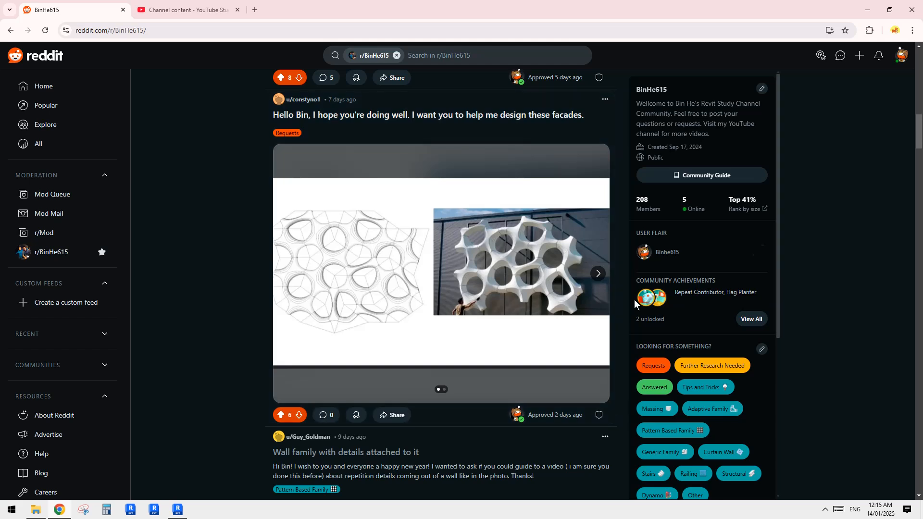
- Show the second facade photo in the post and snip the middle section of its wavy wall with Snipping Tool
click(599, 274)
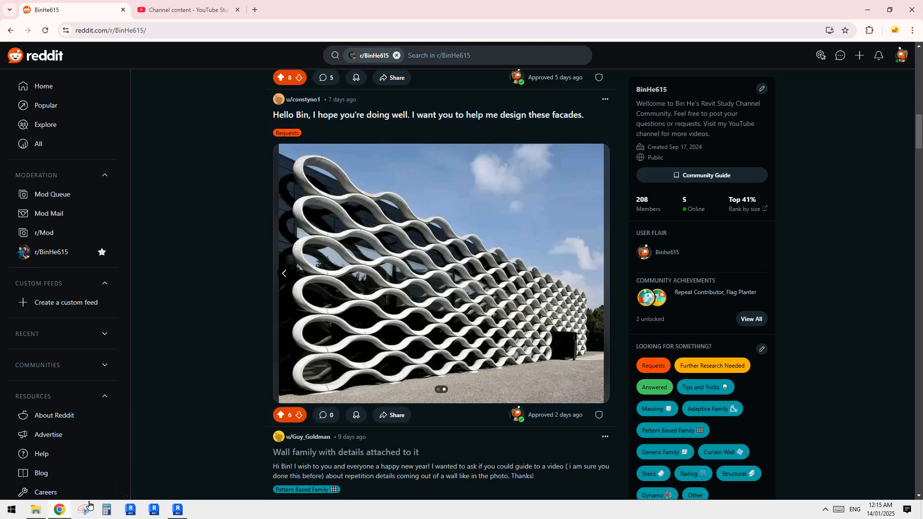
key(super+3)
drag(114, 30, 153, 103)
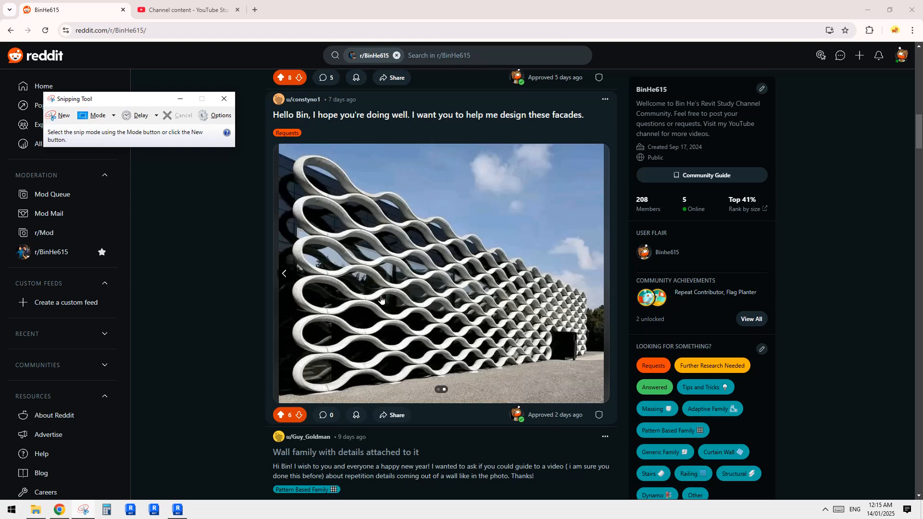
click(58, 115)
drag(330, 245, 522, 364)
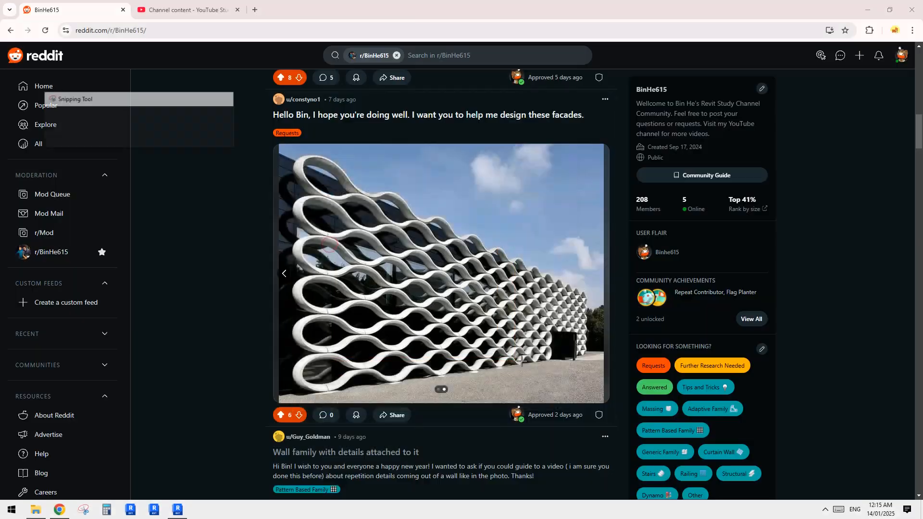
drag(433, 163, 522, 139)
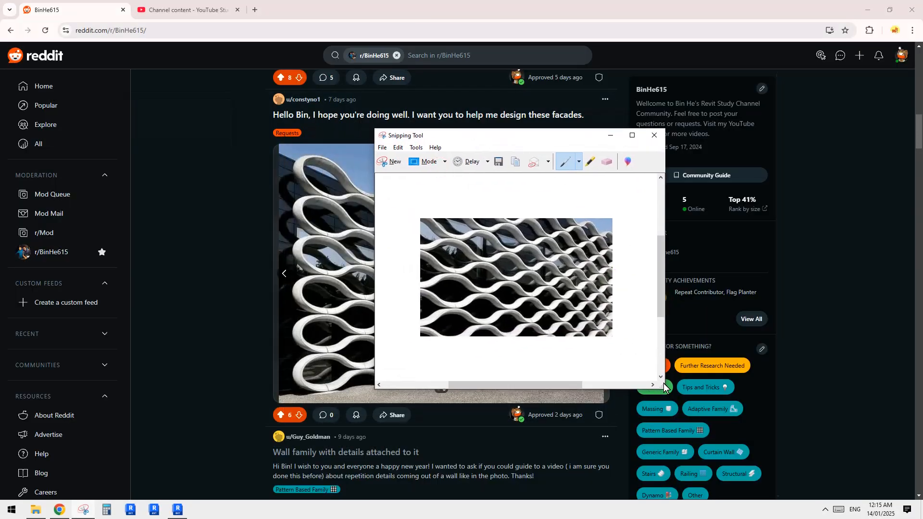
drag(660, 383, 691, 416)
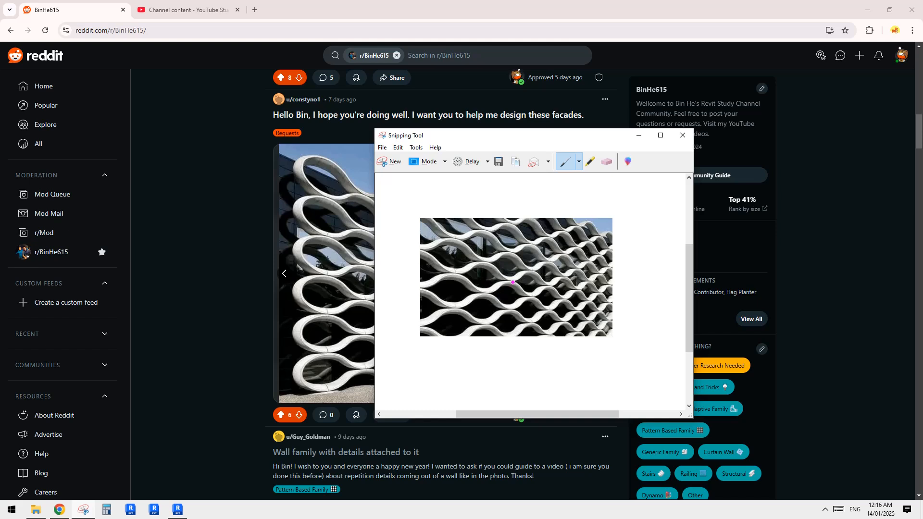
mouse_move(455, 256)
mouse_down()
mouse_move(455, 288)
mouse_move(456, 274)
mouse_move(481, 263)
mouse_move(506, 266)
mouse_move(508, 295)
mouse_move(456, 293)
mouse_move(456, 322)
mouse_move(509, 330)
mouse_move(508, 296)
mouse_move(541, 298)
mouse_move(550, 315)
mouse_move(509, 326)
mouse_up()
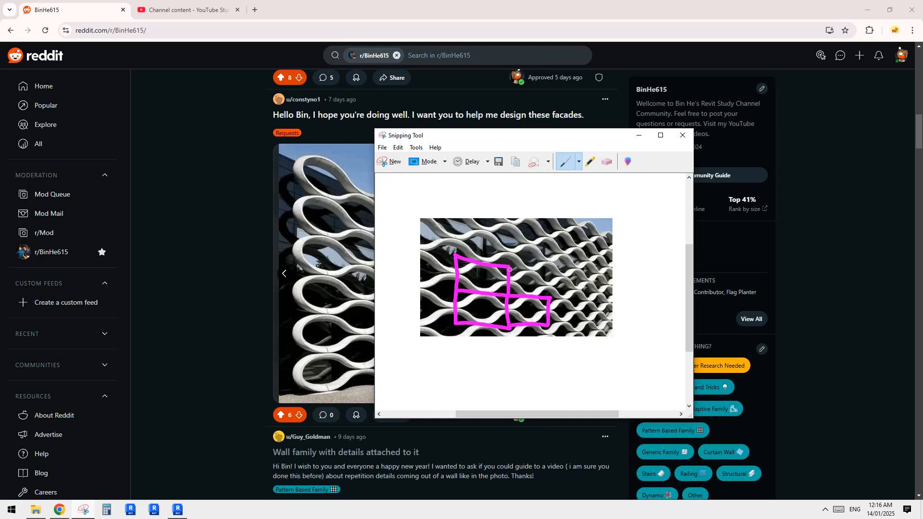
mouse_move(511, 269)
mouse_down()
mouse_move(537, 269)
mouse_move(555, 297)
mouse_up()
mouse_move(550, 272)
mouse_down()
mouse_move(577, 275)
mouse_move(579, 291)
mouse_move(557, 298)
mouse_move(571, 322)
mouse_up()
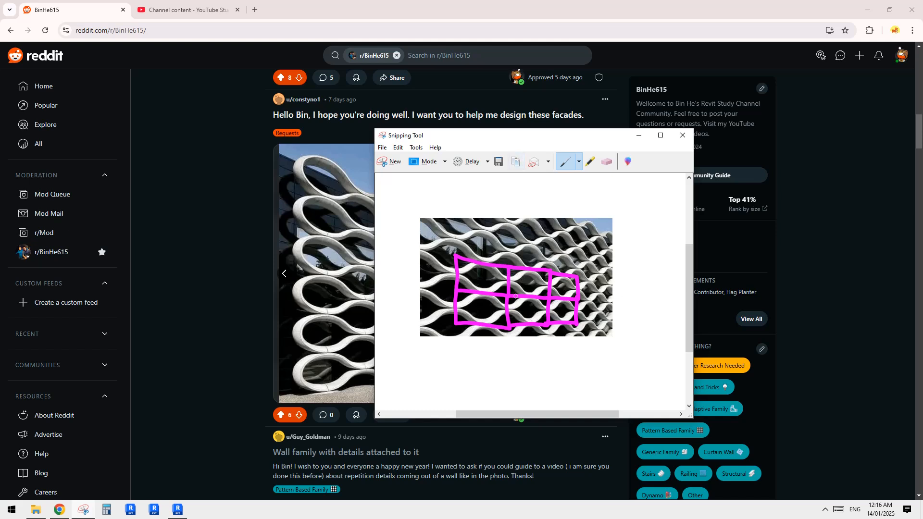
click(607, 161)
mouse_move(582, 284)
mouse_down()
mouse_move(551, 299)
mouse_move(459, 262)
mouse_move(460, 280)
mouse_up()
click(567, 163)
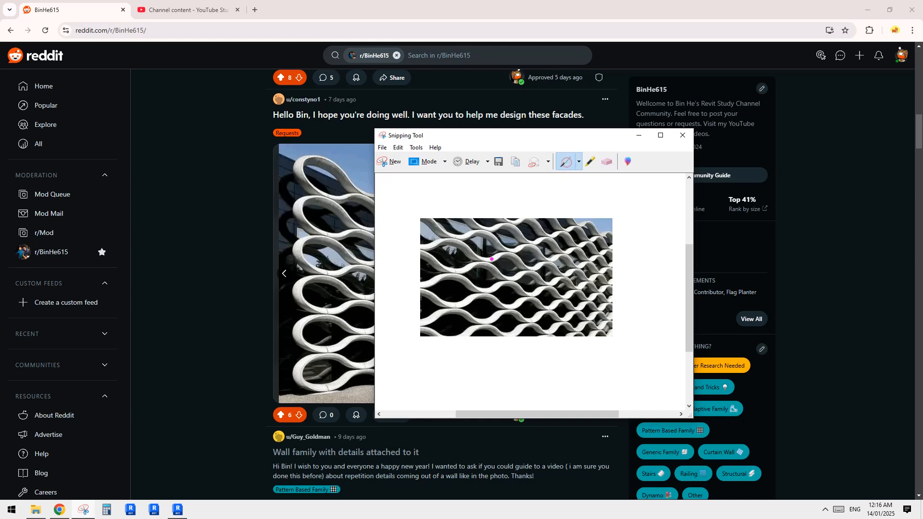
drag(529, 136, 385, 111)
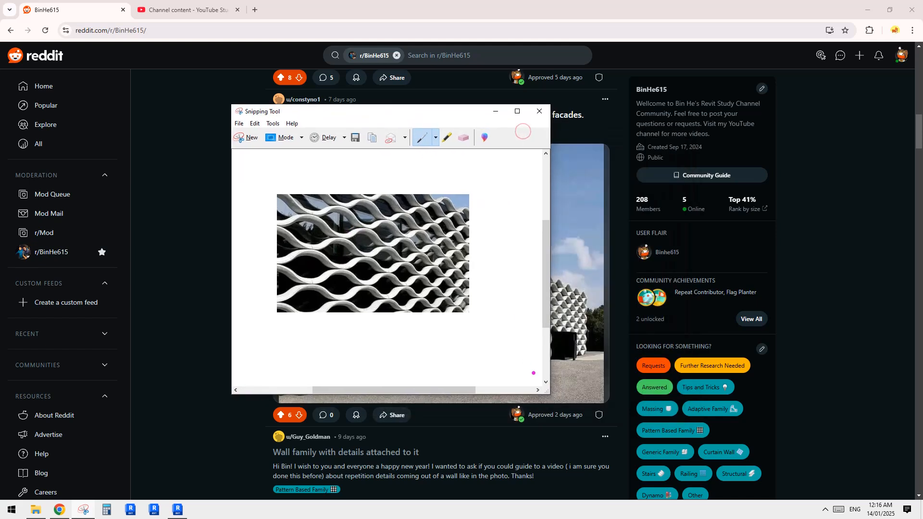
drag(550, 394, 605, 431)
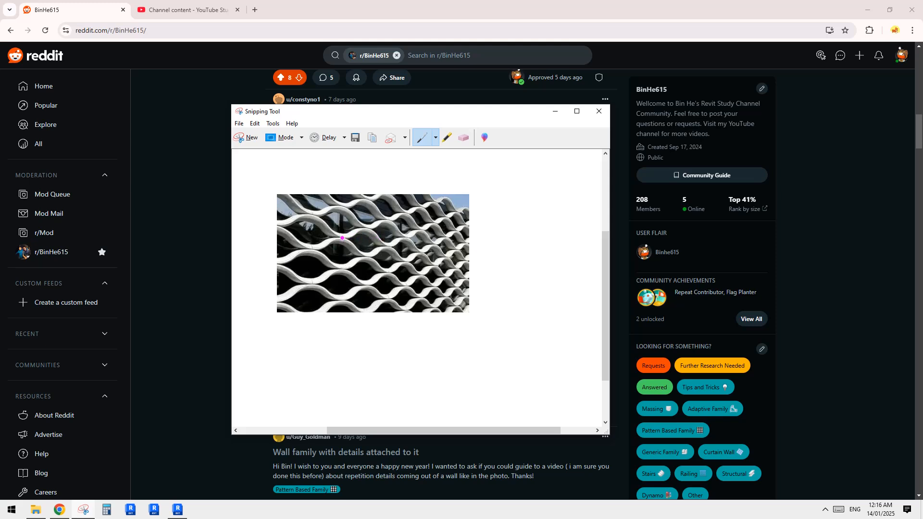
mouse_move(342, 236)
mouse_down()
mouse_move(347, 225)
mouse_move(380, 233)
mouse_move(361, 245)
mouse_move(342, 240)
mouse_move(369, 258)
mouse_move(423, 239)
mouse_move(424, 253)
mouse_move(387, 246)
mouse_move(425, 261)
mouse_up()
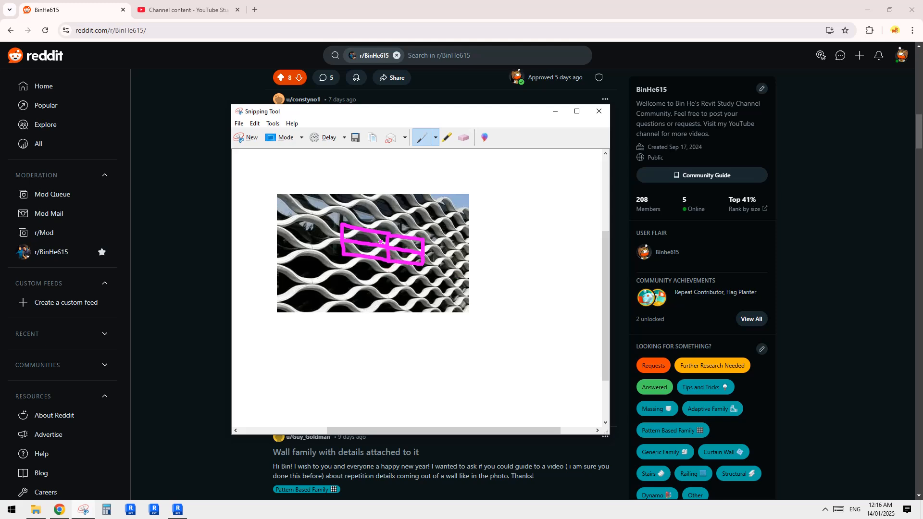
click(465, 139)
mouse_move(422, 255)
mouse_down()
mouse_move(390, 249)
mouse_move(424, 229)
mouse_up()
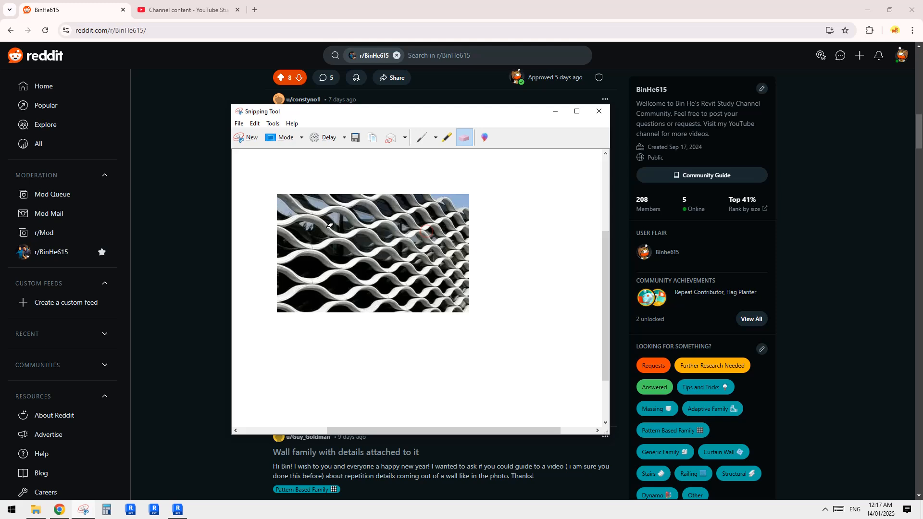
- Sketch rows of staggered, brick-like rectangles with the pen over the wavy wall in the snip, each row offset by half a cell
click(420, 141)
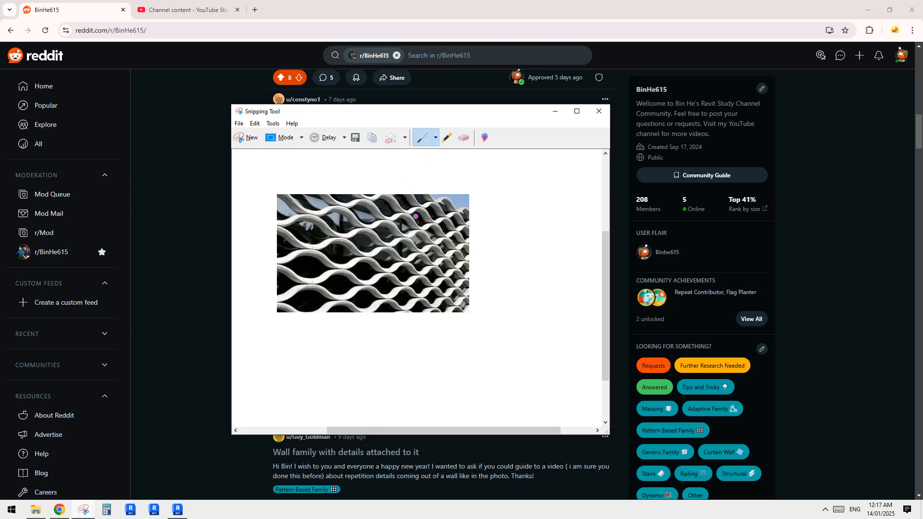
mouse_move(341, 222)
mouse_down()
mouse_move(340, 236)
mouse_move(385, 226)
mouse_move(388, 239)
mouse_move(343, 240)
mouse_move(413, 235)
mouse_move(424, 245)
mouse_move(388, 247)
mouse_up()
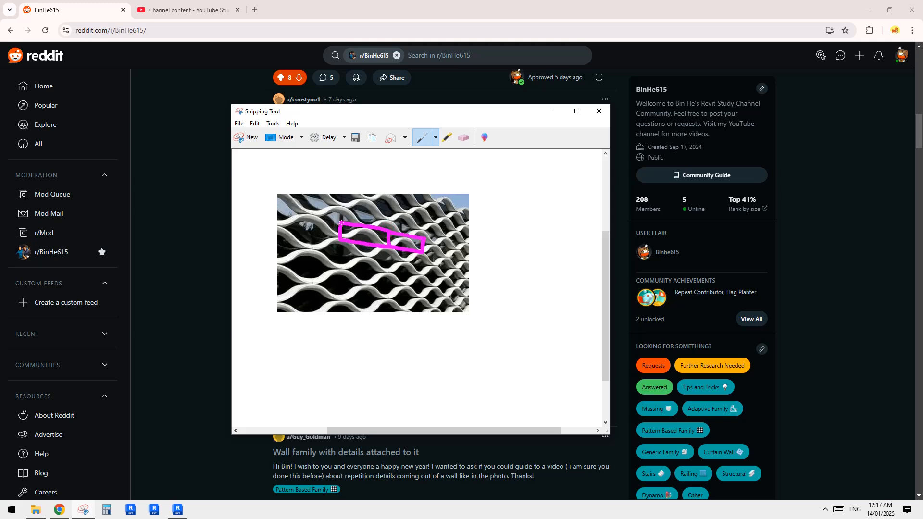
mouse_move(341, 223)
mouse_down()
mouse_move(292, 214)
mouse_move(295, 230)
mouse_move(338, 237)
mouse_move(313, 249)
mouse_move(367, 249)
mouse_move(429, 266)
mouse_move(423, 252)
mouse_up()
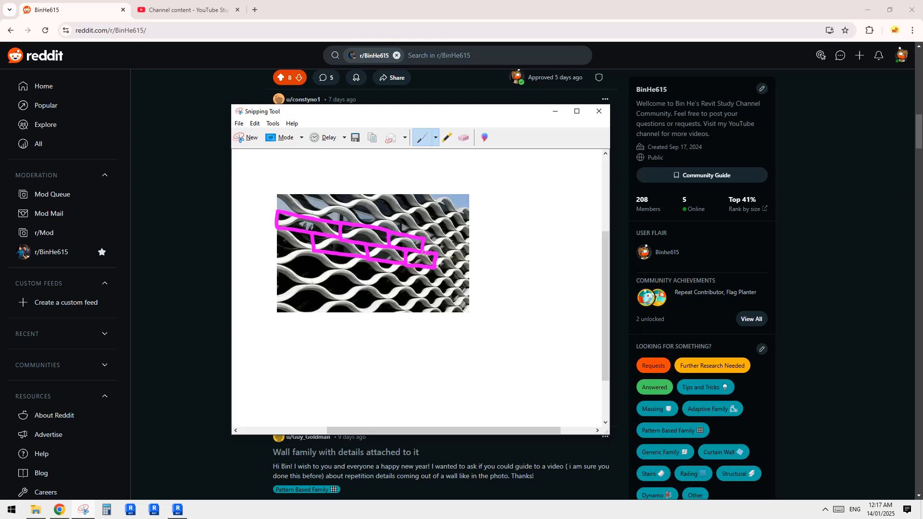
drag(313, 251, 279, 246)
mouse_move(342, 257)
mouse_down()
mouse_move(341, 266)
mouse_move(386, 275)
mouse_move(386, 264)
mouse_move(416, 276)
mouse_up()
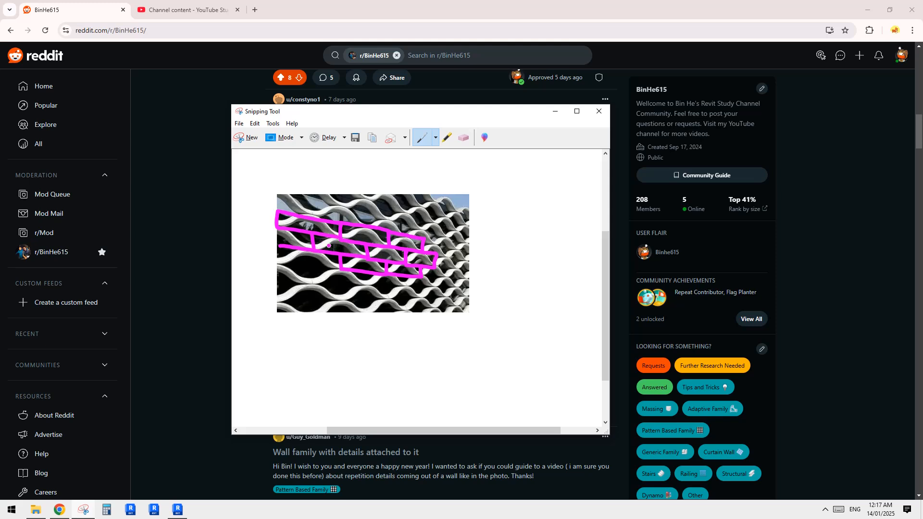
drag(450, 115, 417, 130)
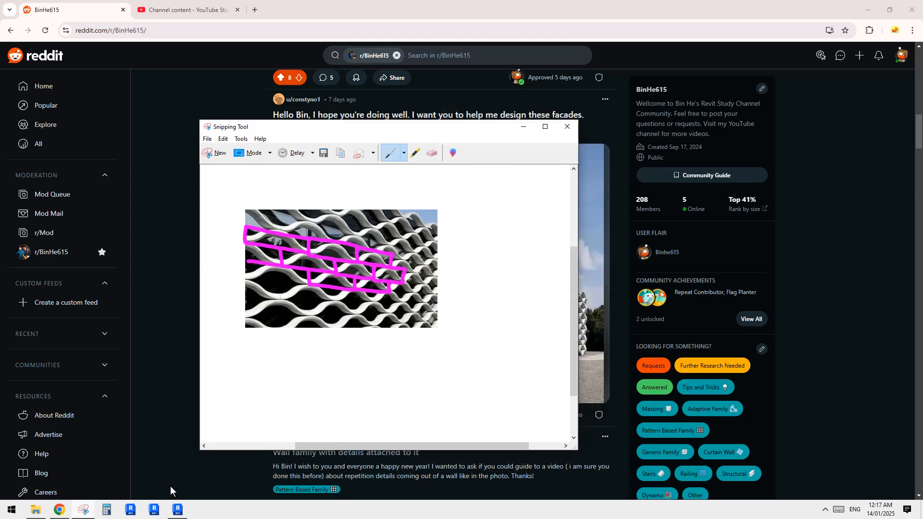
- Switch to Revit and create a new family from the Metric Generic Model Pattern Based.rft template
click(181, 512)
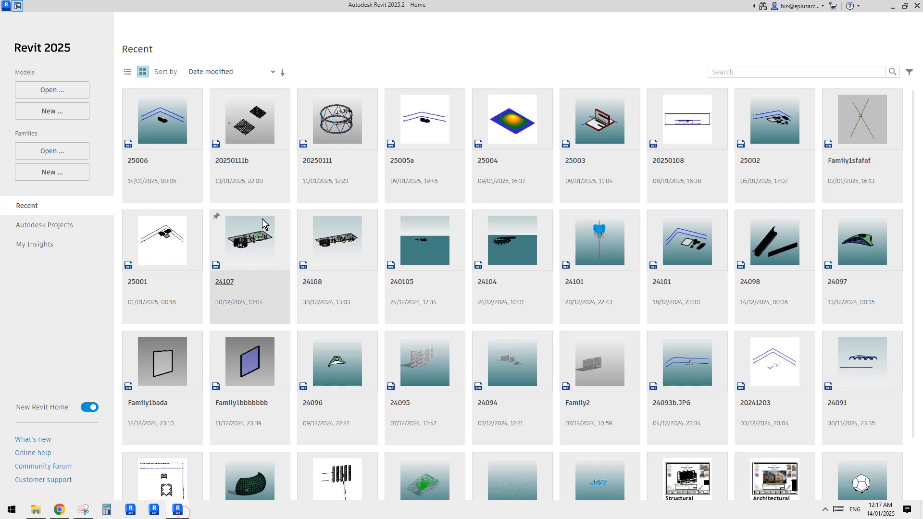
click(58, 176)
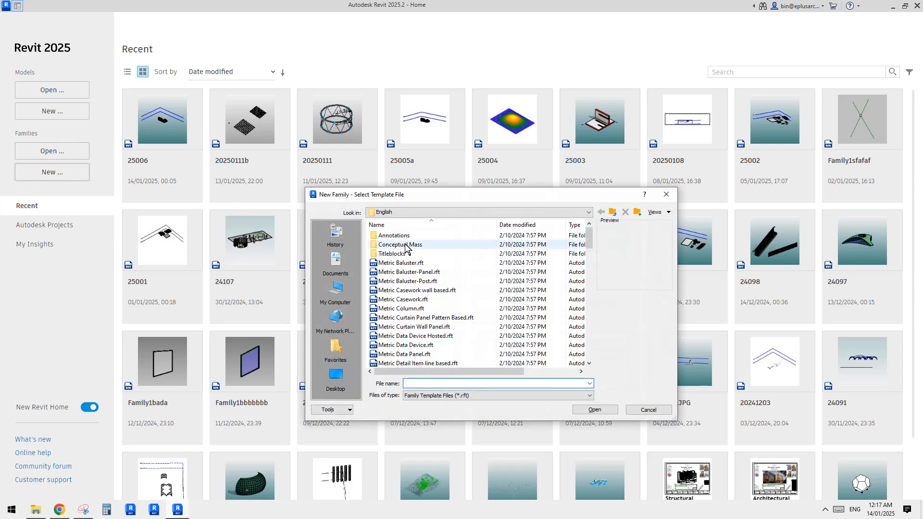
mouse_move(589, 268)
mouse_down()
mouse_move(589, 304)
mouse_move(589, 281)
mouse_up()
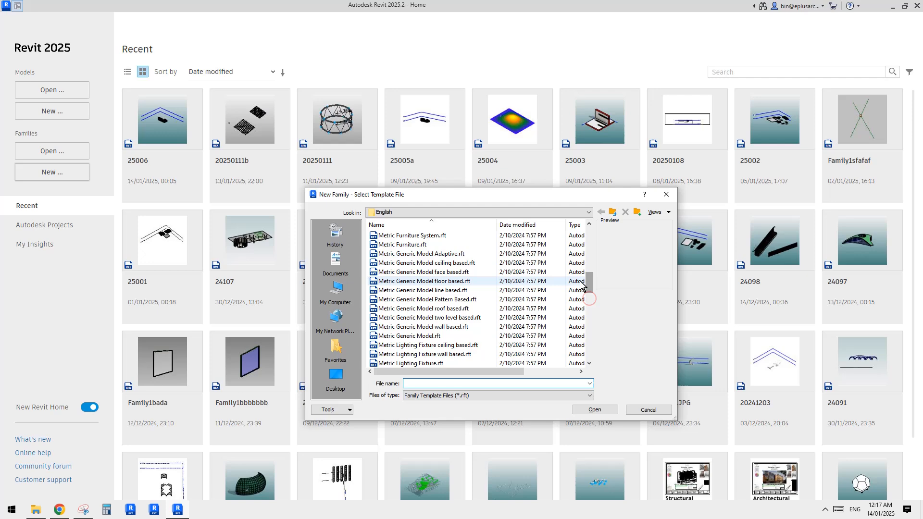
double_click(445, 300)
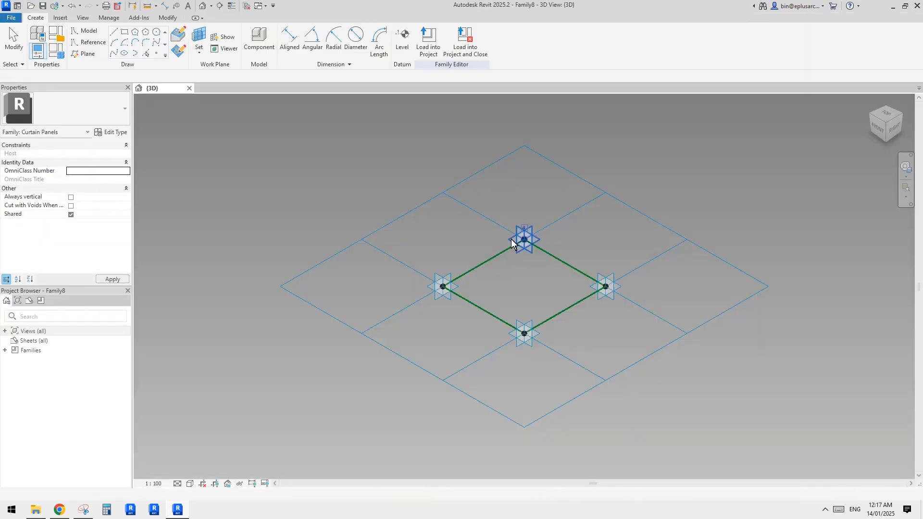
- Change the tile pattern grid's type from Rectangle to 1/2 Step
click(433, 154)
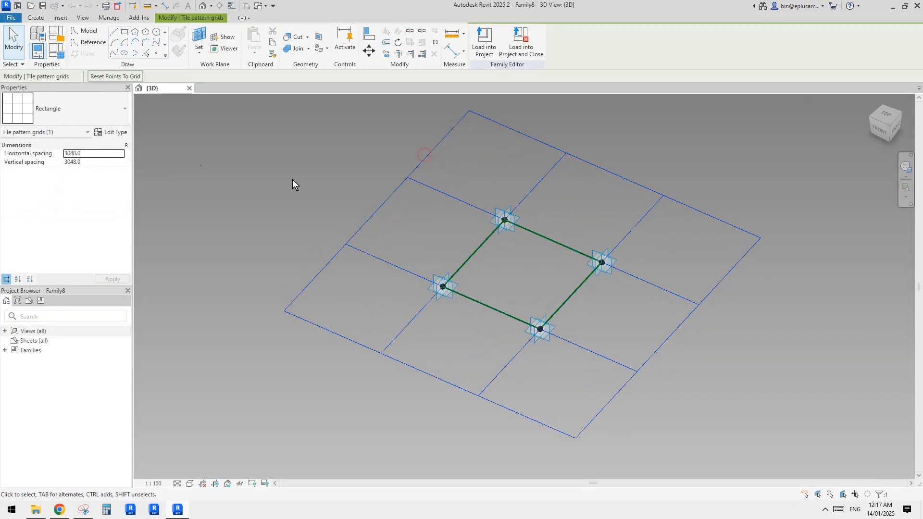
click(85, 108)
click(122, 158)
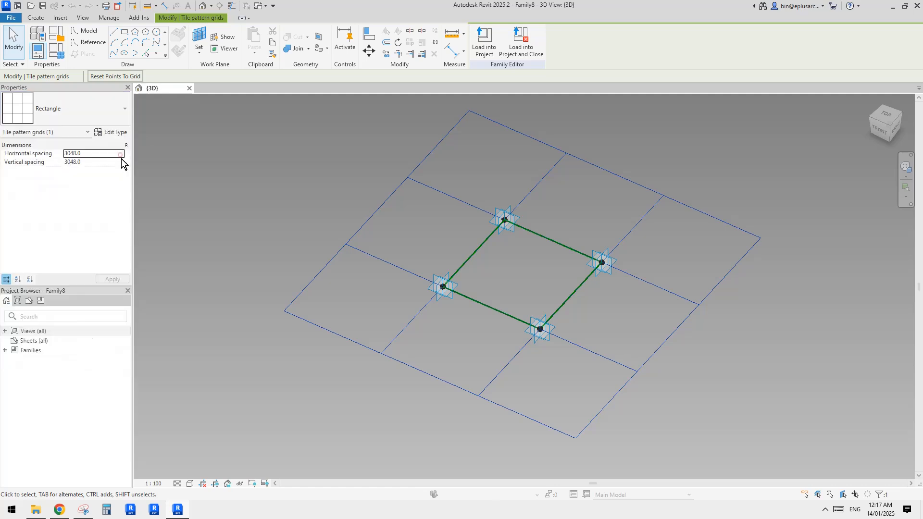
click(123, 159)
click(172, 100)
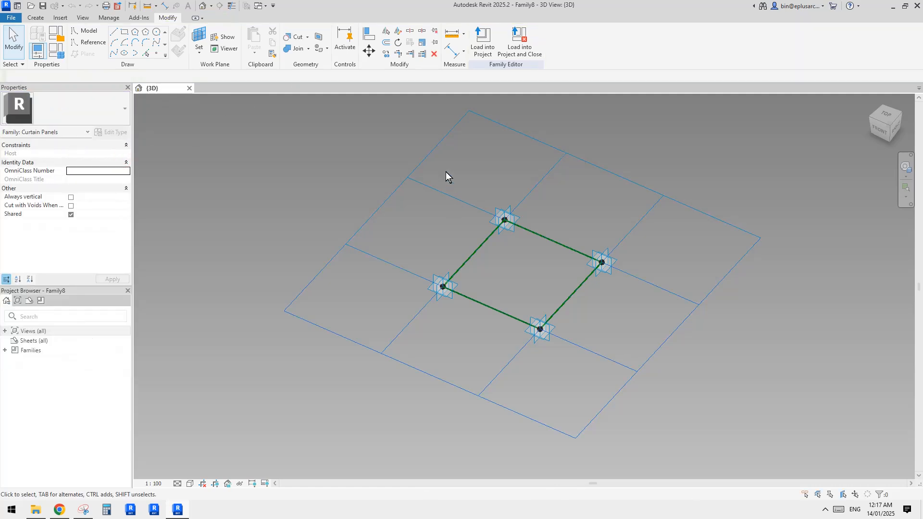
click(409, 172)
click(124, 108)
scroll(125, 154, up, 3)
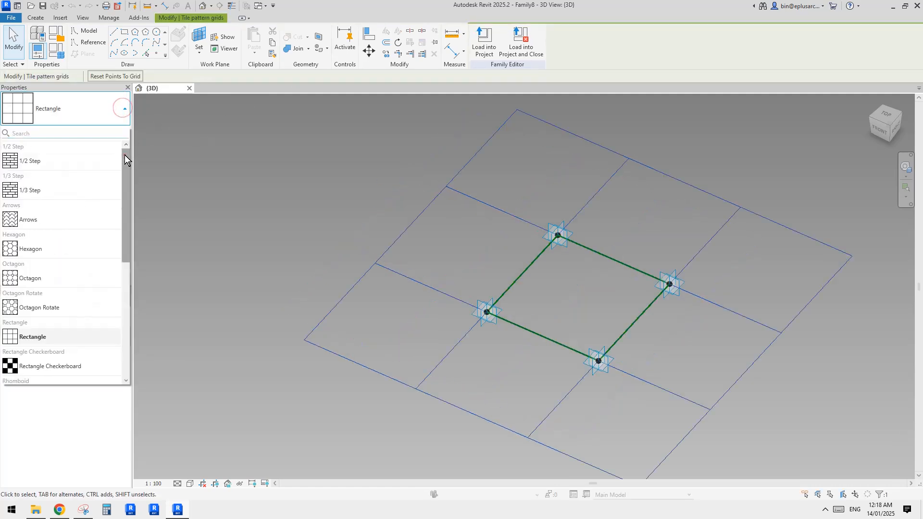
click(46, 162)
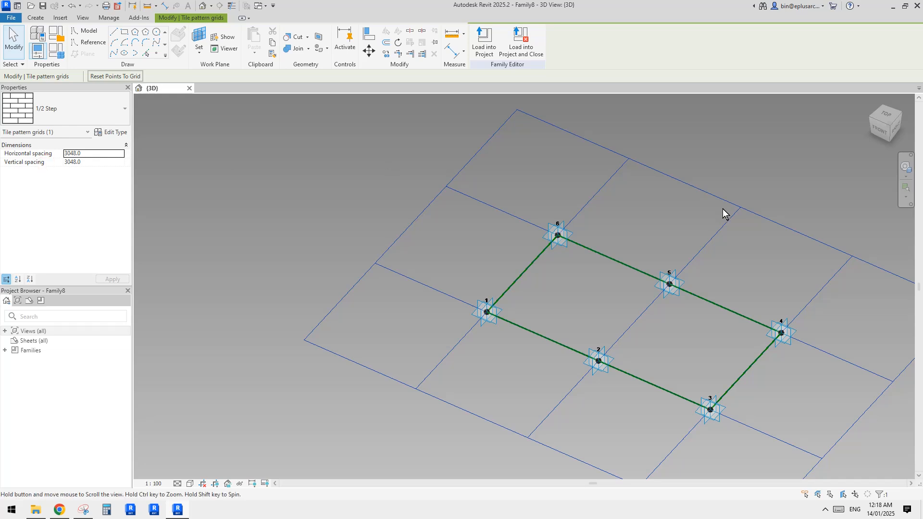
- Examine the six-point grid from above and compare its layout with the facade photo in the browser
scroll(627, 226, down, 3)
middle_drag(677, 278, 609, 293)
shift+middle_drag(610, 293, 693, 322)
scroll(510, 309, up, 3)
shift+middle_drag(601, 326, 553, 325)
middle_drag(608, 316, 536, 319)
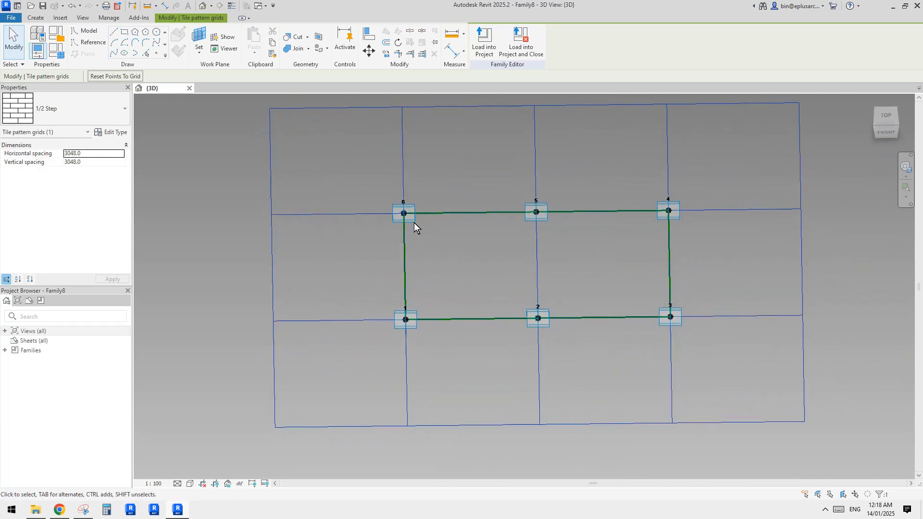
click(60, 510)
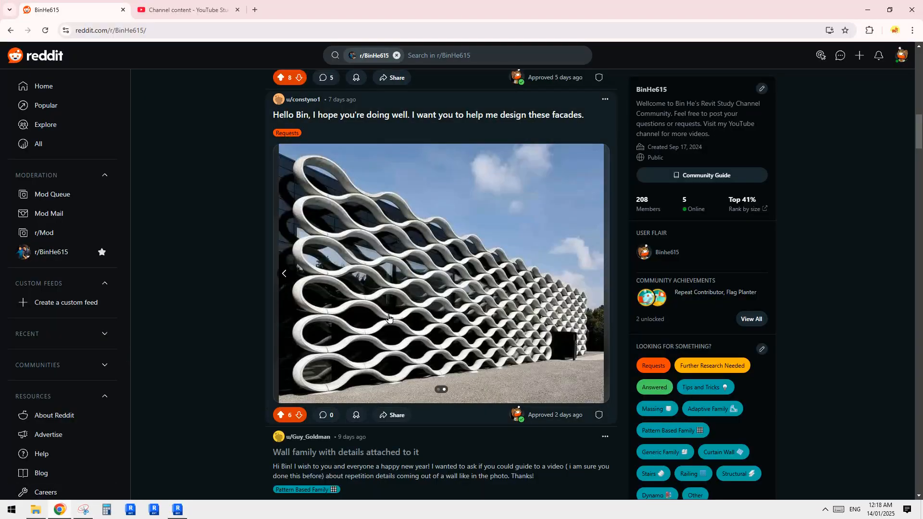
click(178, 510)
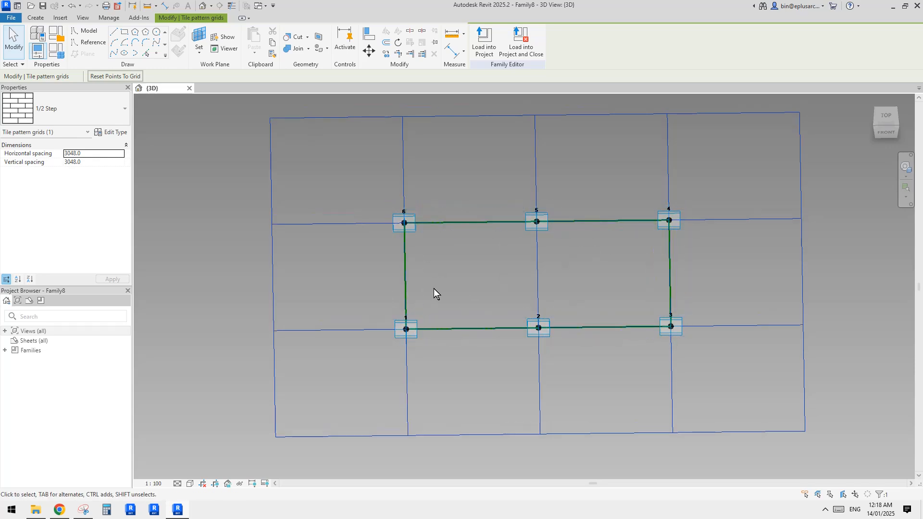
scroll(435, 290, up, 2)
middle_drag(526, 273, 495, 273)
scroll(513, 257, down, 2)
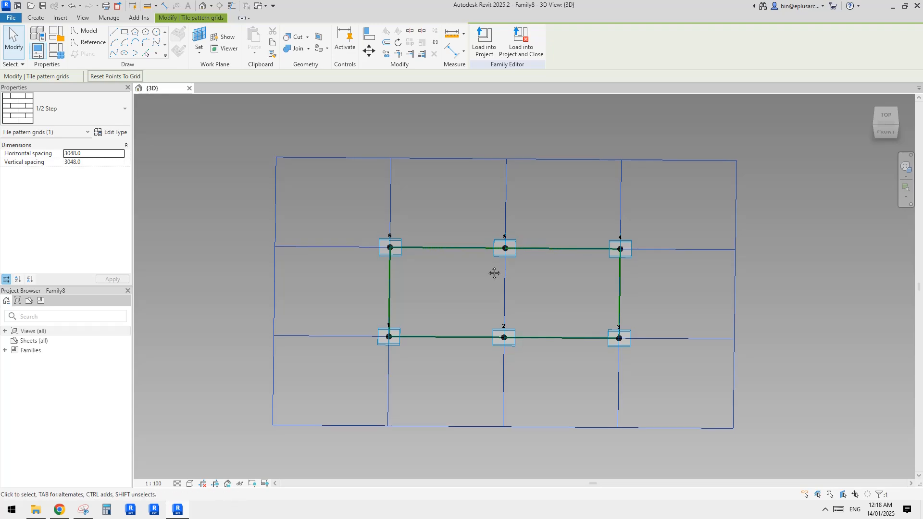
click(59, 511)
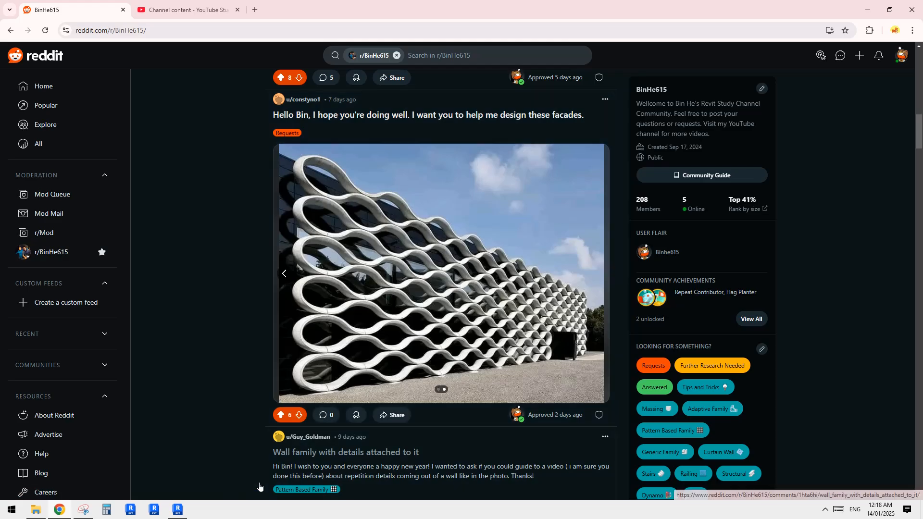
key(alt+Tab)
shift+middle_drag(475, 341, 446, 322)
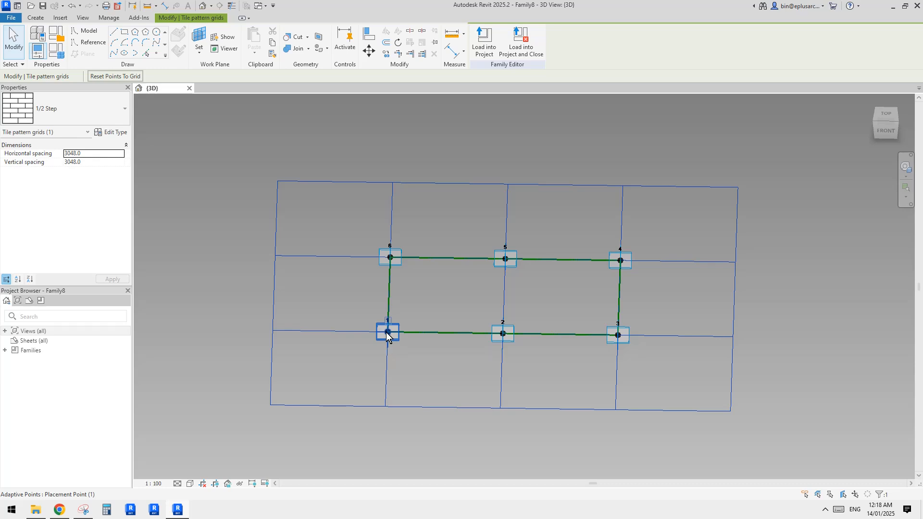
- Place four reference points on the grid's reference lines: beside grid points 1 and 3, and on both sides of grid point 5
click(155, 54)
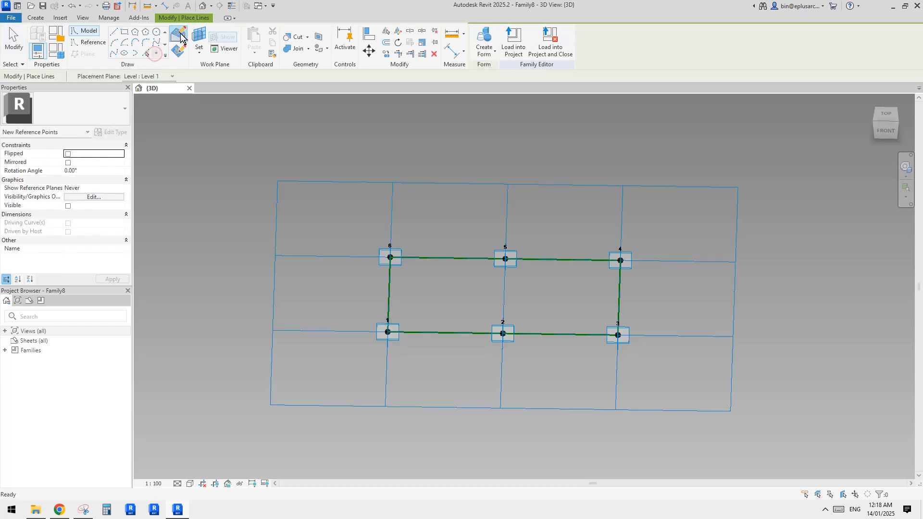
click(408, 332)
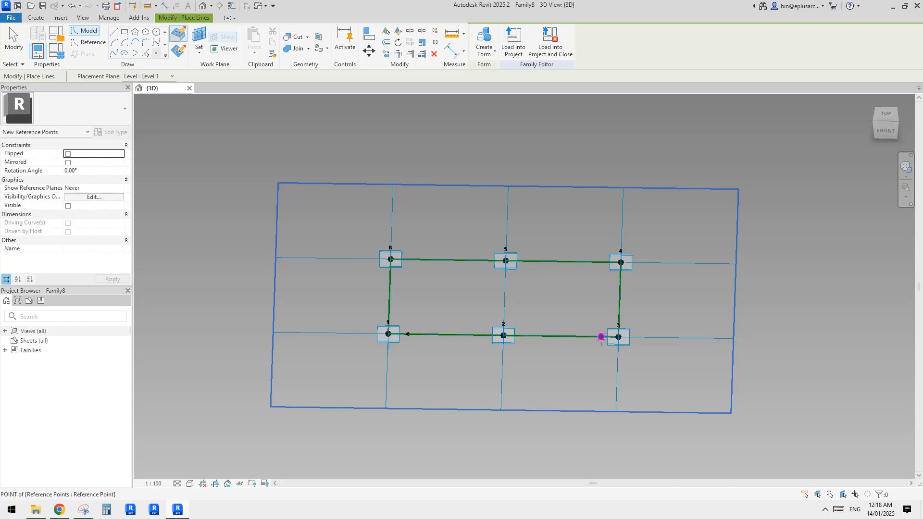
click(601, 337)
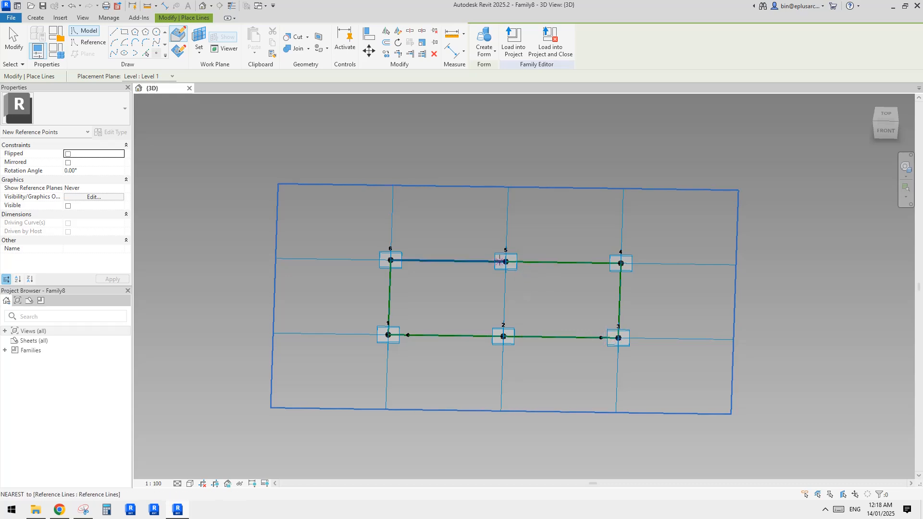
click(489, 261)
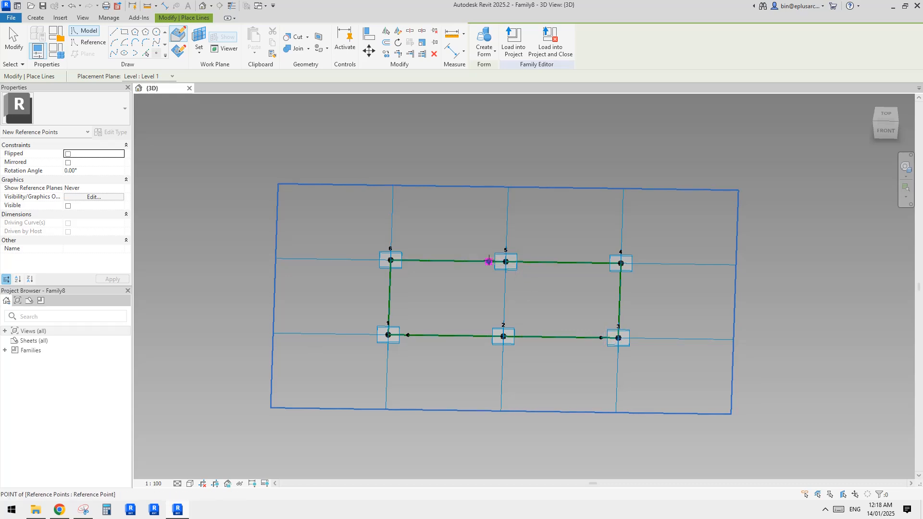
click(523, 262)
middle_drag(546, 311, 543, 320)
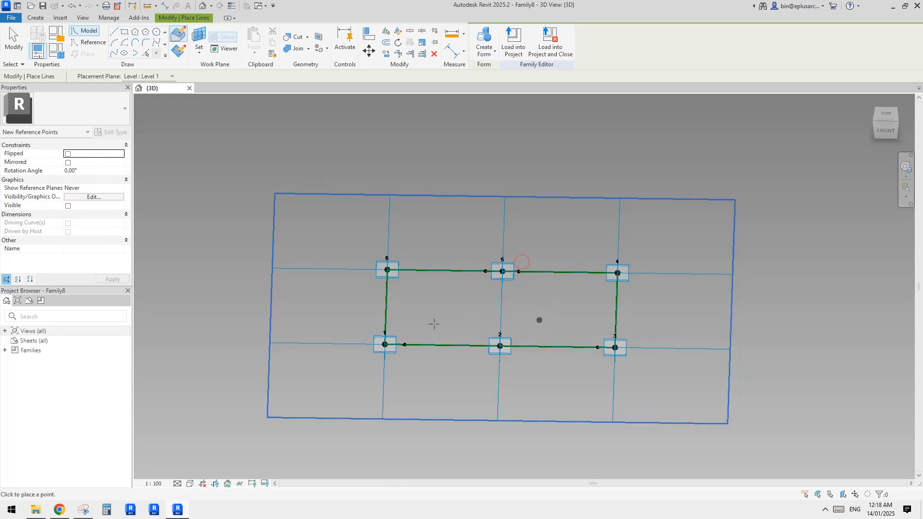
key(Escape)
key(Escape)
scroll(454, 329, up, 1)
drag(389, 328, 404, 363)
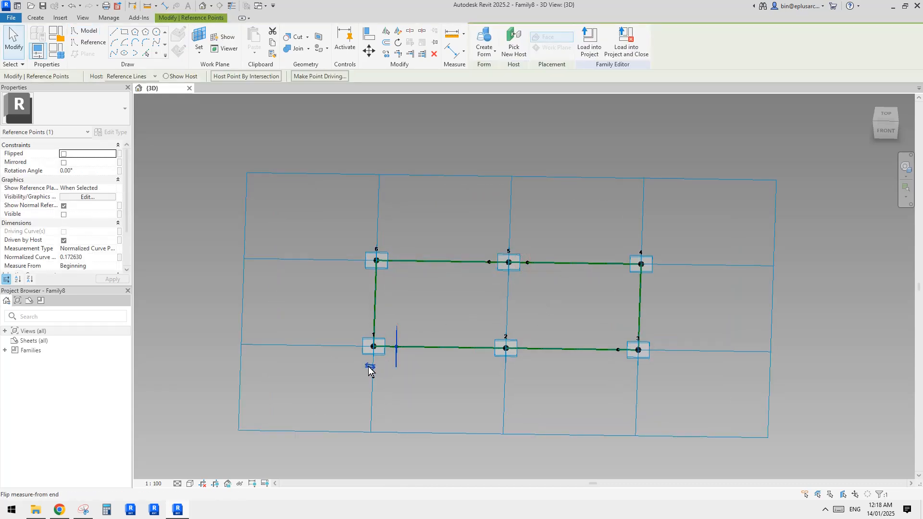
click(113, 257)
click(113, 249)
click(113, 249)
click(98, 265)
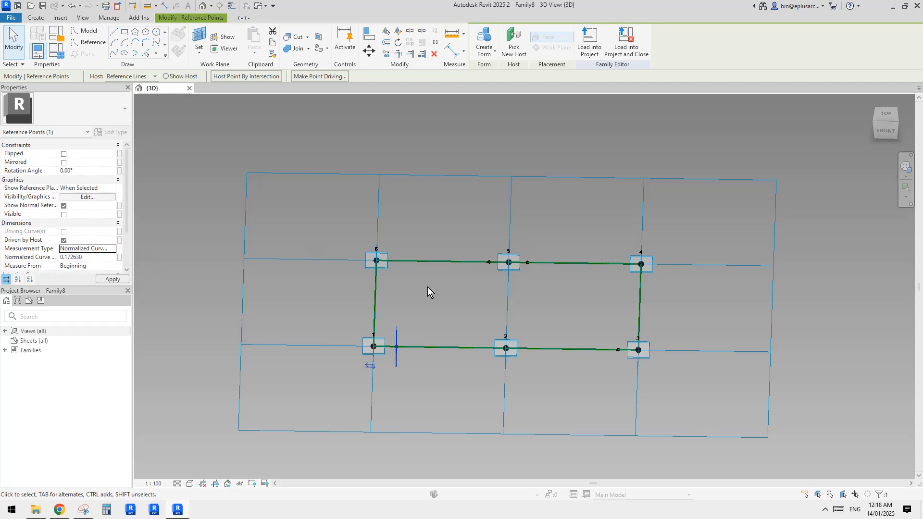
click(428, 288)
- Change the Measurement Type of all four hosted reference points to Segment Length
drag(474, 236, 535, 274)
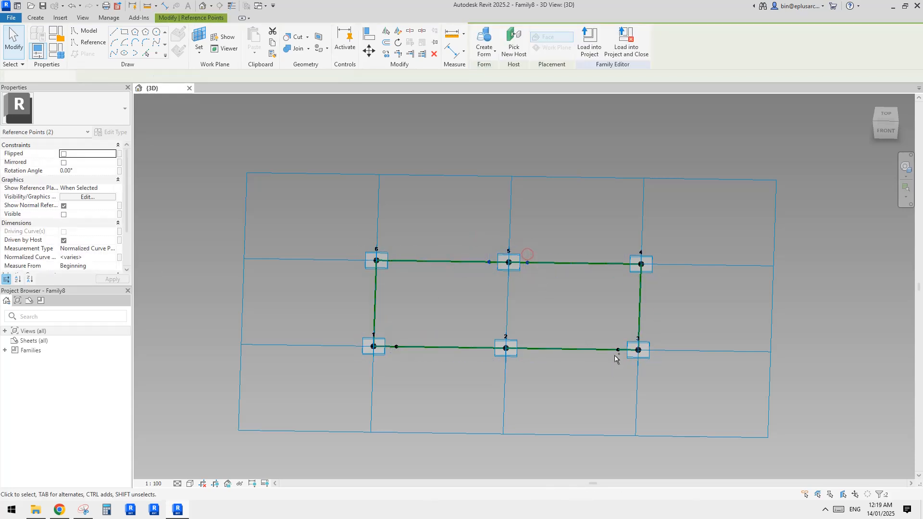
ctrl+drag(608, 334, 625, 361)
ctrl+drag(389, 333, 406, 360)
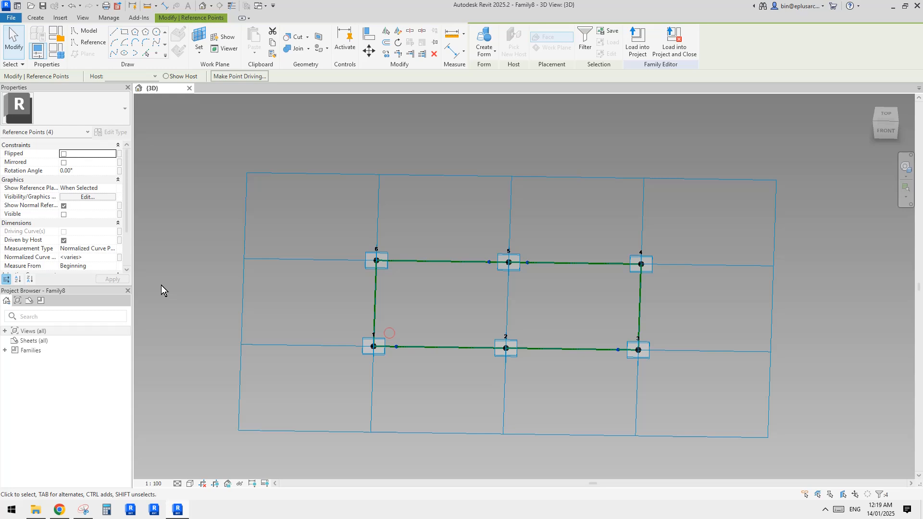
click(114, 249)
click(113, 249)
click(76, 272)
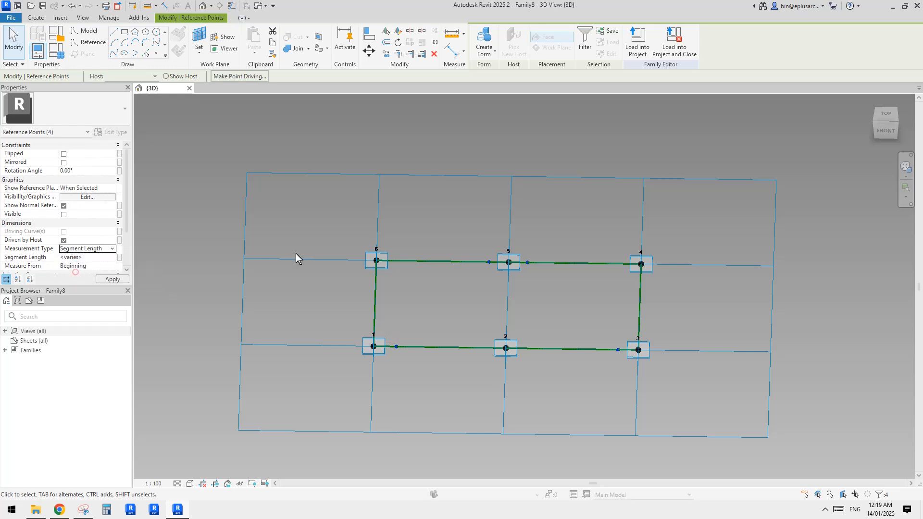
- Flip the measure-from end of the reference point between grid points 5 and 4 and the one beside grid point 3
click(477, 229)
click(497, 284)
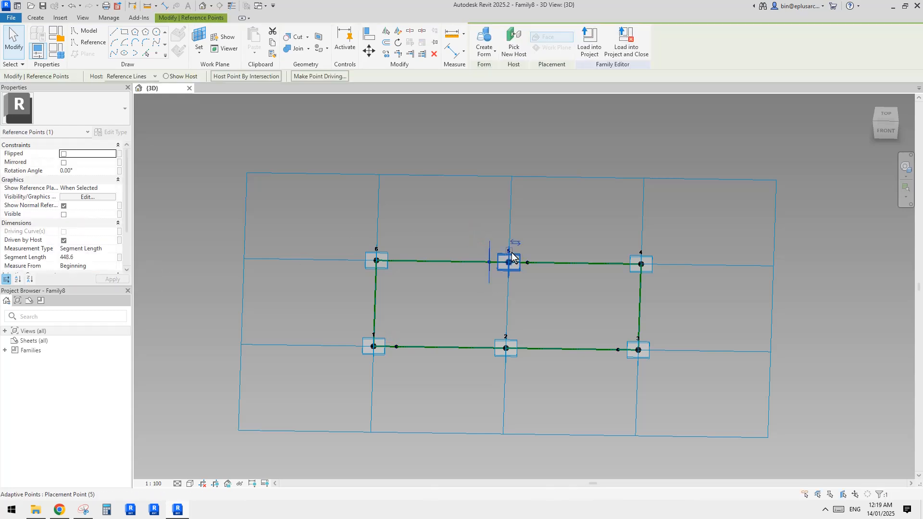
drag(521, 235, 547, 275)
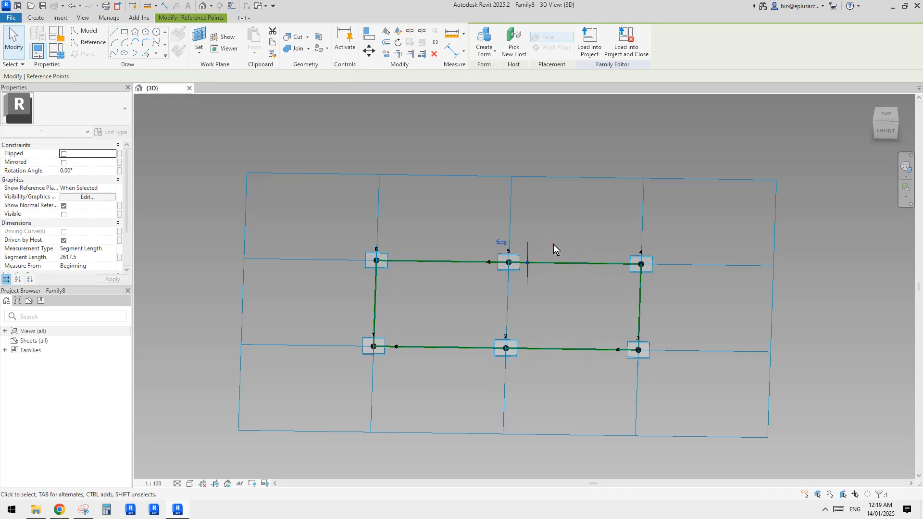
drag(602, 313, 619, 367)
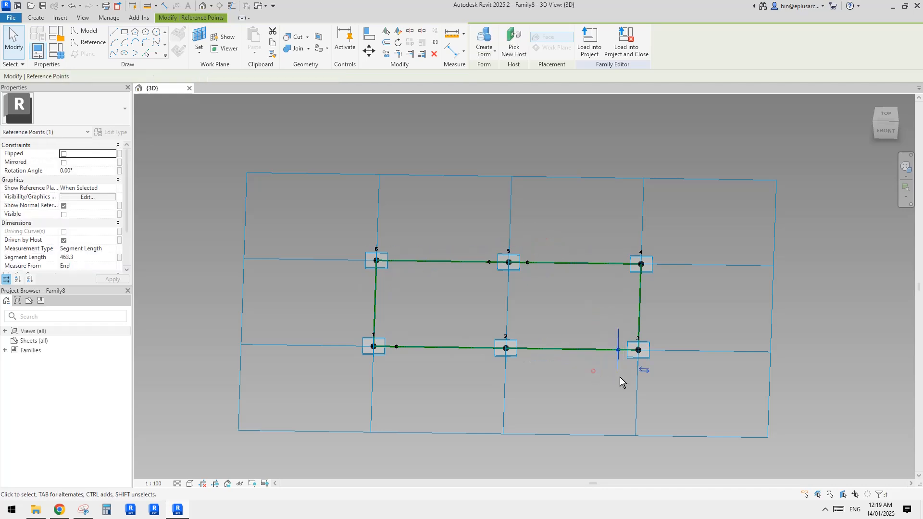
click(504, 245)
- Set the Segment Length of all four hosted reference points to 1.0
drag(472, 231, 540, 285)
ctrl+drag(607, 329, 623, 366)
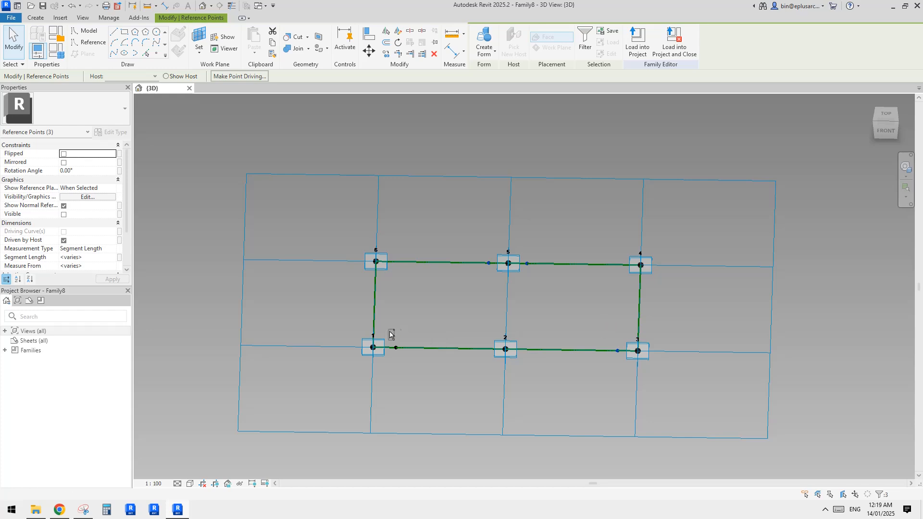
ctrl+drag(390, 331, 405, 364)
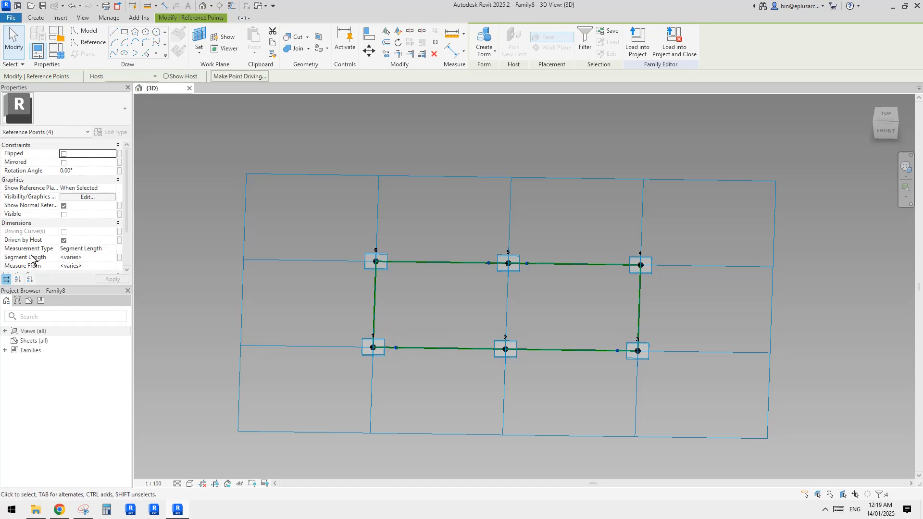
click(94, 258)
text(1)
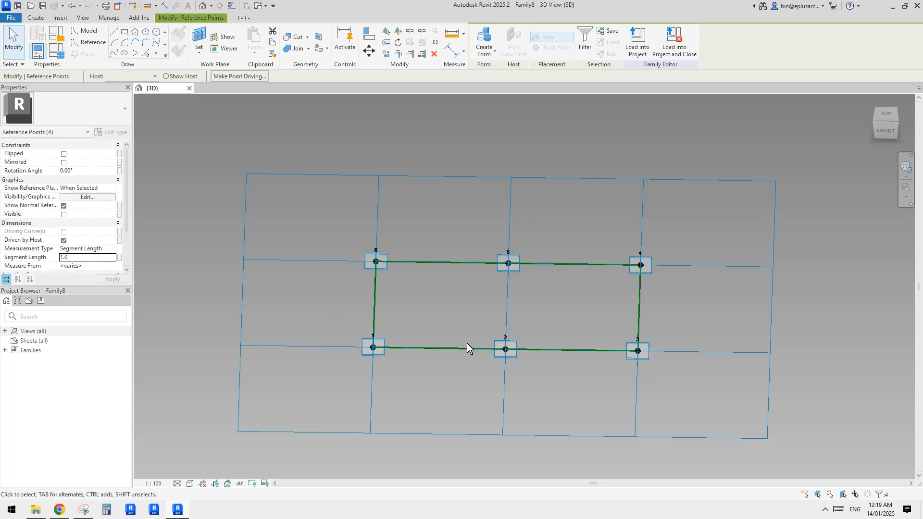
- Create a spline through the adaptive and reference points gathered at grid points 1, 5 and 3
drag(334, 315, 416, 379)
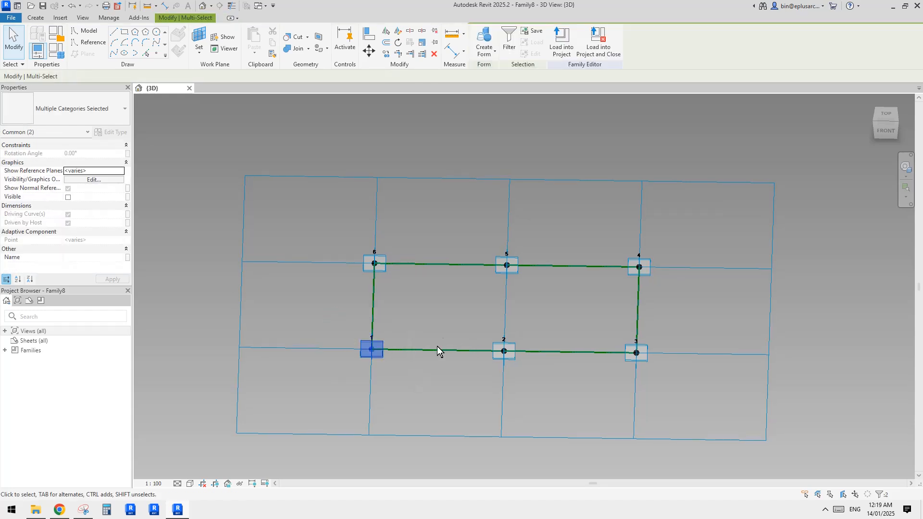
ctrl+drag(476, 234, 545, 292)
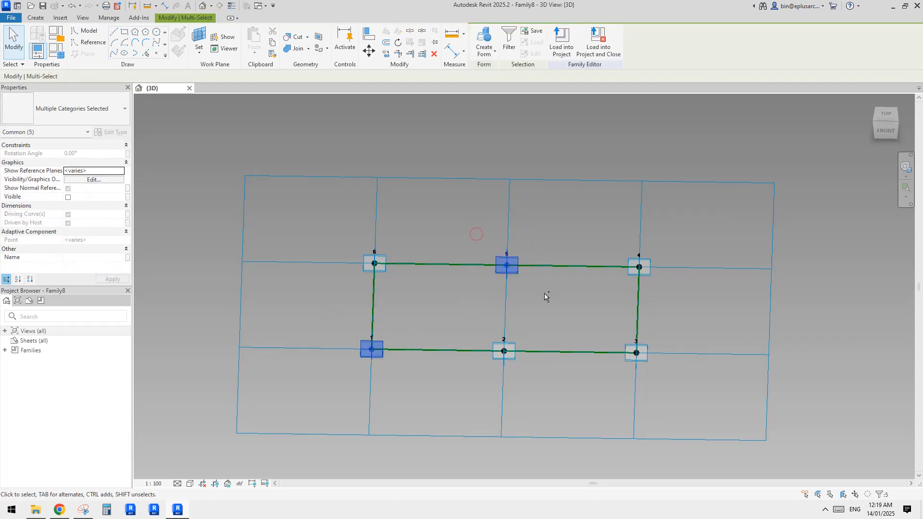
key(Tab)
key(Tab)
ctrl+drag(598, 316, 662, 387)
click(509, 38)
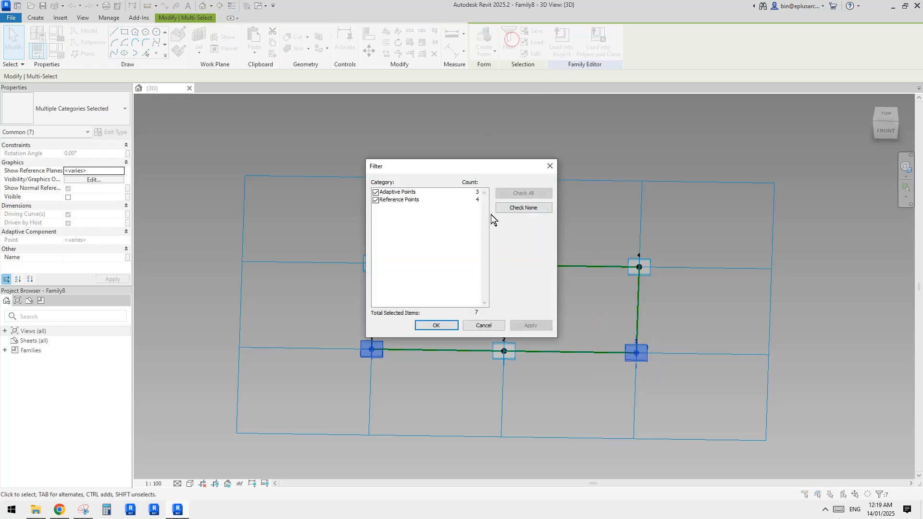
click(437, 324)
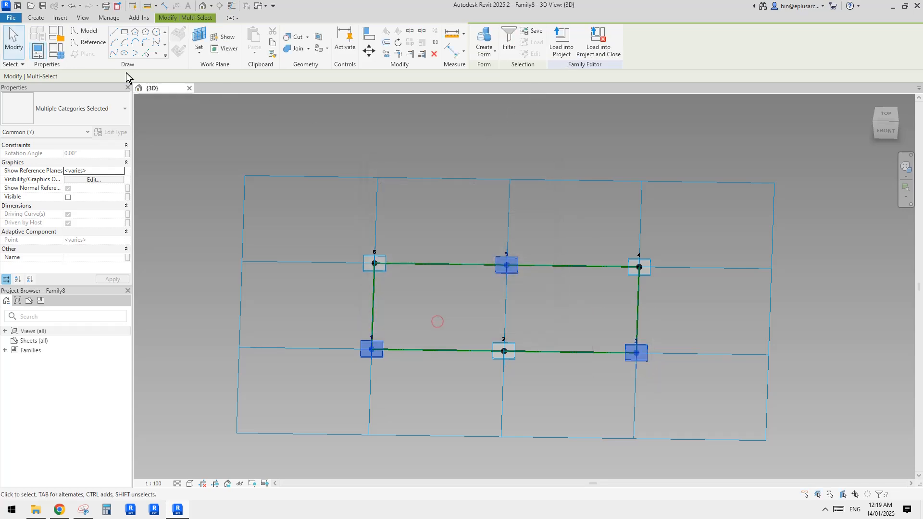
click(115, 54)
- Convert the new spline into a reference line
shift+middle_drag(628, 190, 804, 302)
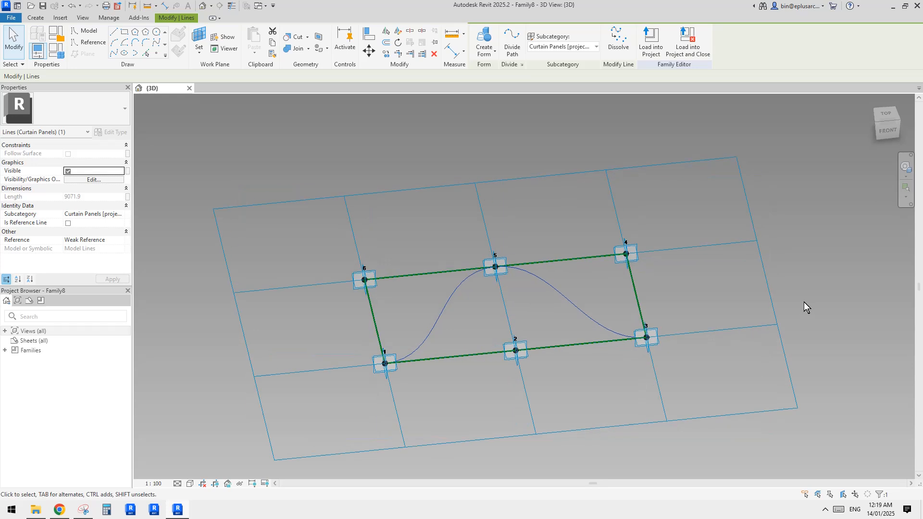
shift+middle_drag(712, 292, 491, 290)
click(489, 284)
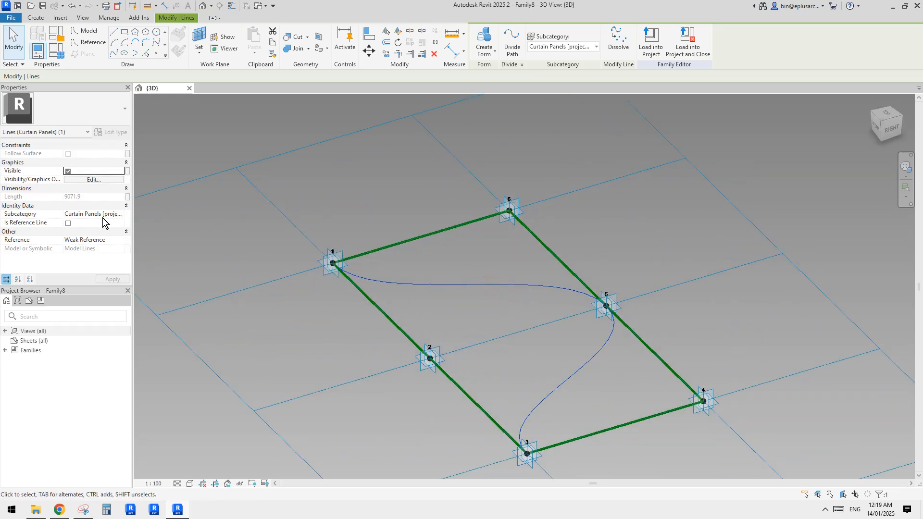
click(68, 222)
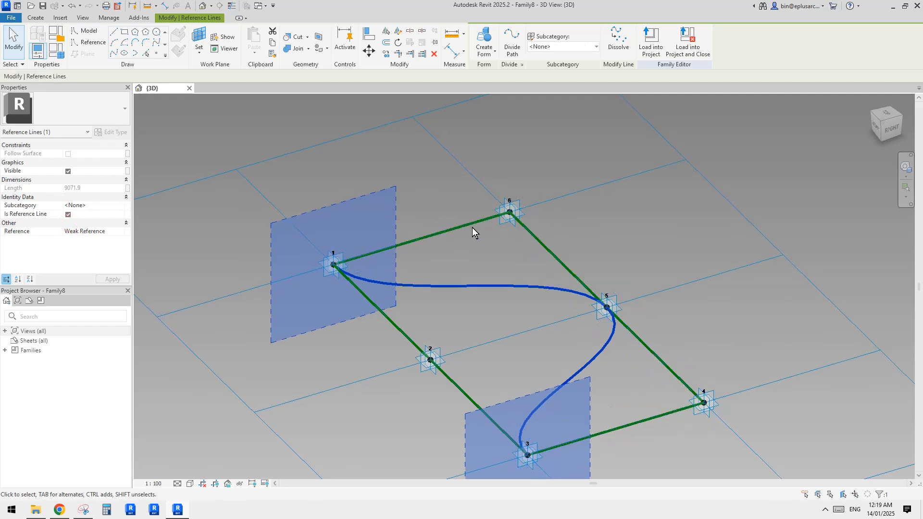
- Place a reference point on the spline about midway between grid points 1 and 5
shift+middle_drag(473, 227, 241, 85)
click(156, 52)
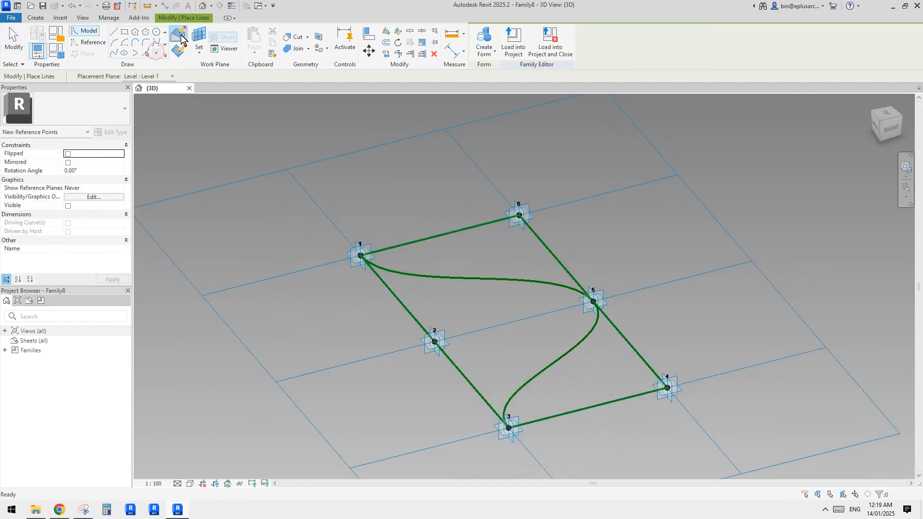
shift+middle_drag(693, 289, 550, 305)
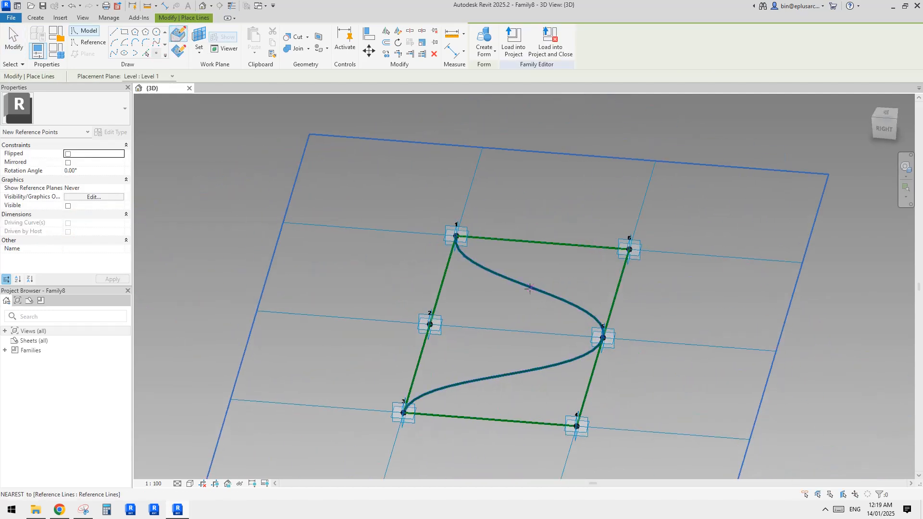
shift+middle_drag(505, 282, 546, 295)
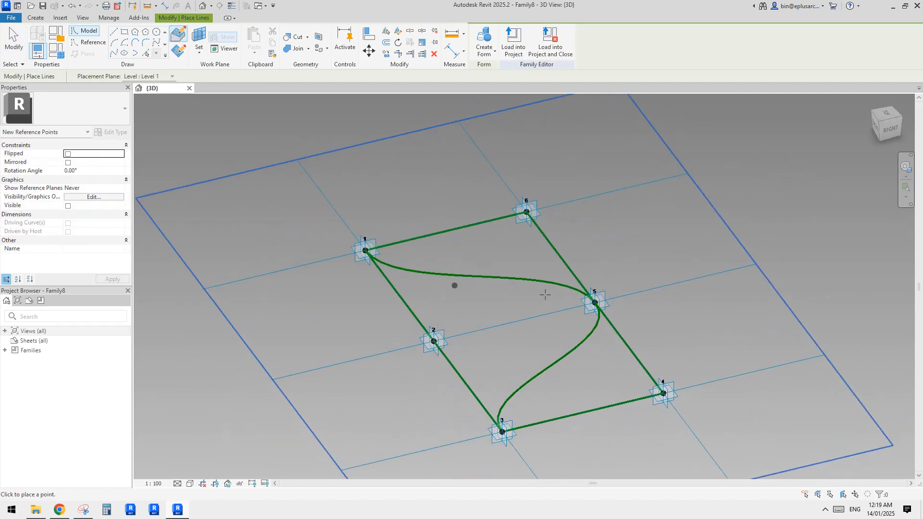
click(491, 277)
shift+middle_drag(598, 256, 503, 279)
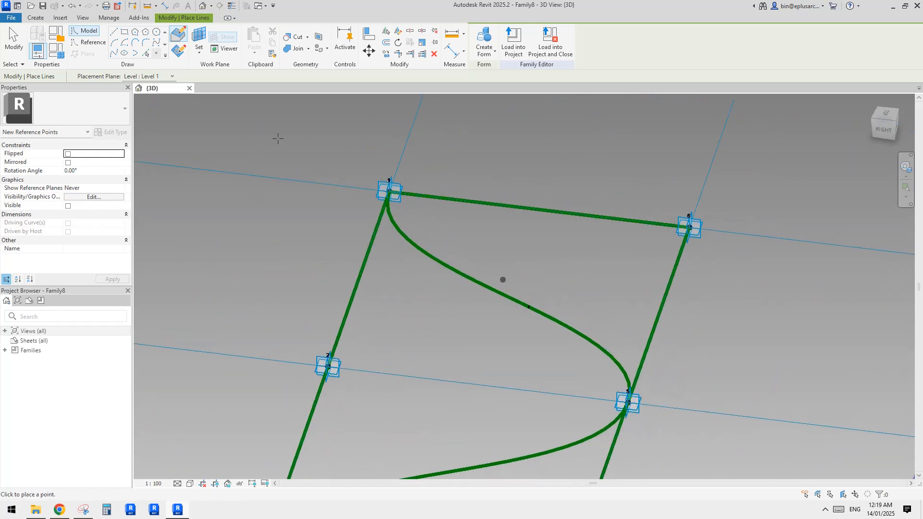
click(88, 44)
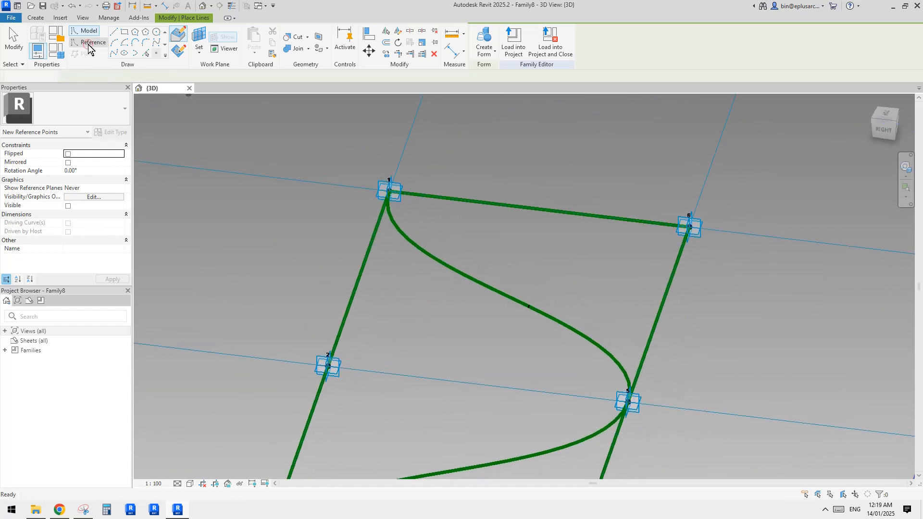
click(113, 33)
mouse_move(508, 226)
shift+middle_down()
mouse_move(505, 241)
mouse_move(504, 194)
shift+middle_up()
scroll(538, 265, up, 3)
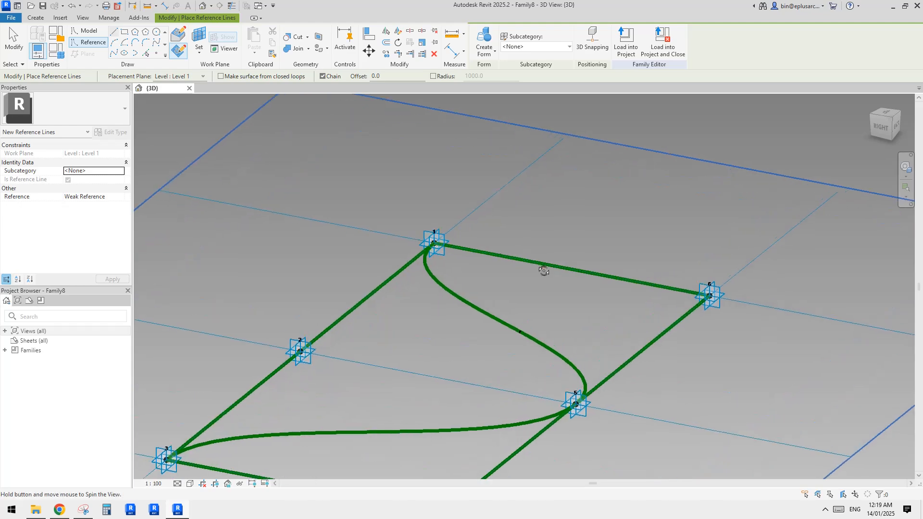
middle_drag(532, 260, 600, 337)
scroll(529, 270, down, 5)
scroll(540, 309, up, 2)
shift+middle_drag(539, 308, 494, 317)
scroll(498, 305, up, 1)
scroll(497, 305, down, 1)
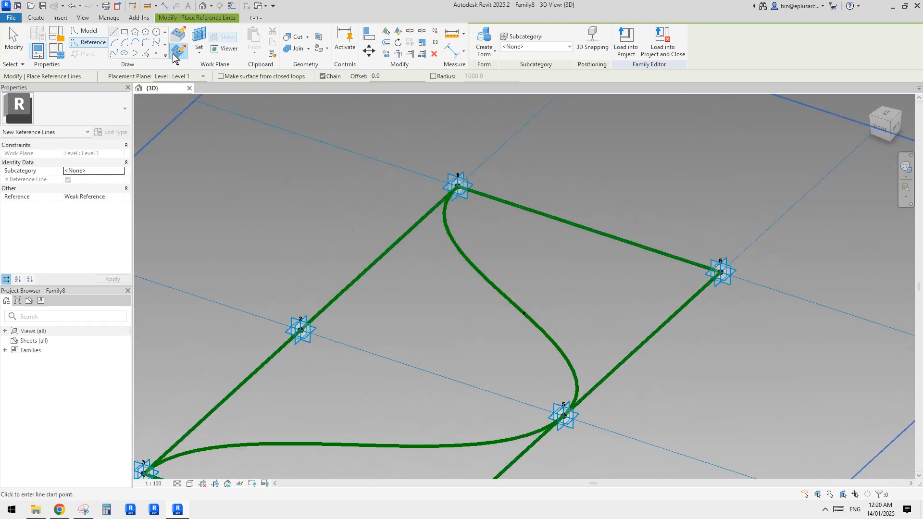
- Set the spline midpoint's reference point as the work plane and place another reference point on it
click(156, 53)
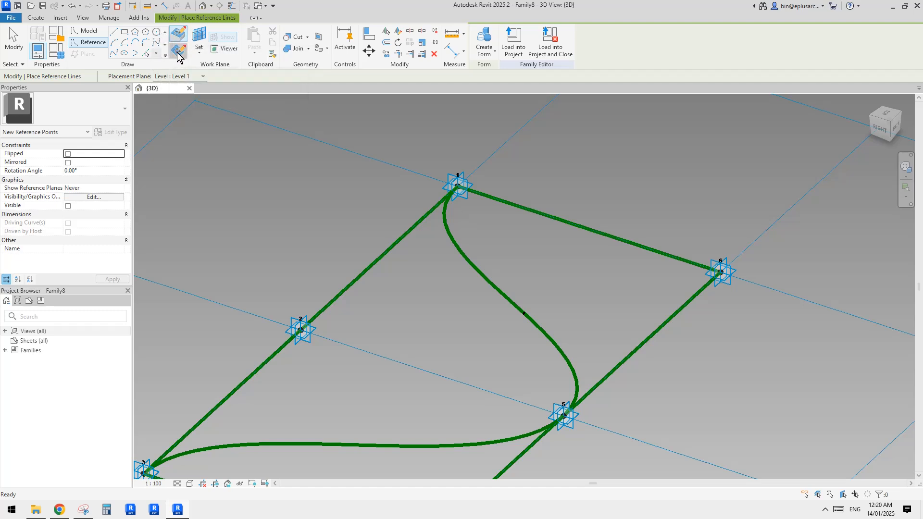
click(200, 39)
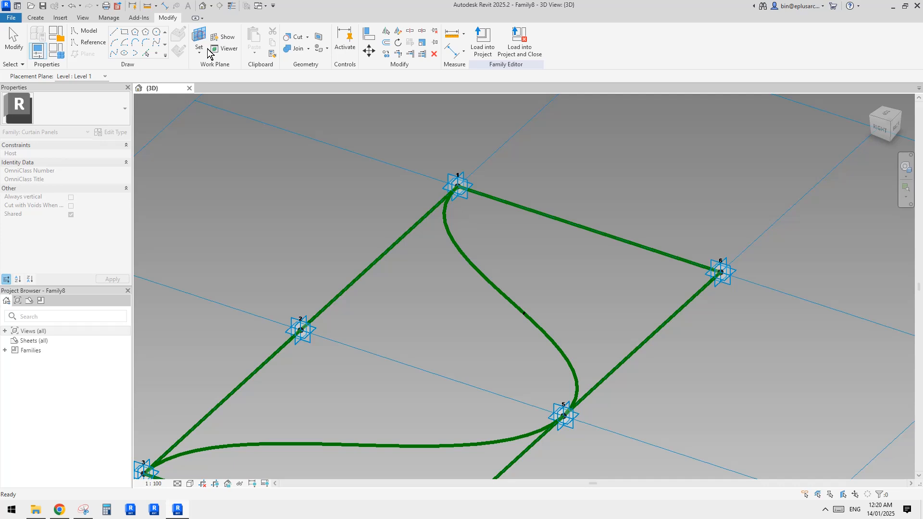
click(524, 313)
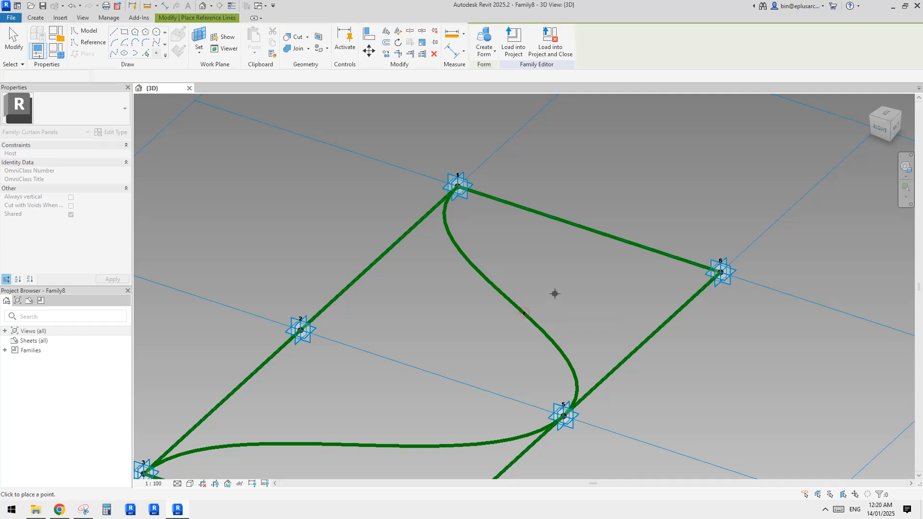
click(524, 314)
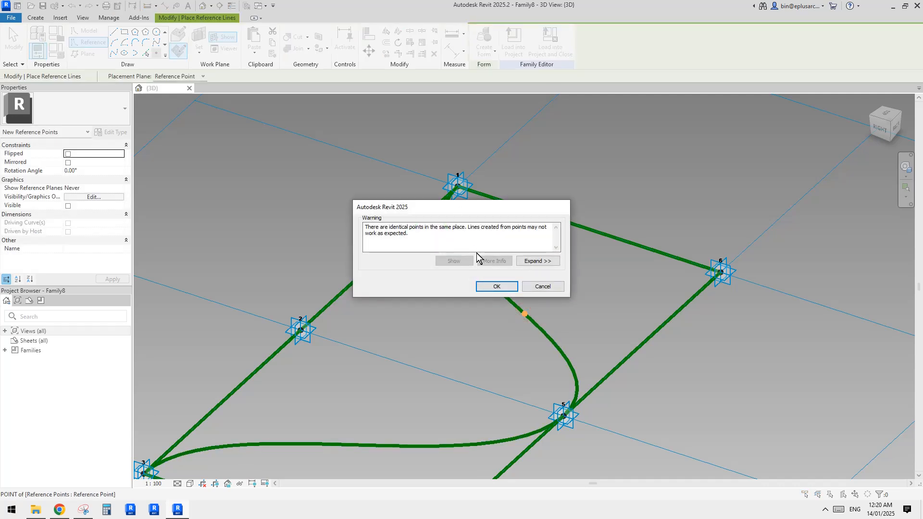
click(495, 287)
key(Escape)
key(Escape)
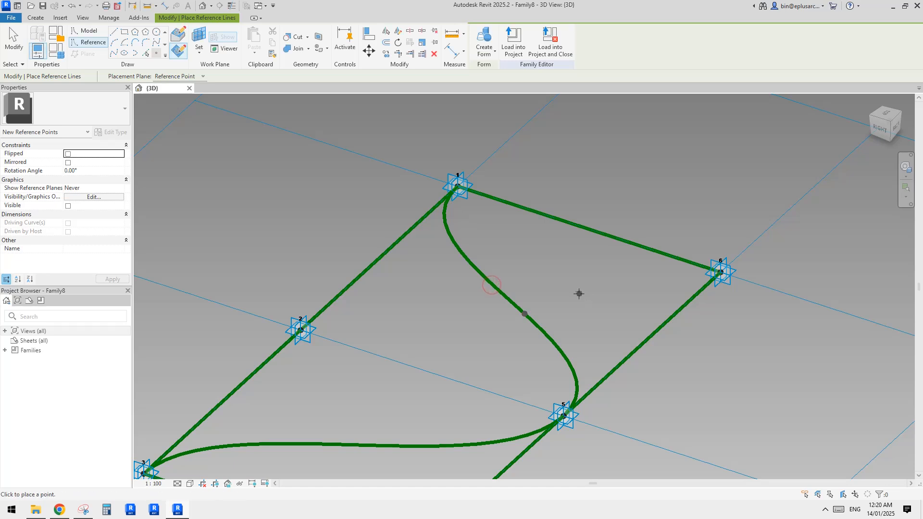
- Offset the reference point hosted at the spline midpoint about 359 mm away from the spline
click(525, 318)
shift+middle_drag(528, 330, 542, 269)
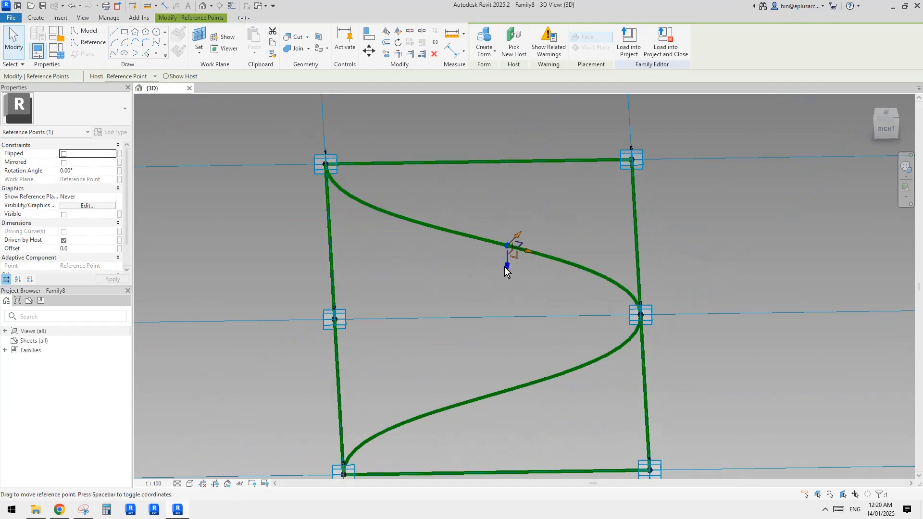
drag(506, 267, 508, 298)
shift+middle_drag(508, 298, 485, 313)
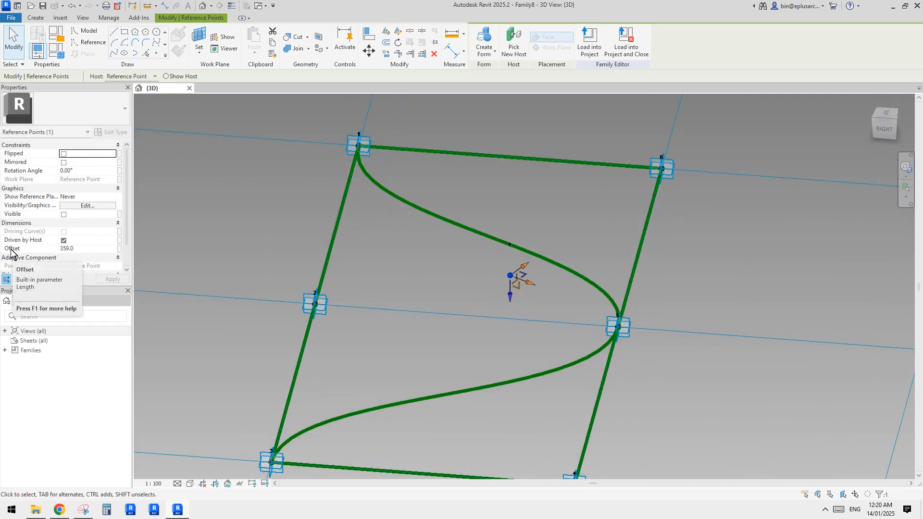
- Associate the offset reference point's Offset with a new type-based family parameter named ofs
click(120, 249)
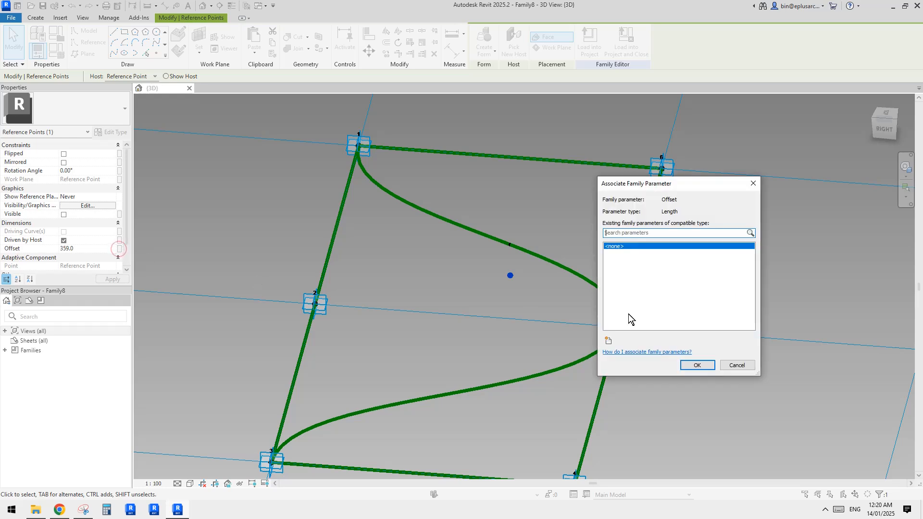
click(608, 341)
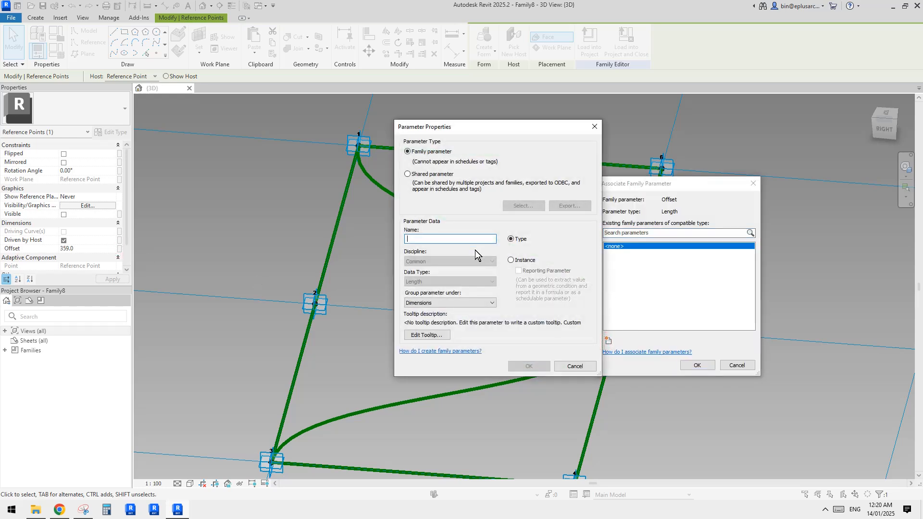
text(ofs)
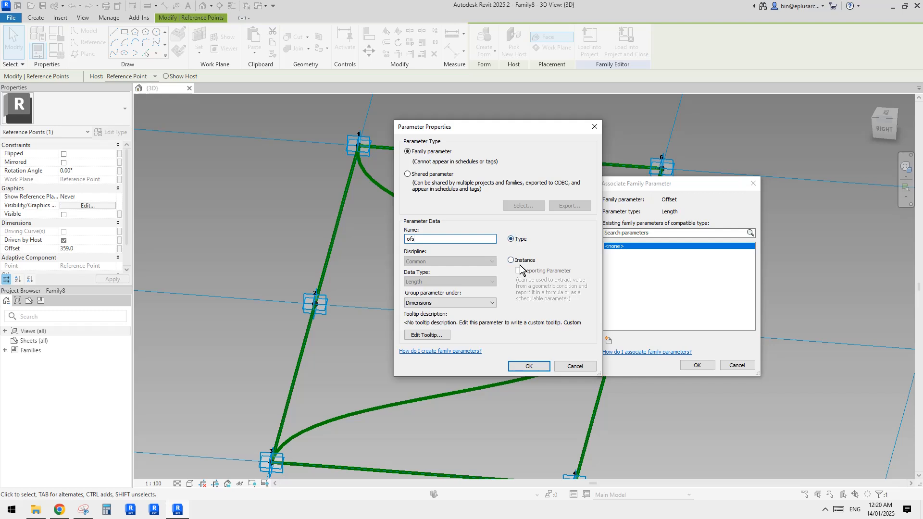
click(529, 365)
click(697, 365)
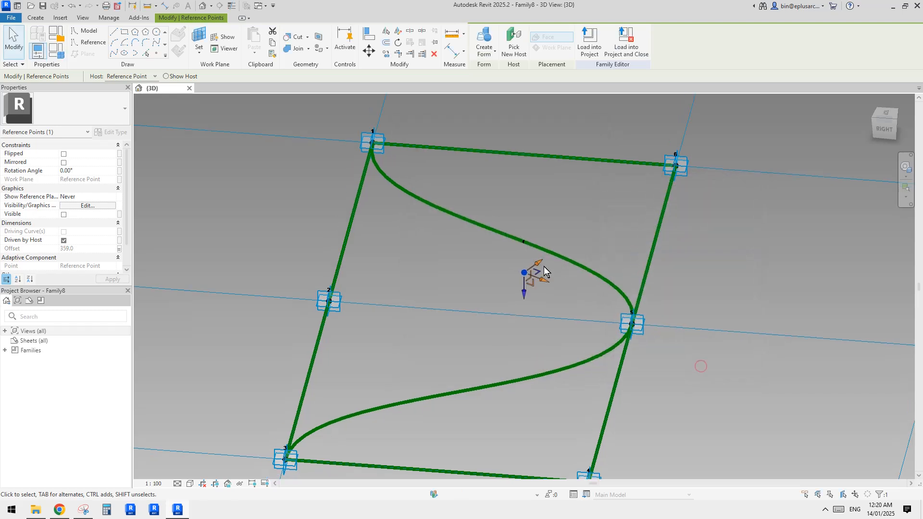
scroll(553, 252, down, 1)
key(Escape)
- Set the rotation angle of the reference point on the spline to 180° so the hosted point flips to the opposite side
shift+middle_drag(537, 276, 564, 246)
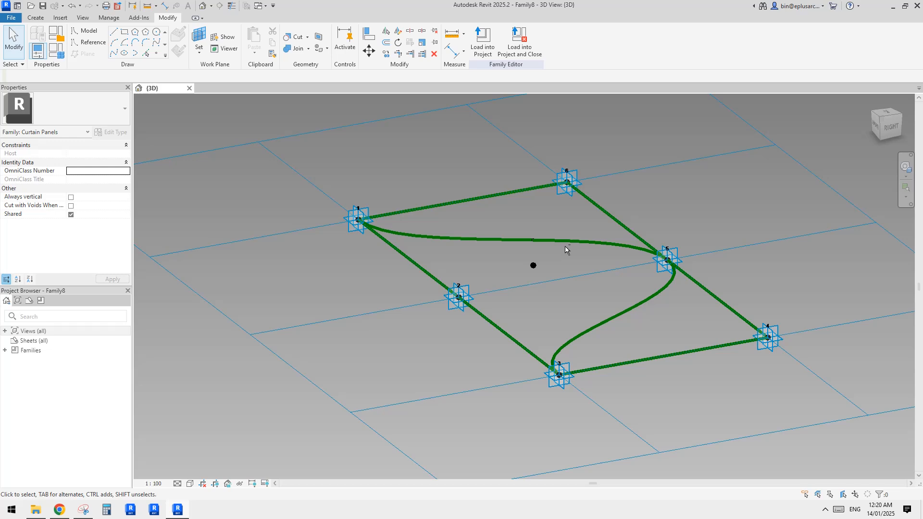
click(533, 239)
click(91, 171)
text(1)
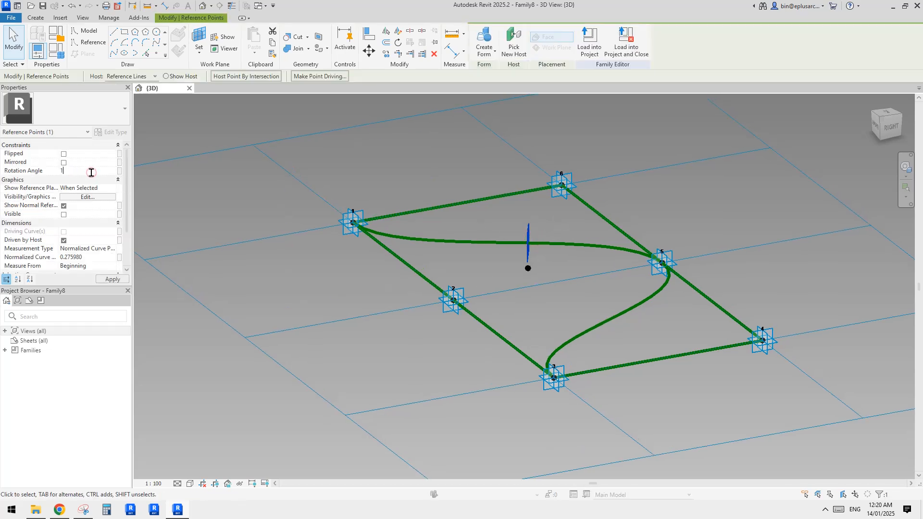
text(80)
shift+middle_drag(472, 246, 519, 281)
key(Escape)
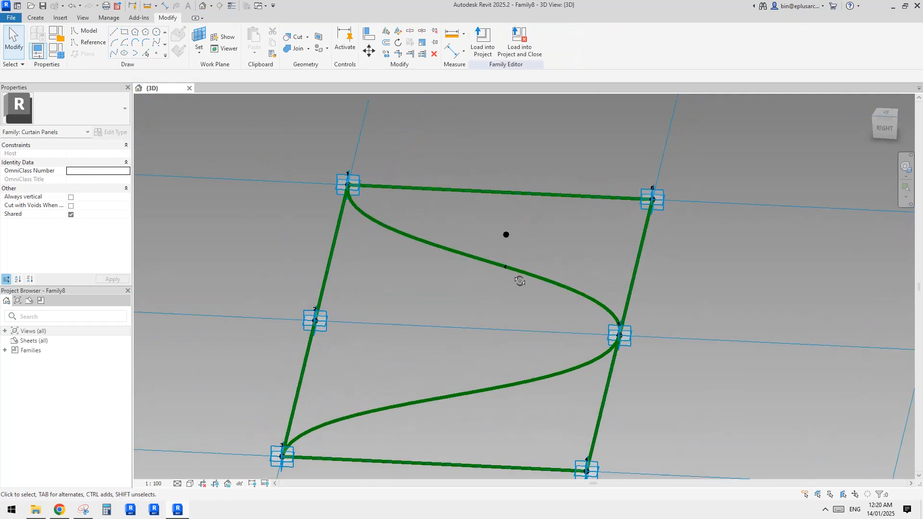
- Examine the rotation of the spline midpoint's reference point and the position and properties of the point hosted on it
scroll(509, 267, down, 4)
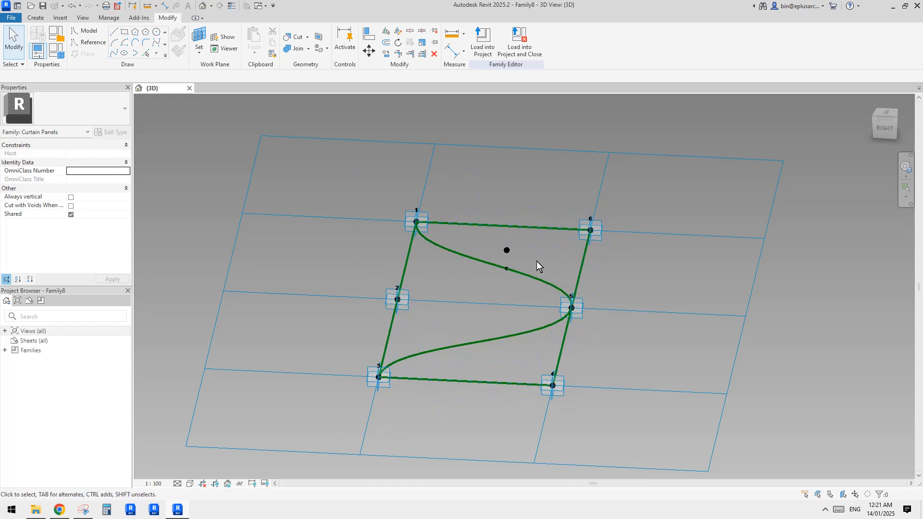
scroll(535, 261, up, 2)
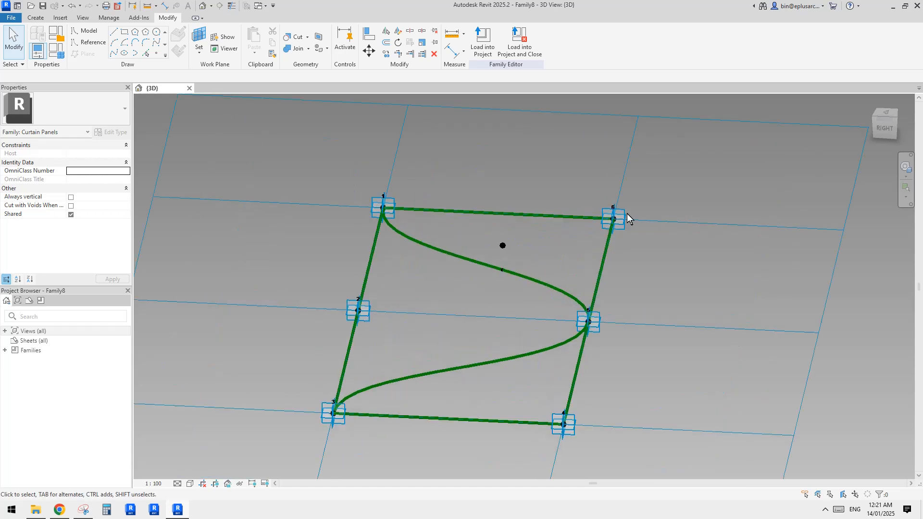
scroll(510, 265, up, 2)
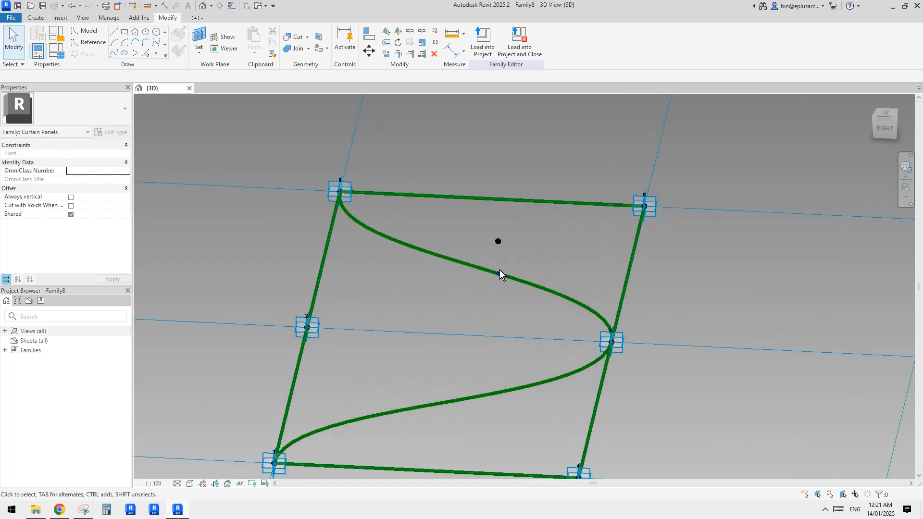
click(498, 273)
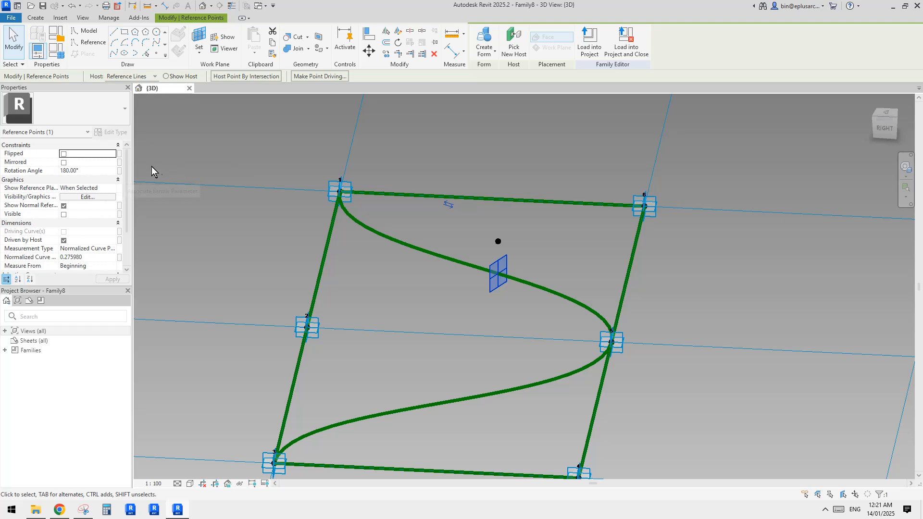
click(523, 216)
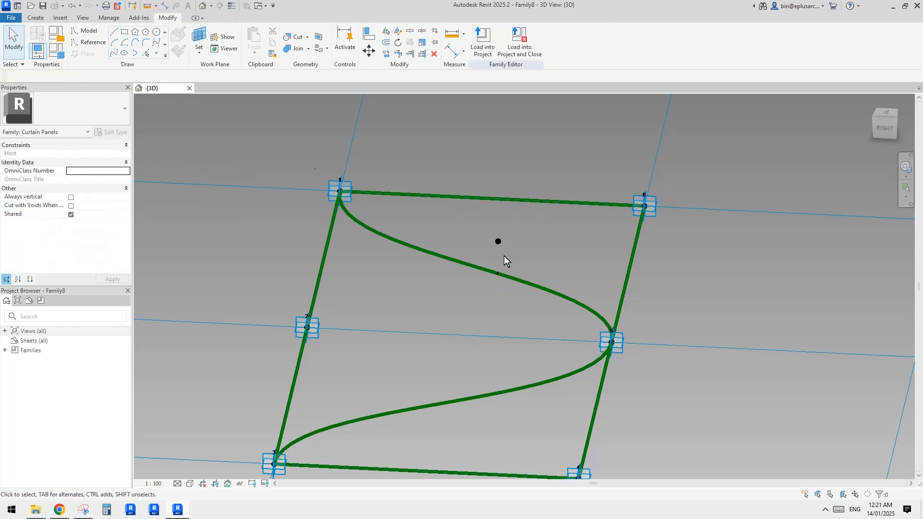
scroll(503, 256, up, 2)
middle_drag(520, 241, 517, 245)
click(476, 220)
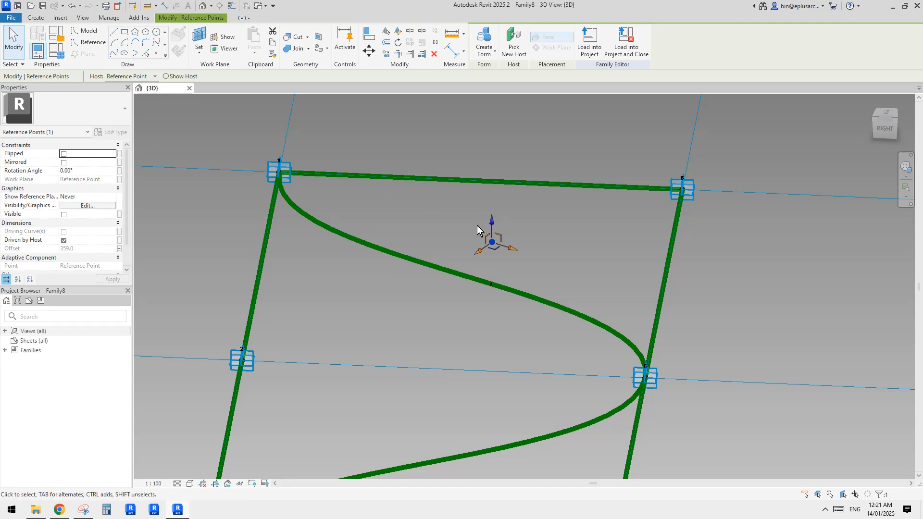
key(Escape)
- Set the ofs family parameter to 300 mm in Family Types
click(56, 50)
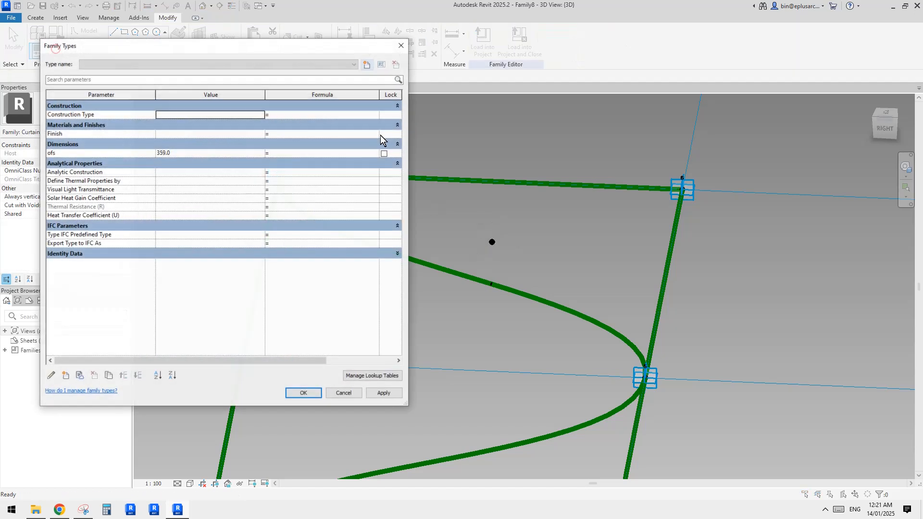
click(190, 154)
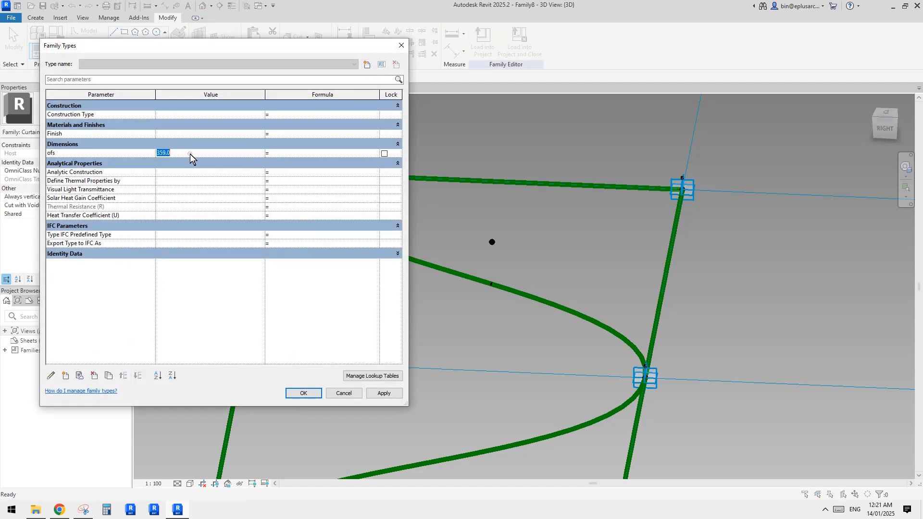
text(500300)
click(315, 394)
scroll(500, 252, up, 1)
mouse_move(501, 255)
shift+middle_down()
mouse_move(482, 268)
mouse_move(495, 264)
shift+middle_up()
scroll(492, 258, up, 2)
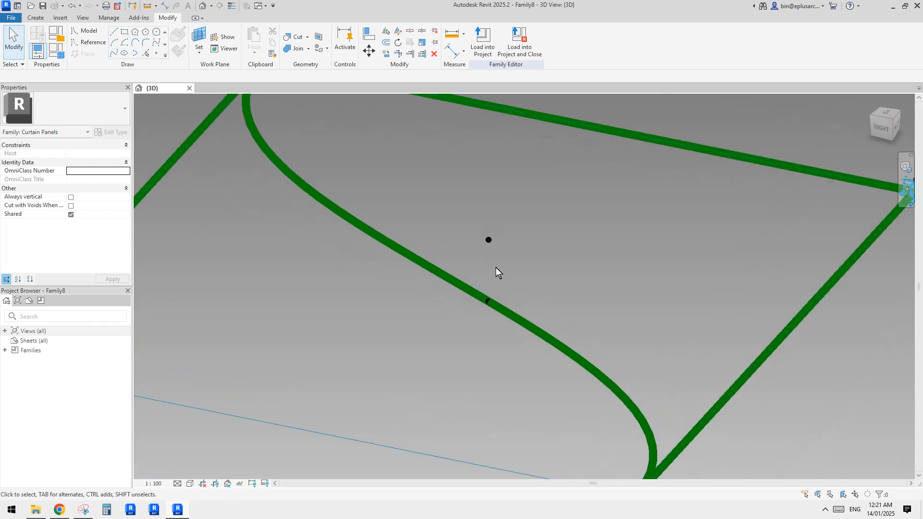
- Switch to the browser to check the wavy facade photo in the Reddit post and return to the Revit family
click(67, 510)
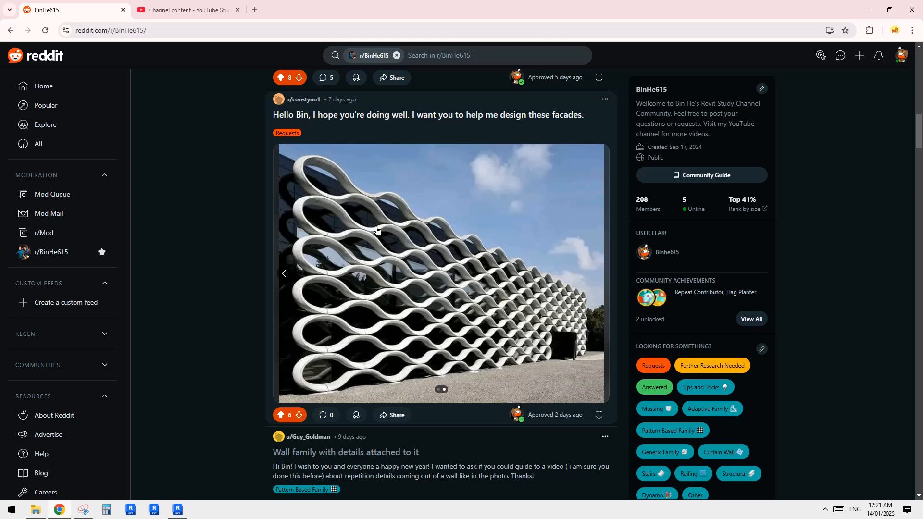
click(179, 511)
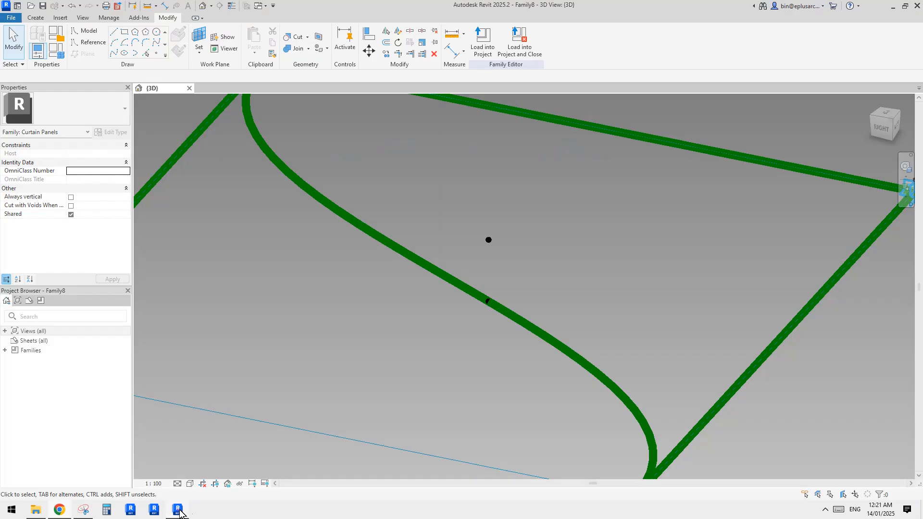
scroll(457, 358, down, 2)
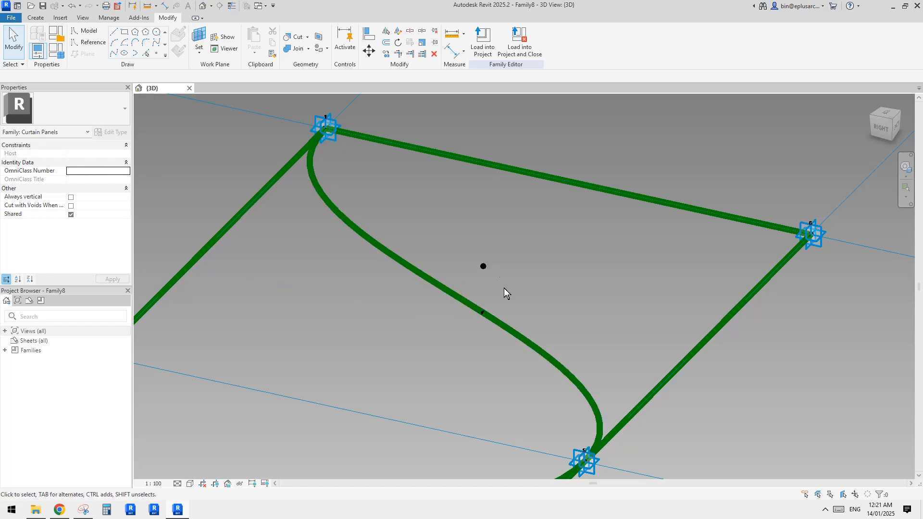
scroll(504, 288, up, 2)
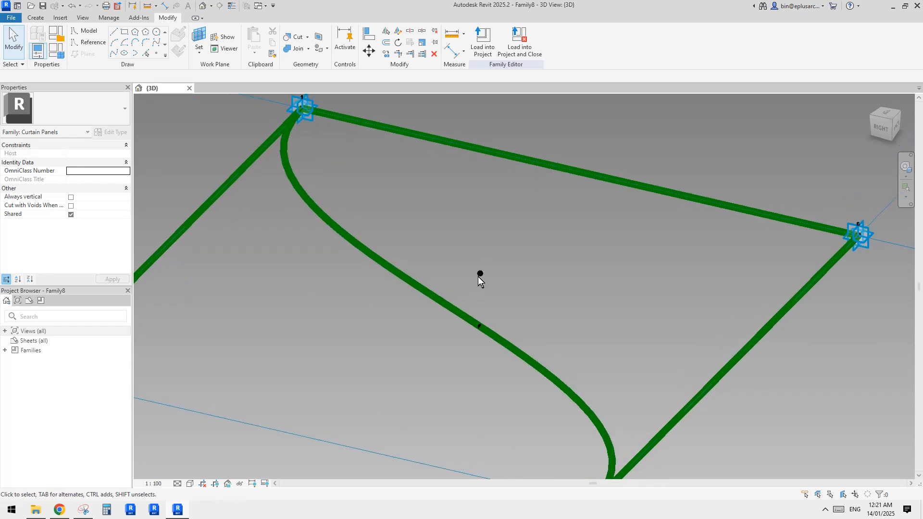
- Connect the spline's midpoint reference point and its offset point with a line and make it a reference line
drag(456, 247, 494, 367)
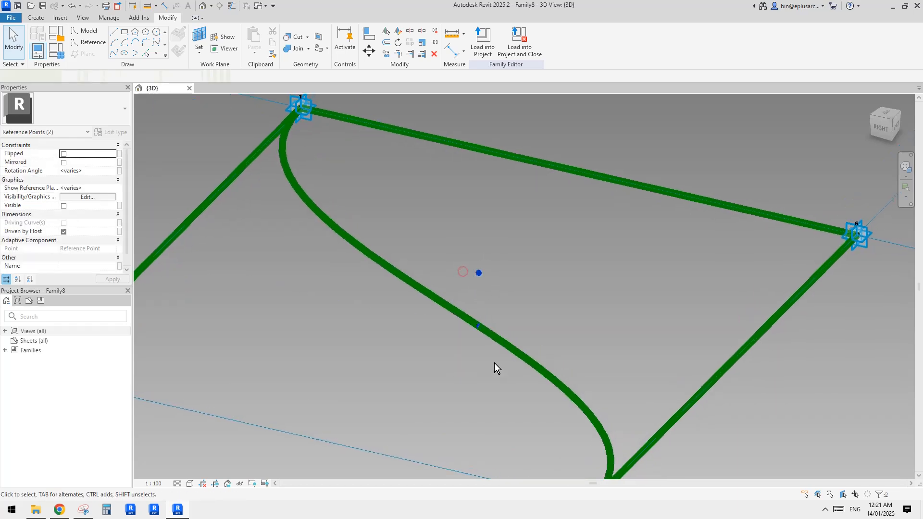
click(111, 54)
click(68, 223)
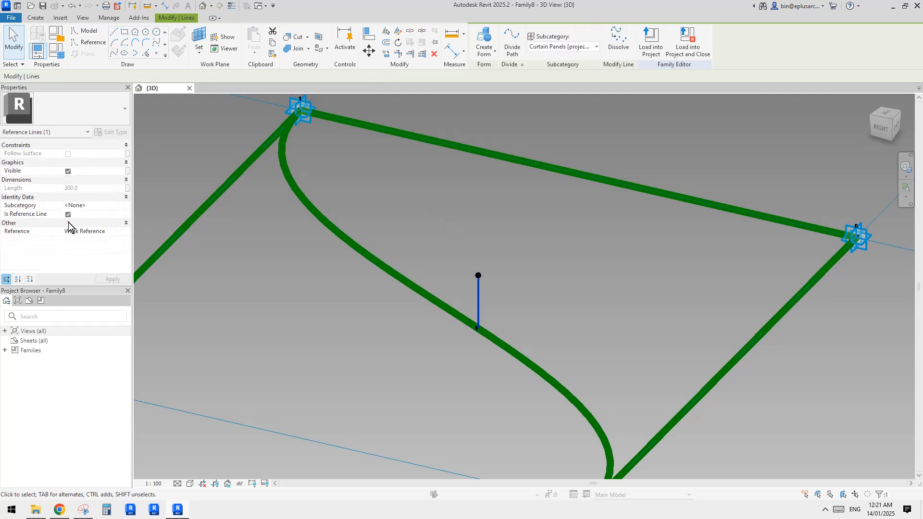
- Set the view scale to 1:20 and place a reference point at the middle of the short vertical reference line
click(156, 53)
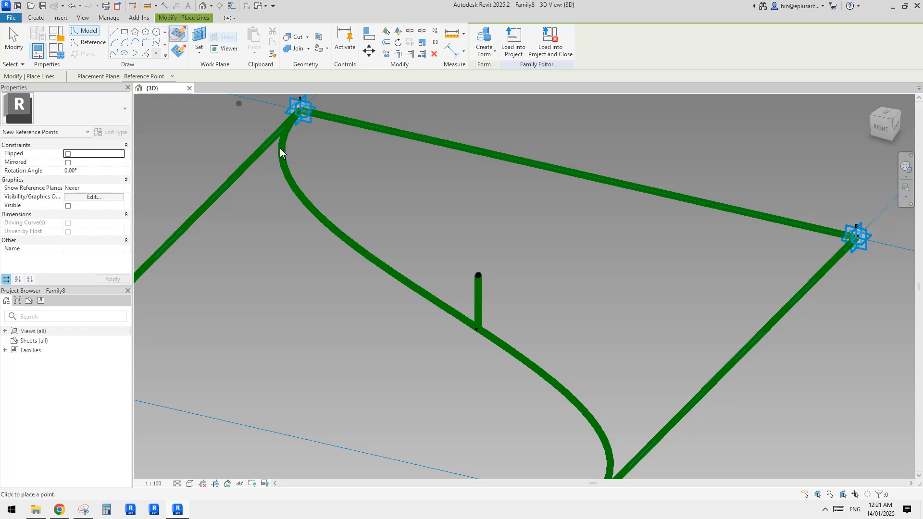
click(154, 484)
click(165, 383)
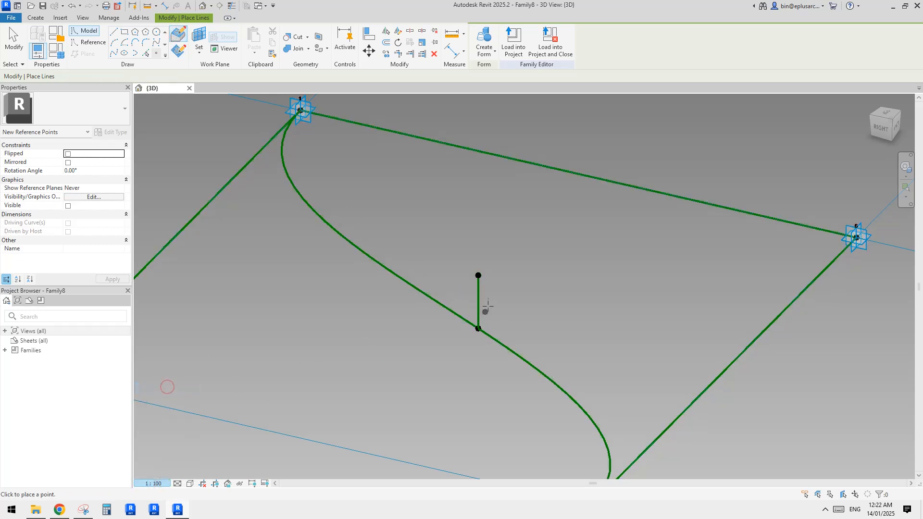
shift+middle_drag(496, 349, 517, 347)
scroll(501, 288, down, 1)
scroll(517, 326, up, 1)
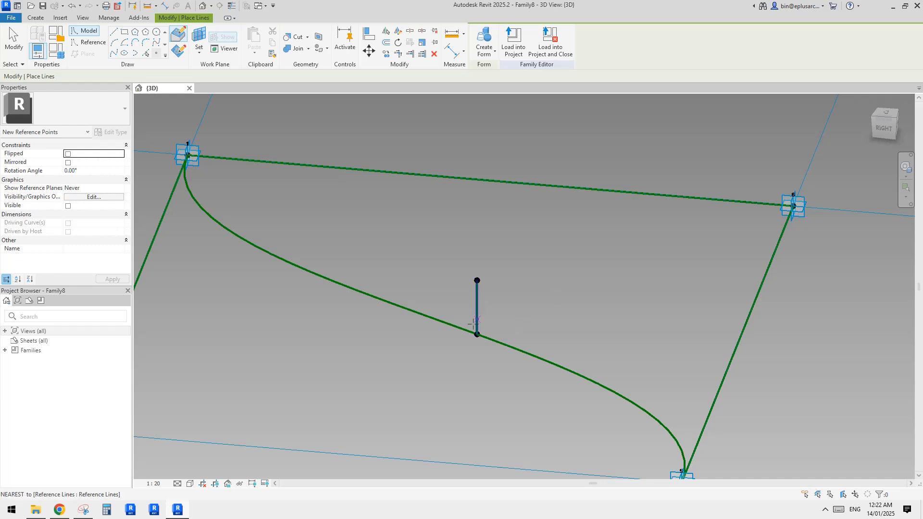
scroll(479, 303, up, 2)
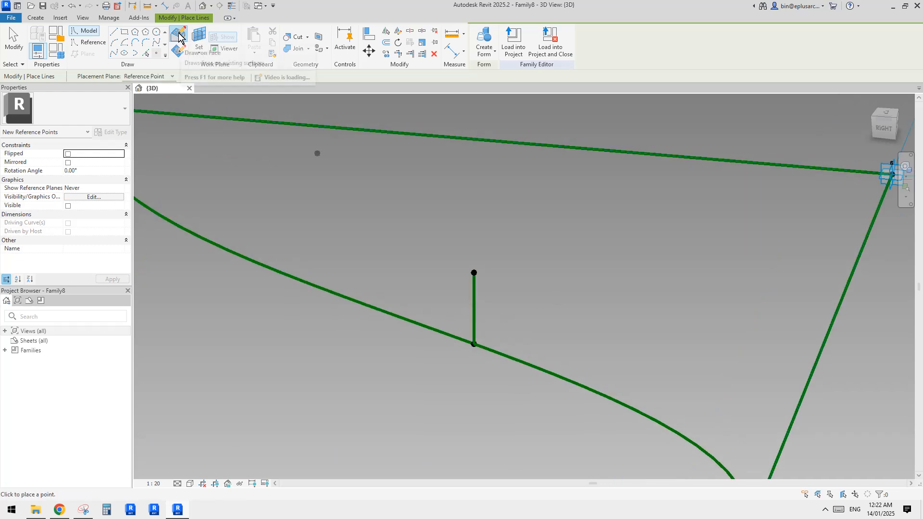
shift+middle_drag(585, 333, 542, 339)
key(Escape)
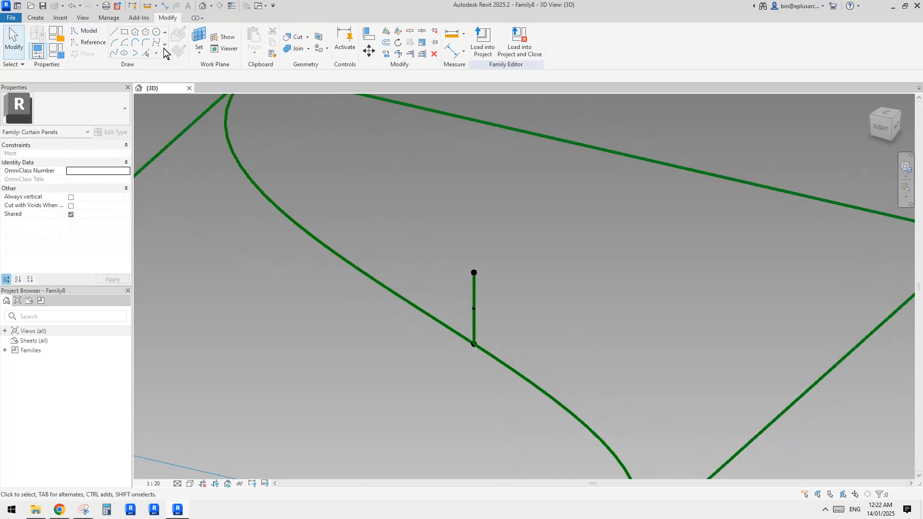
- Set a vertical plane of the short reference line's middle point as the work plane and host another reference point there
click(156, 53)
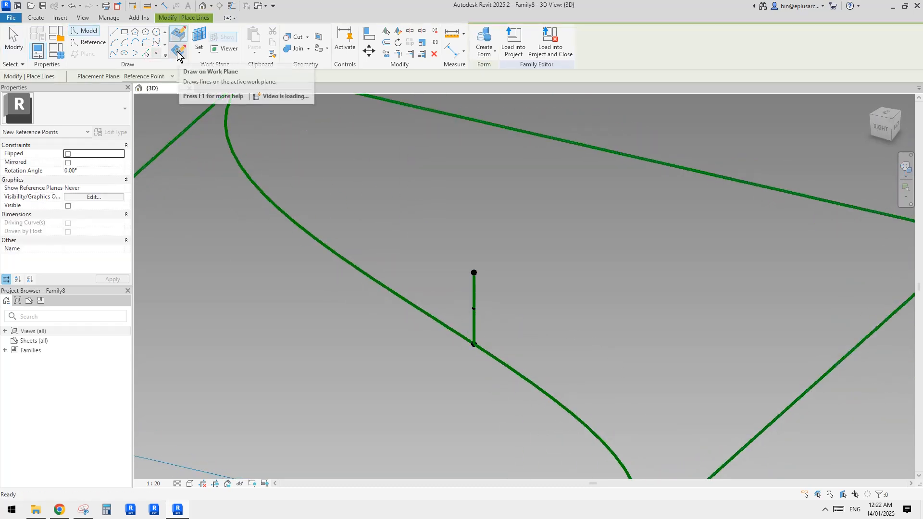
click(178, 54)
key(Escape)
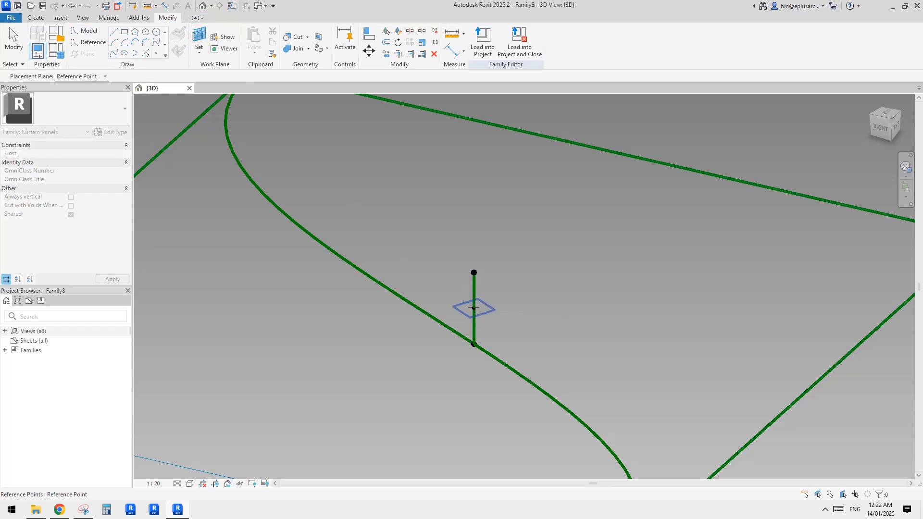
key(Tab)
key(Tab)
key(l)
key(i)
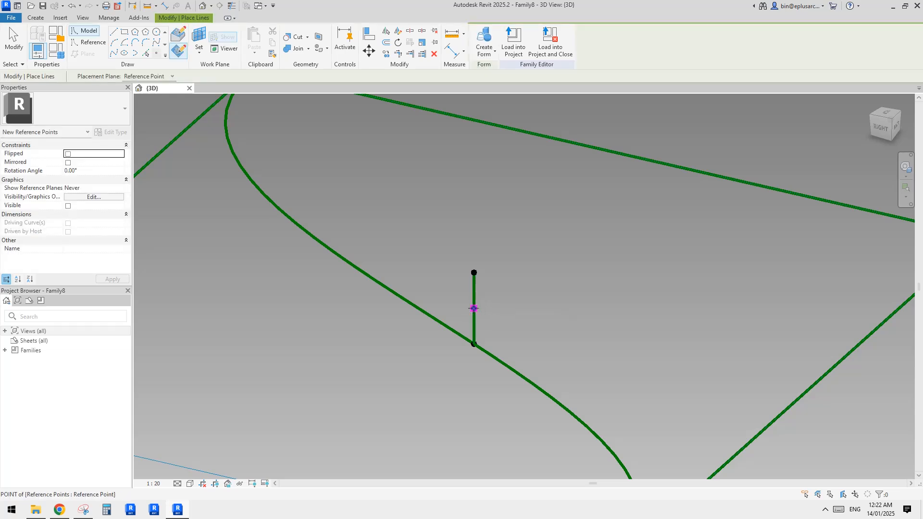
click(474, 308)
click(497, 287)
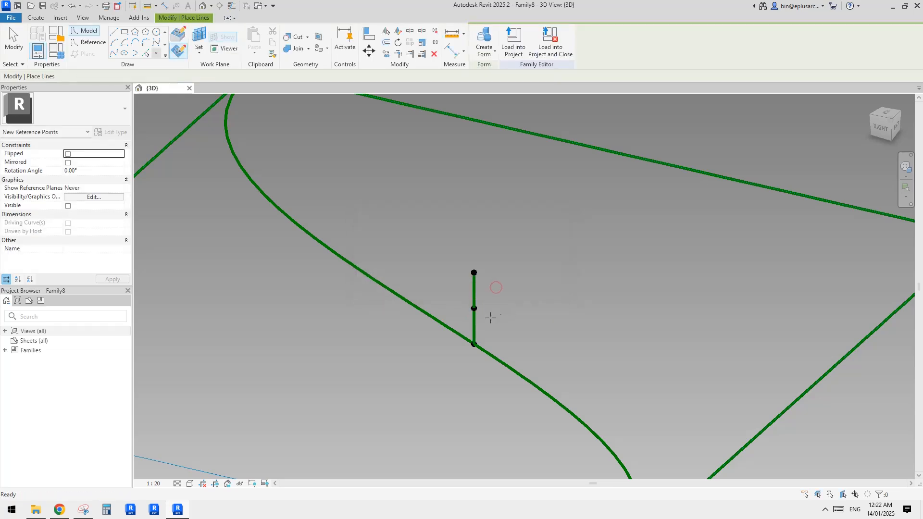
key(Escape)
- Offset the newly hosted reference point about 78 mm sideways from the short vertical reference line
click(475, 310)
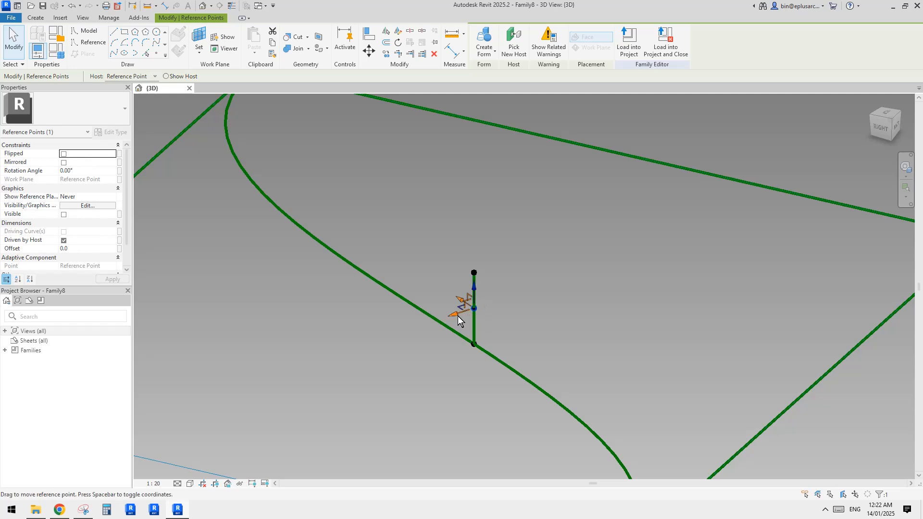
drag(457, 314, 441, 320)
shift+middle_drag(520, 331, 469, 308)
scroll(474, 306, up, 2)
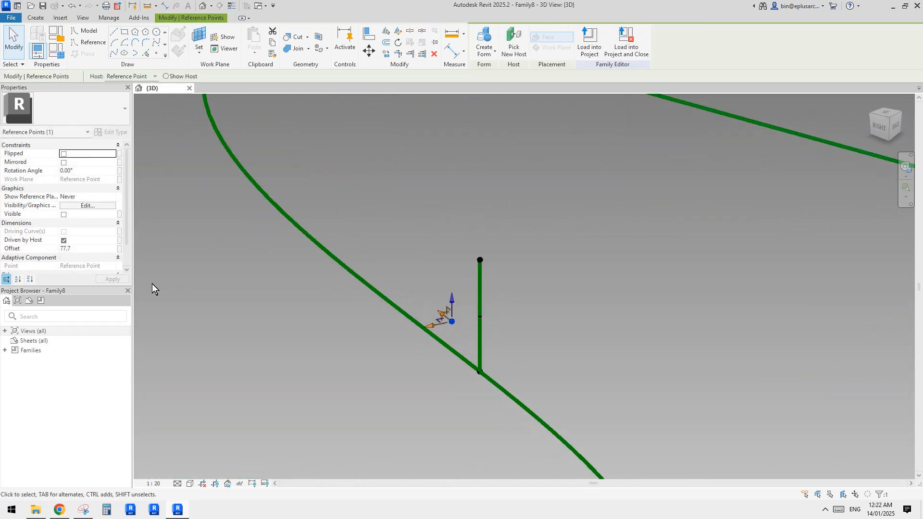
- Link the side reference point's offset to a new family parameter named ofs2
click(119, 249)
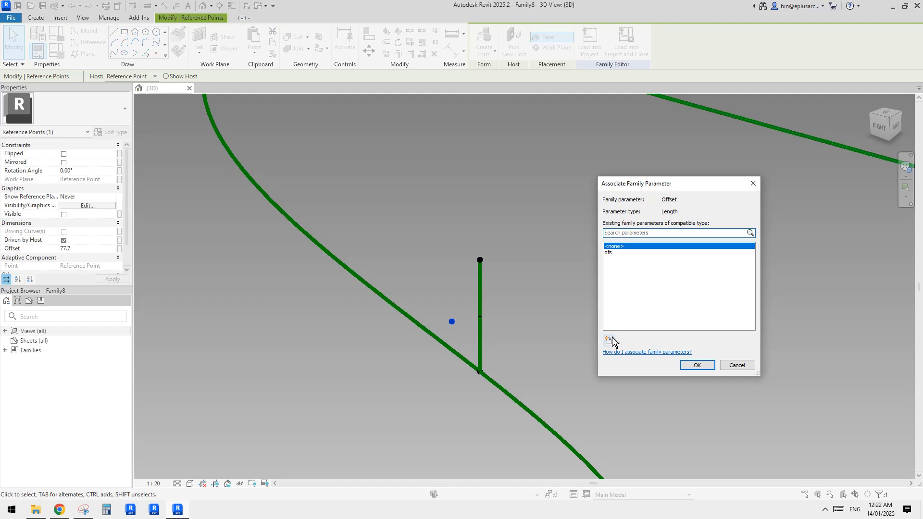
click(609, 341)
text(ofs2)
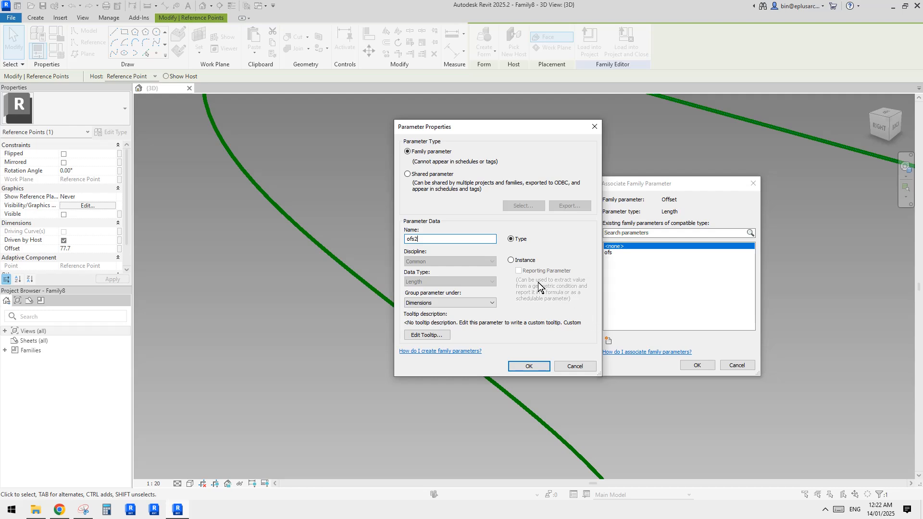
click(529, 366)
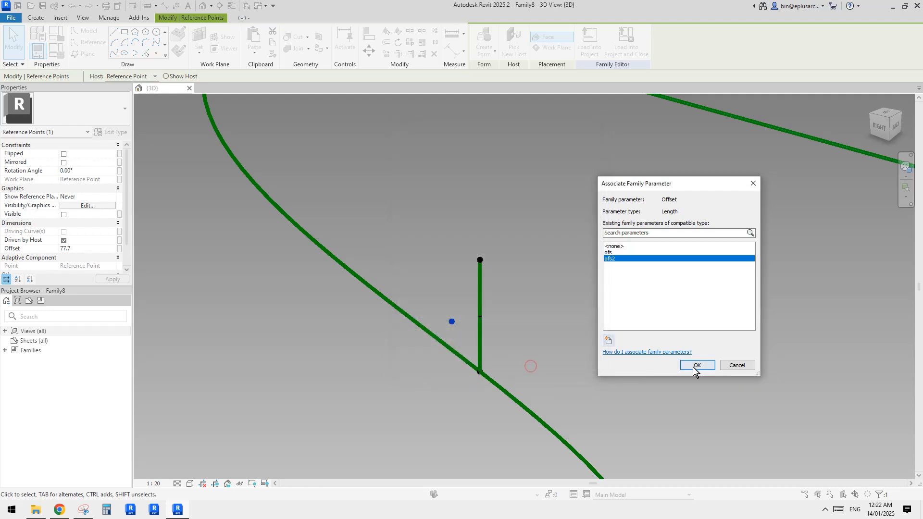
click(695, 366)
- Host a second reference point on the middle point of the short vertical reference line, using that point's vertical plane as work plane
mouse_move(474, 330)
shift+middle_down()
mouse_move(505, 340)
mouse_move(481, 324)
shift+middle_up()
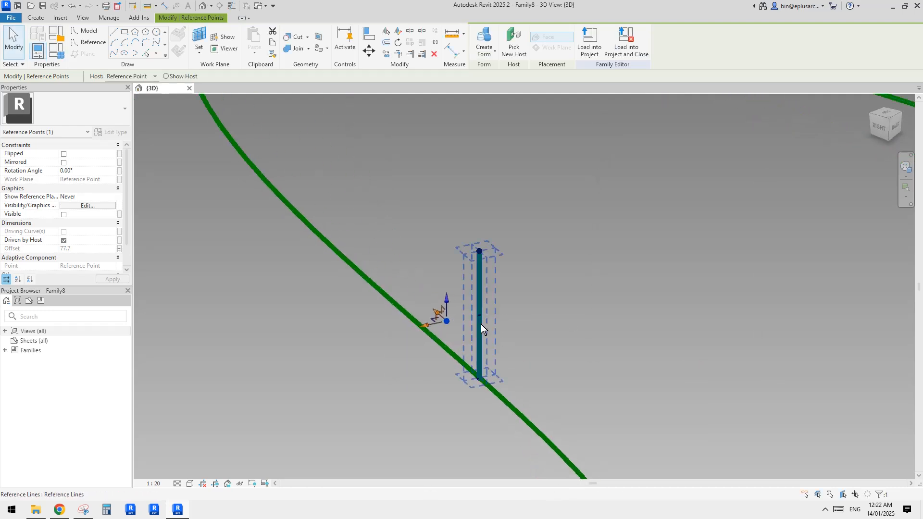
click(156, 53)
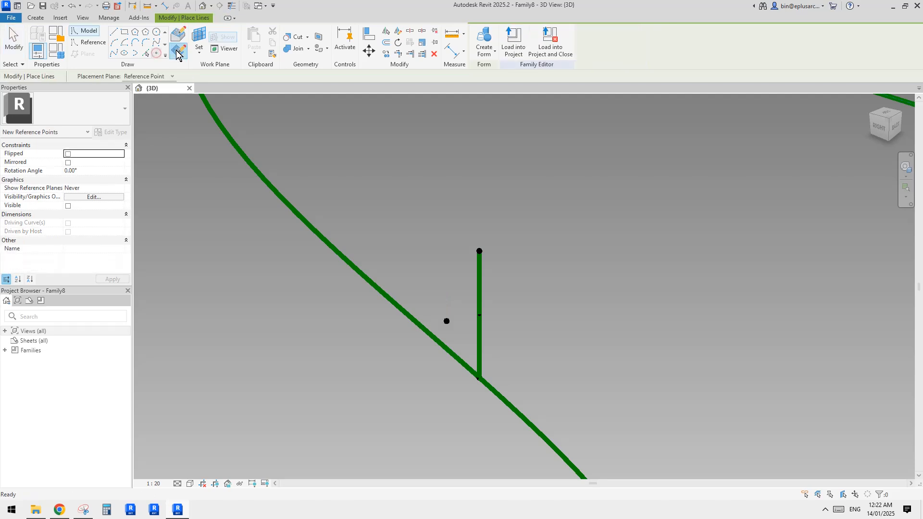
click(204, 32)
shift+middle_drag(601, 300, 528, 316)
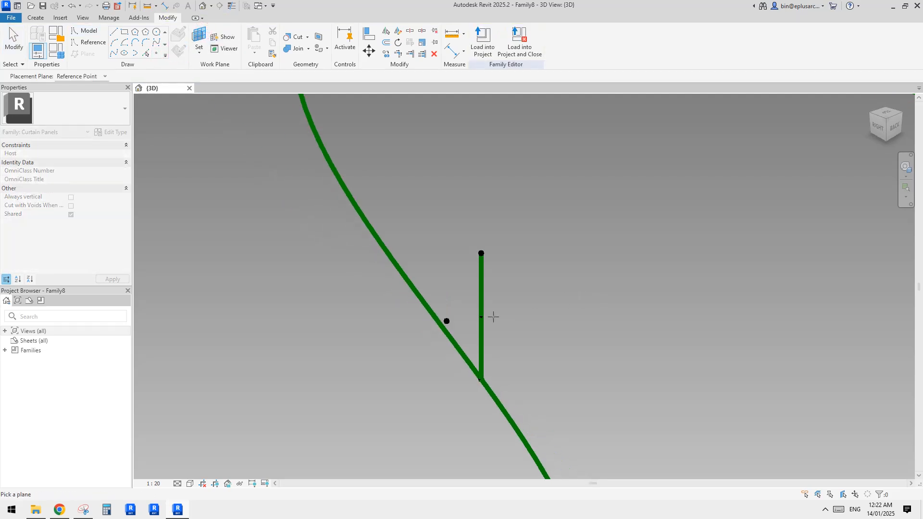
click(481, 316)
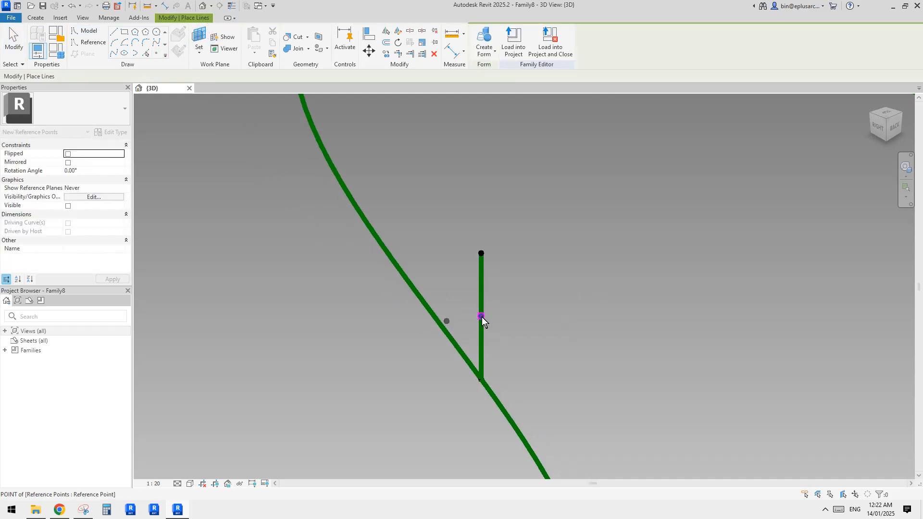
click(481, 317)
click(503, 287)
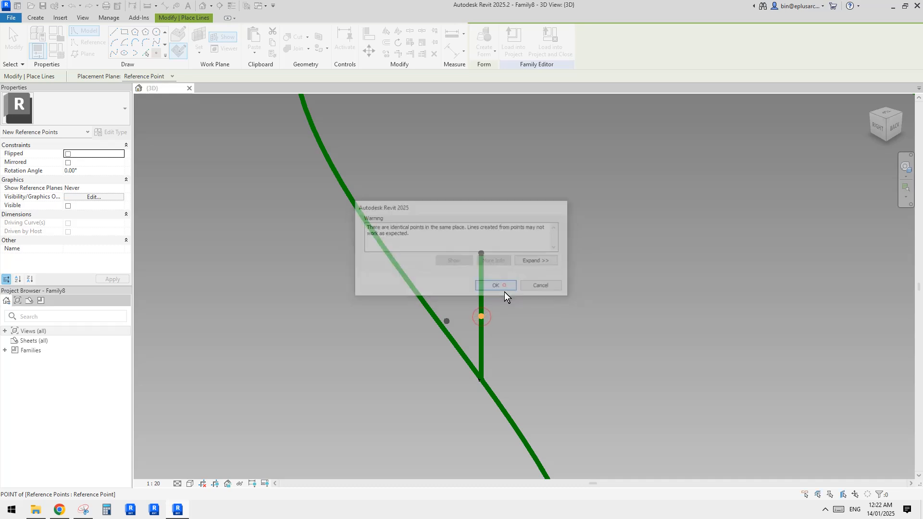
key(Escape)
- Offset the new reference point about -93.5 mm to the opposite side of the short vertical line
click(483, 316)
drag(483, 316, 526, 310)
shift+middle_drag(583, 292, 500, 310)
scroll(120, 253, down, 1)
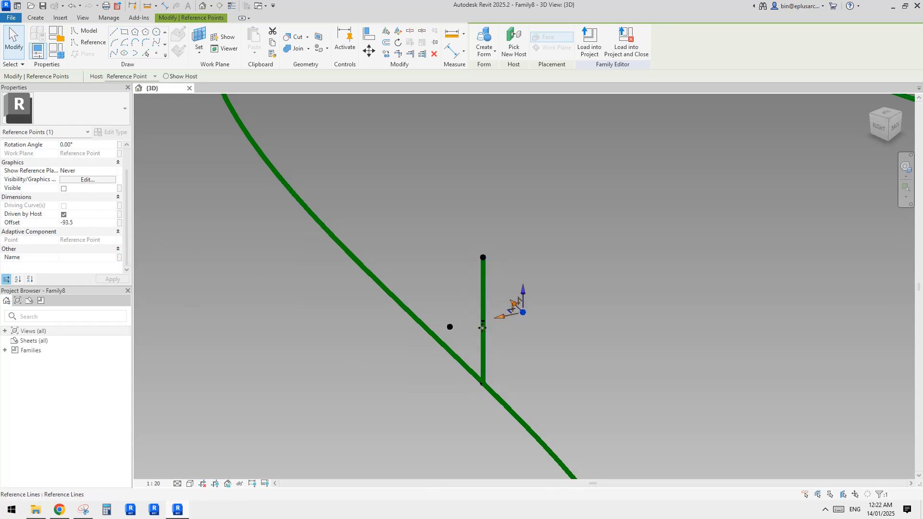
- Link the opposite point's offset to a new family parameter named ofs2n
click(119, 223)
click(609, 342)
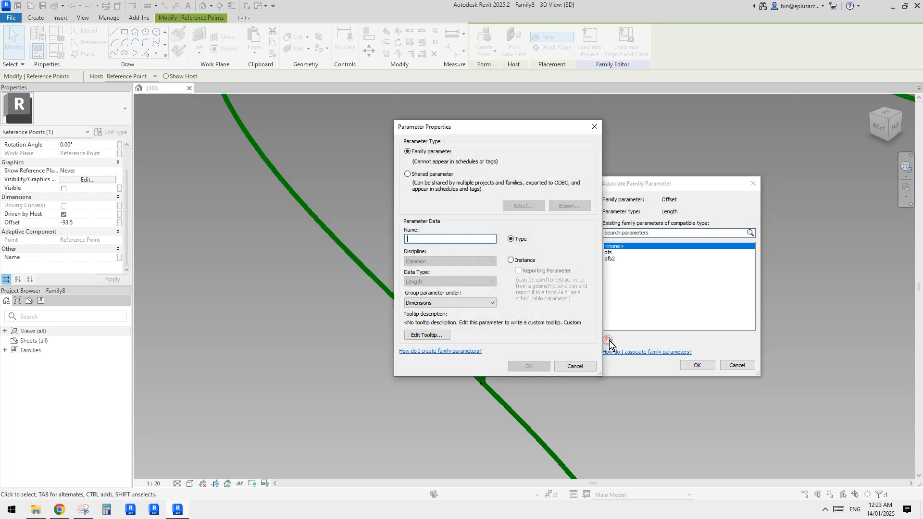
text(ofs2n)
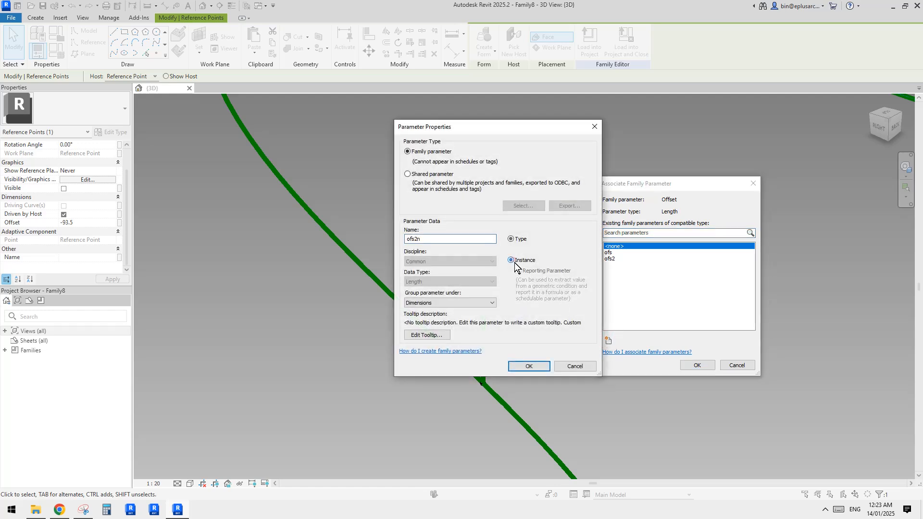
click(535, 366)
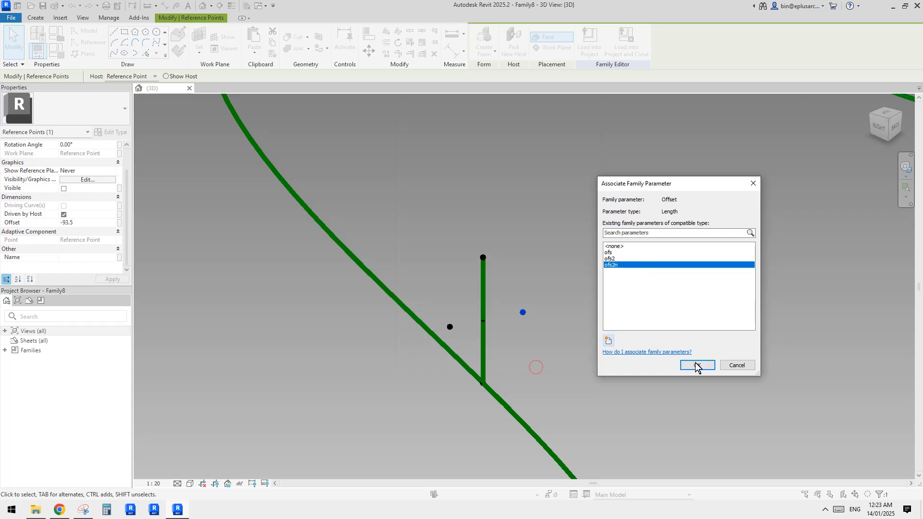
click(697, 367)
- Give the ofs2n parameter the formula -ofs2 in the family types
click(55, 53)
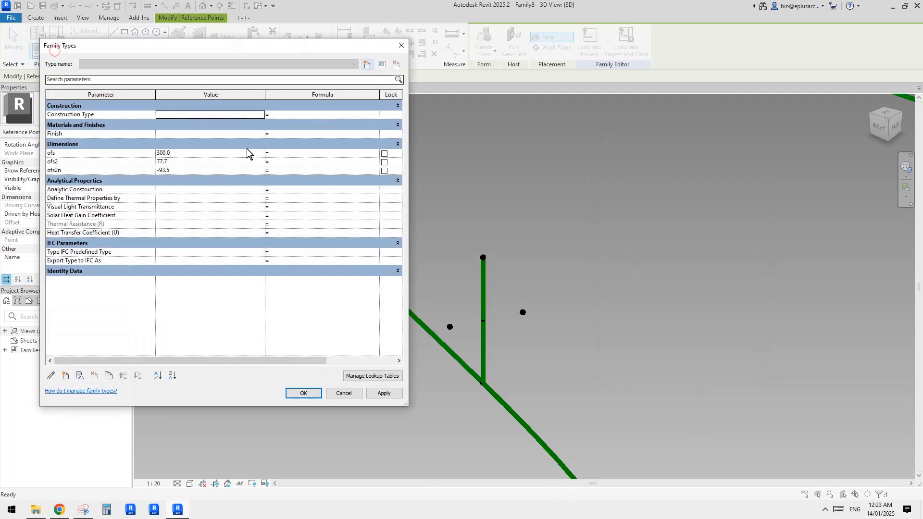
click(294, 171)
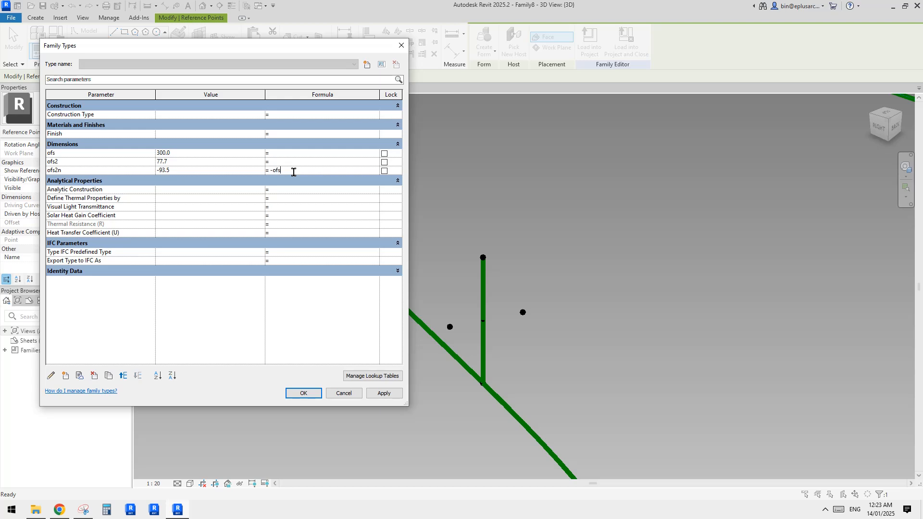
click(304, 393)
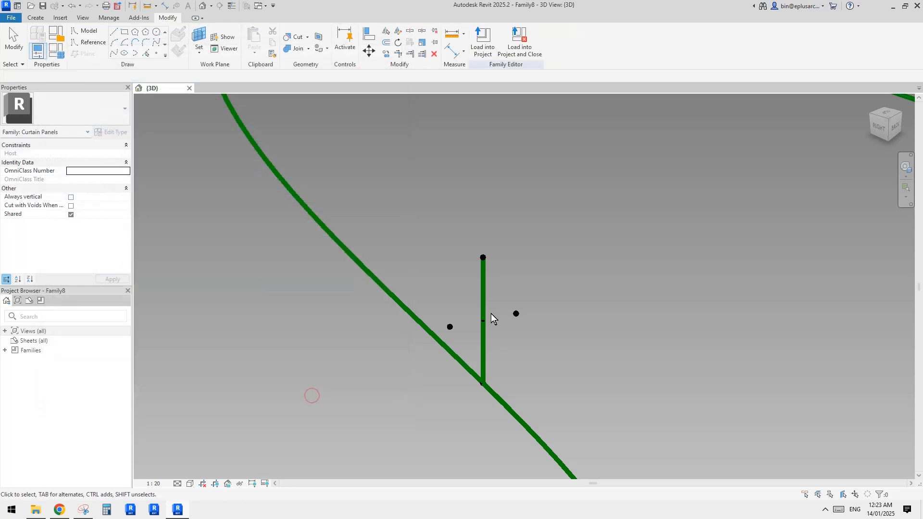
- Draw two splines through the short vertical line's end points, one passing through each side-offset point
ctrl+drag(412, 304, 458, 331)
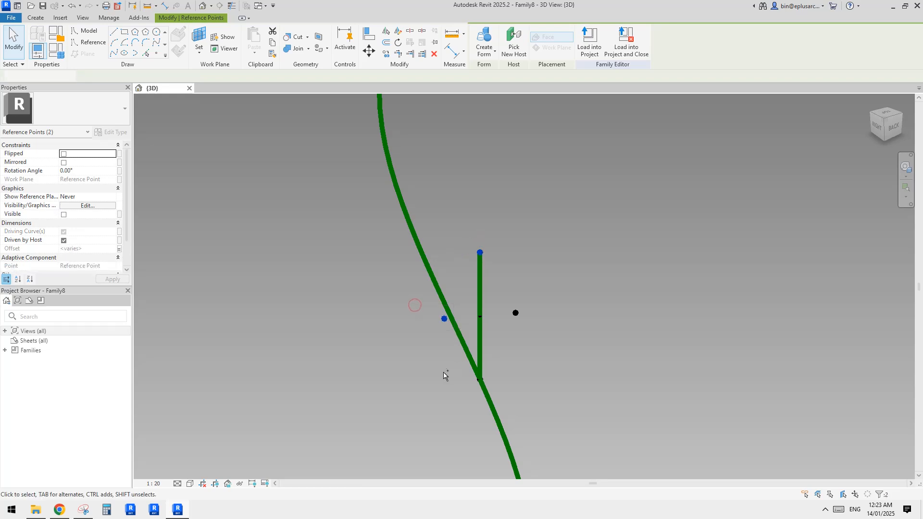
ctrl+drag(445, 369, 488, 390)
click(115, 53)
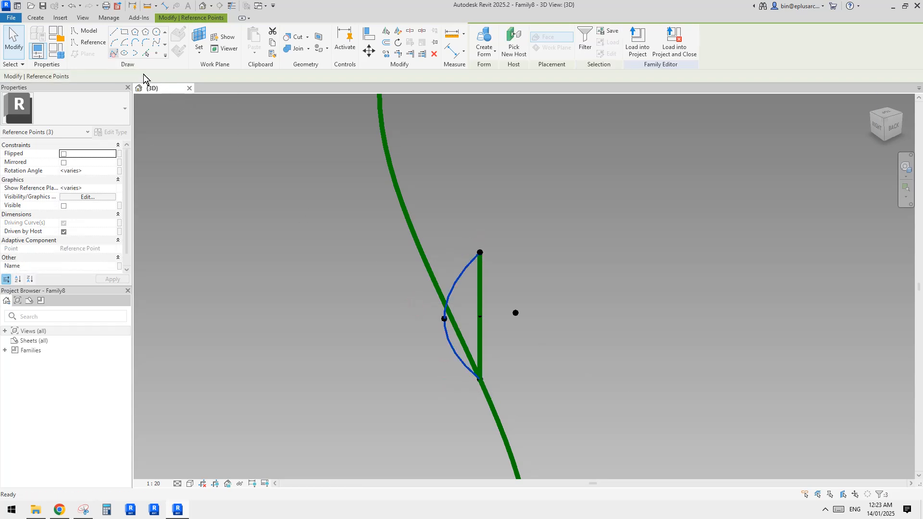
drag(466, 229, 511, 284)
ctrl+drag(508, 296, 528, 325)
ctrl+drag(444, 357, 474, 381)
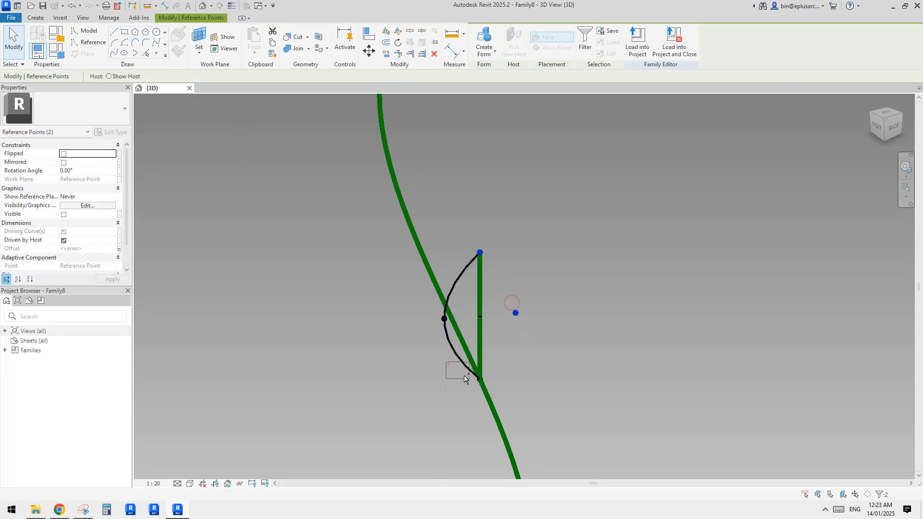
click(114, 53)
click(548, 190)
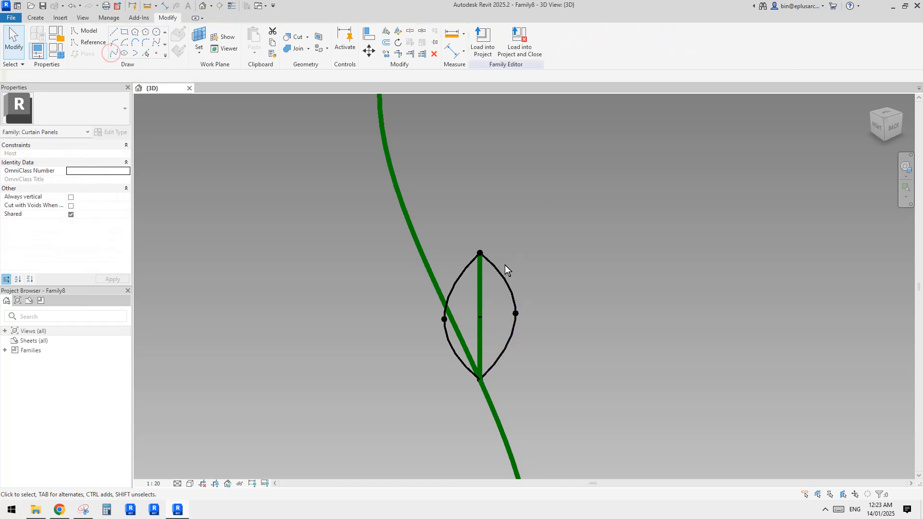
- Turn the two curved splines of the lens-shaped profile into reference lines
click(505, 265)
ctrl+click(465, 270)
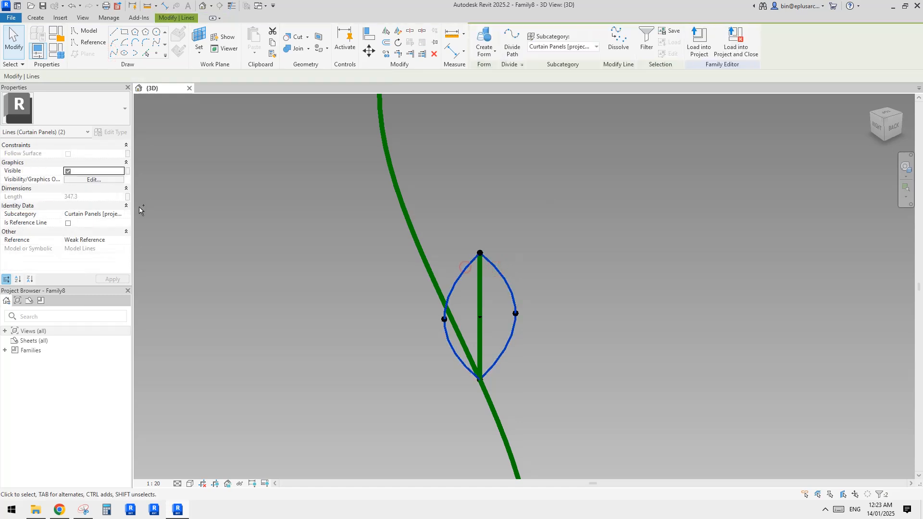
click(69, 223)
scroll(423, 250, down, 3)
shift+middle_drag(451, 266, 482, 277)
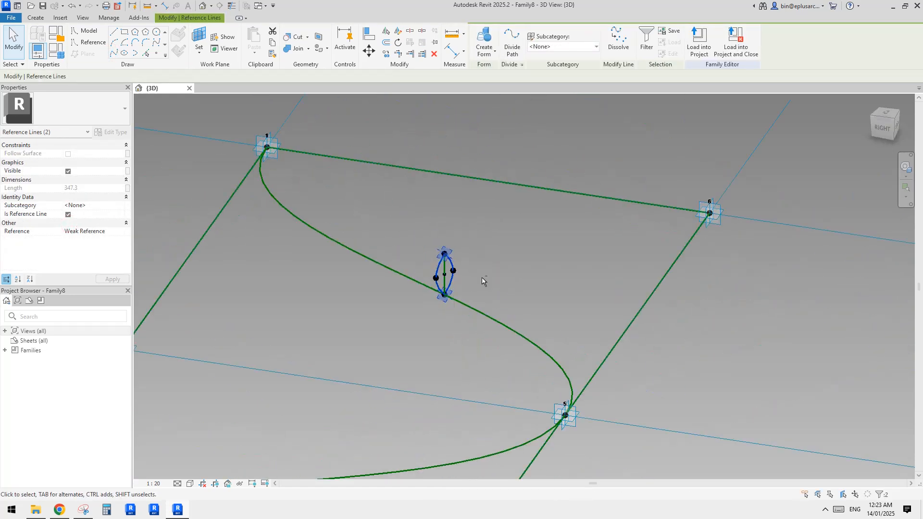
scroll(461, 274, up, 2)
- Try to create a swept form from the long wavy spline and the two curved profile lines
click(454, 259)
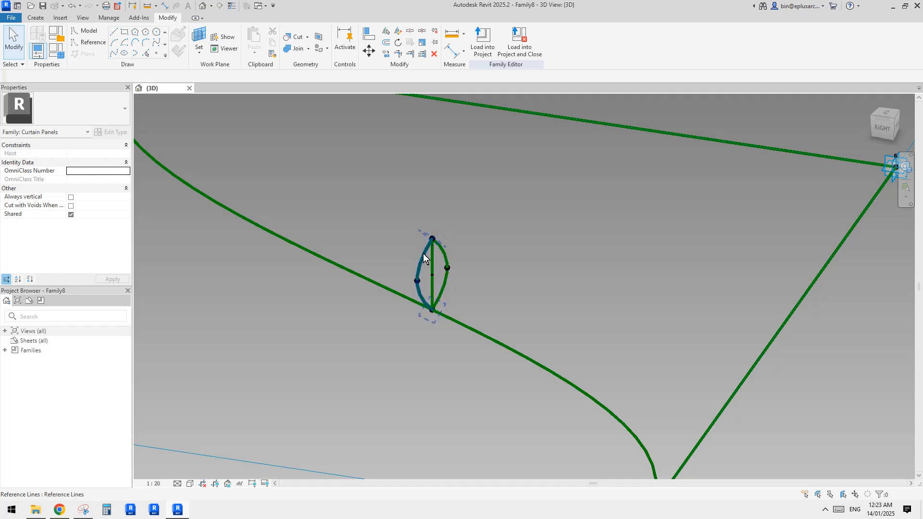
click(441, 252)
click(457, 258)
scroll(458, 260, down, 3)
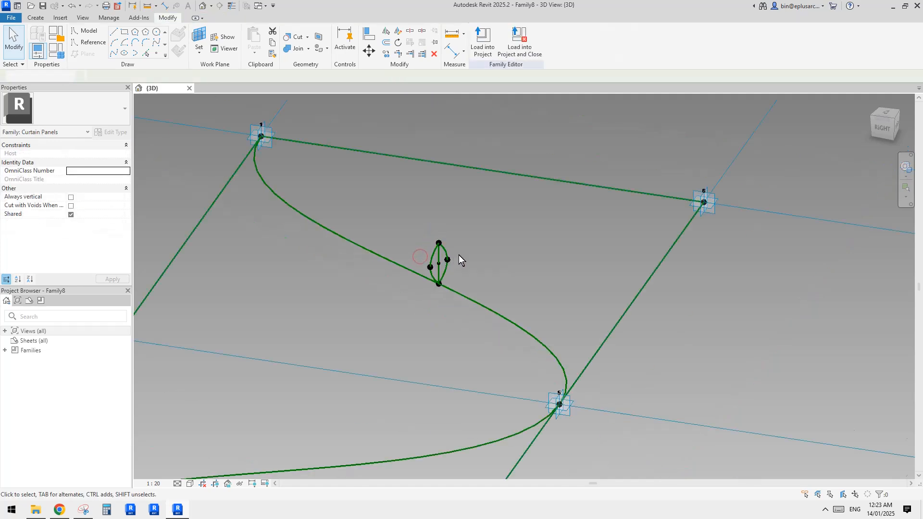
click(473, 294)
scroll(459, 252, up, 2)
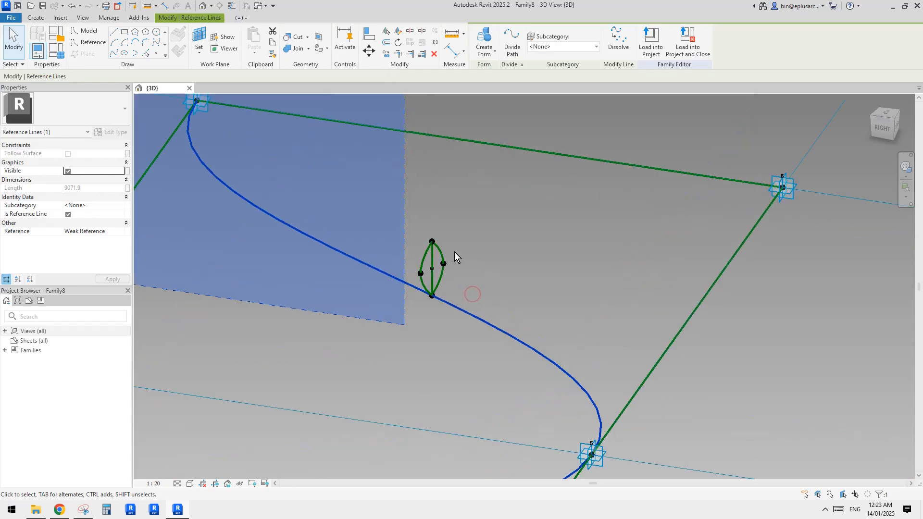
ctrl+click(442, 252)
ctrl+click(425, 256)
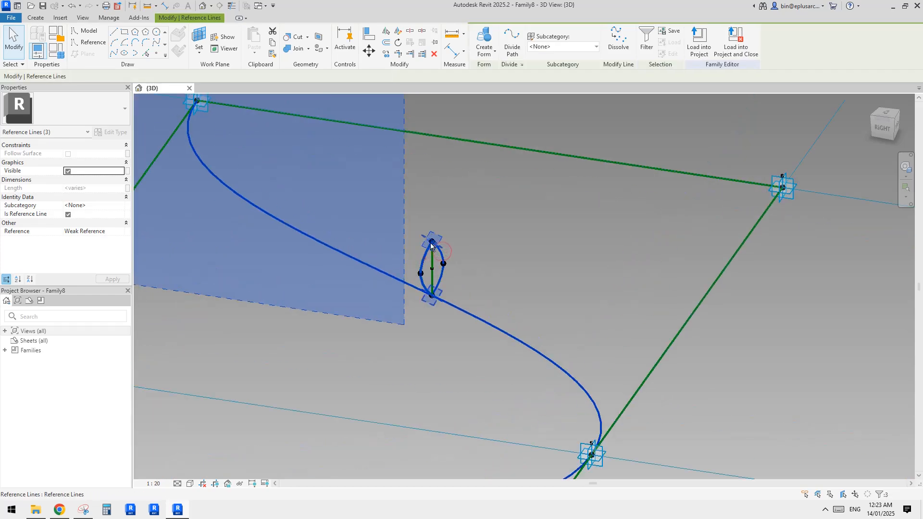
click(484, 41)
scroll(479, 232, down, 2)
shift+middle_drag(478, 232, 411, 270)
middle_drag(476, 292, 512, 320)
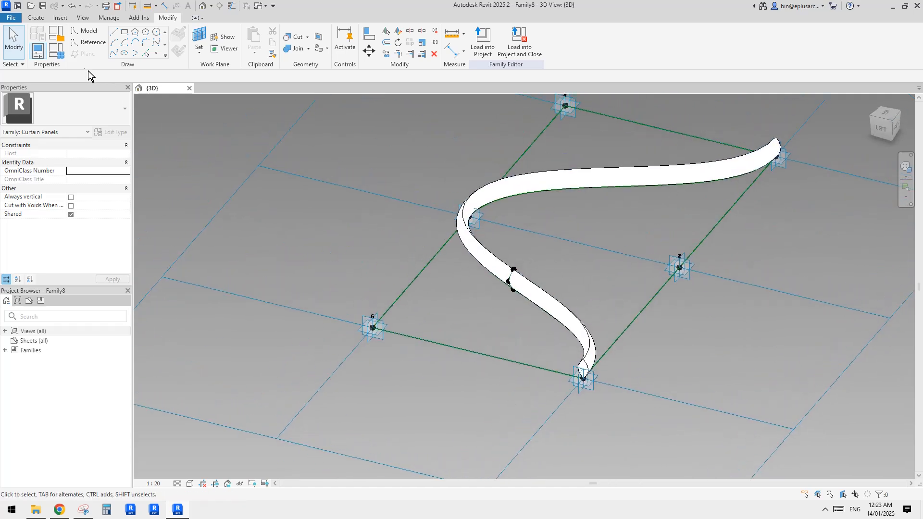
- Test the swept form by setting ofs to 500 and changing the ofs2 value in the family types
click(60, 54)
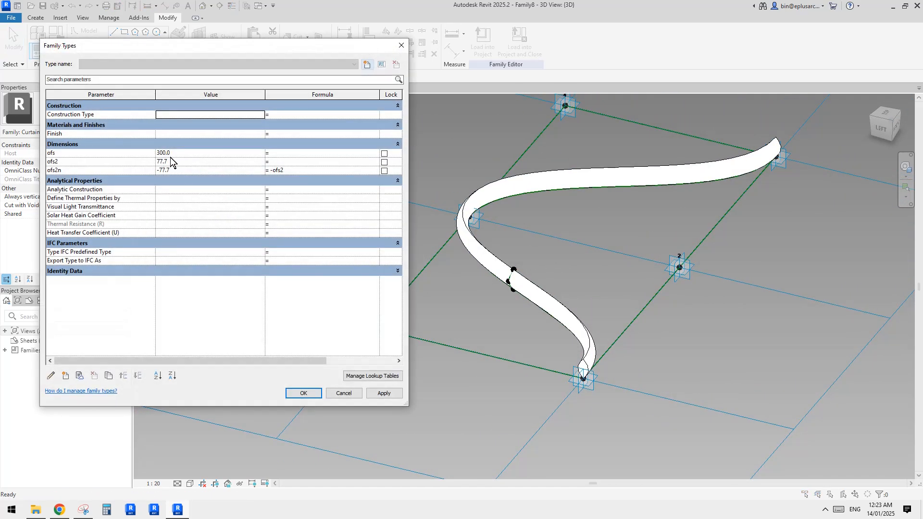
click(183, 154)
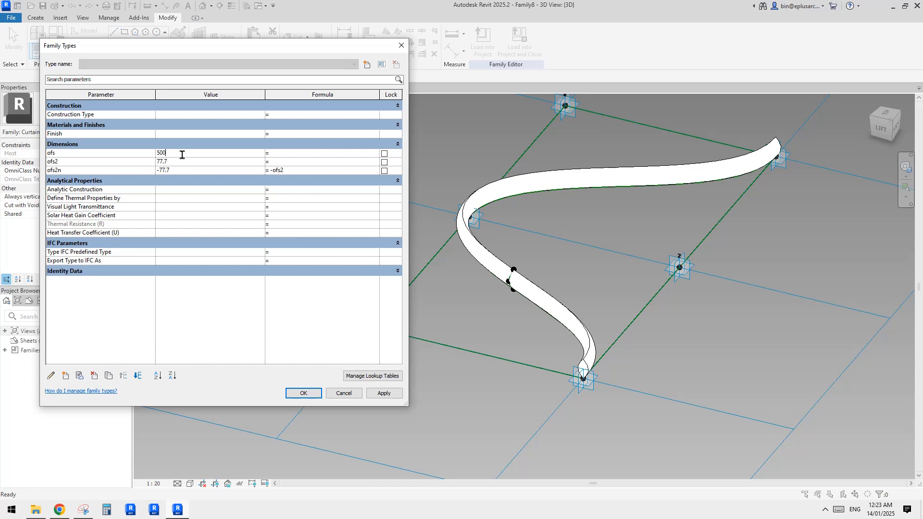
click(389, 397)
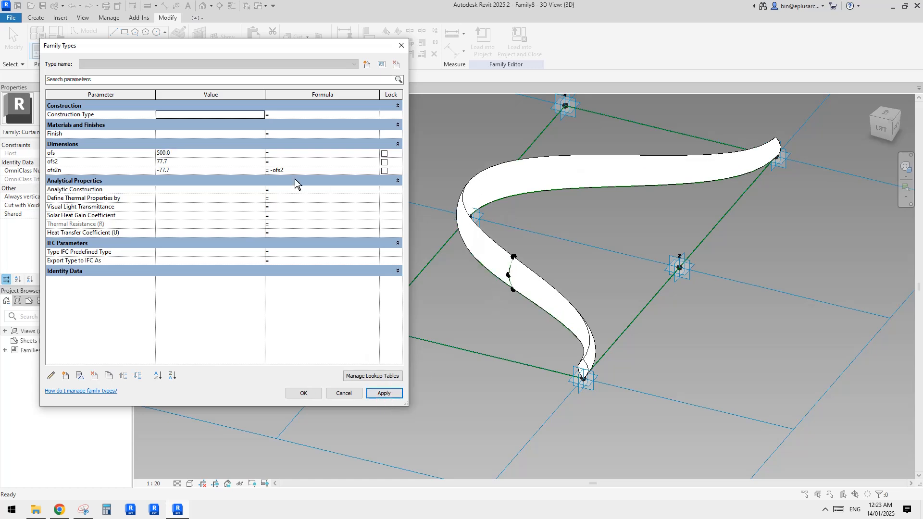
click(177, 162)
key(Return)
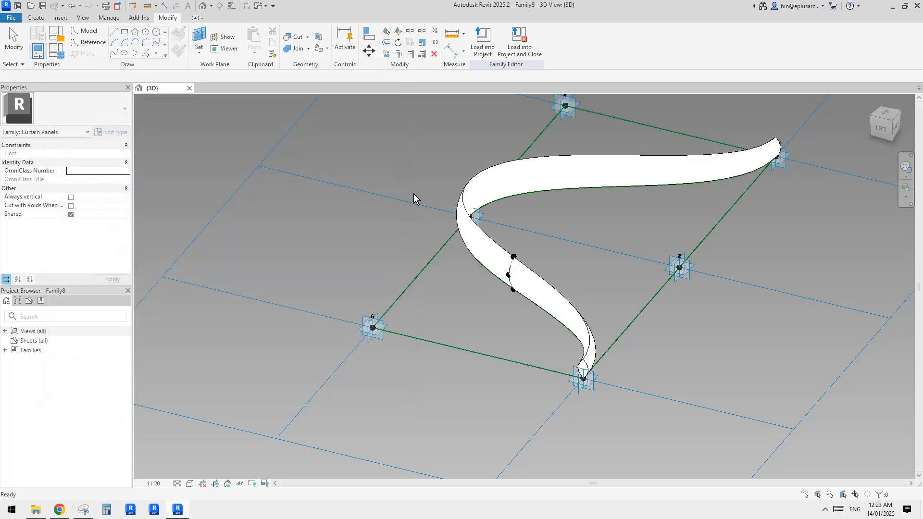
shift+middle_drag(462, 202, 547, 270)
scroll(553, 273, up, 5)
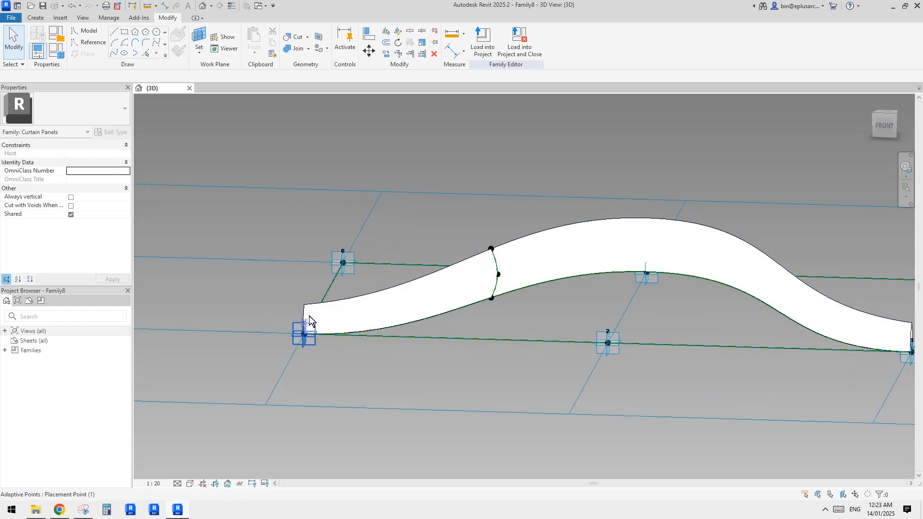
shift+middle_drag(307, 313, 439, 290)
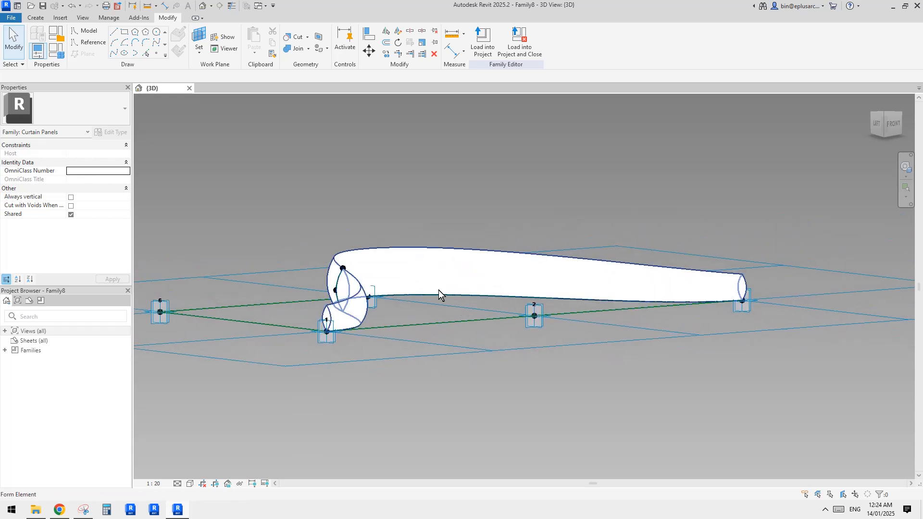
- Undo the parameter changes and the creation of the swept form
key(ctrl+z)
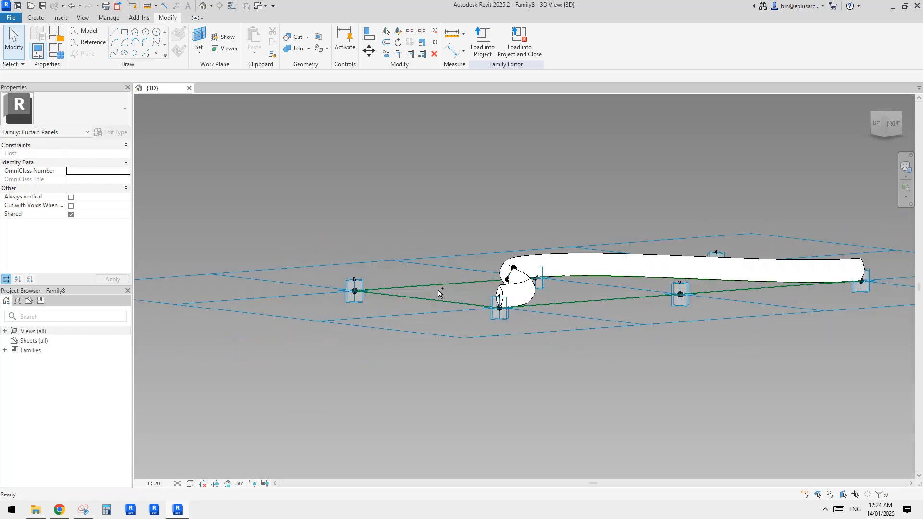
shift+middle_drag(457, 292, 420, 299)
key(ctrl+z)
- Copy the whole lens-shaped profile with its points to a free spot beside the wavy spline
drag(388, 190, 474, 352)
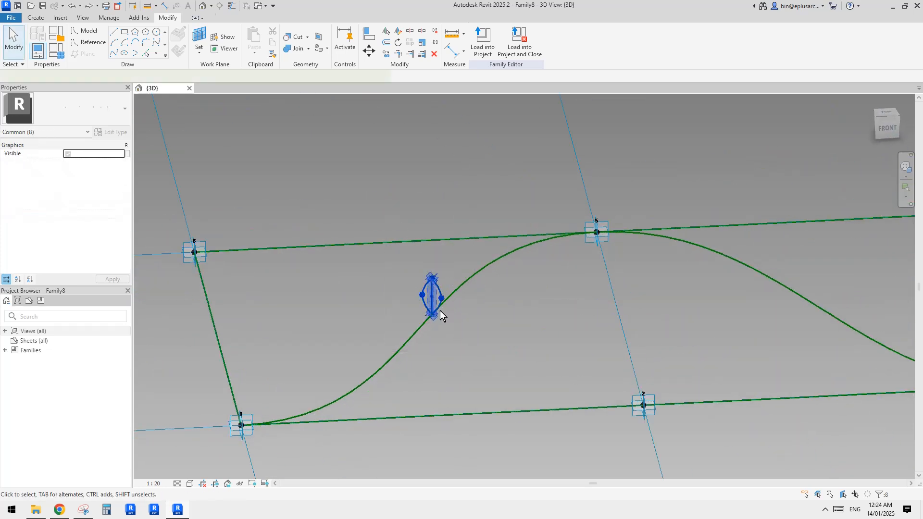
key(c)
key(o)
click(466, 327)
click(539, 347)
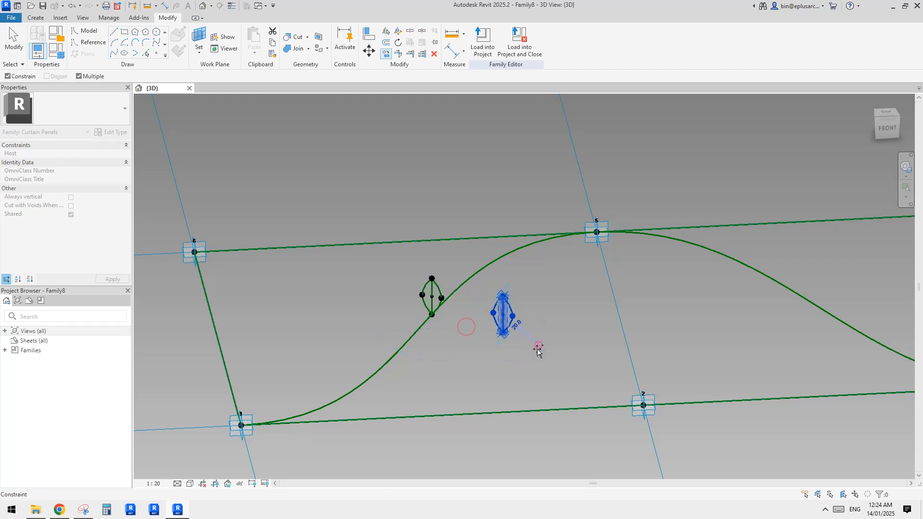
scroll(506, 336, up, 4)
key(Escape)
- Try to re-host the lower point of the copied profile using face placement
drag(468, 312, 512, 336)
scroll(513, 336, down, 4)
click(514, 44)
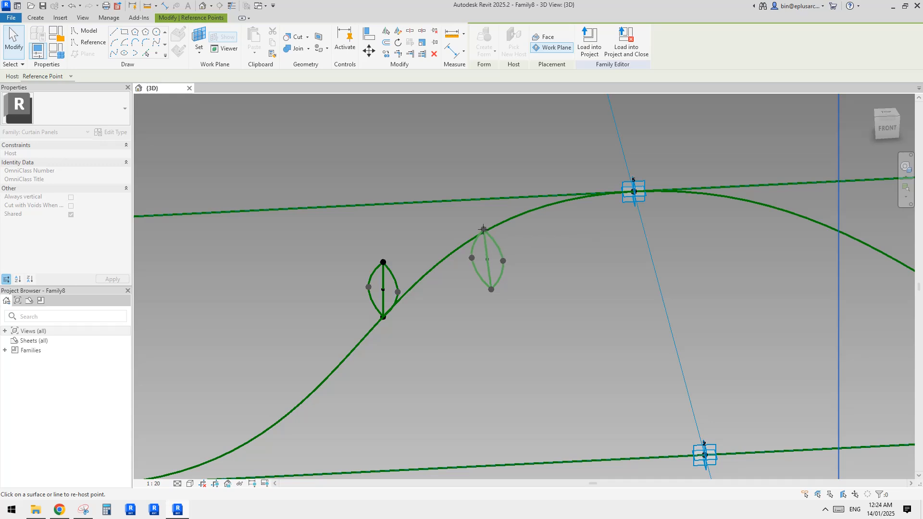
click(549, 38)
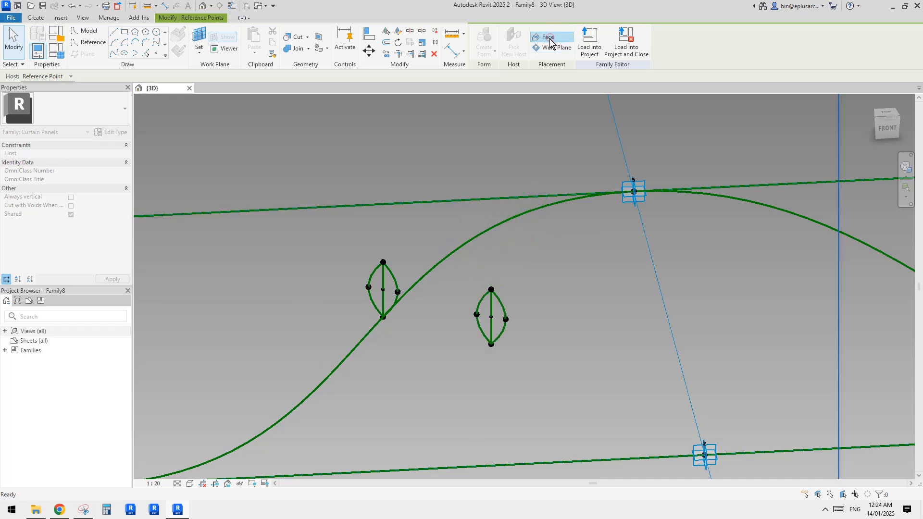
key(Escape)
key(Escape)
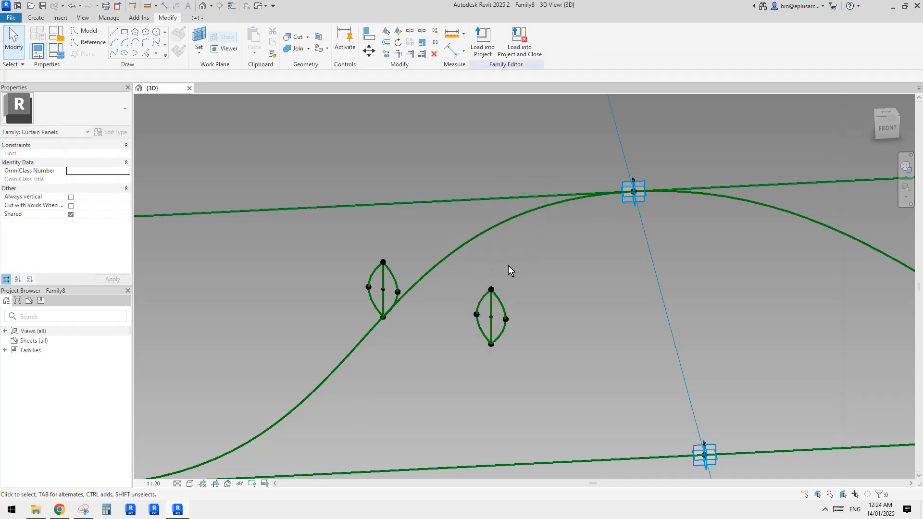
- Examine the upper and lower reference points of the copied lens profile
click(491, 289)
shift+middle_drag(534, 276, 509, 296)
click(546, 298)
scroll(461, 293, up, 1)
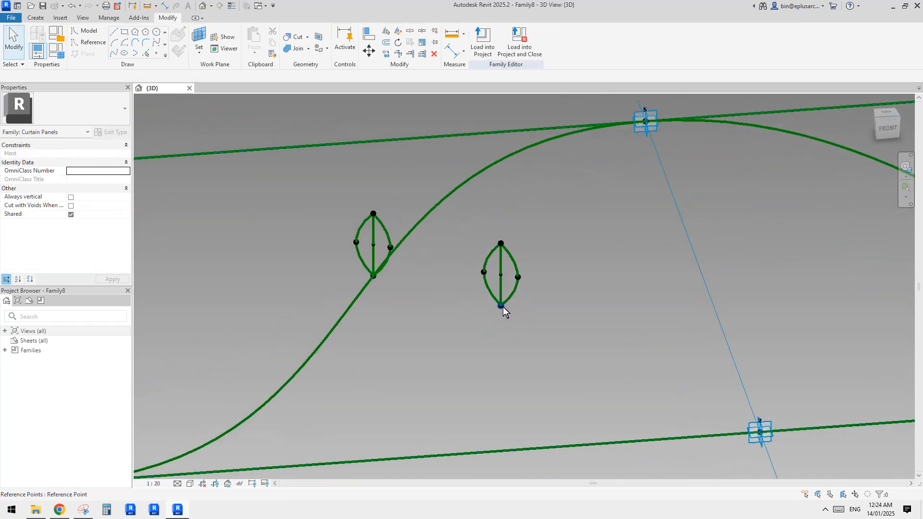
click(501, 306)
key(Escape)
click(501, 244)
click(518, 252)
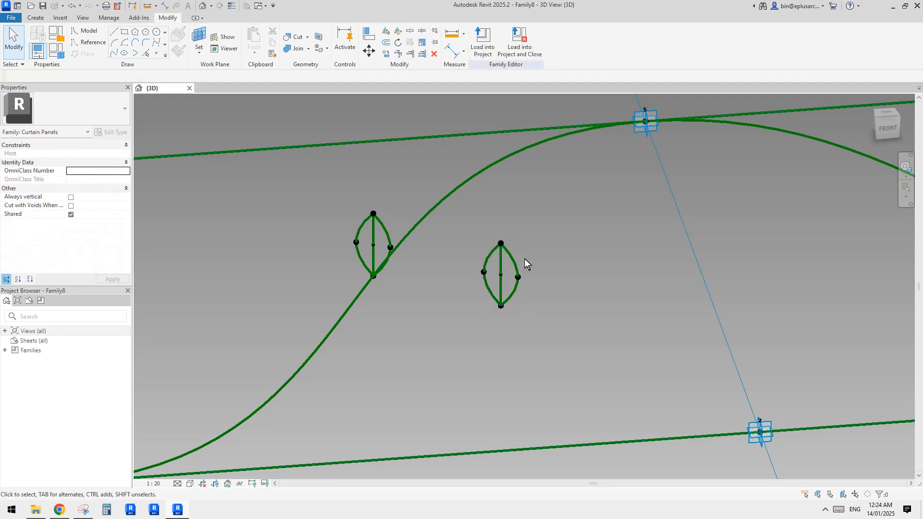
- Try to pick a new host for the copied profile's lower point using work plane placement
click(501, 306)
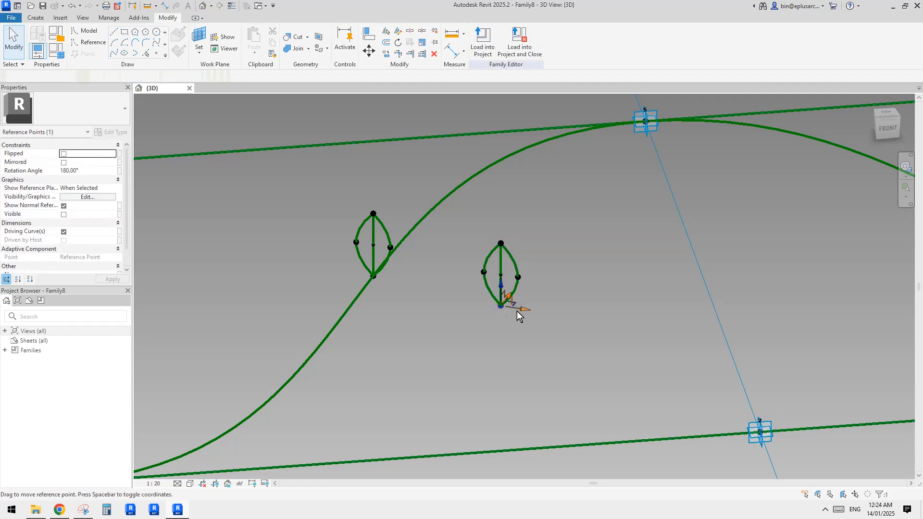
shift+middle_drag(515, 313, 513, 102)
click(550, 48)
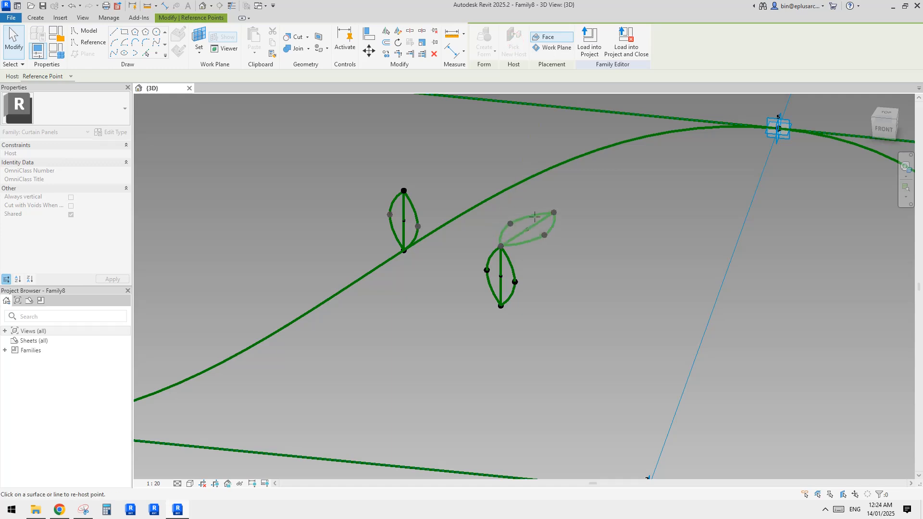
key(Escape)
key(Escape)
- Try to host the copied profile's upper reference point on Level 1
scroll(511, 255, up, 3)
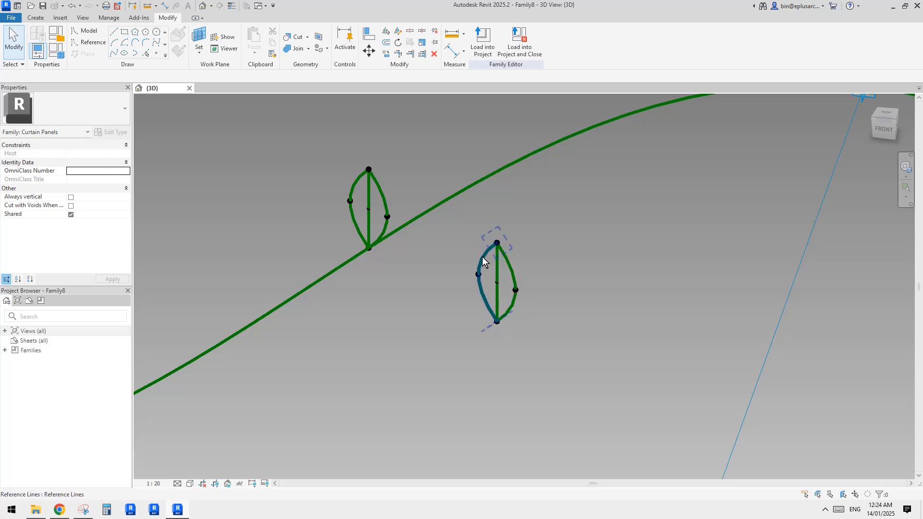
shift+middle_drag(484, 260, 506, 263)
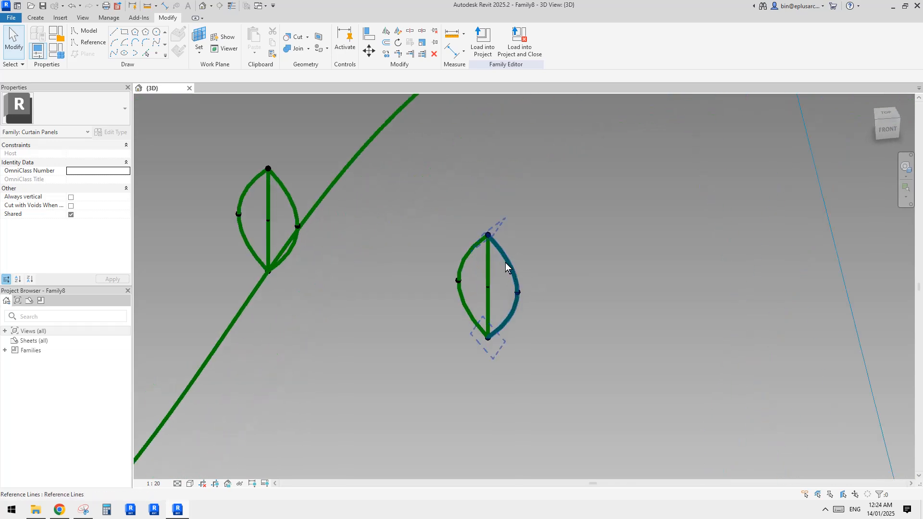
click(488, 236)
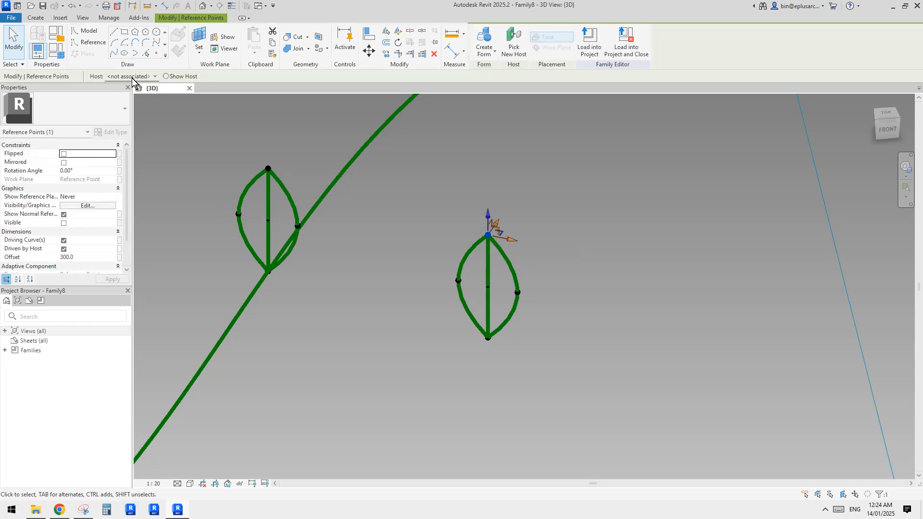
click(407, 186)
drag(463, 219, 504, 249)
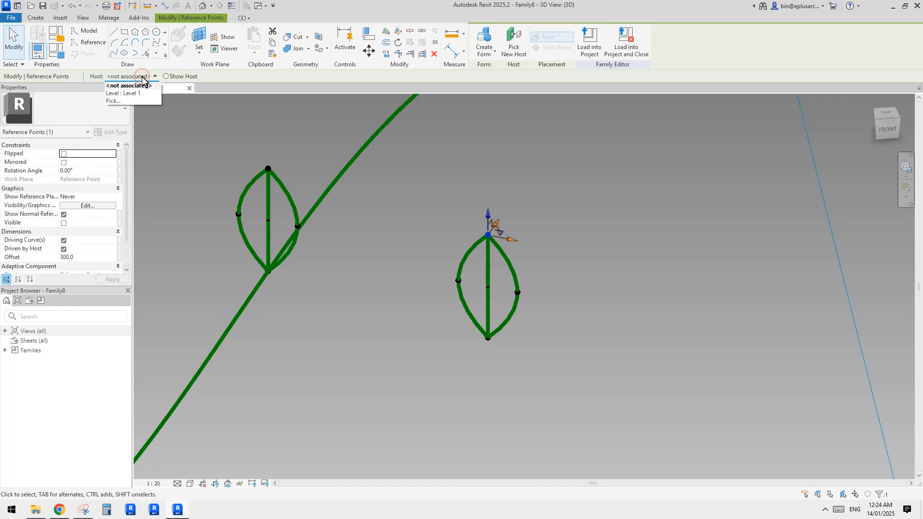
click(123, 93)
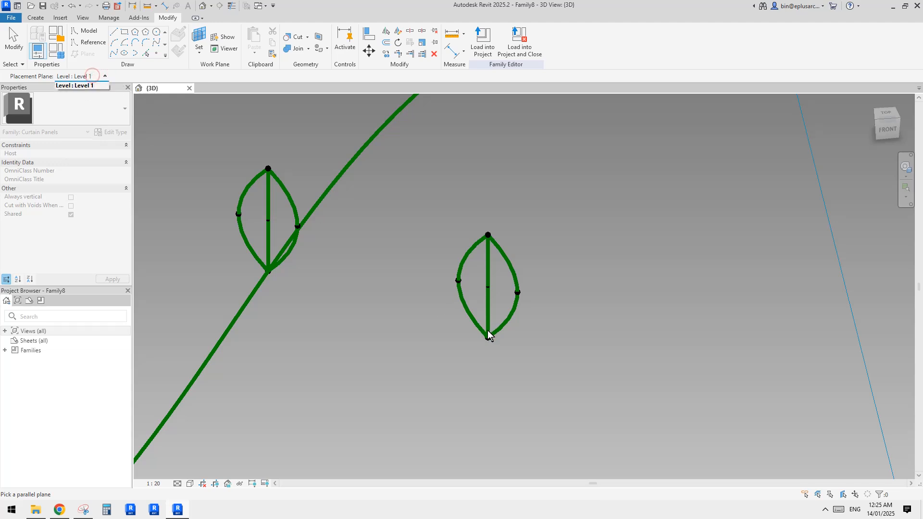
scroll(498, 272, down, 4)
shift+middle_drag(498, 272, 481, 285)
key(Escape)
- Undo the profile copy and the two curved side lines of the original lens profile
scroll(500, 276, up, 4)
scroll(500, 276, up, 2)
scroll(499, 277, down, 1)
scroll(510, 287, down, 1)
scroll(423, 273, down, 1)
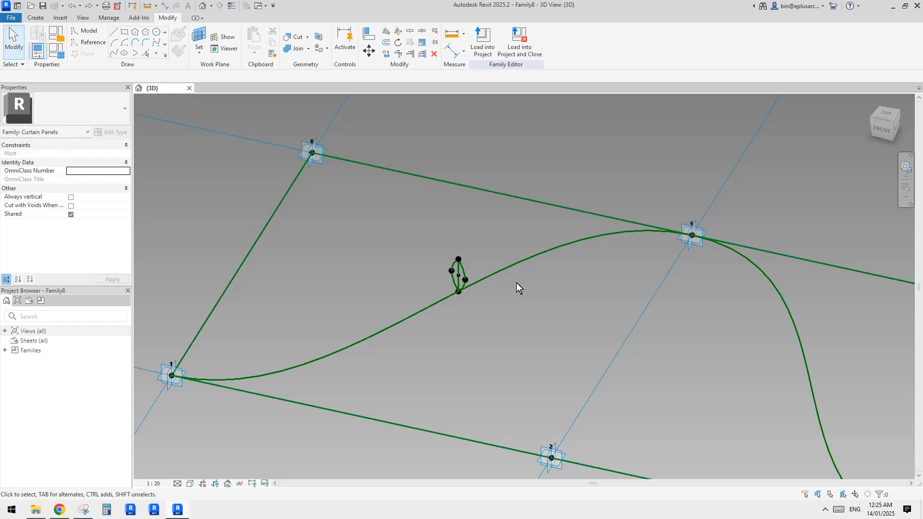
key(ctrl+z)
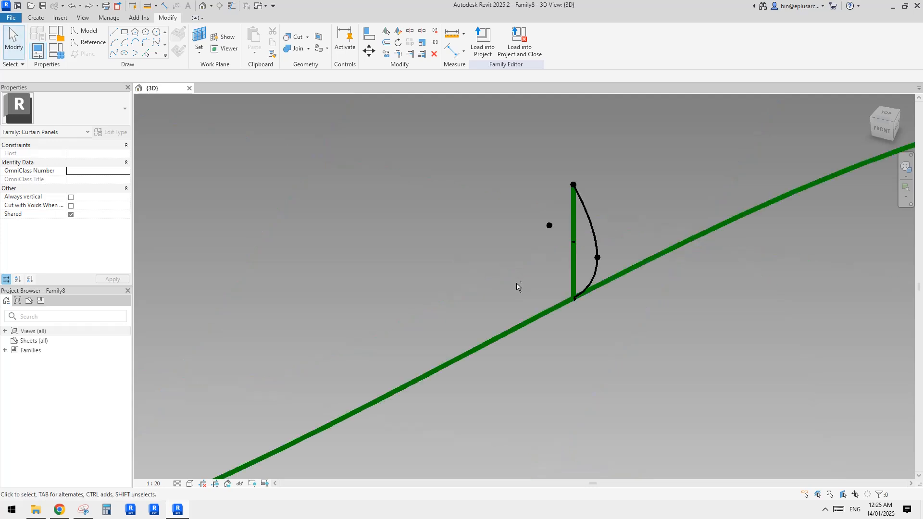
key(ctrl+z)
- Check the host and properties of the reference point at the vertical line's upper end
click(574, 186)
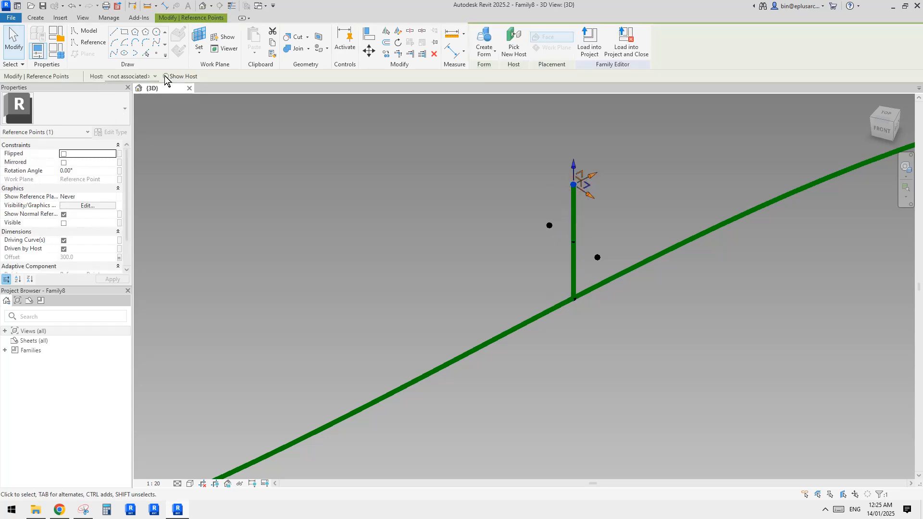
key(Escape)
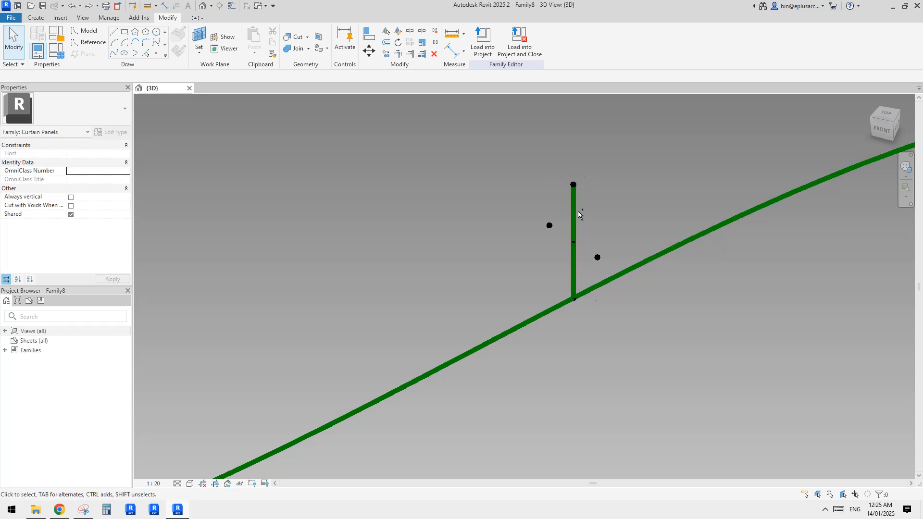
click(574, 185)
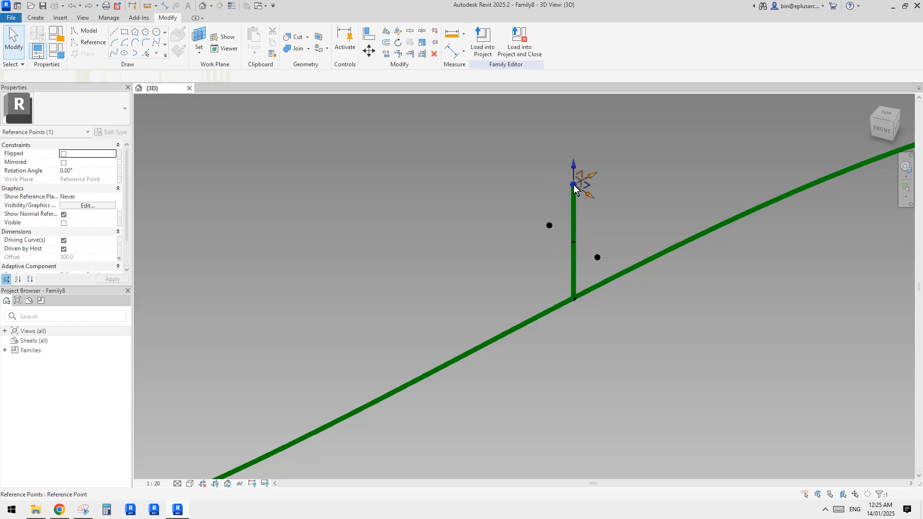
key(Escape)
scroll(577, 277, down, 1)
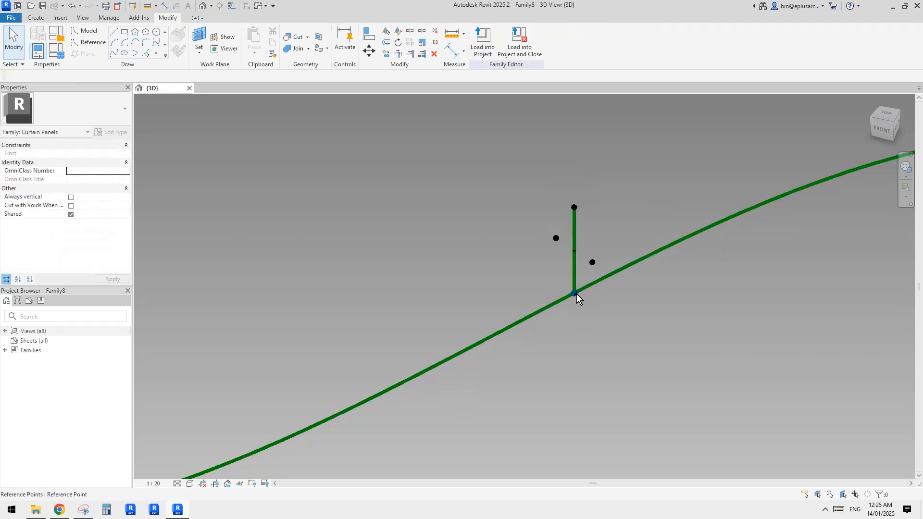
- Copy the vertical reference line with its points beside the wavy spline and try to re-host the copy's lower point
drag(576, 293, 532, 323)
drag(465, 183, 575, 338)
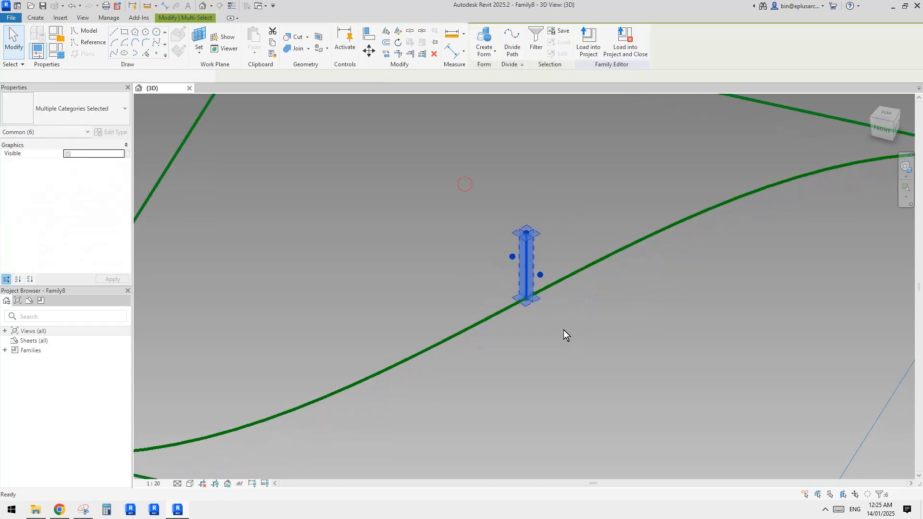
key(c)
key(o)
click(547, 313)
click(640, 361)
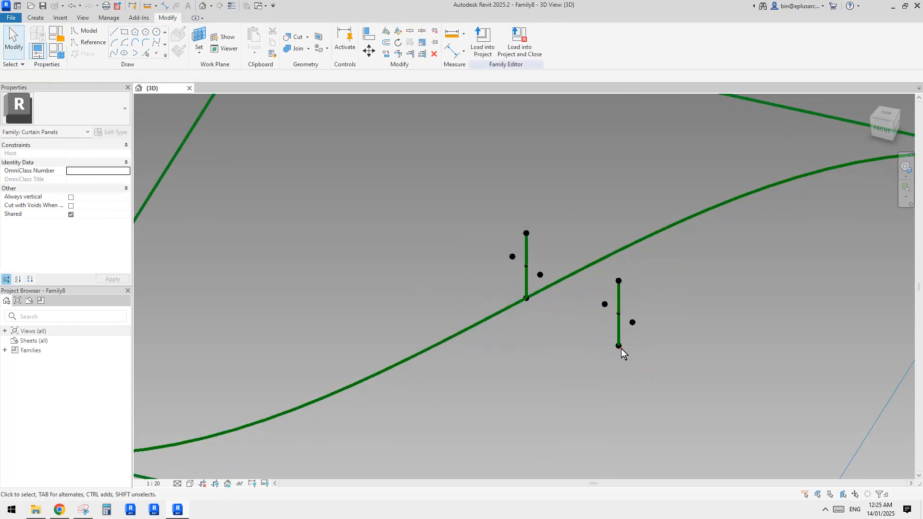
click(620, 347)
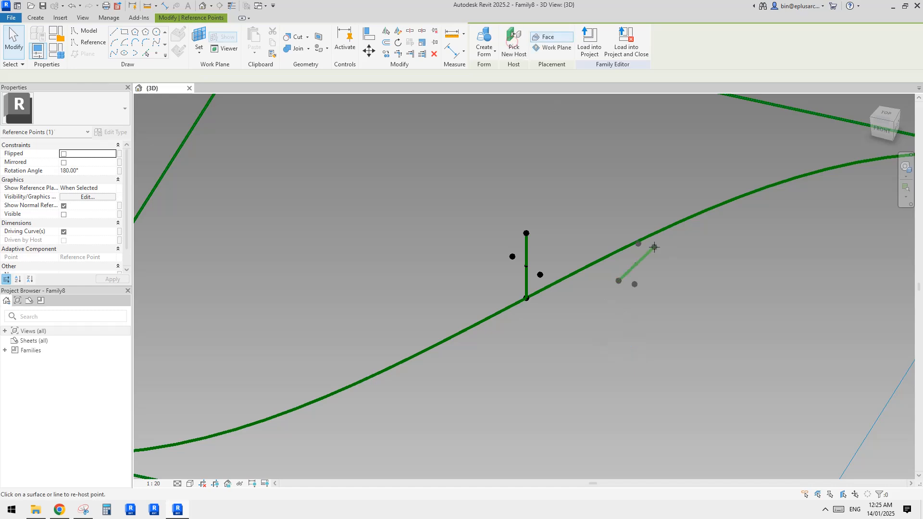
key(Escape)
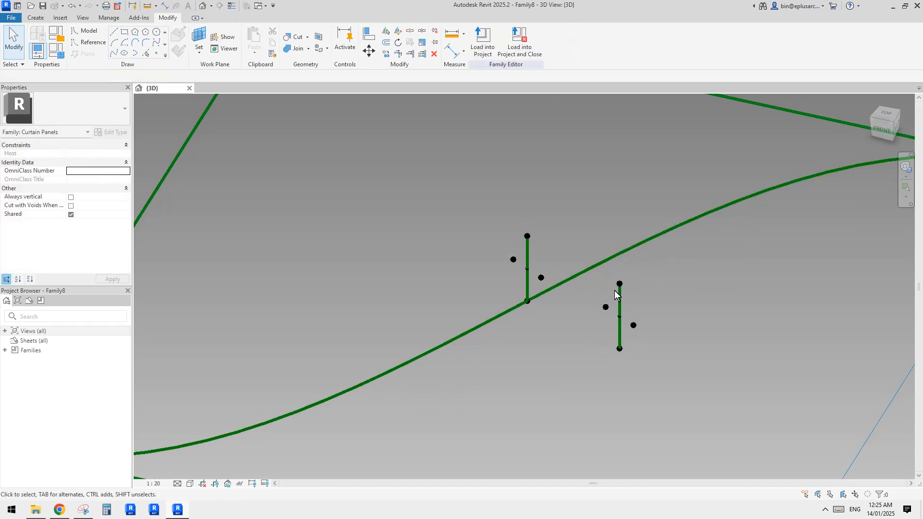
- Delete the copied vertical reference line and all of its points
drag(572, 227, 681, 391)
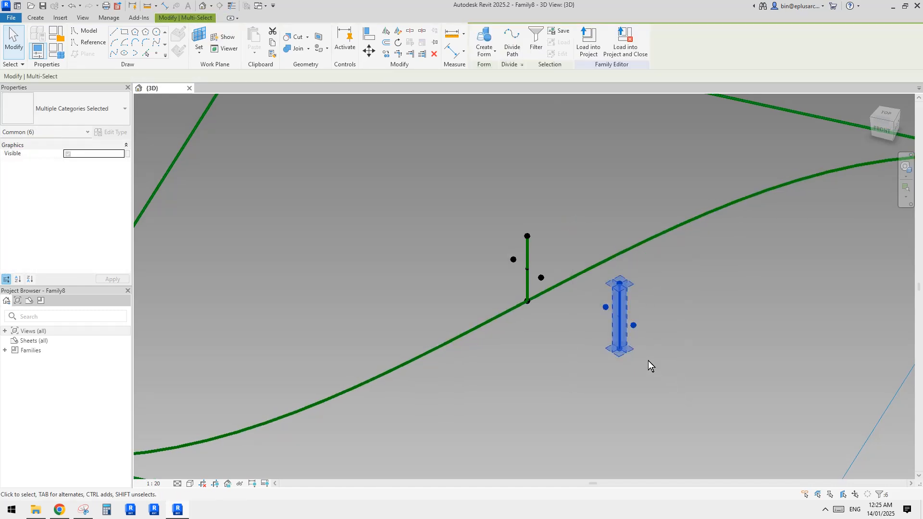
scroll(644, 279, up, 1)
key(Delete)
scroll(549, 274, up, 2)
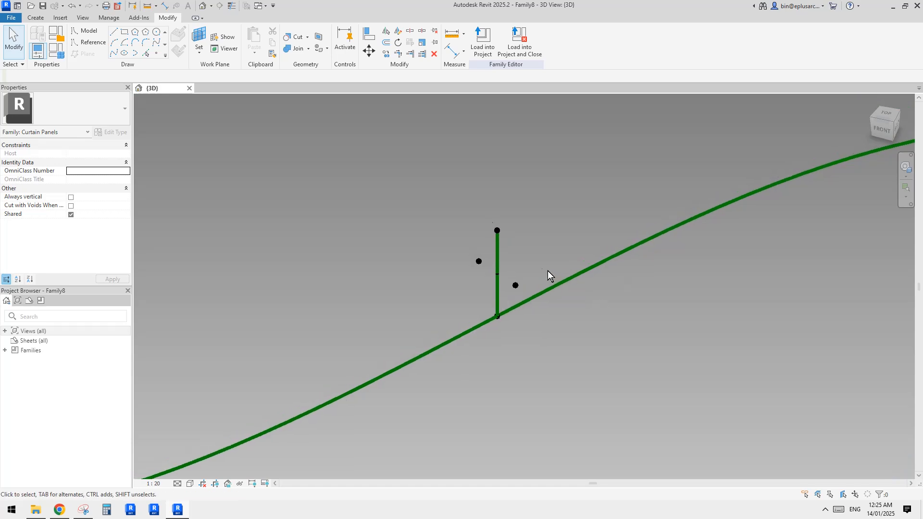
- Draw two splines through points, joining the vertical line's upper and lower points through each side point to form the lens outline
click(500, 241)
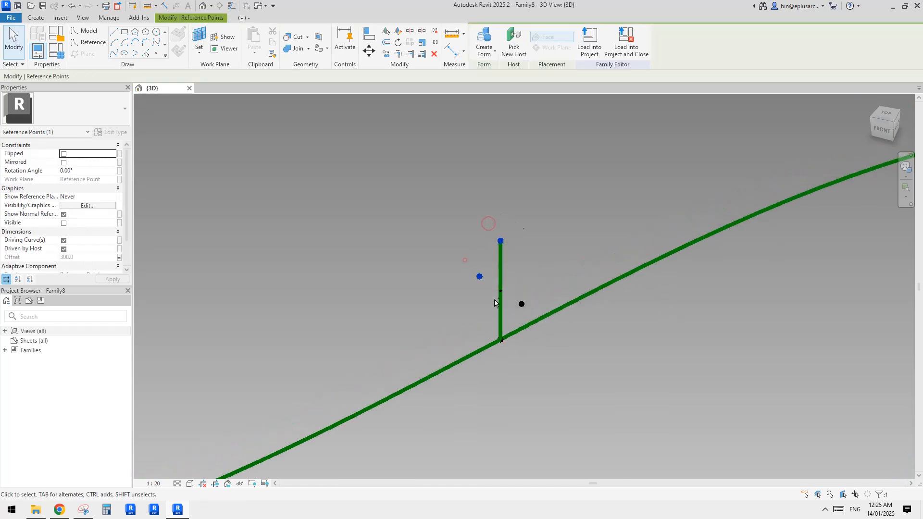
ctrl+click(479, 276)
ctrl+click(501, 340)
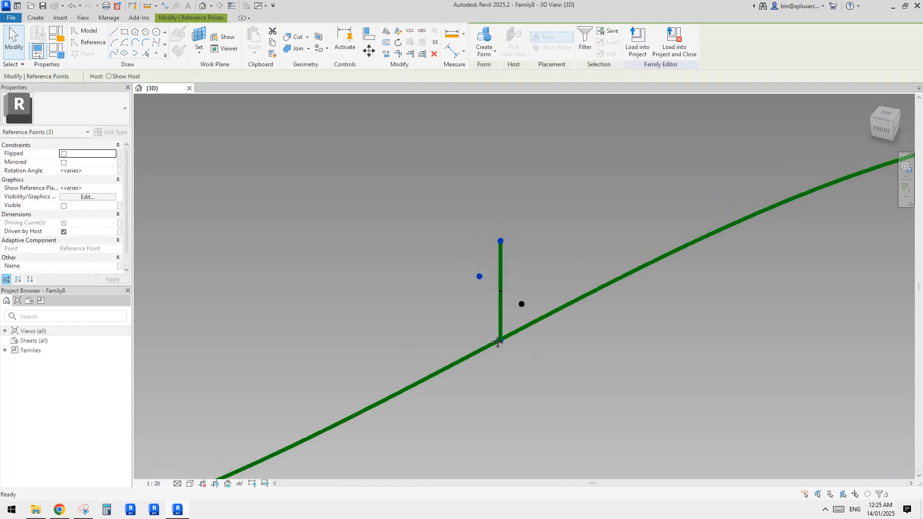
click(113, 54)
drag(483, 217, 517, 261)
ctrl+drag(514, 291, 538, 322)
ctrl+drag(476, 328, 515, 360)
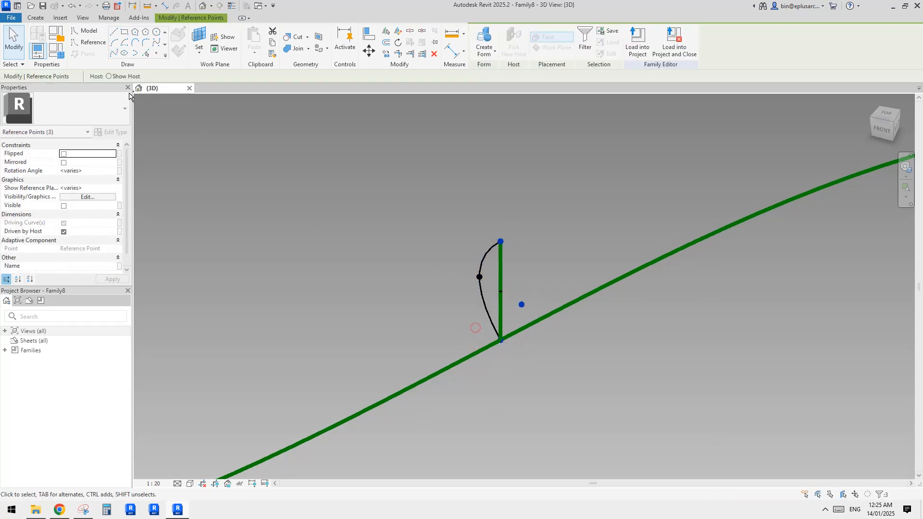
click(113, 53)
- Turn both curved sides of the redrawn lens profile into reference lines
middle_drag(512, 273, 507, 276)
click(509, 272)
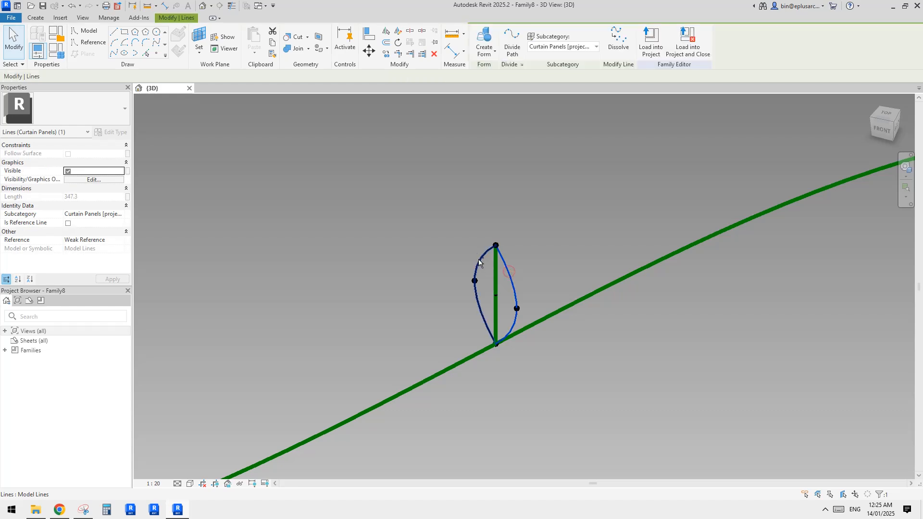
ctrl+click(479, 262)
click(68, 223)
scroll(343, 256, down, 1)
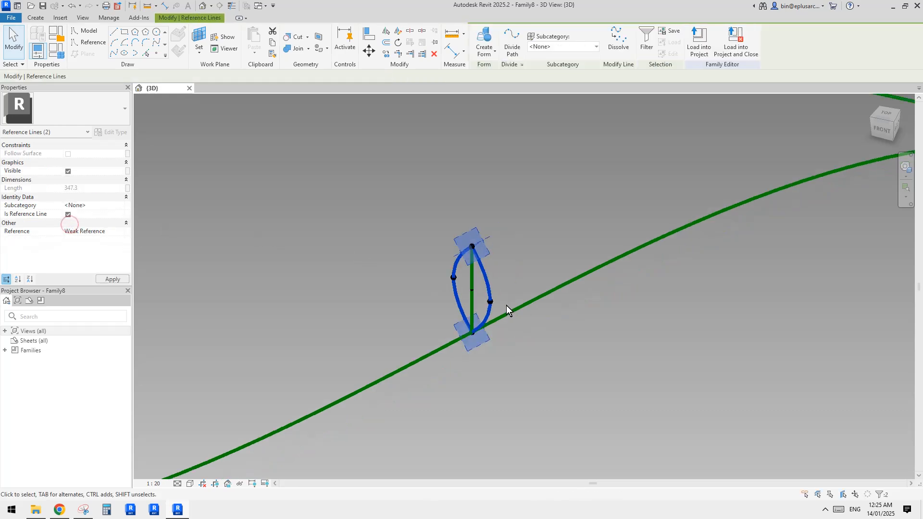
key(Escape)
- Place a new reference point on the wavy spline between the lens profile and adaptive point 5
scroll(518, 296, down, 2)
middle_drag(519, 297, 493, 285)
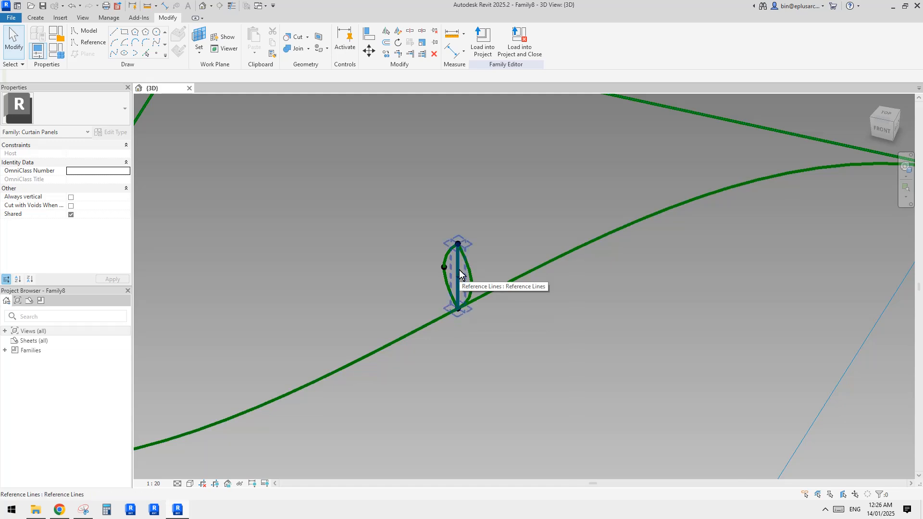
scroll(489, 301, down, 1)
click(157, 51)
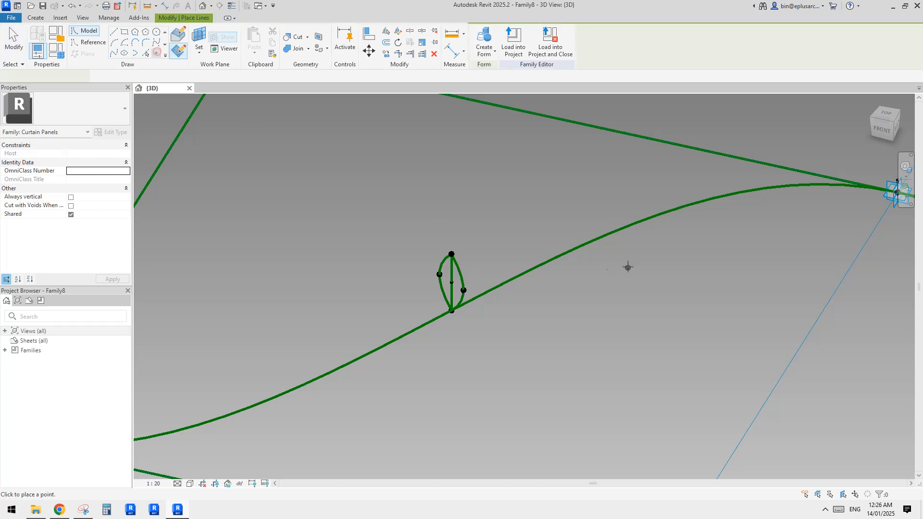
scroll(616, 276, up, 1)
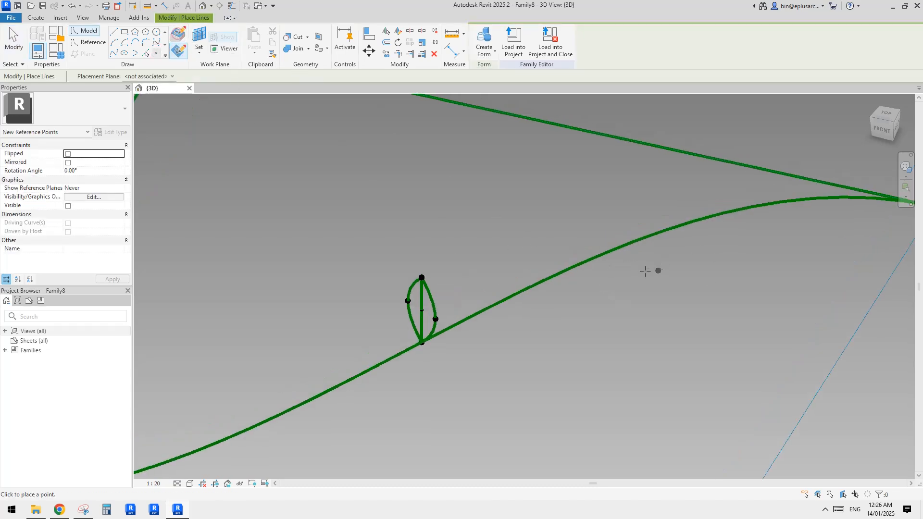
click(568, 270)
key(Escape)
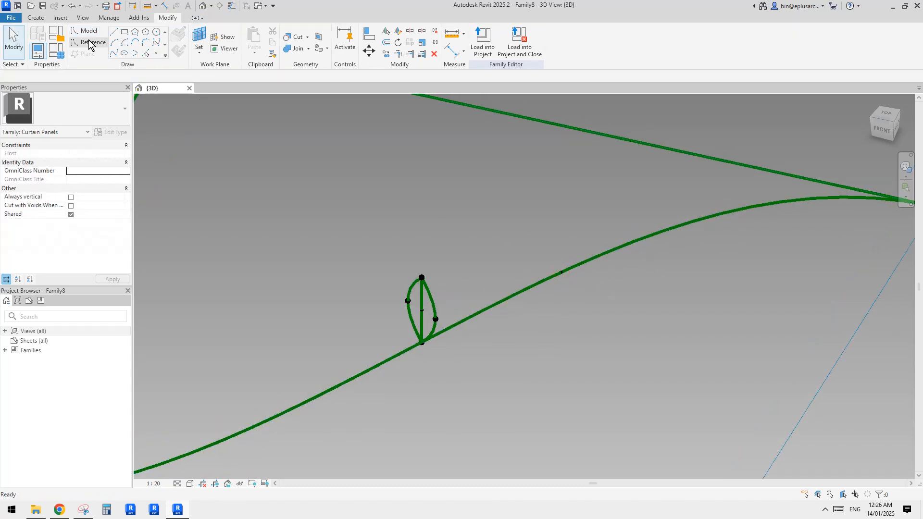
- Place a second reference point directly on the newest spline point, hosted on that point's horizontal plane
click(91, 42)
click(87, 31)
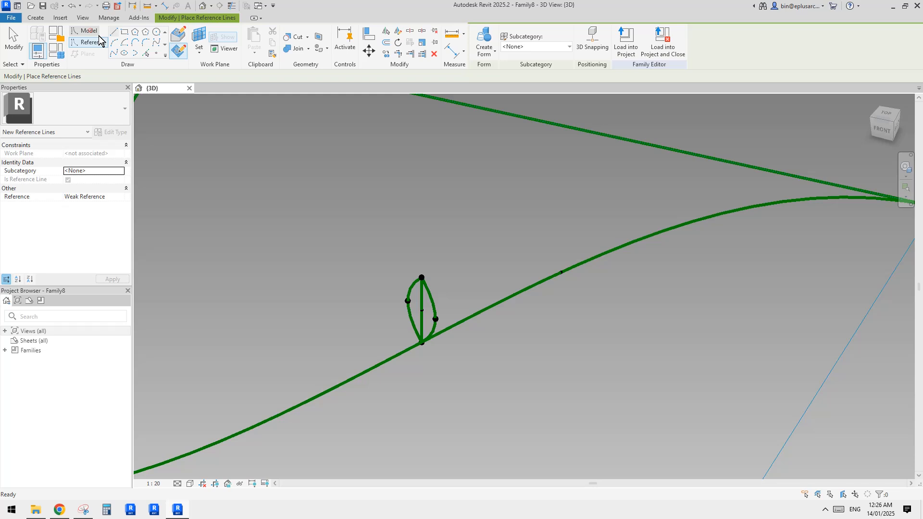
click(156, 52)
key(Escape)
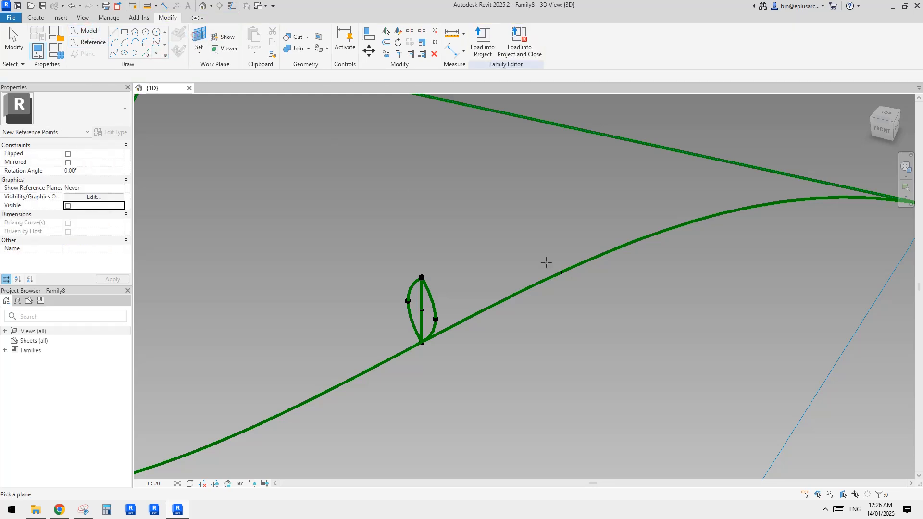
scroll(562, 273, down, 1)
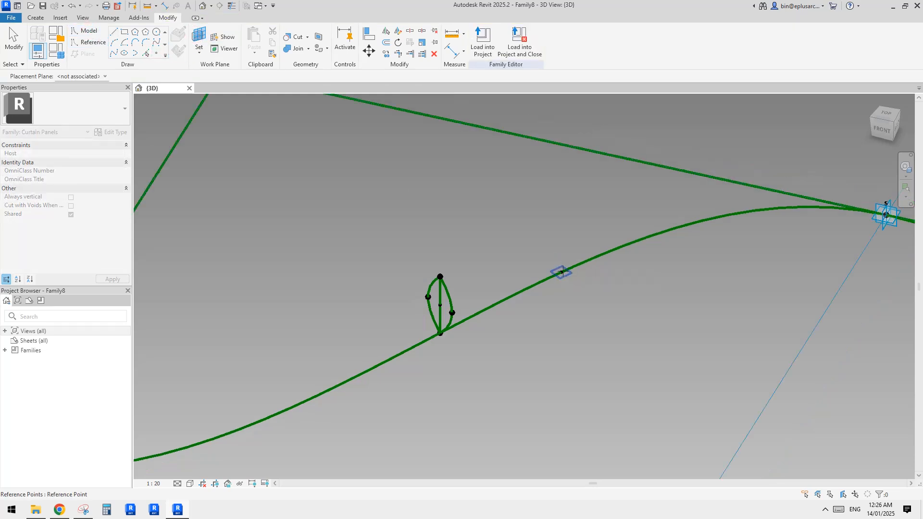
key(Return)
click(562, 273)
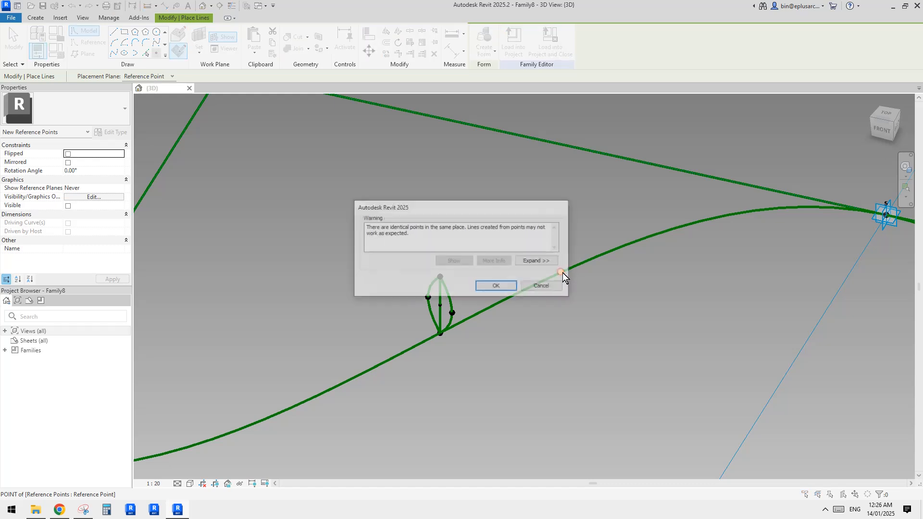
click(498, 284)
key(Escape)
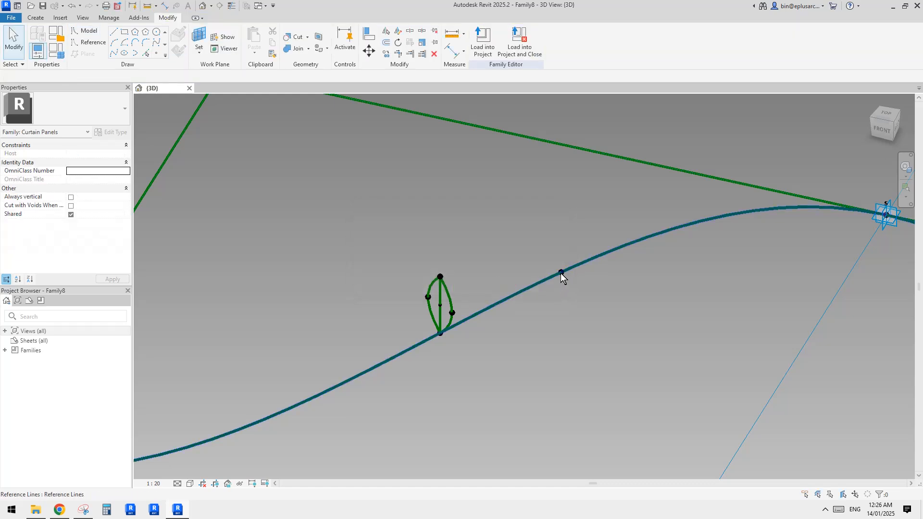
- Offset the hosted point vertically from the spline point, and change the spline point's rotation angle so the offset point sits above the curve
click(561, 272)
key(Escape)
click(562, 273)
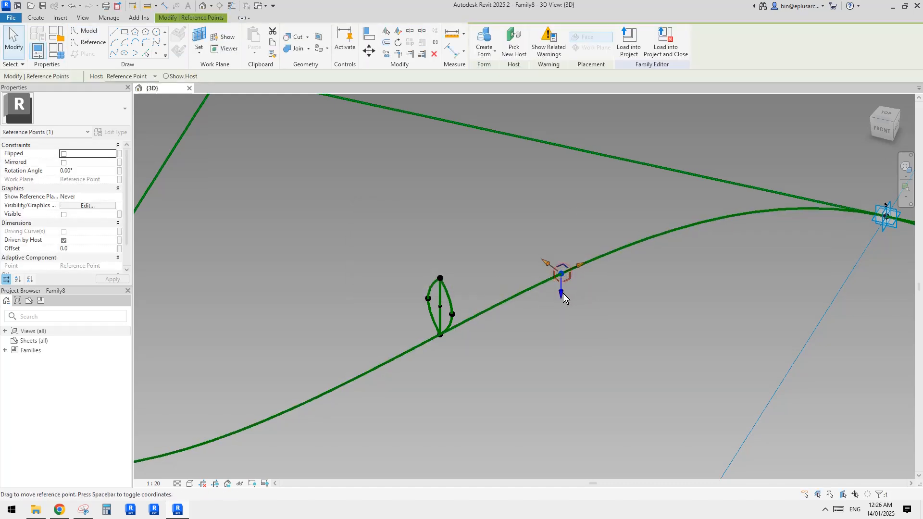
drag(561, 293, 560, 276)
click(94, 171)
text(1)
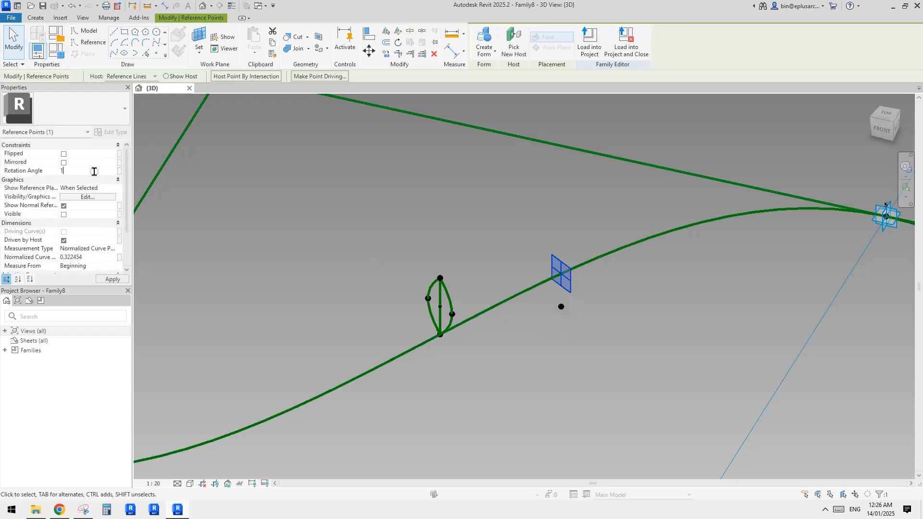
text(8)
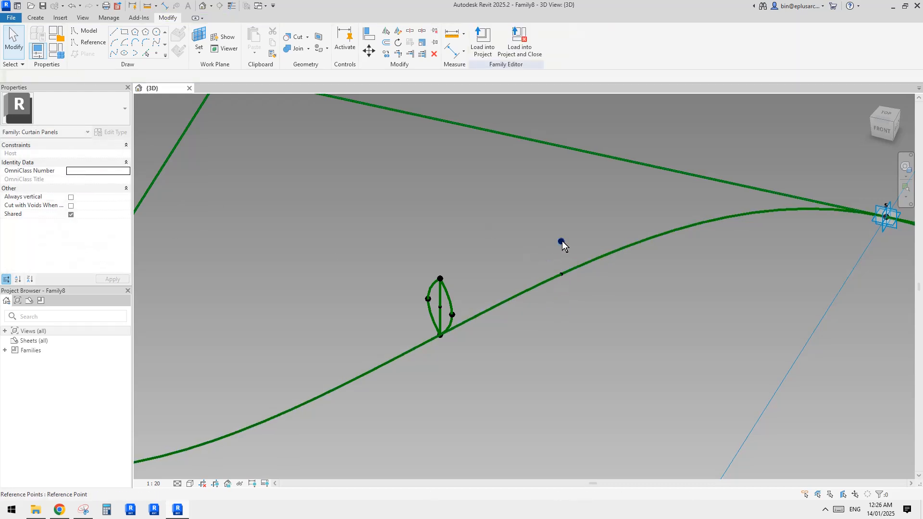
- Link the offset of the raised point above the spline to the ofs parameter
click(561, 241)
click(120, 249)
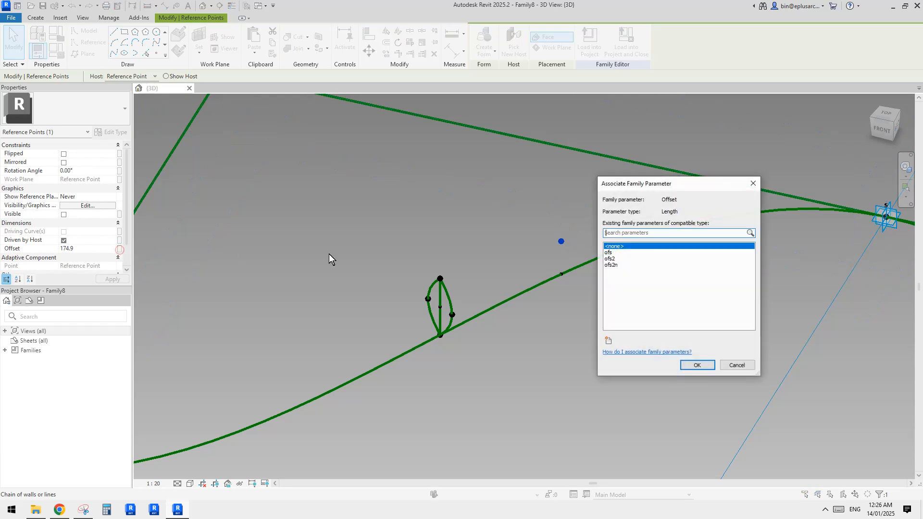
click(611, 253)
click(697, 366)
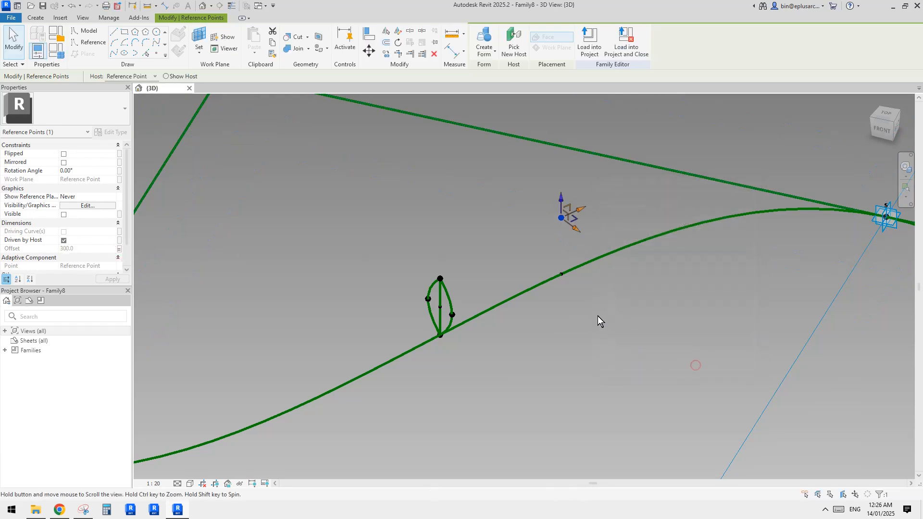
- Connect the spline point and the raised point with a line and make it a reference line
drag(505, 173, 592, 298)
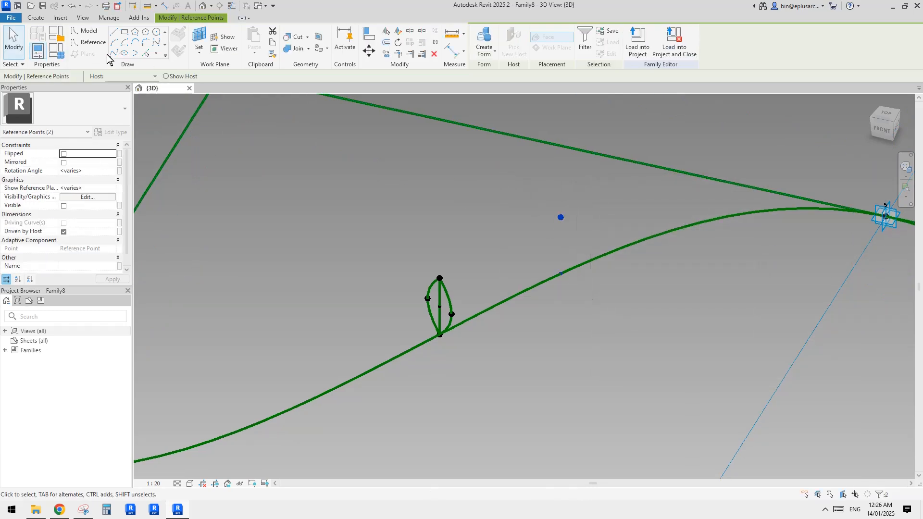
click(112, 53)
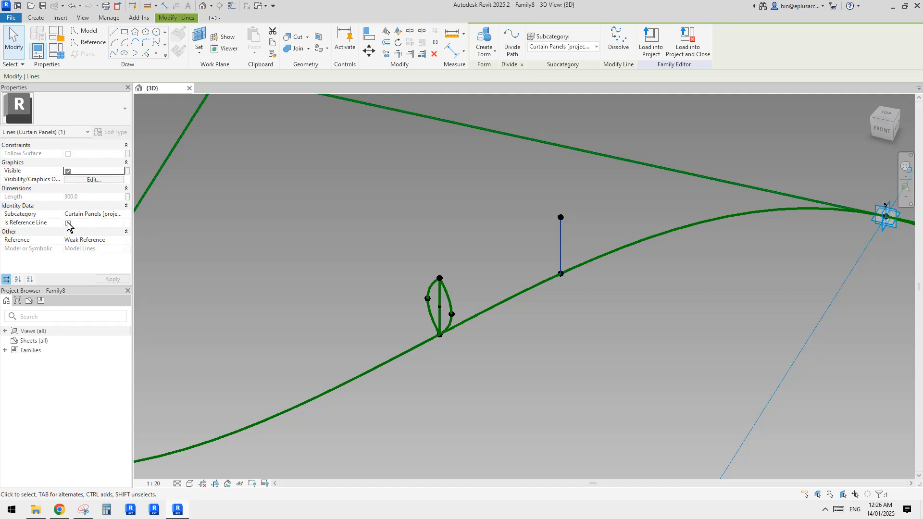
click(68, 223)
- Place a reference point midway on the new vertical reference line, plus a second point hosted on that midpoint's vertical plane
click(157, 53)
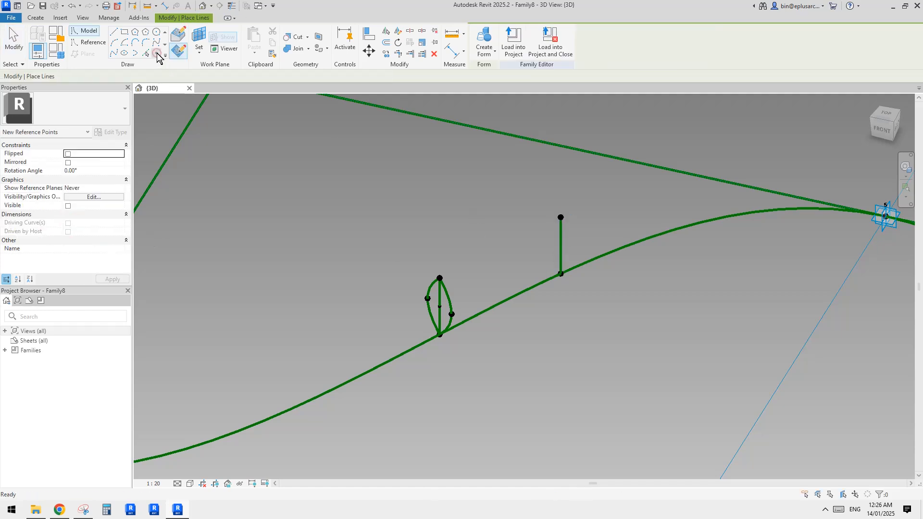
click(561, 246)
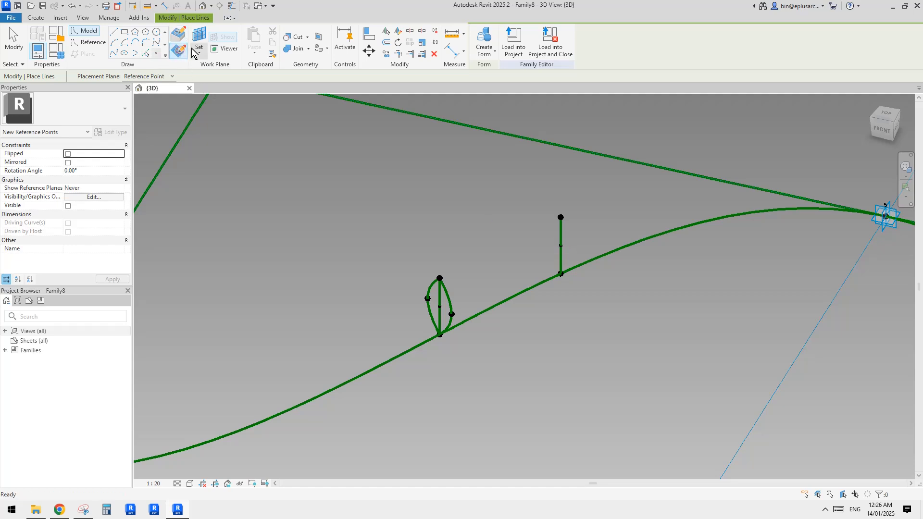
key(Escape)
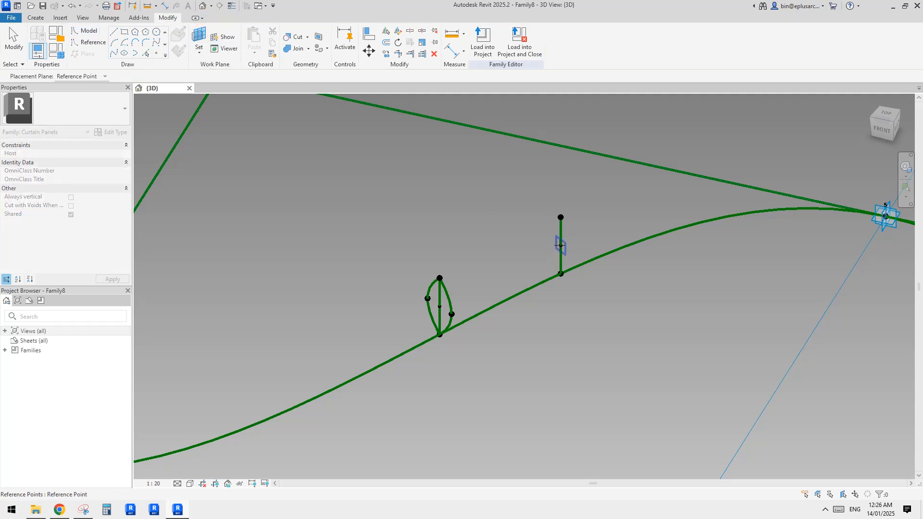
key(Return)
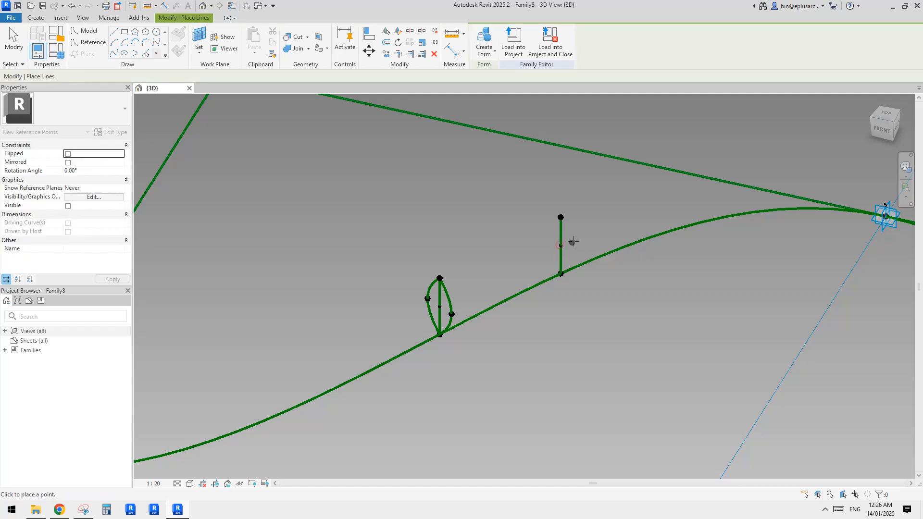
click(560, 246)
click(496, 286)
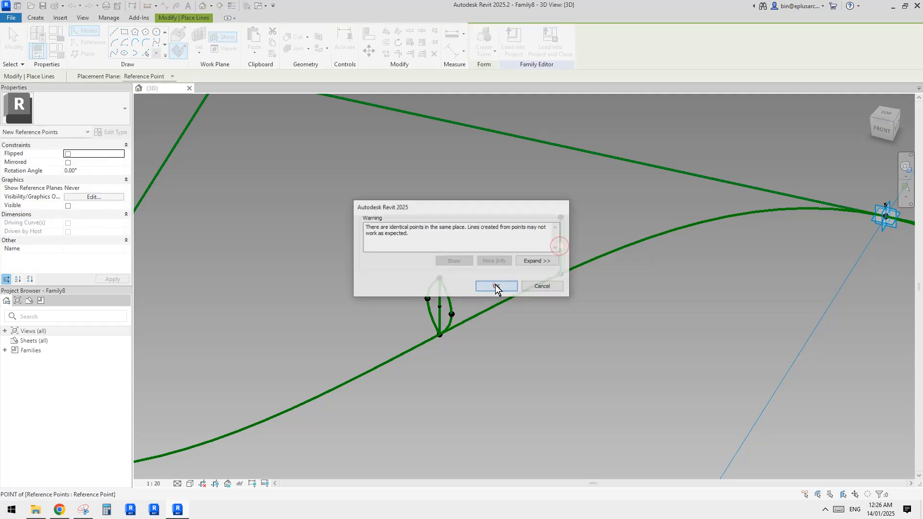
scroll(570, 274, up, 2)
key(Escape)
click(552, 223)
key(Escape)
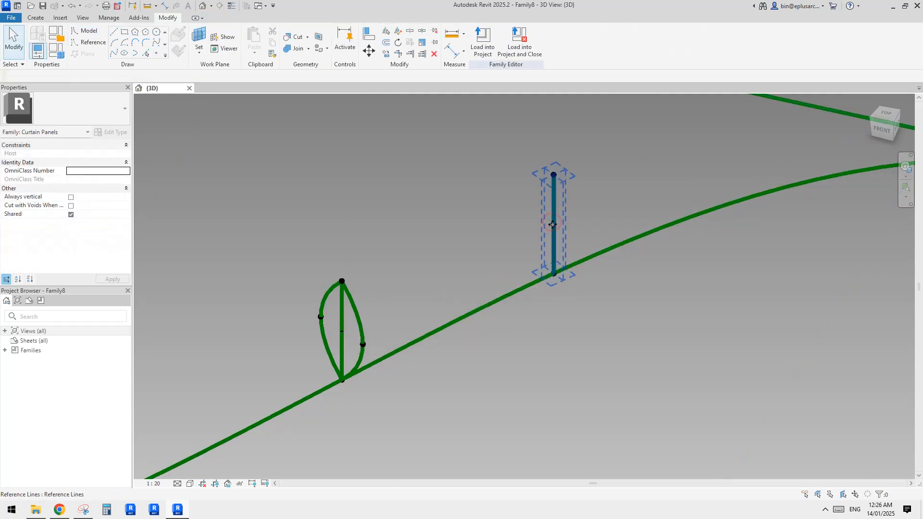
- Pull the hosted midpoint out to one side of the vertical line and link its offset to the ofs2 parameter
click(553, 225)
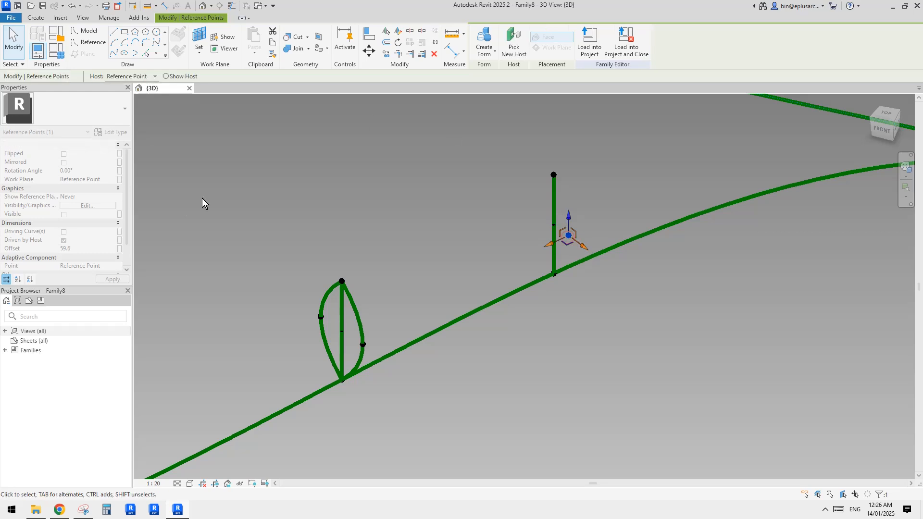
click(119, 250)
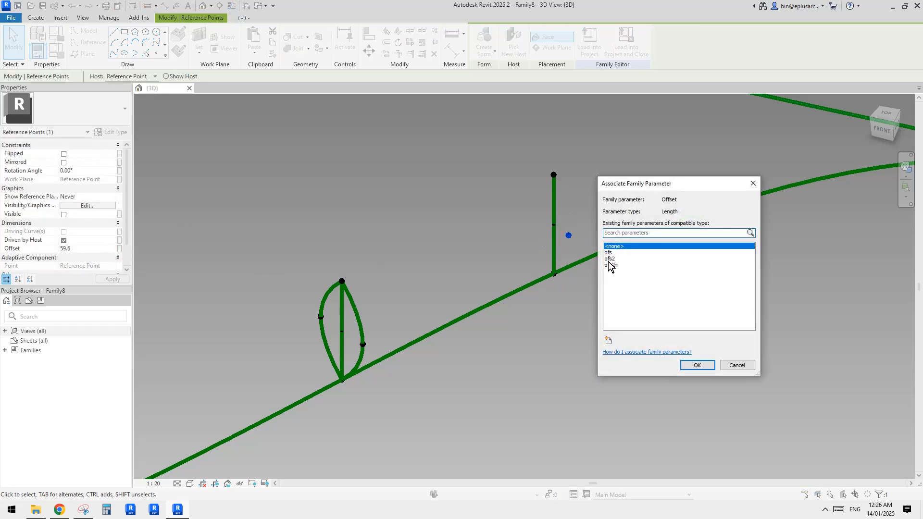
click(611, 259)
click(696, 365)
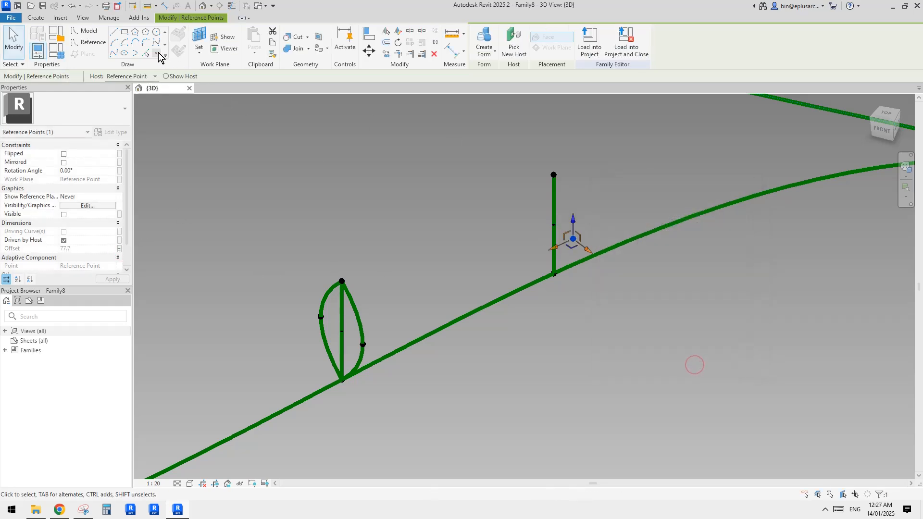
- Place another reference point on the vertical line's middle point, hosted on the same vertical plane
click(156, 53)
key(Escape)
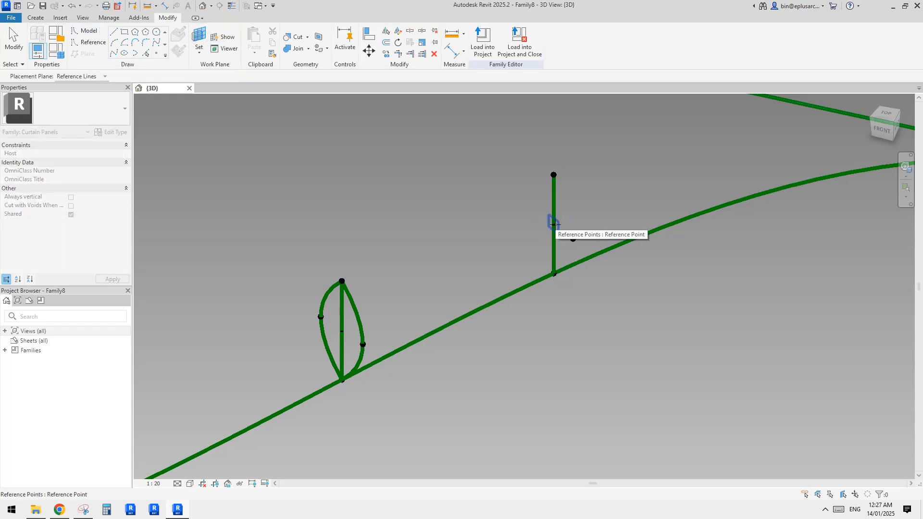
key(Return)
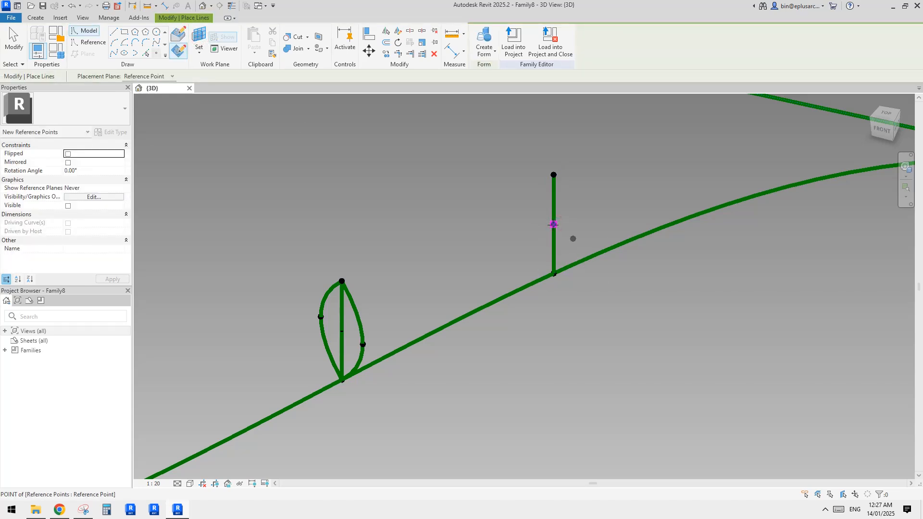
click(554, 224)
click(497, 287)
key(Escape)
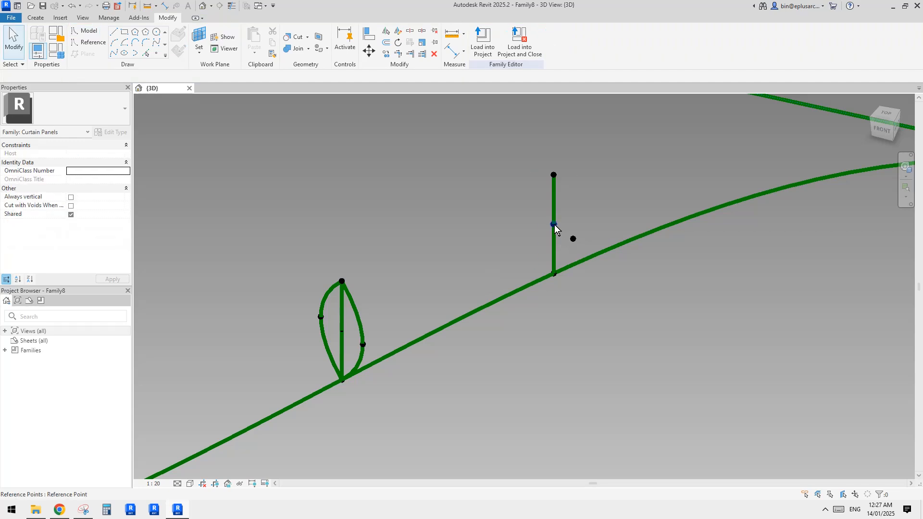
- Pull the newest hosted point out to the opposite side of the vertical line and link its offset to the ofs2n parameter
click(554, 224)
drag(569, 235, 543, 222)
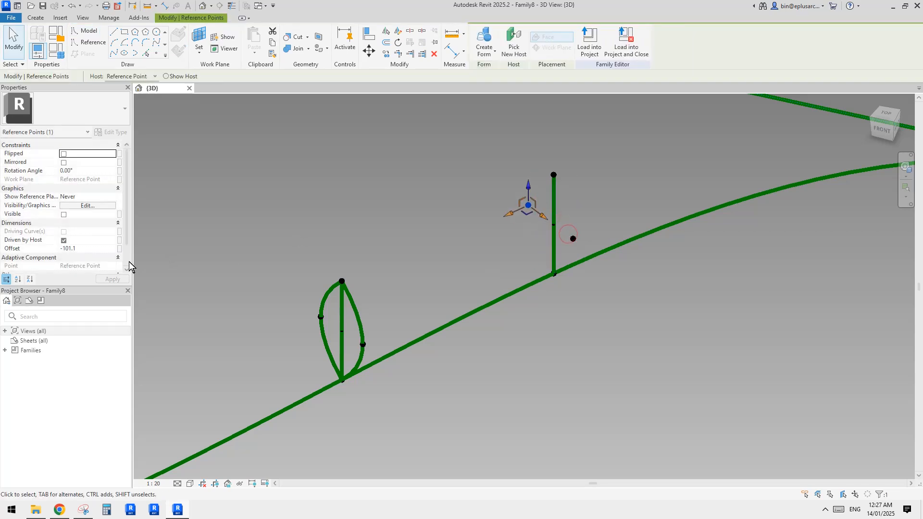
click(120, 249)
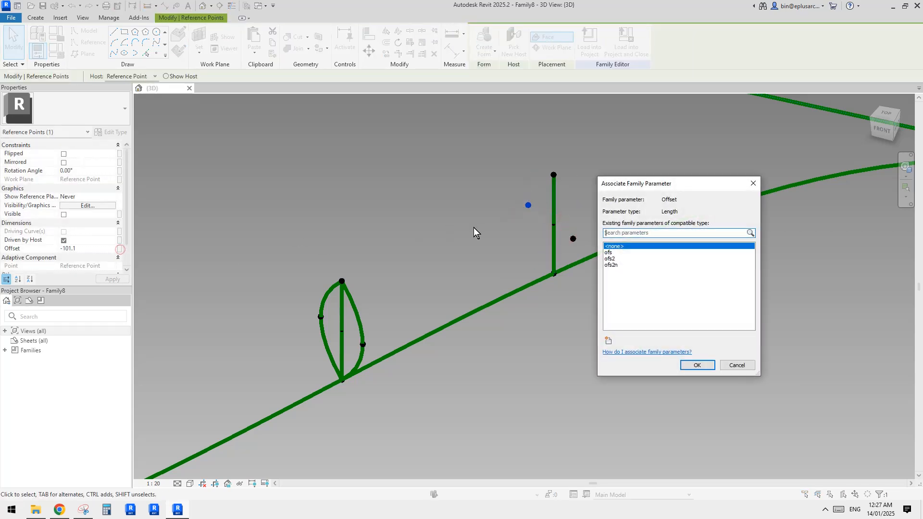
click(614, 265)
click(697, 365)
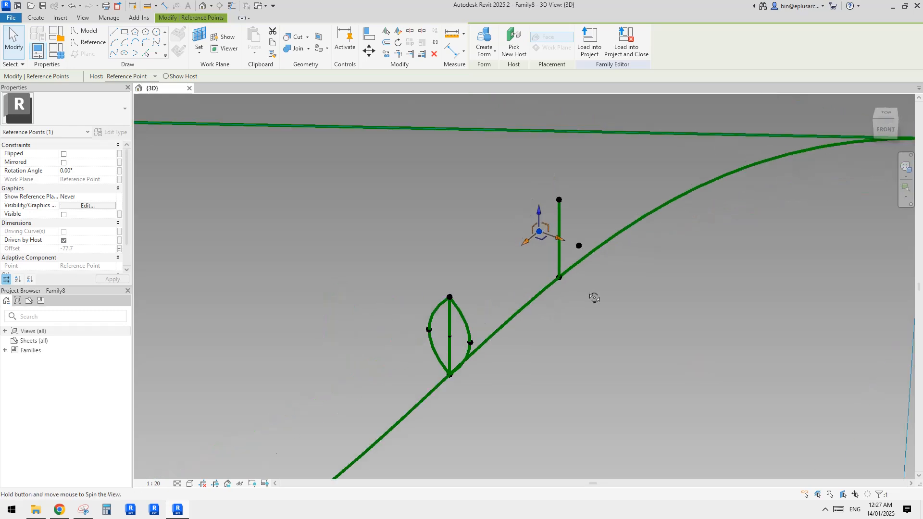
- Draw two splines through points, joining the second vertical line's upper and lower points through each side point to form a lens outline
drag(552, 184, 584, 217)
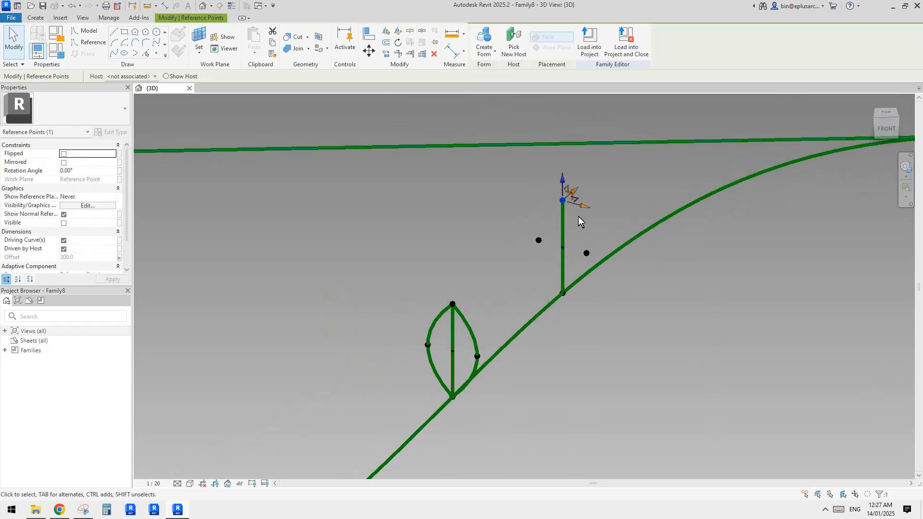
ctrl+drag(541, 276, 581, 309)
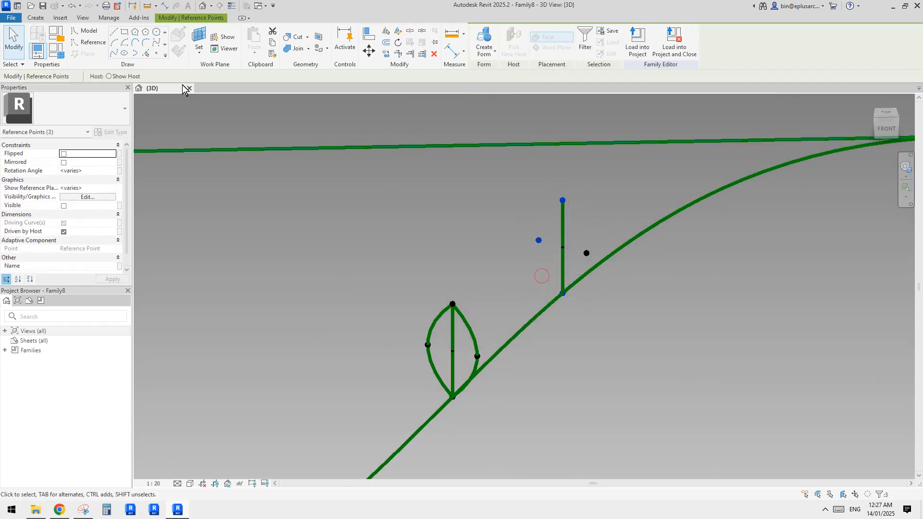
click(116, 52)
drag(528, 179, 577, 229)
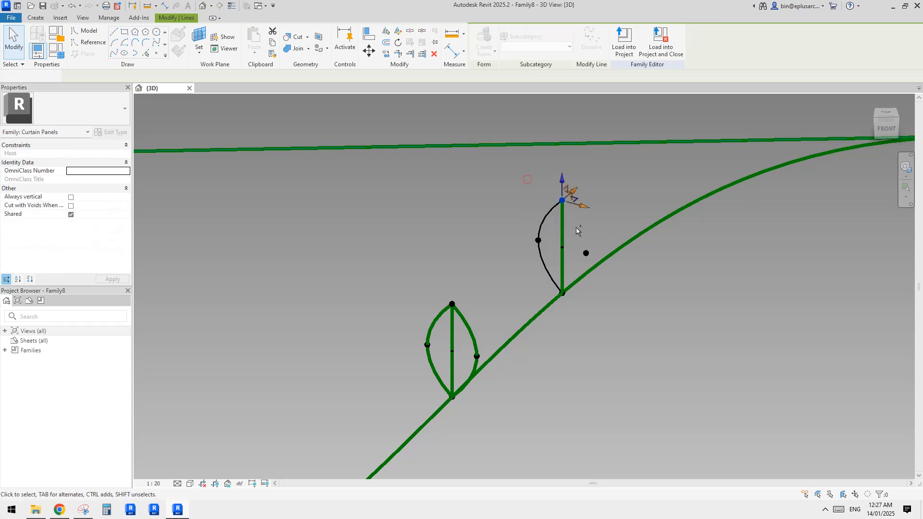
ctrl+click(586, 253)
click(114, 53)
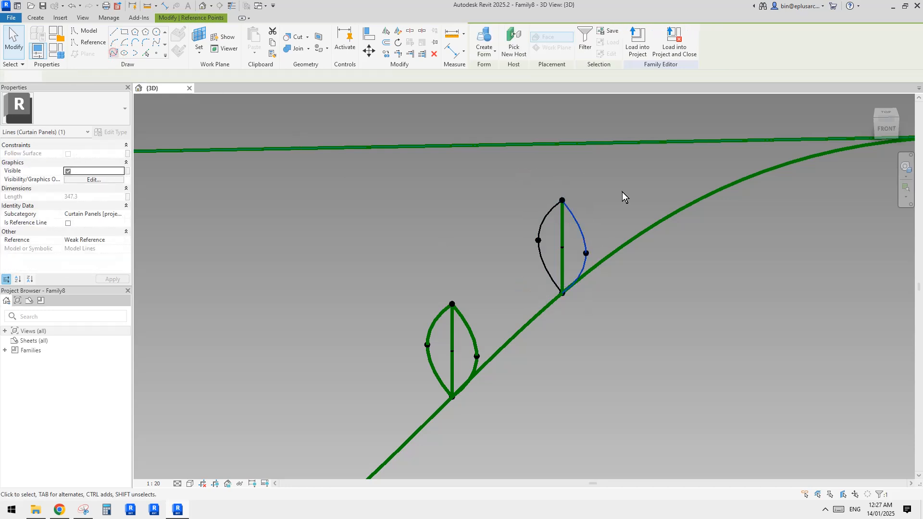
- Turn both curved sides of the second lens profile into reference lines
click(576, 226)
ctrl+click(544, 217)
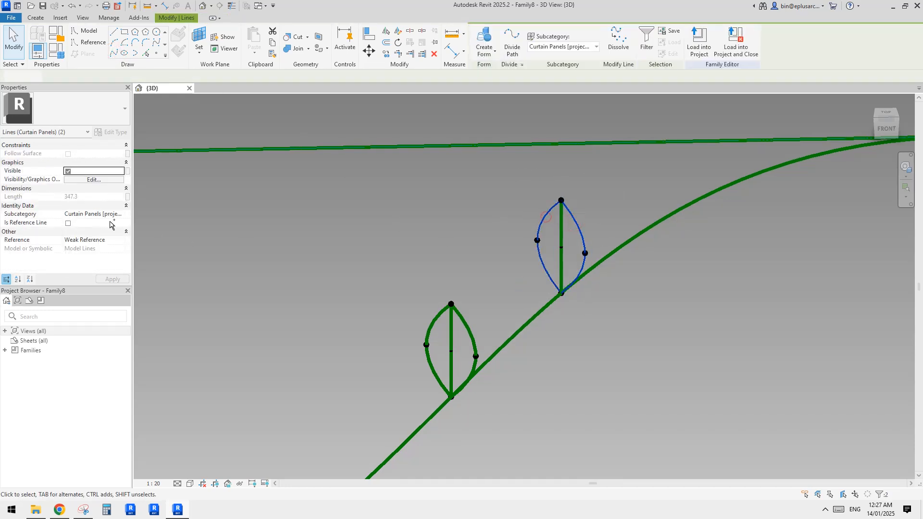
click(68, 222)
click(602, 284)
- Create a solid form from both lens profiles swept along the wavy spline
scroll(570, 295, down, 3)
shift+middle_drag(570, 295, 492, 303)
scroll(512, 301, up, 3)
click(450, 308)
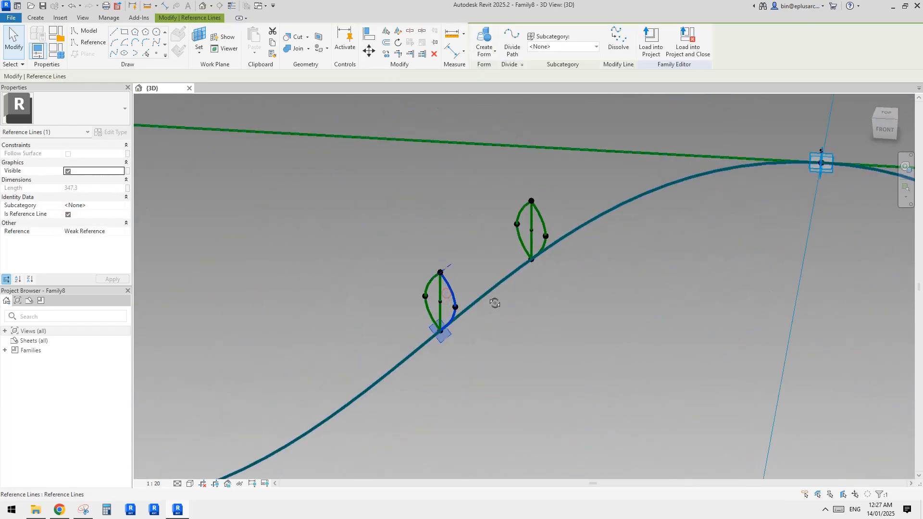
ctrl+click(428, 287)
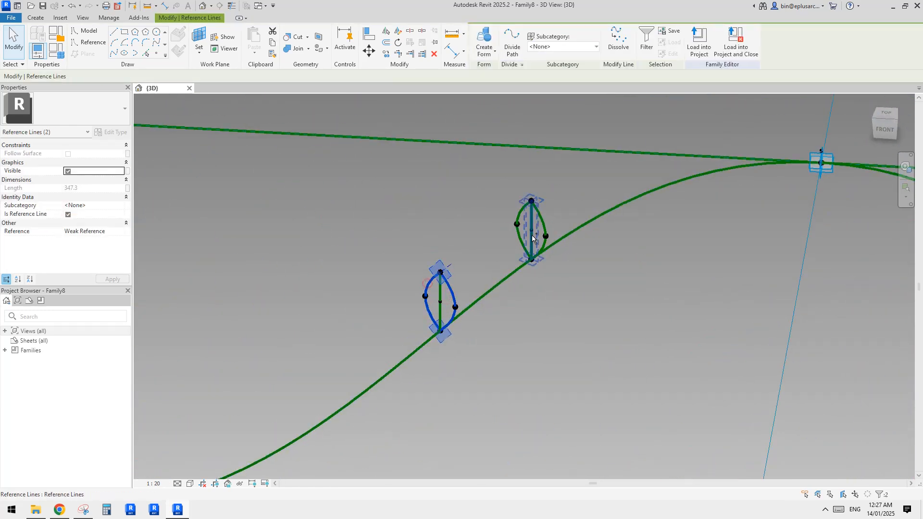
ctrl+click(541, 220)
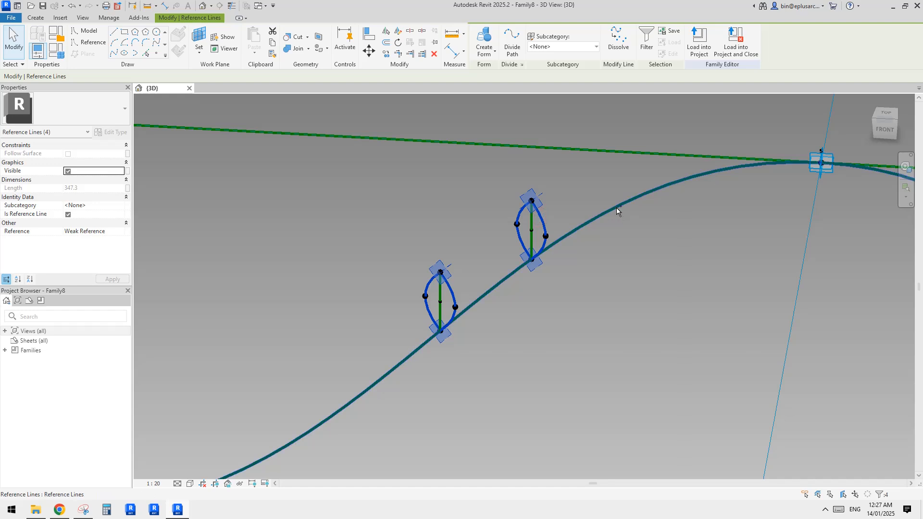
ctrl+click(617, 207)
click(484, 37)
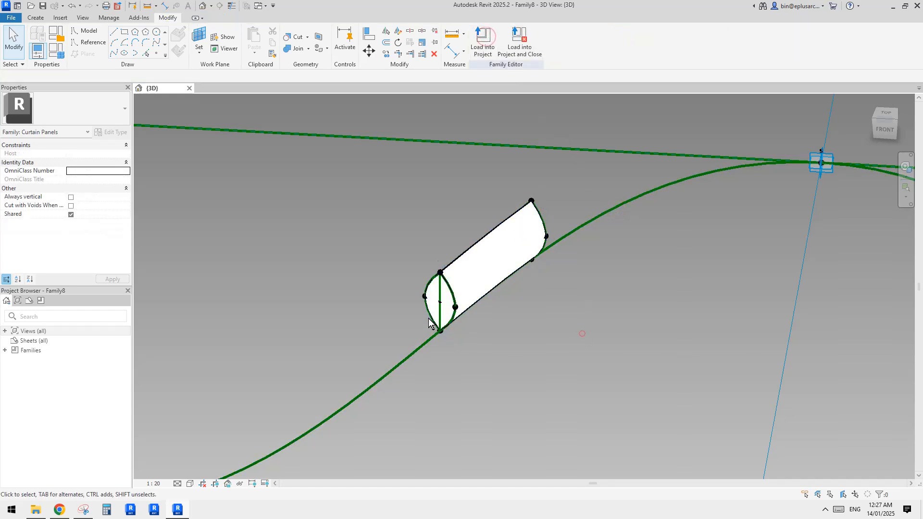
- Move the lower lens profile's host point to the spline's start by setting its normalized curve parameter to 0
click(443, 339)
scroll(471, 355, down, 2)
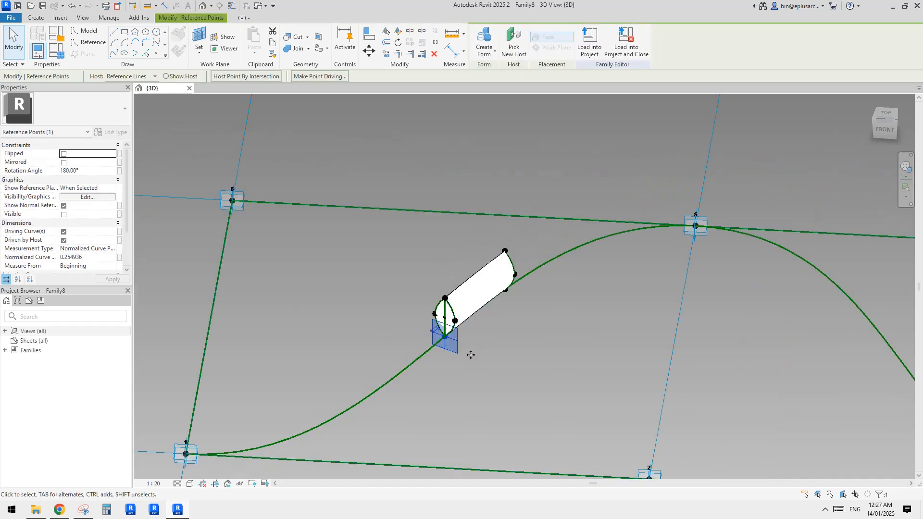
shift+middle_drag(470, 355, 447, 351)
drag(445, 346, 404, 374)
click(101, 259)
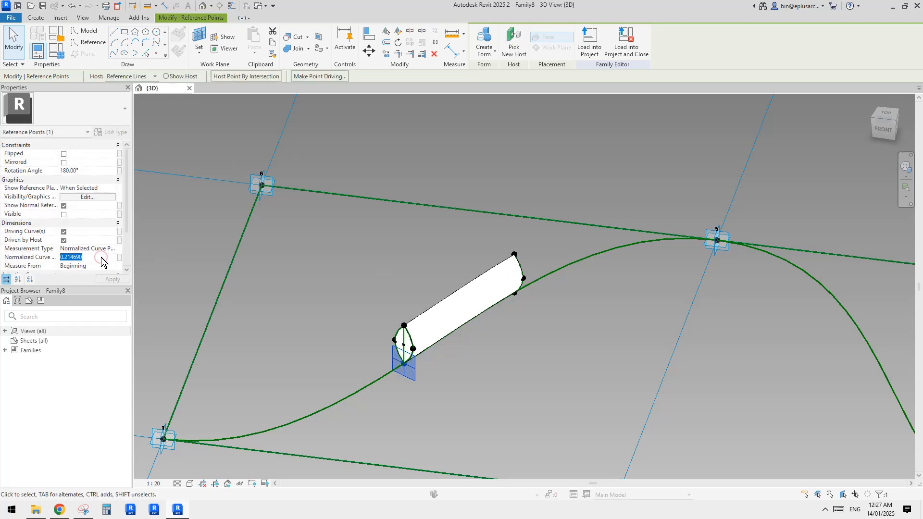
middle_drag(562, 280, 563, 281)
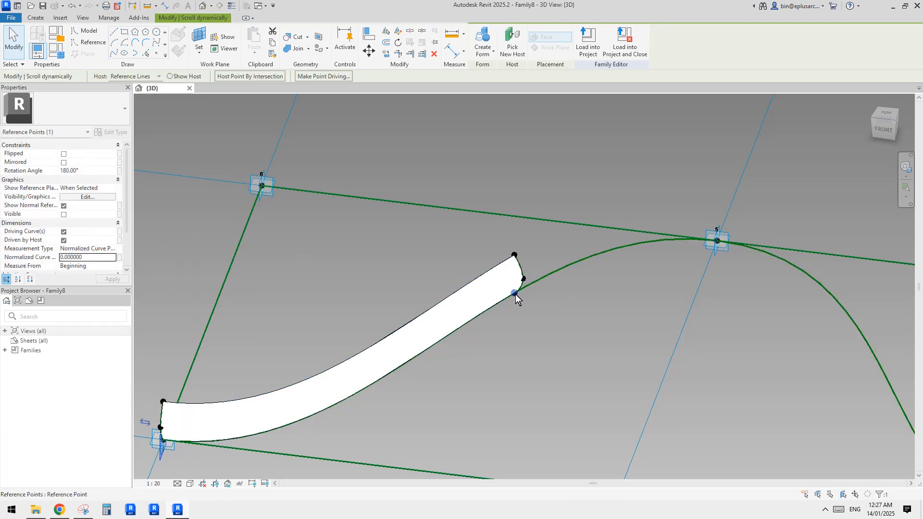
- Set the other lens profile's host point to normalized curve parameter 1 so the form spans the whole spline
click(508, 295)
click(96, 257)
text(1)
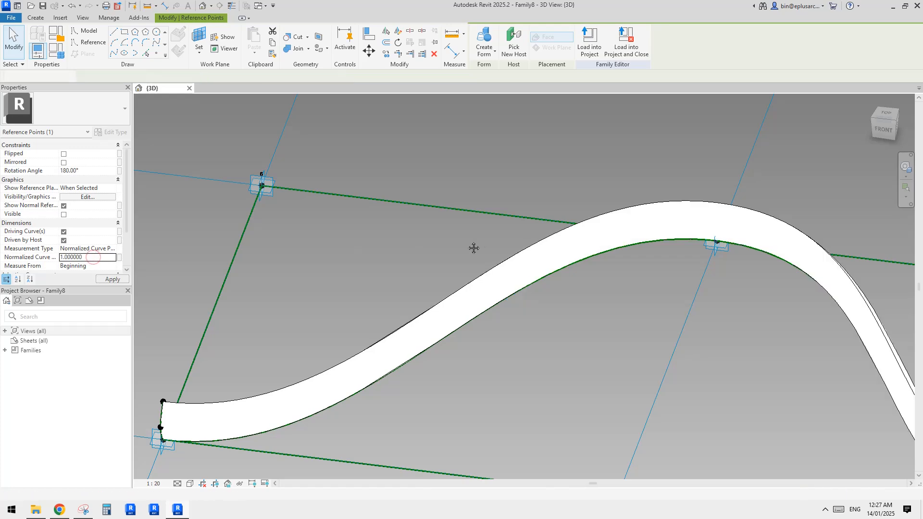
- Set the ofs family parameter to 500 and apply it to the swept form
scroll(633, 318, down, 4)
shift+middle_drag(634, 317, 556, 269)
scroll(520, 289, up, 1)
click(60, 54)
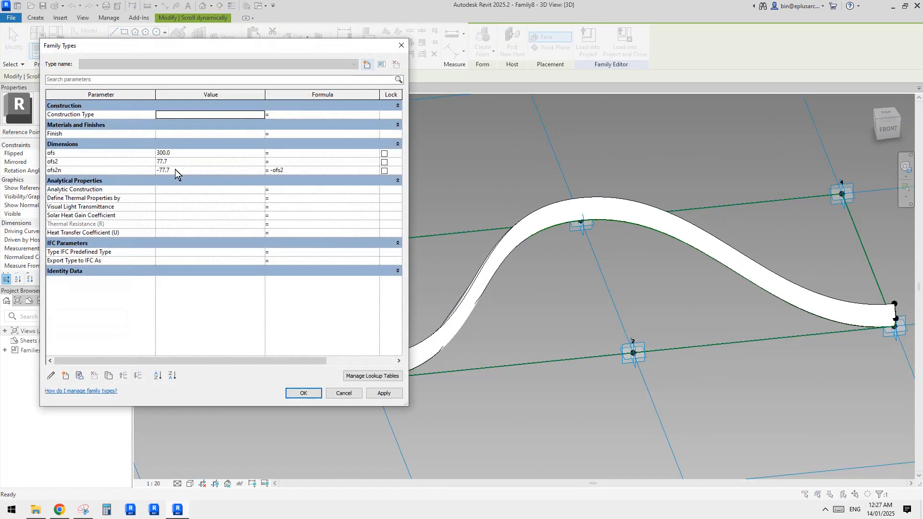
click(177, 154)
text(500)
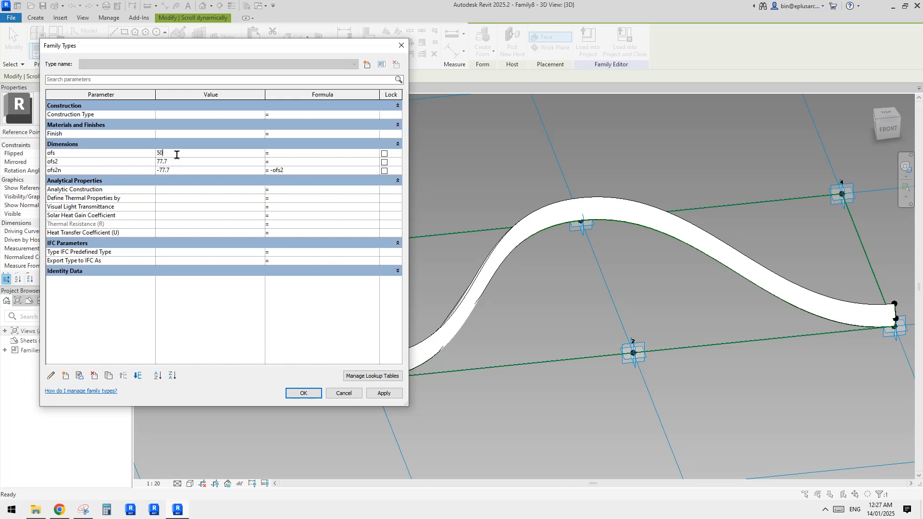
click(384, 394)
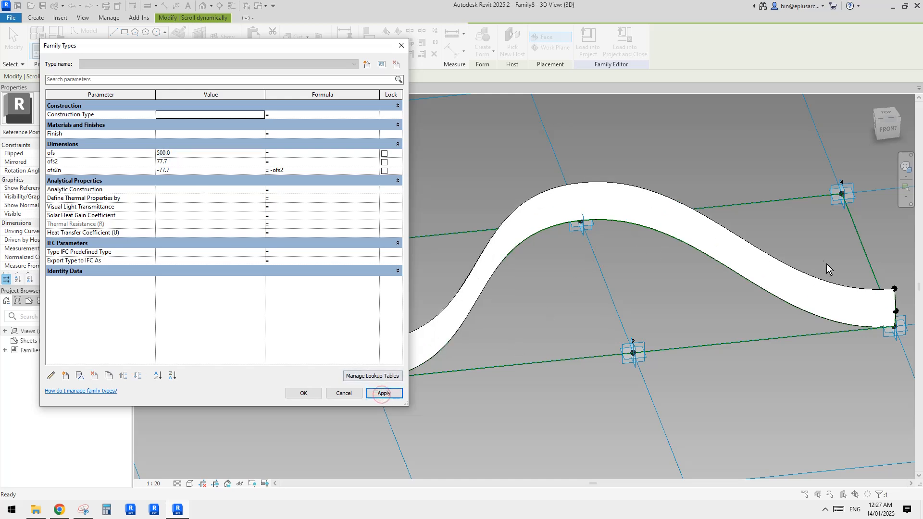
- Test the ofs2 parameter at 100, settle on 150, and accept the family type changes
click(176, 168)
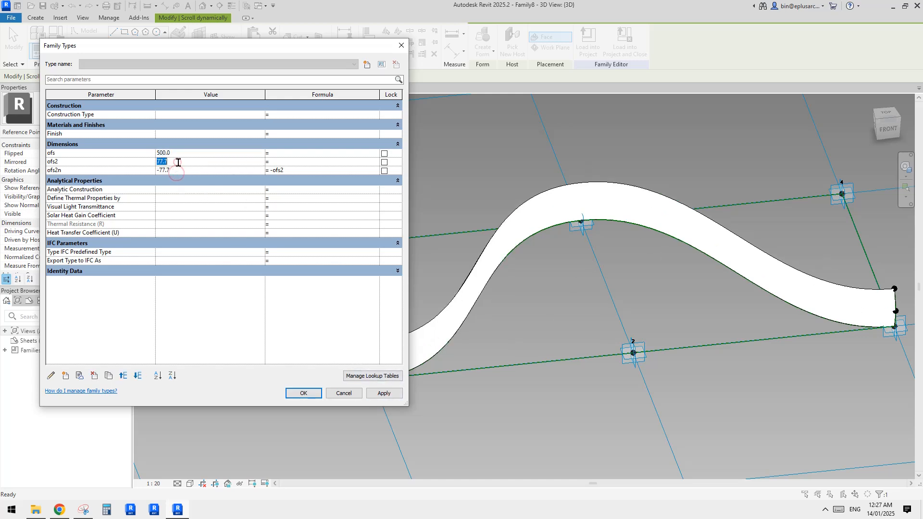
text(100)
click(383, 392)
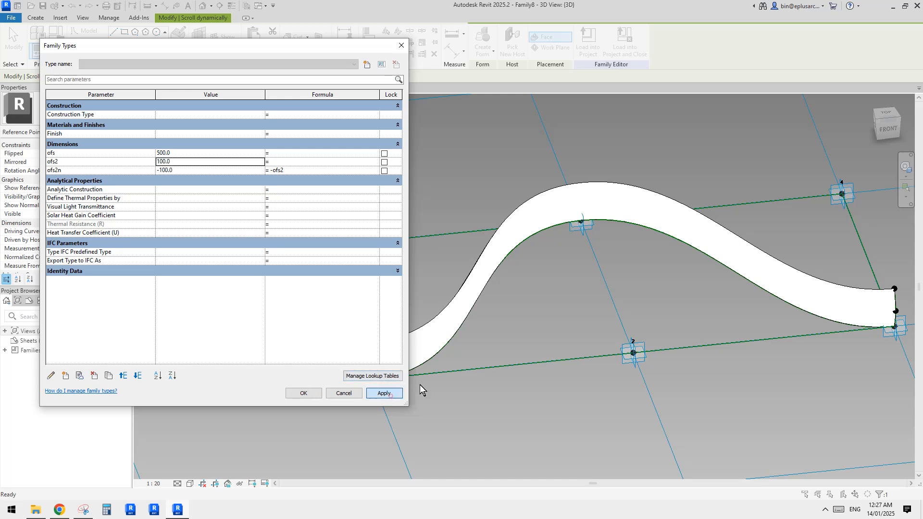
click(180, 162)
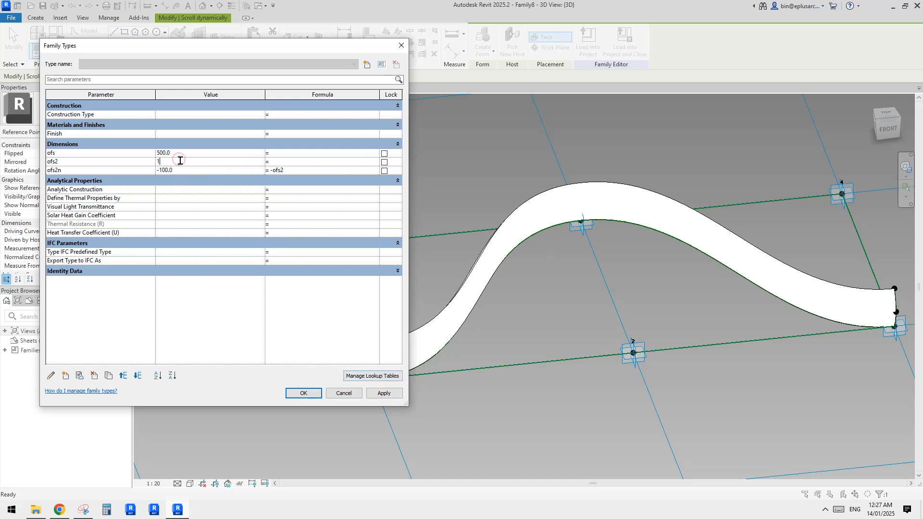
click(384, 393)
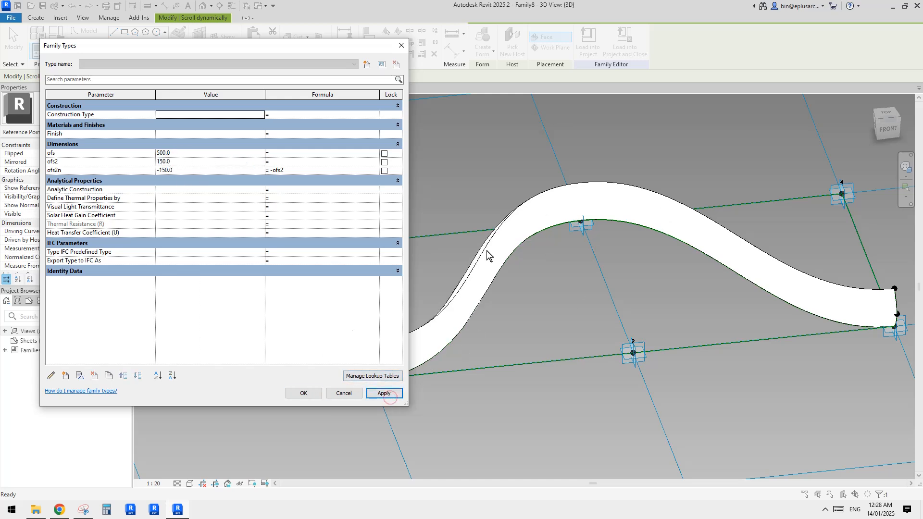
click(317, 394)
shift+middle_drag(500, 281, 479, 304)
click(479, 304)
shift+middle_drag(594, 313, 429, 266)
- Start a new conceptual mass family from the mass template
click(459, 238)
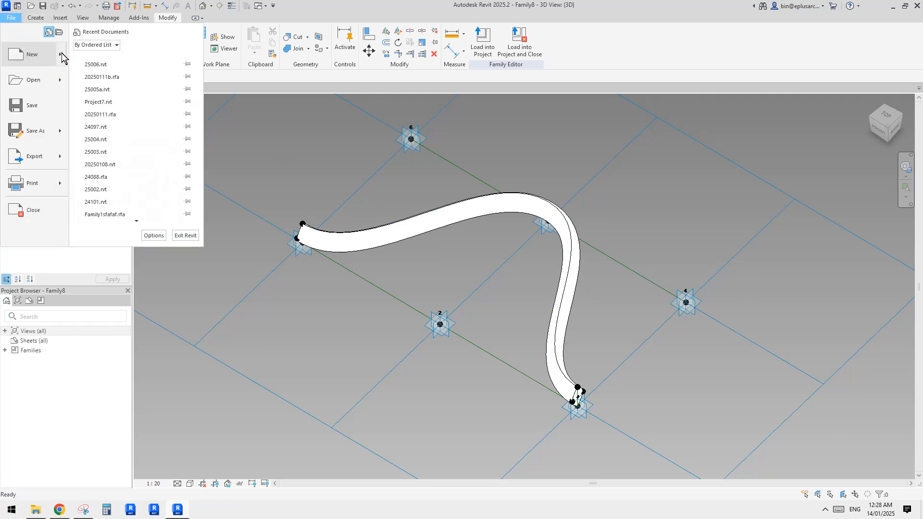
mouse_move(62, 55)
click(136, 112)
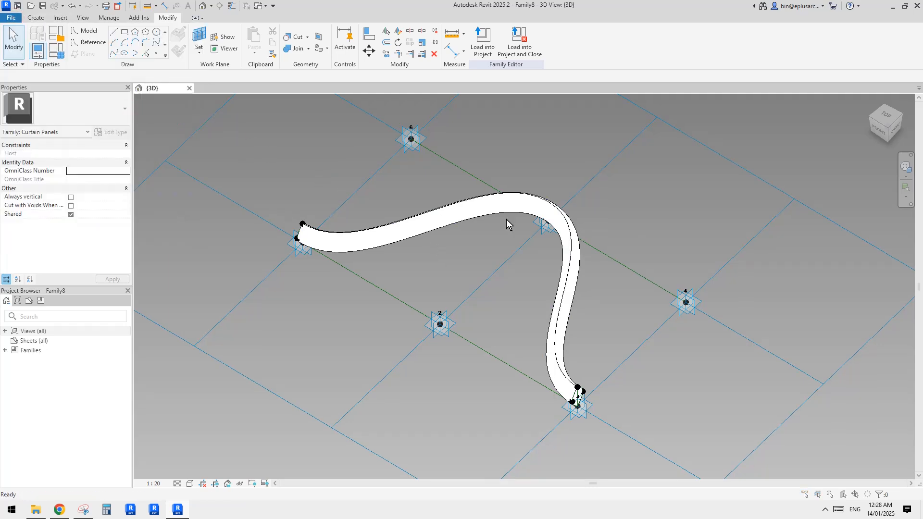
click(407, 237)
double_click(407, 236)
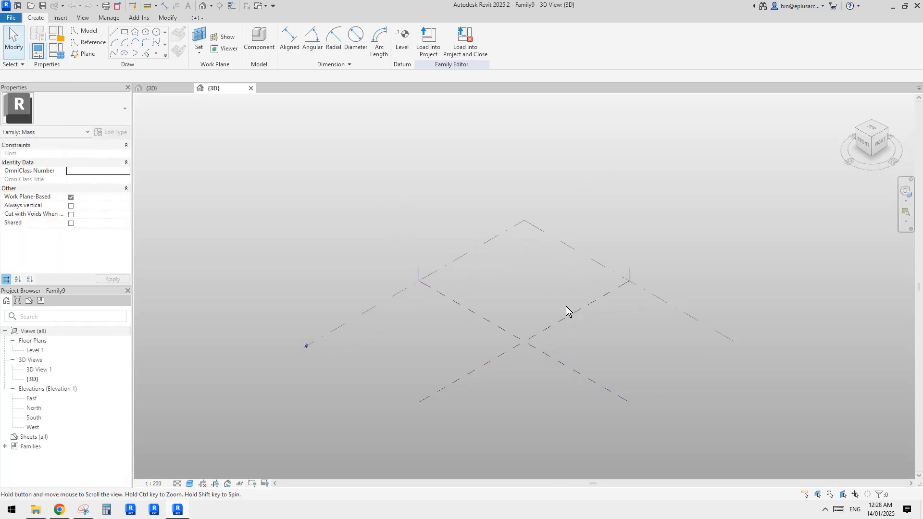
- Draw a straight horizontal reference line 15000 mm long on Level 1
middle_drag(566, 306, 567, 300)
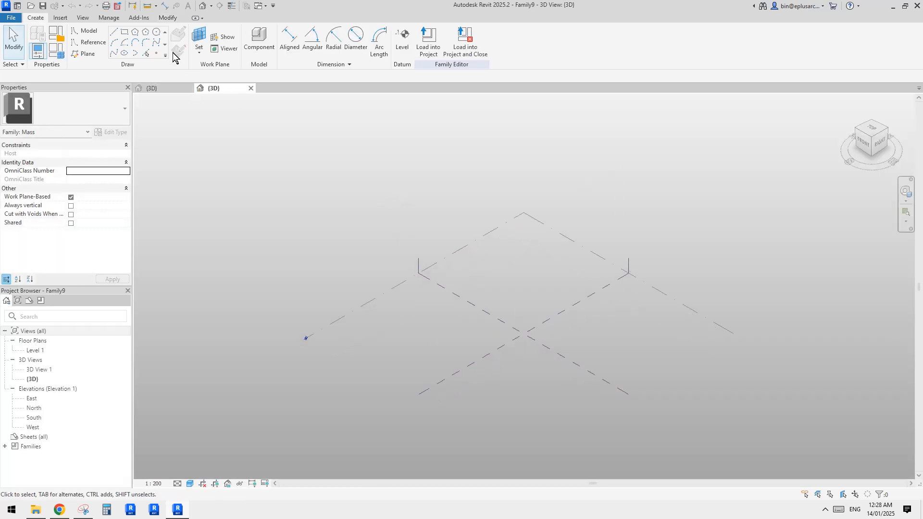
click(88, 44)
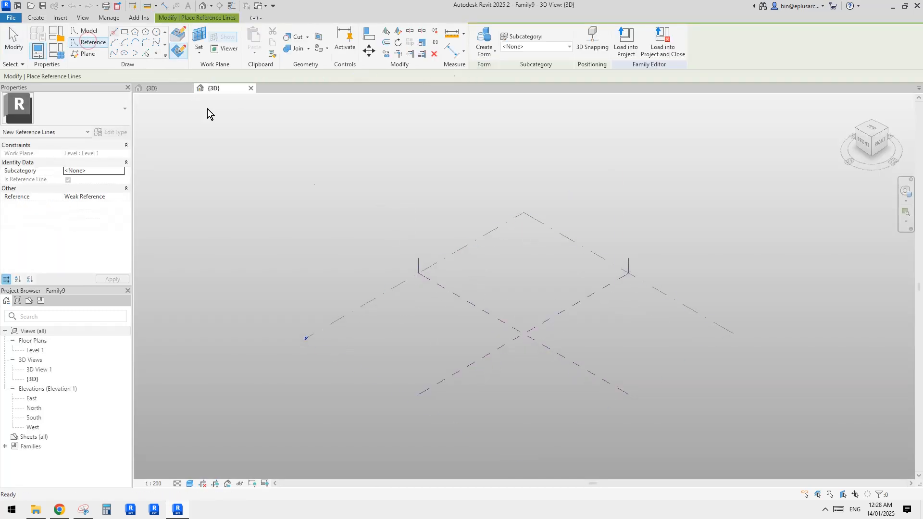
scroll(567, 313, up, 2)
click(475, 256)
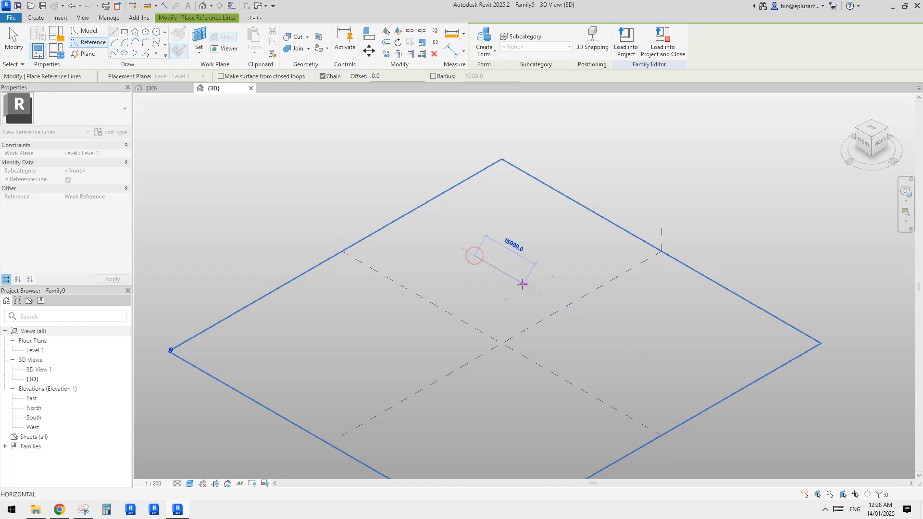
click(522, 284)
key(Escape)
click(512, 276)
mouse_move(513, 277)
shift+middle_down()
mouse_move(558, 237)
mouse_move(670, 278)
mouse_move(518, 287)
shift+middle_up()
key(c)
key(o)
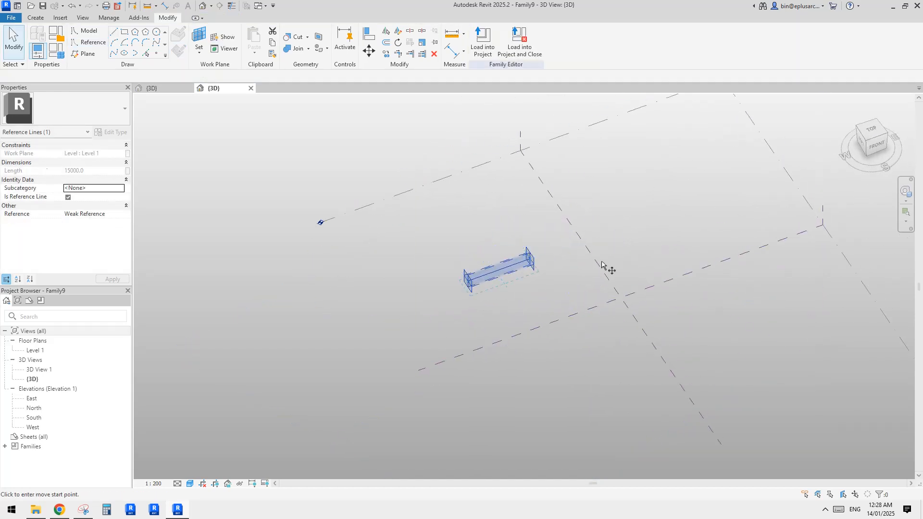
key(Escape)
key(Escape)
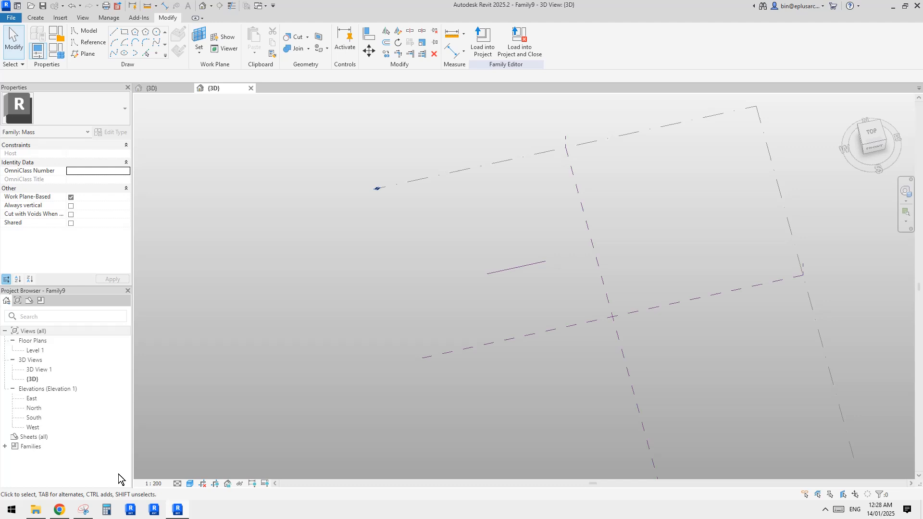
- Copy the 15000 mm reference line straight upward in the top view to make a second parallel line
click(521, 268)
click(875, 135)
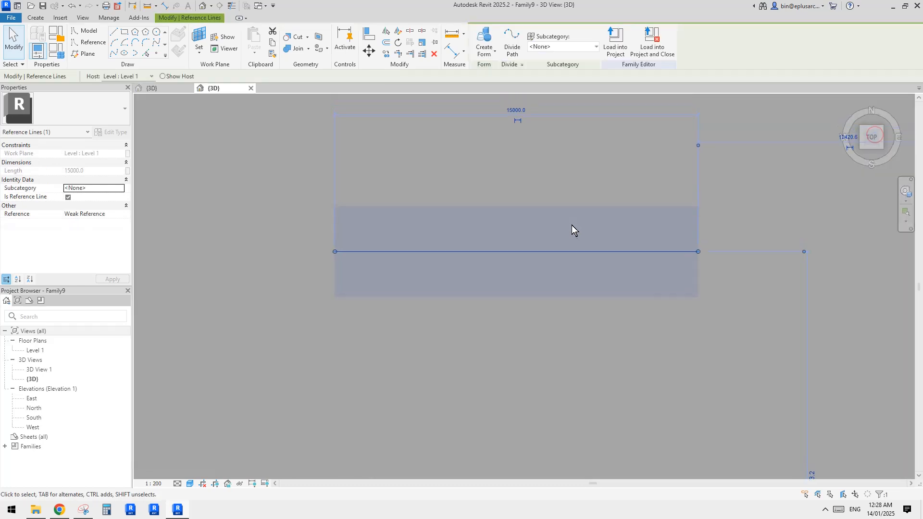
scroll(577, 241, down, 5)
key(Escape)
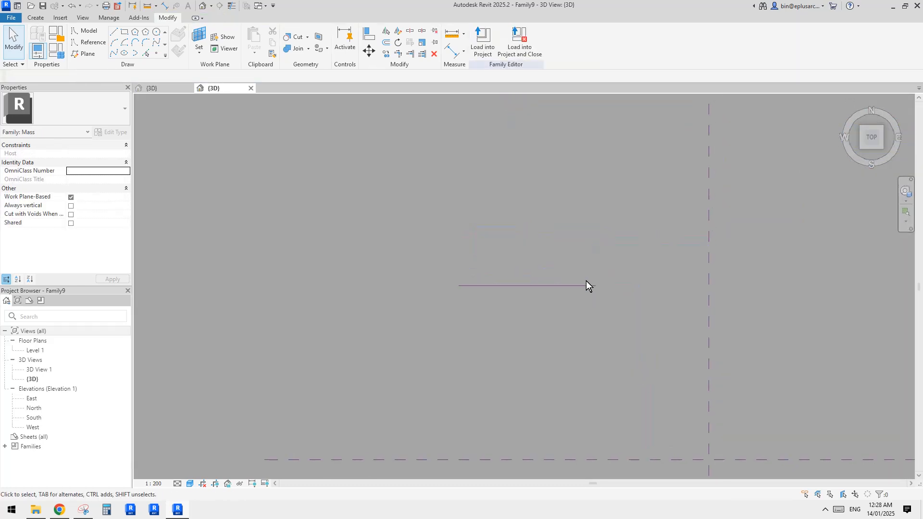
click(581, 286)
key(c)
key(o)
click(580, 286)
click(583, 163)
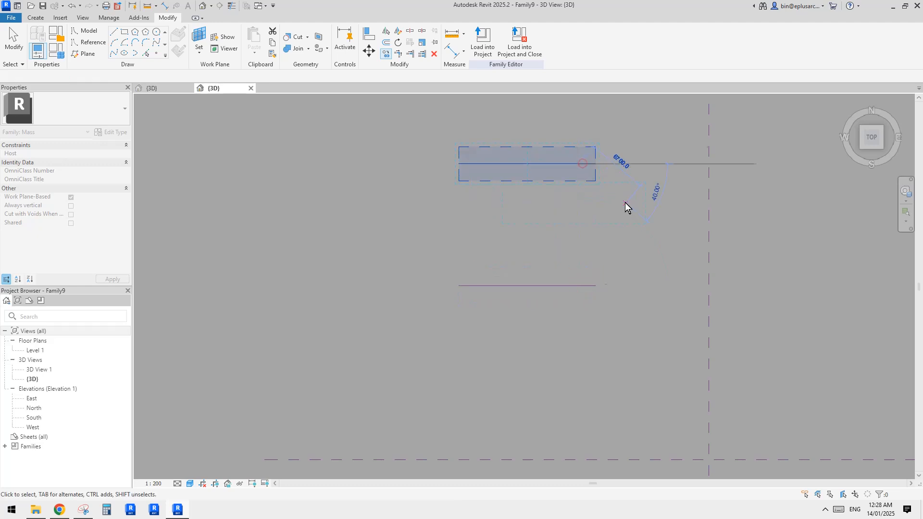
- Create a flat surface form between the two parallel reference lines
drag(635, 134, 569, 273)
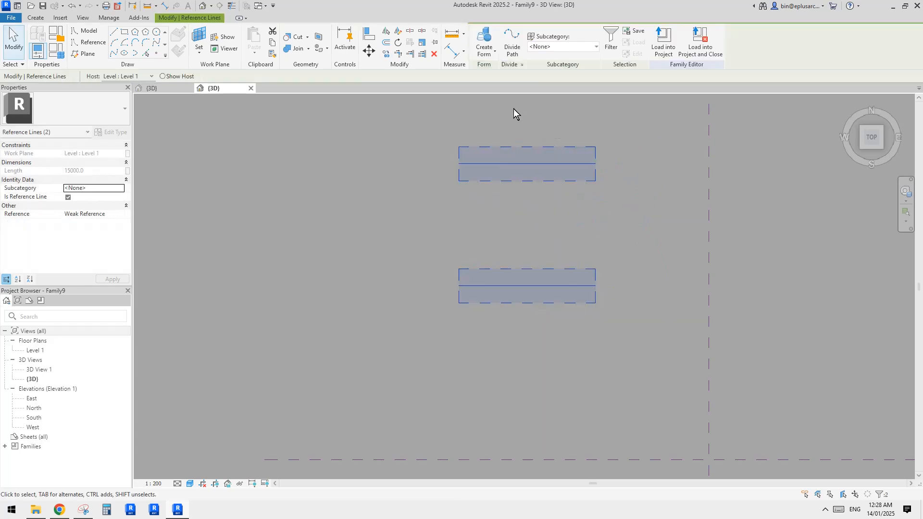
click(484, 38)
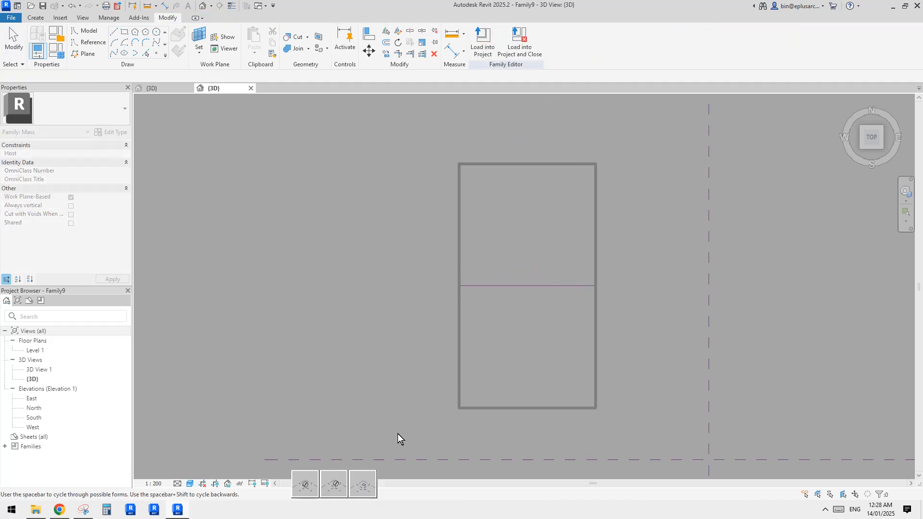
click(370, 488)
- Examine the flat surface between the two reference lines from several angles
scroll(524, 295, down, 3)
click(533, 267)
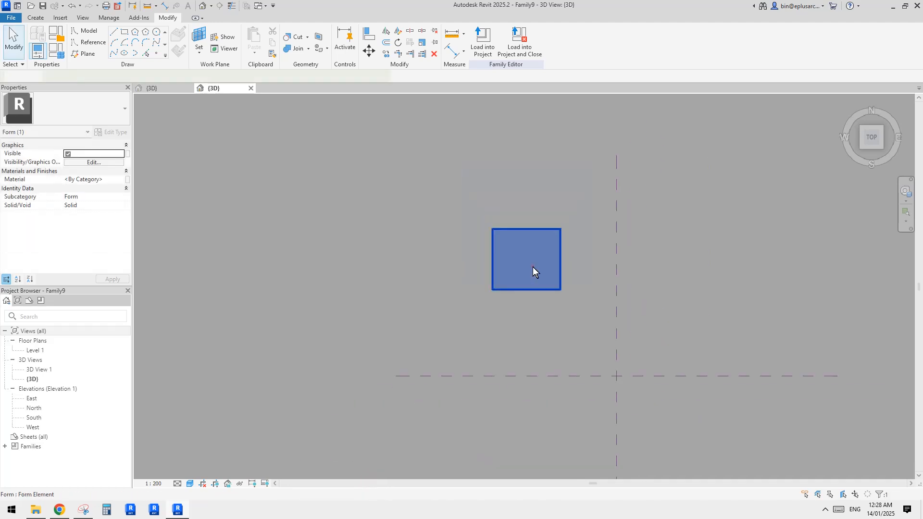
mouse_move(533, 267)
shift+middle_down()
mouse_move(559, 301)
mouse_move(527, 282)
shift+middle_up()
scroll(526, 283, up, 3)
shift+middle_drag(593, 328, 528, 293)
scroll(565, 257, up, 1)
shift+middle_drag(528, 293, 497, 327)
scroll(493, 264, down, 2)
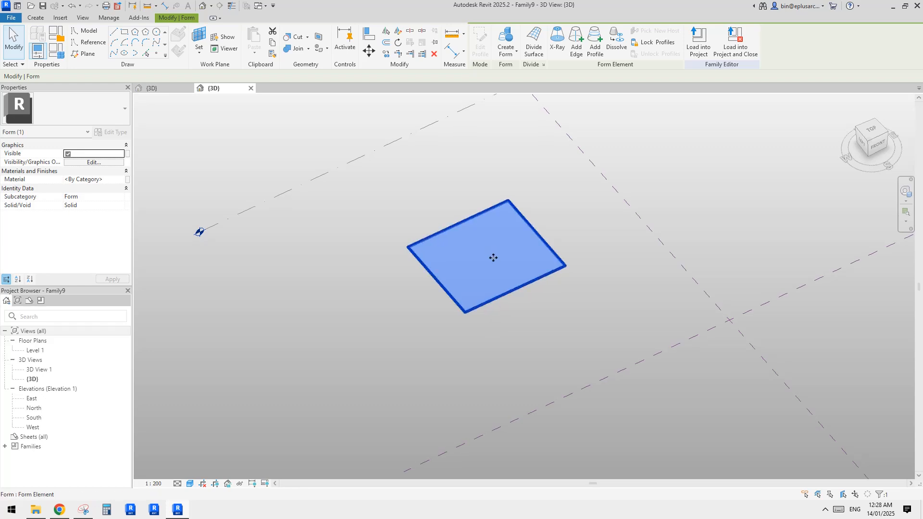
scroll(492, 272, down, 1)
shift+middle_drag(495, 286, 445, 294)
- Draw a reference-line rectangle beside the flat surface
click(94, 43)
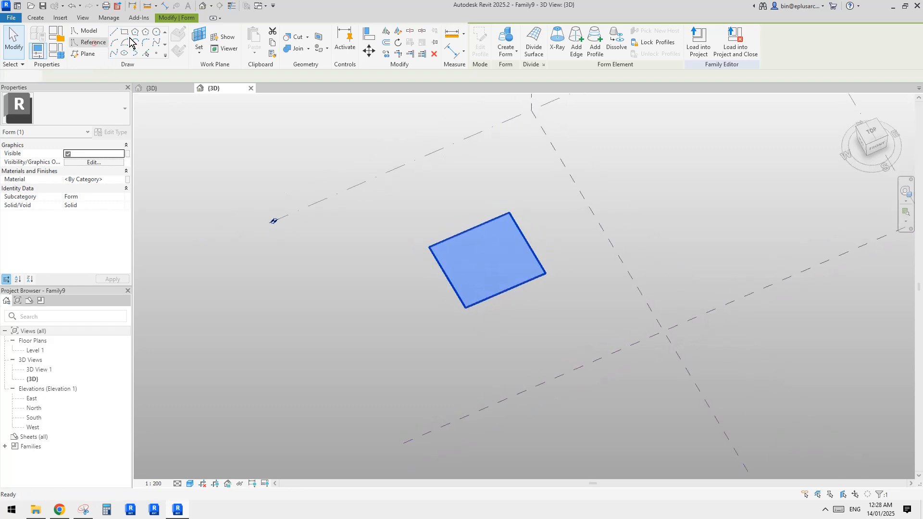
click(125, 33)
click(315, 296)
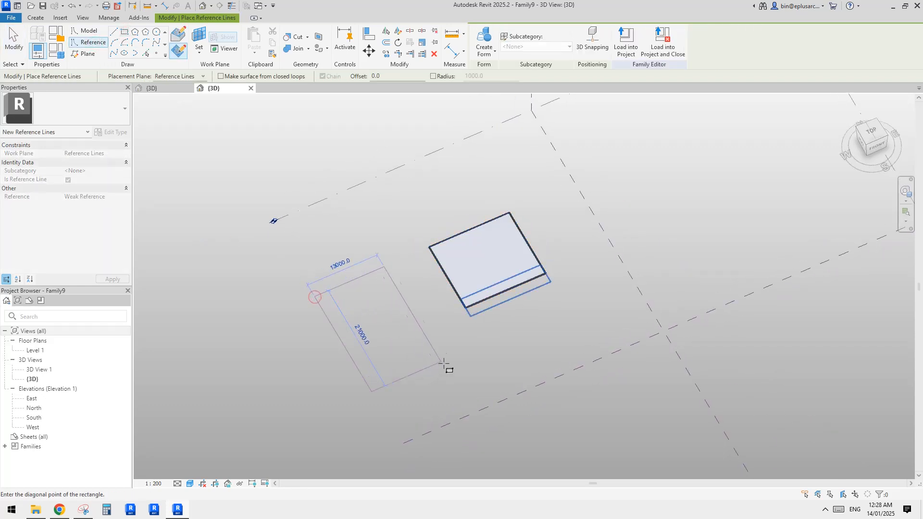
click(446, 348)
key(Escape)
- Delete the flat surface form and select the two parallel reference lines that defined it
click(486, 270)
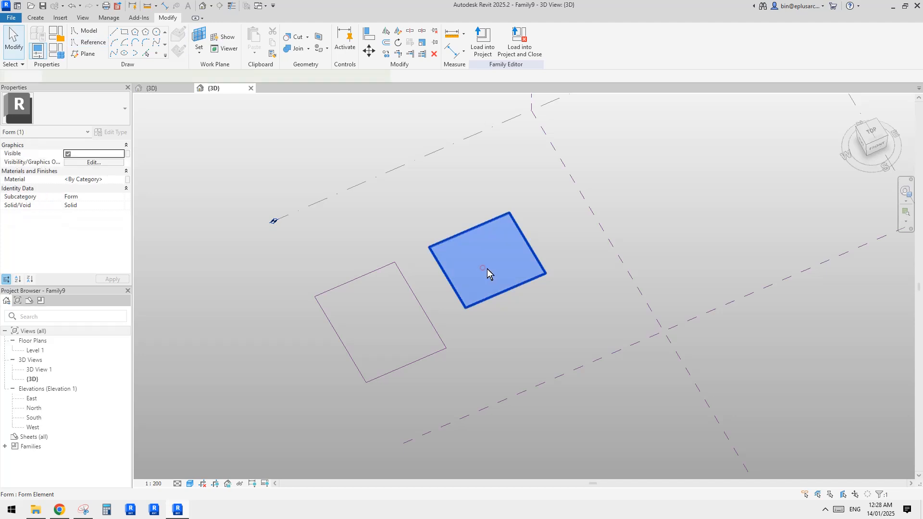
key(Delete)
drag(542, 317, 480, 200)
middle_drag(487, 214, 484, 225)
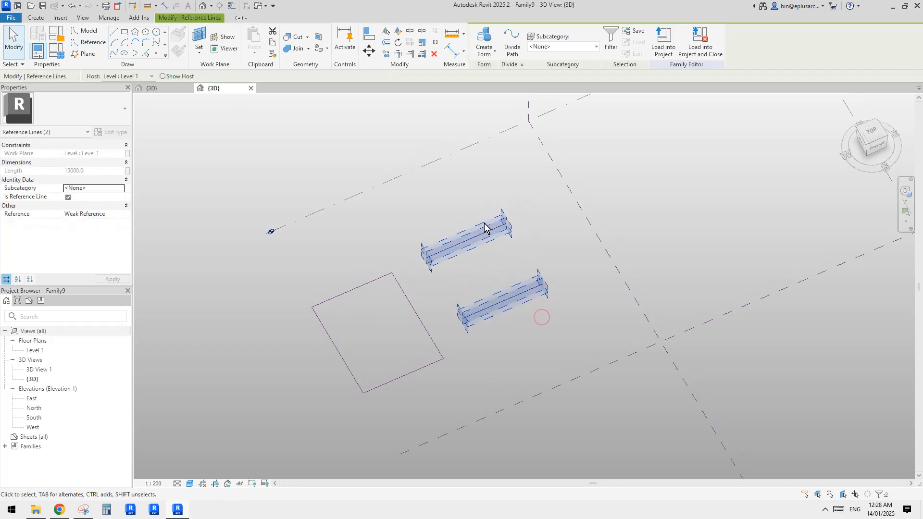
- Delete the two selected parallel reference lines and create a flat surface form from the rectangular loop of reference lines
key(Delete)
click(373, 329)
key(Tab)
click(414, 315)
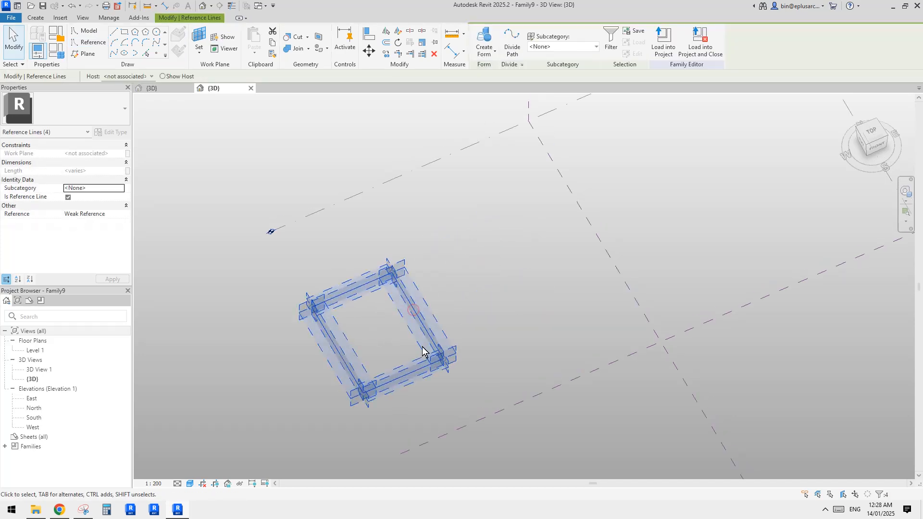
click(485, 39)
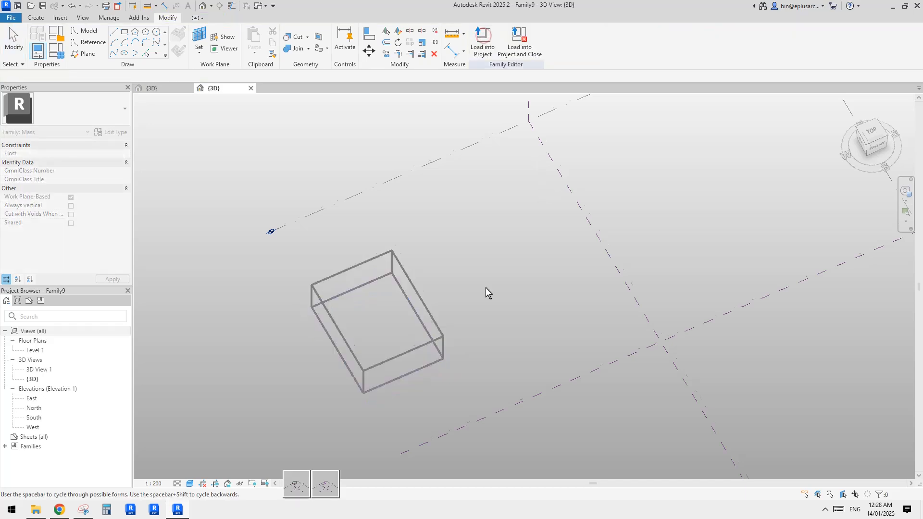
middle_drag(486, 289, 501, 230)
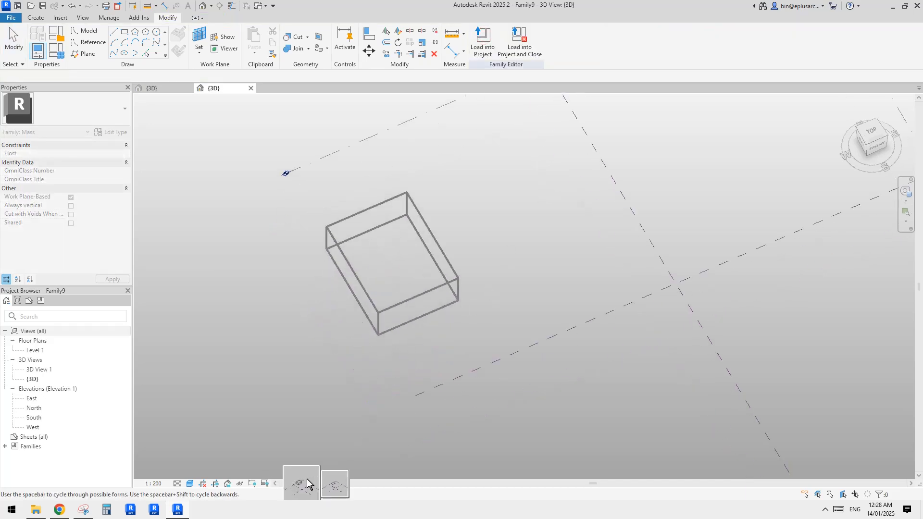
click(330, 486)
scroll(466, 309, up, 1)
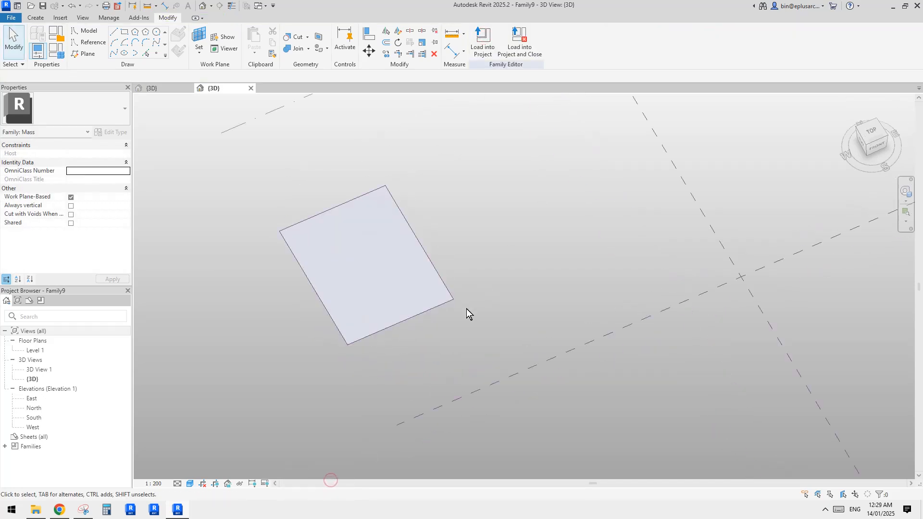
- Divide the surface of the flat rectangular form into a UV grid
click(390, 282)
middle_drag(386, 279, 491, 305)
scroll(449, 320, up, 2)
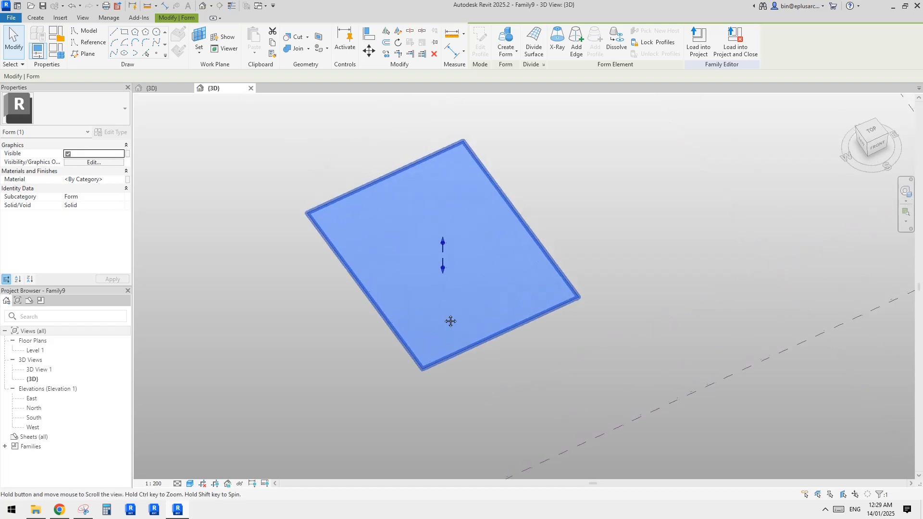
click(534, 49)
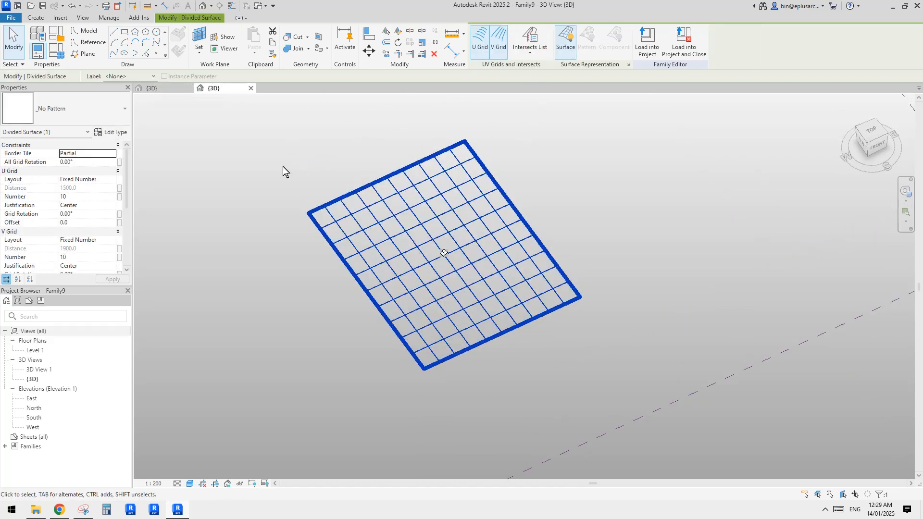
click(91, 107)
click(345, 172)
click(345, 170)
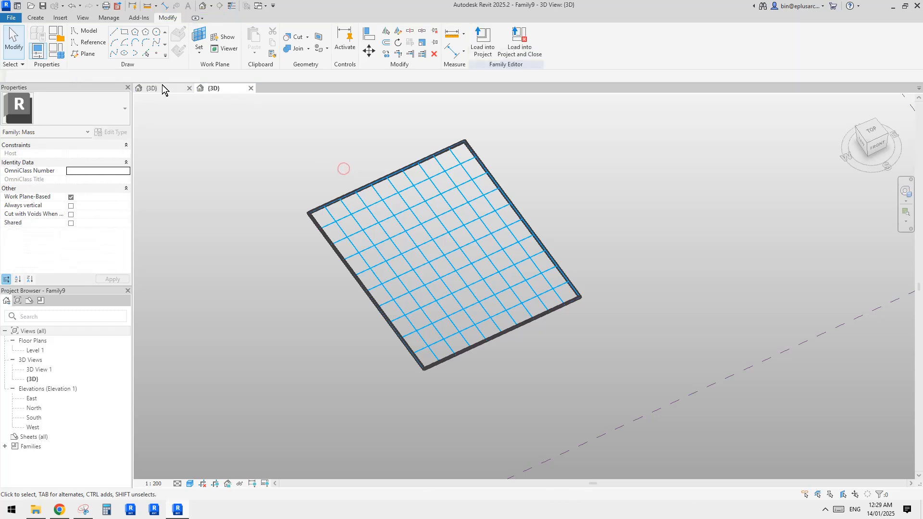
- Load the wavy Family8 curtain panel family into the Family9 mass family
click(163, 86)
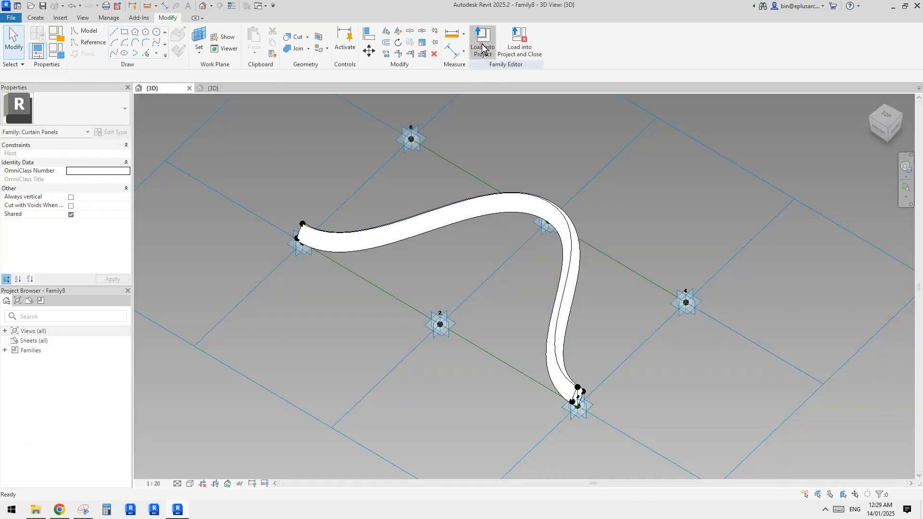
click(483, 43)
scroll(454, 259, up, 2)
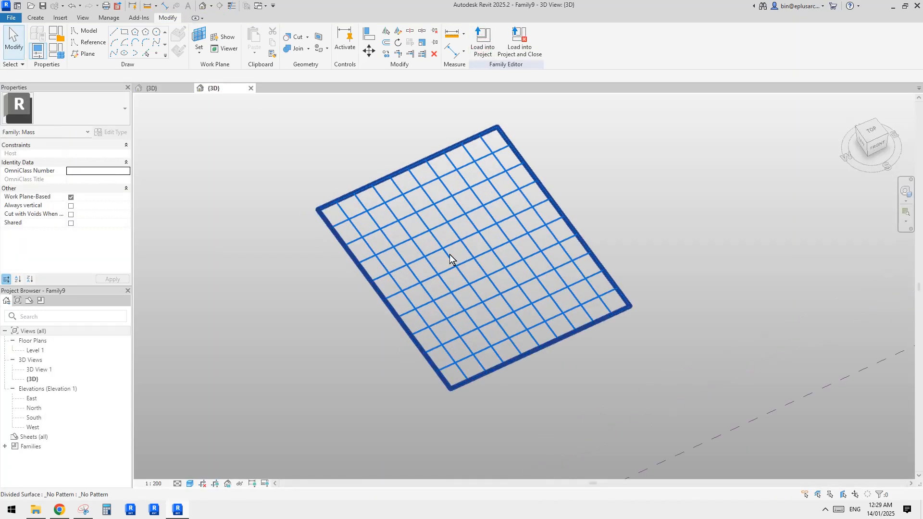
- Apply the Family8 panel under the 1/2 Step pattern to the divided surface
click(451, 254)
click(82, 116)
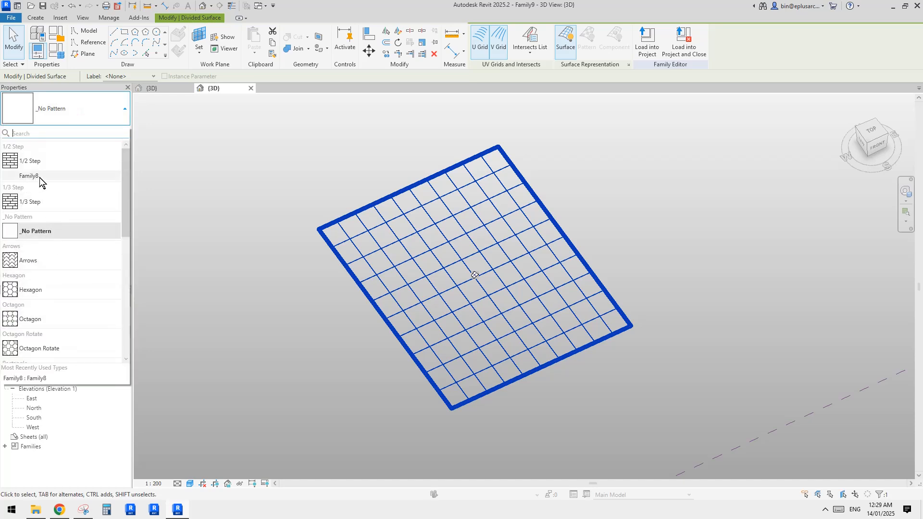
click(25, 177)
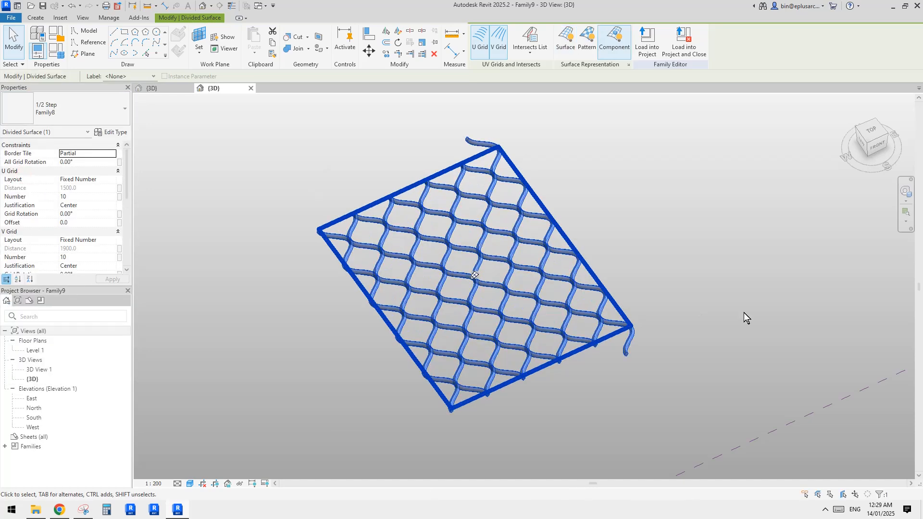
click(743, 312)
- Examine the panelled surface from several angles and compare it with the reference facade photo in the Reddit post in Chrome
shift+middle_drag(464, 272, 643, 244)
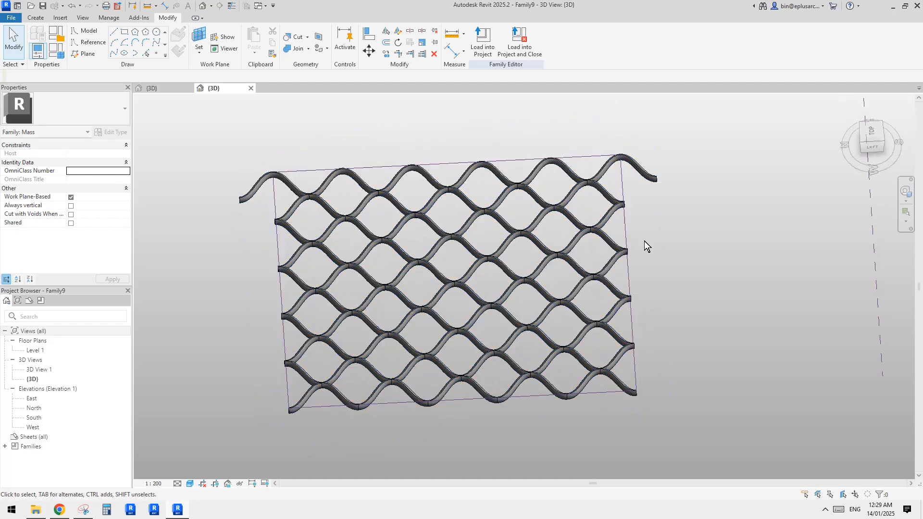
shift+middle_drag(584, 266, 572, 293)
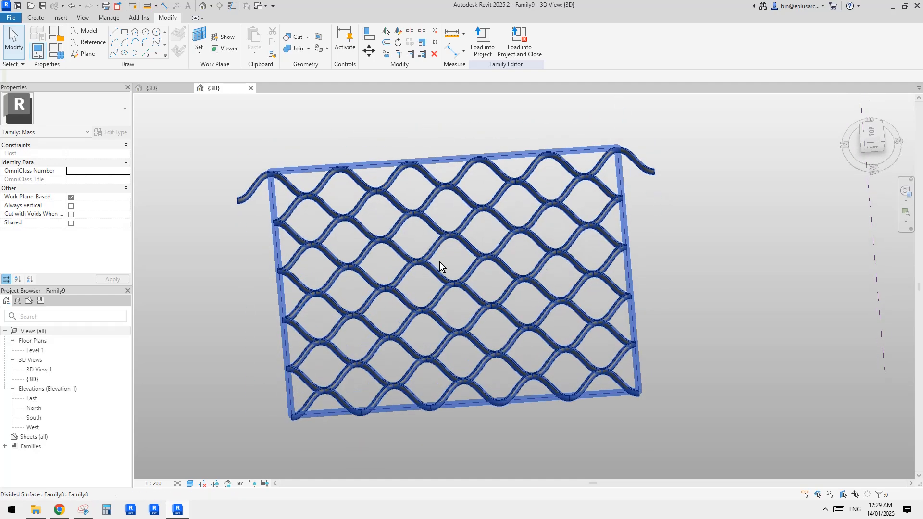
scroll(440, 262, up, 3)
shift+middle_drag(439, 262, 303, 437)
scroll(304, 437, down, 2)
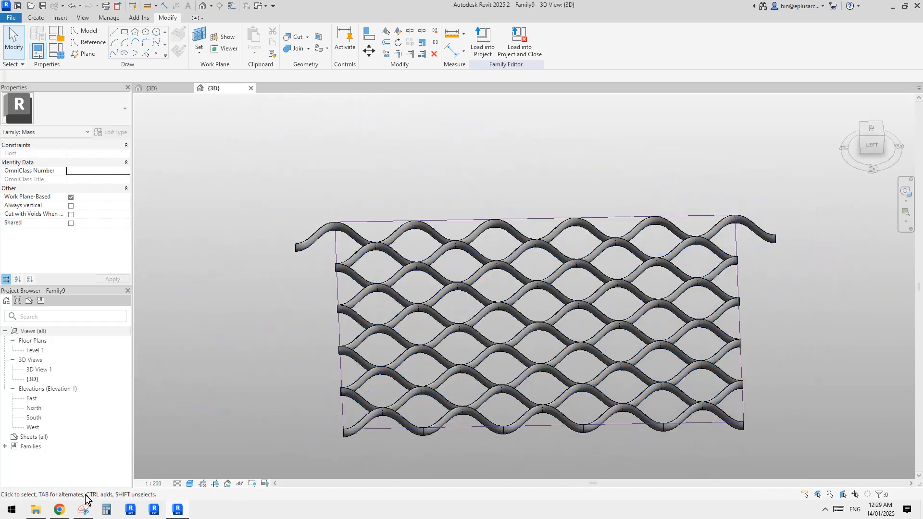
click(59, 510)
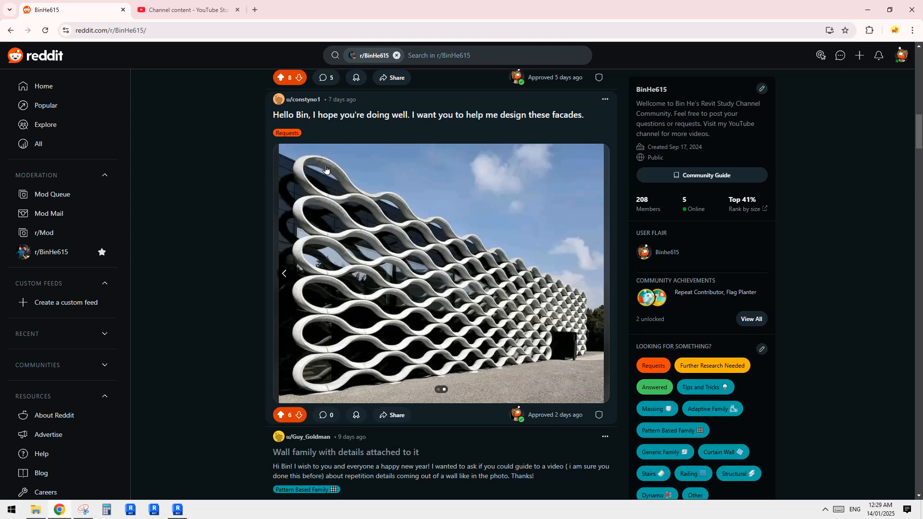
click(177, 509)
shift+middle_drag(618, 293, 619, 305)
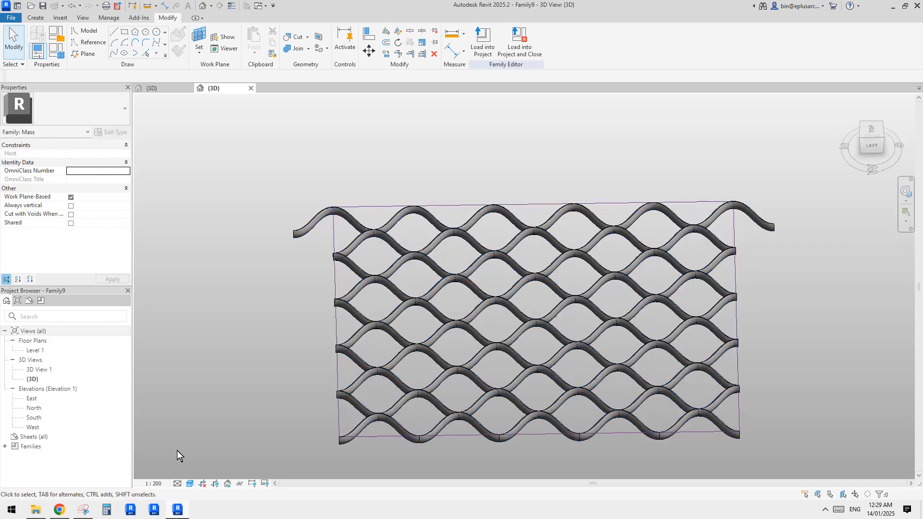
click(58, 511)
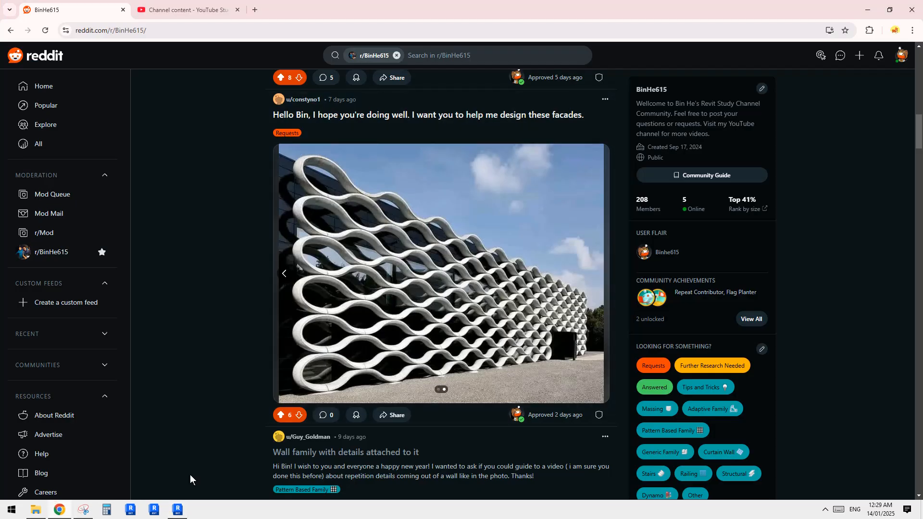
click(177, 511)
shift+middle_drag(607, 351, 593, 329)
- Set both the U grid and V grid layouts of the divided surface to Maximum Spacing
click(592, 330)
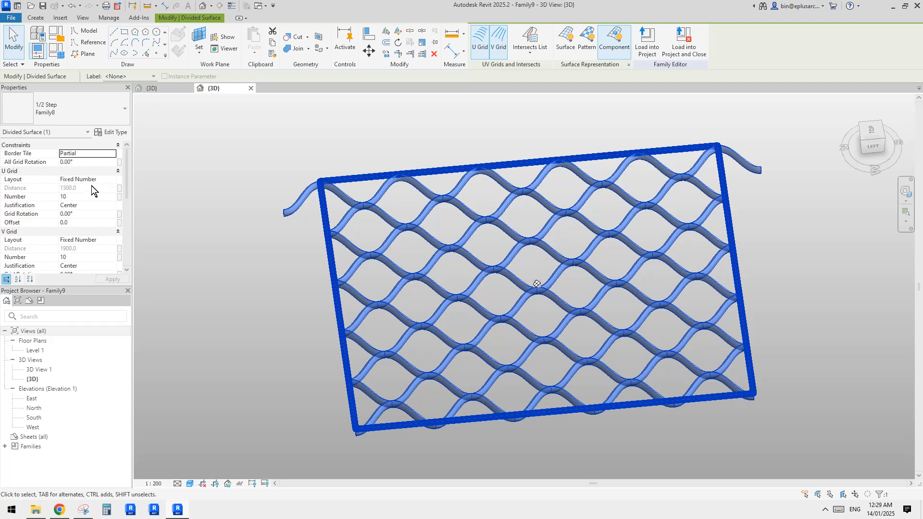
click(449, 236)
click(82, 197)
click(112, 181)
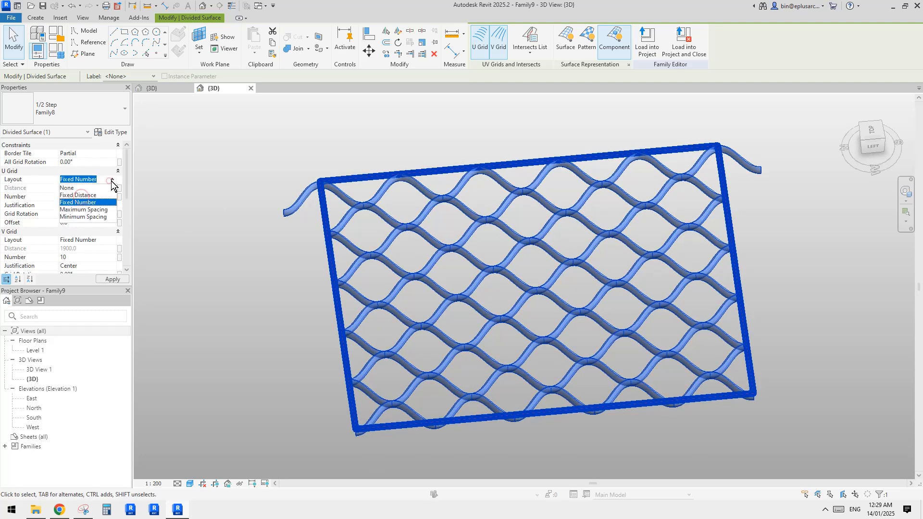
click(112, 181)
click(112, 180)
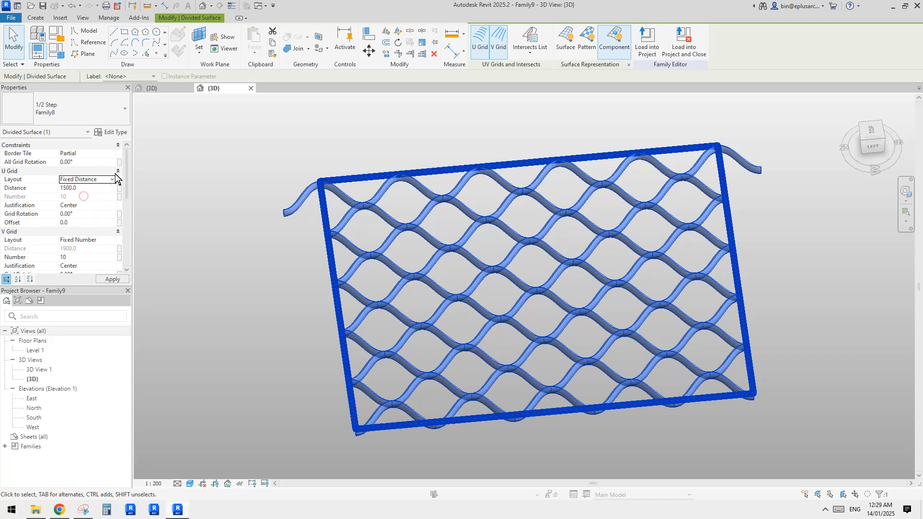
click(112, 180)
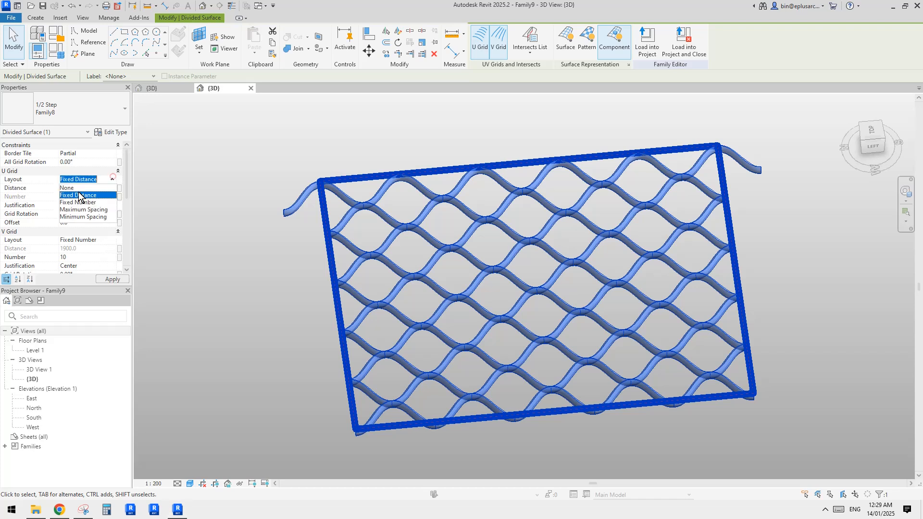
click(85, 209)
click(112, 241)
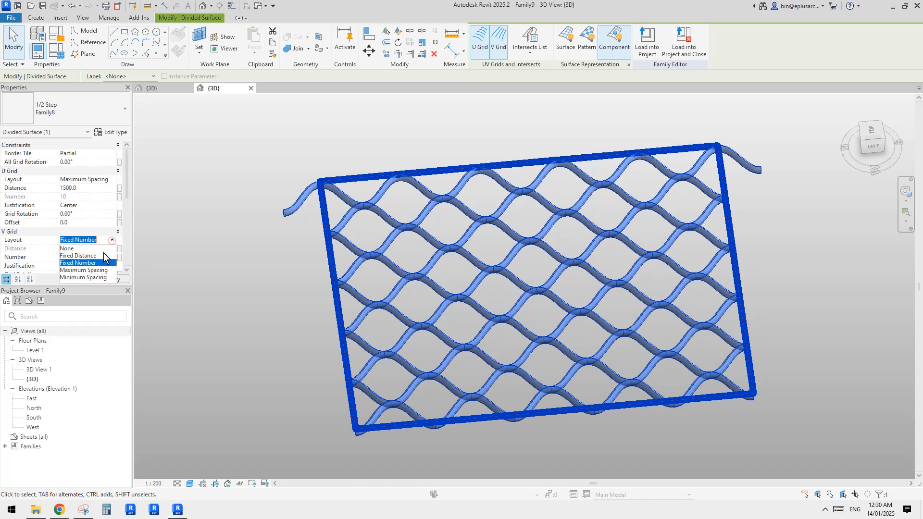
click(97, 270)
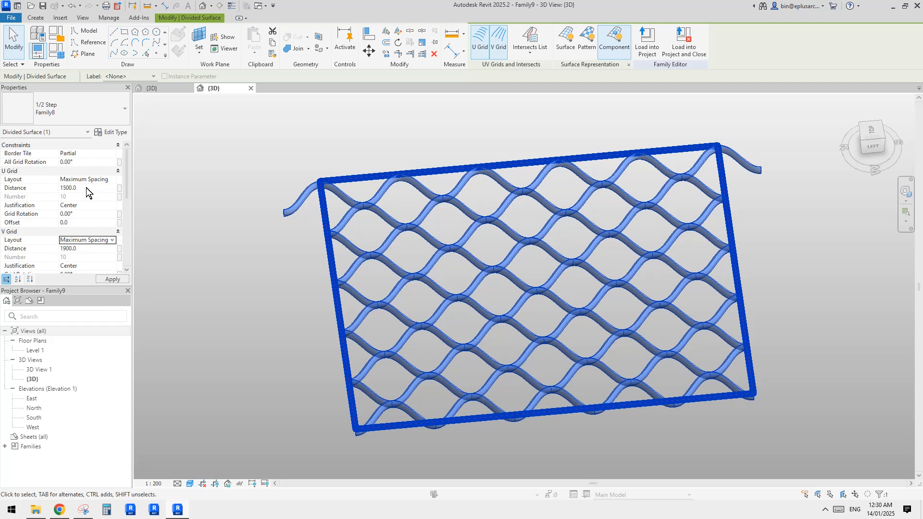
- Set the V grid distance of the divided surface to 1500
click(88, 250)
text(15)
shift+middle_drag(572, 299, 567, 395)
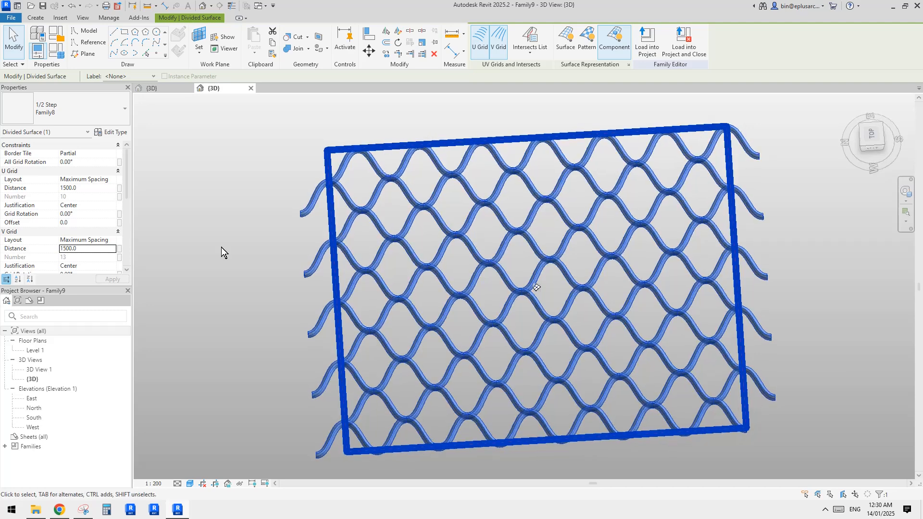
- Set the V grid distance of the divided surface to 3000
click(102, 249)
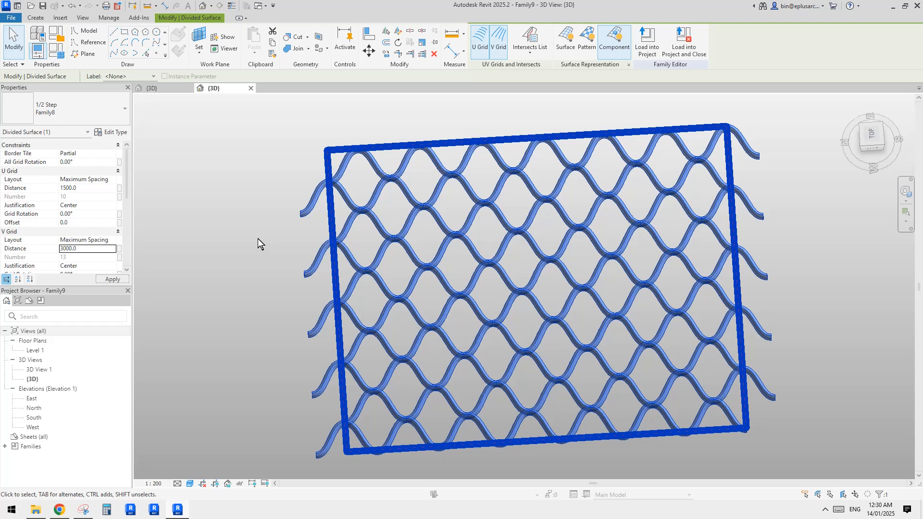
scroll(534, 280, down, 1)
scroll(605, 284, up, 1)
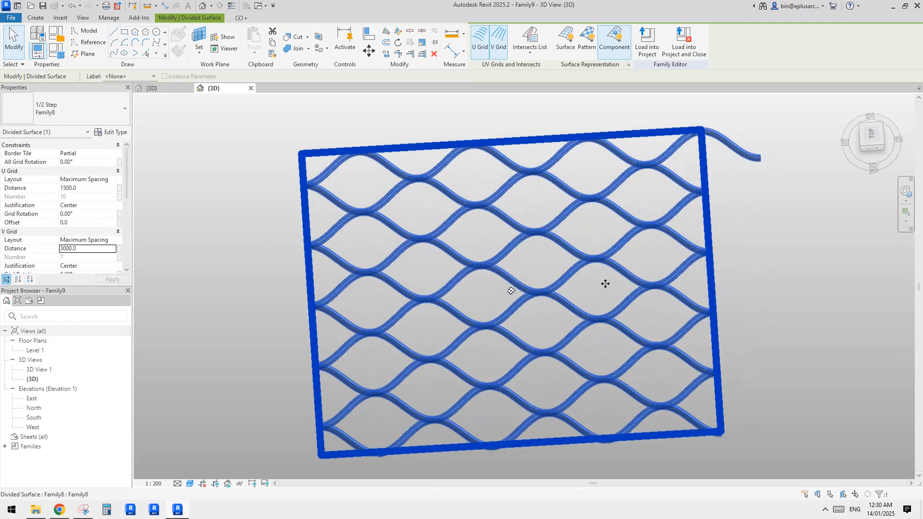
middle_drag(605, 284, 614, 275)
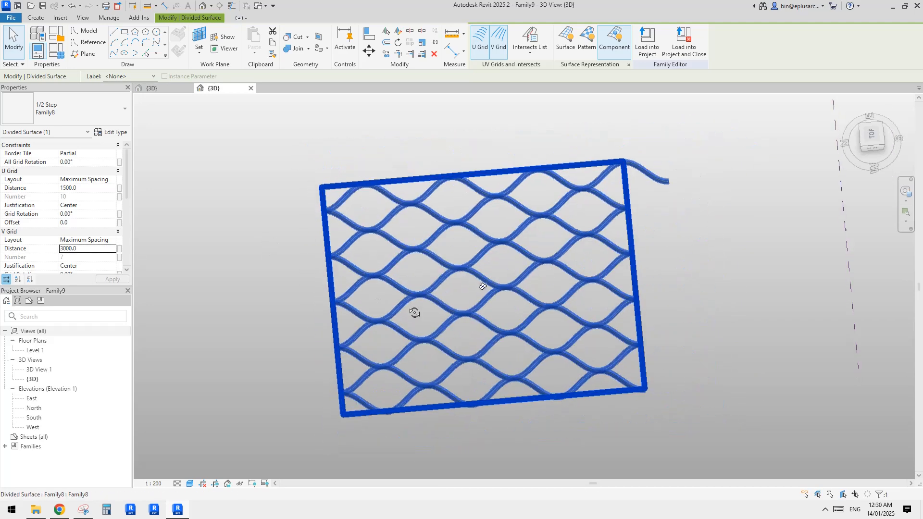
key(Escape)
mouse_move(387, 252)
shift+middle_down()
mouse_move(486, 226)
mouse_move(472, 283)
mouse_move(475, 270)
mouse_move(556, 295)
shift+middle_up()
click(509, 287)
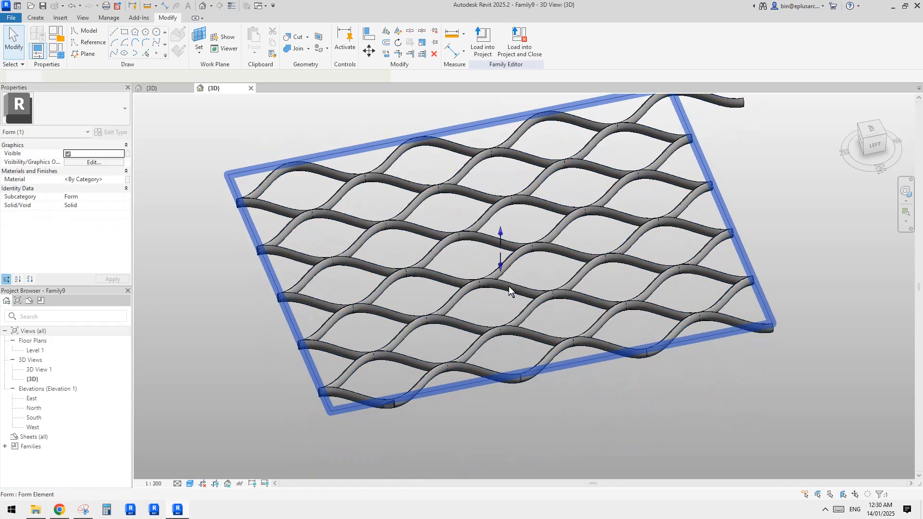
key(Tab)
click(509, 287)
scroll(492, 286, up, 1)
shift+middle_drag(494, 290, 498, 302)
key(Escape)
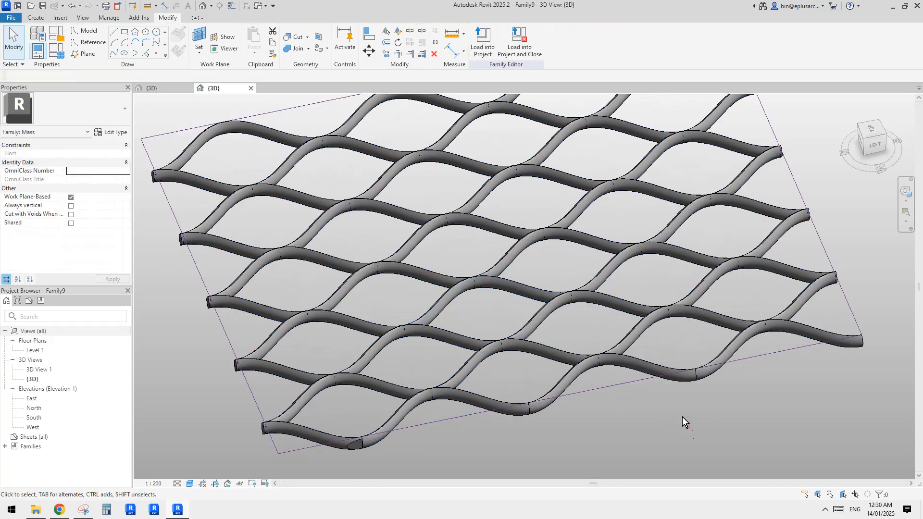
key(Tab)
click(524, 289)
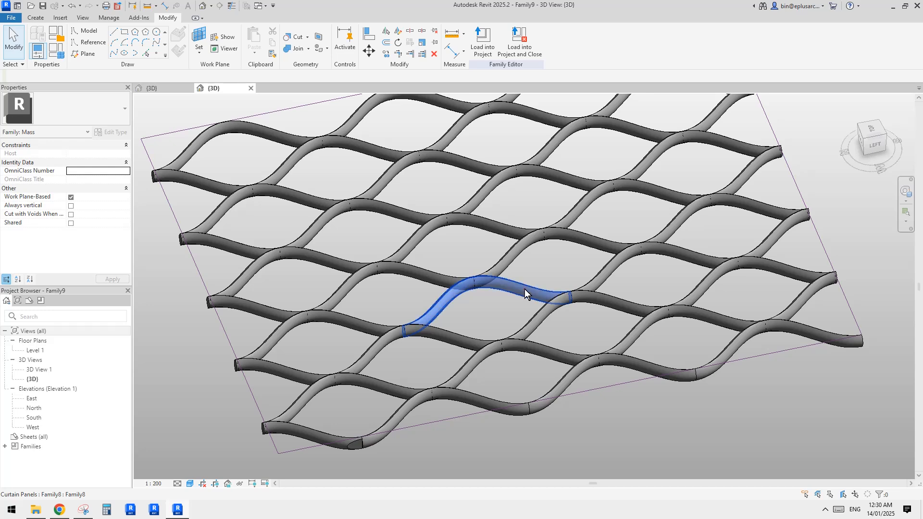
click(115, 137)
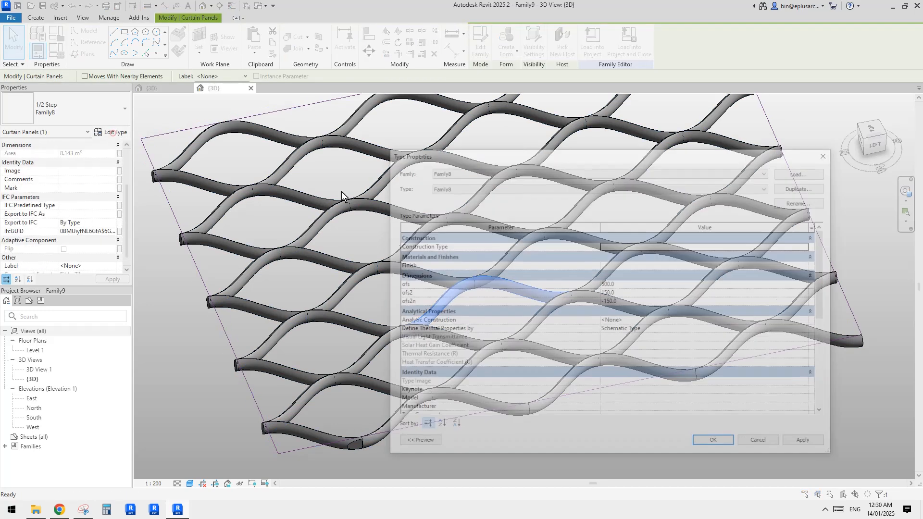
key(Escape)
scroll(544, 270, down, 2)
key(Escape)
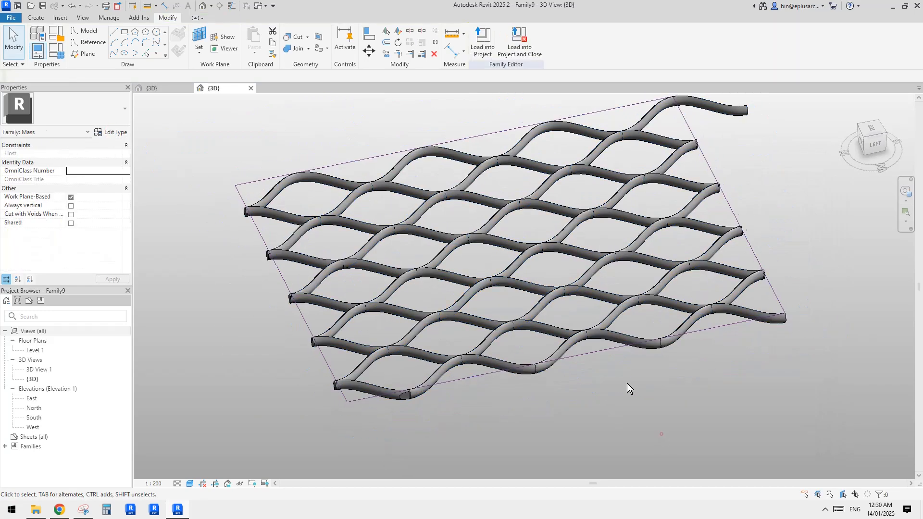
- Set the curtain panel type's ofs parameter to 900 and ofs2 to 300
key(Tab)
click(528, 287)
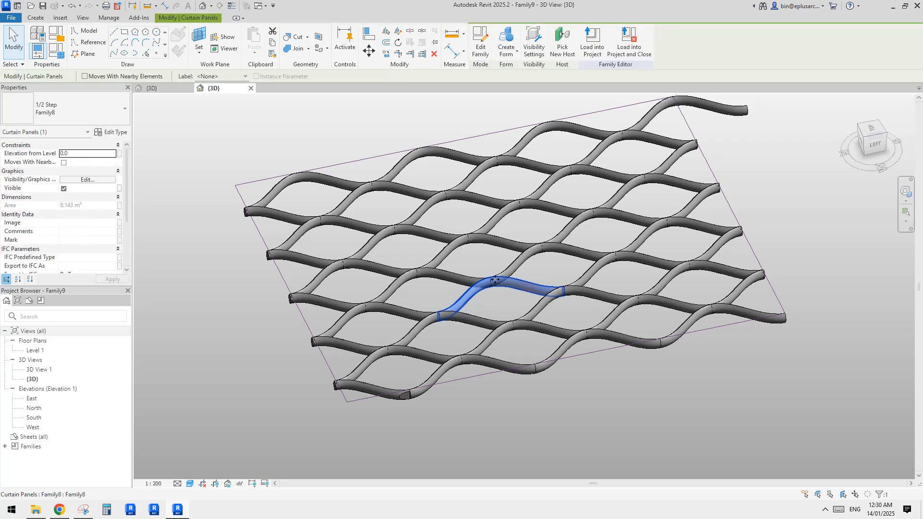
click(116, 134)
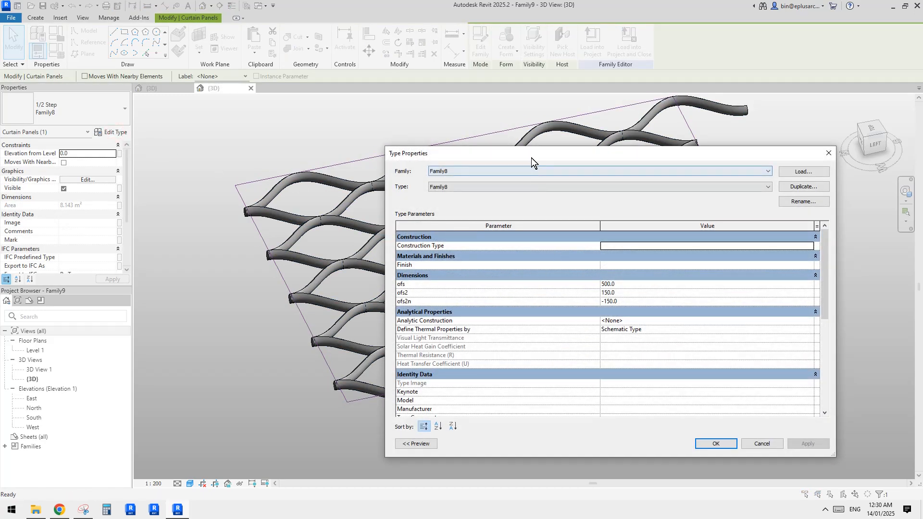
drag(531, 157, 663, 184)
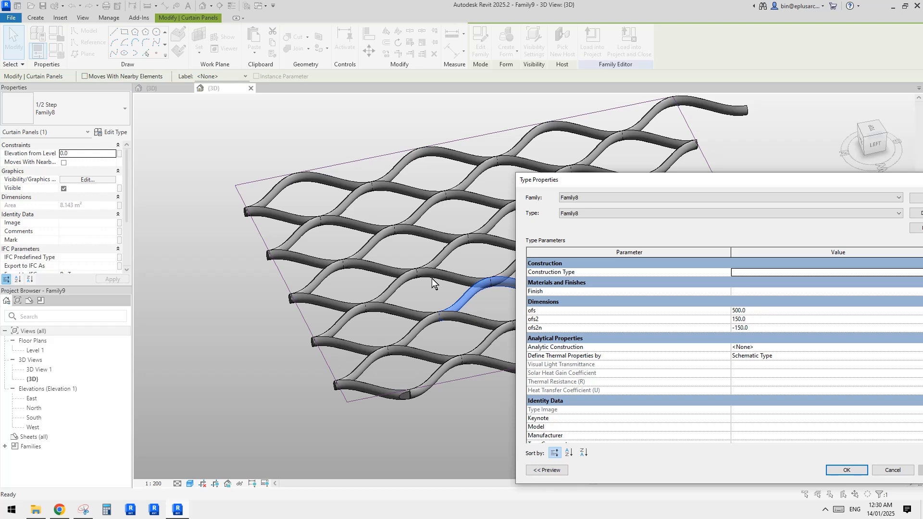
click(763, 314)
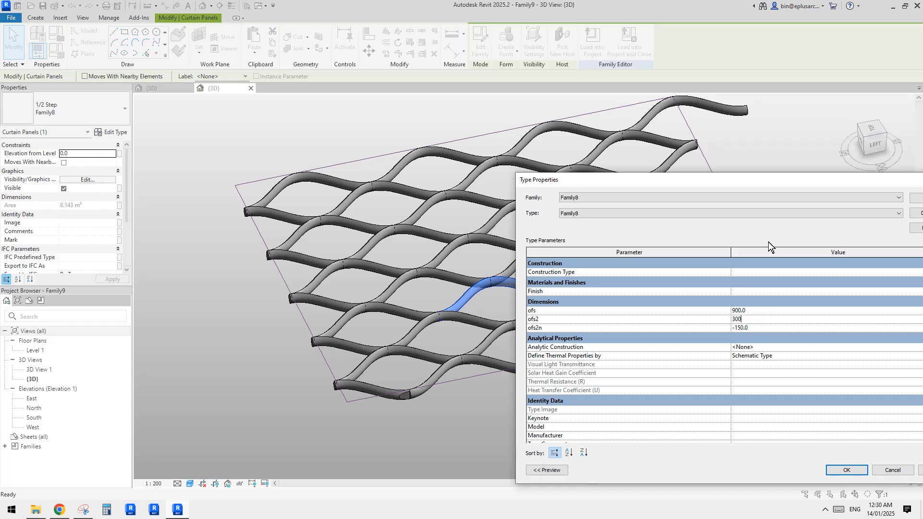
drag(765, 180, 633, 139)
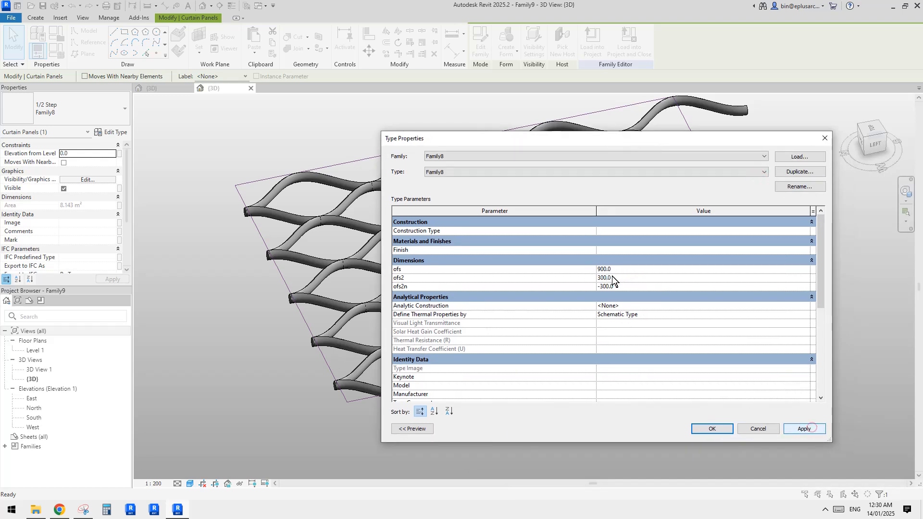
click(716, 428)
- Examine the lattice with its updated offsets and compare it with the reference facade photo in Chrome, returning to Revit
shift+middle_drag(606, 308, 718, 285)
click(753, 310)
shift+middle_drag(753, 310, 568, 365)
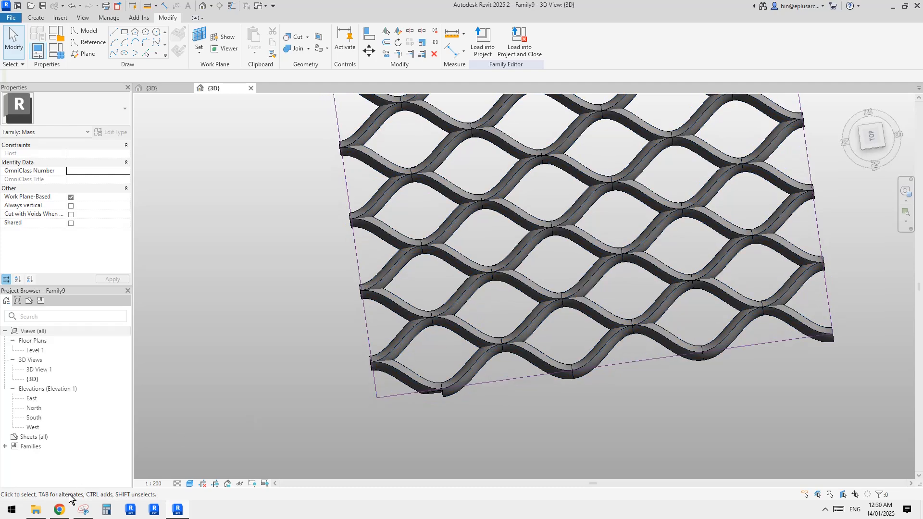
click(59, 510)
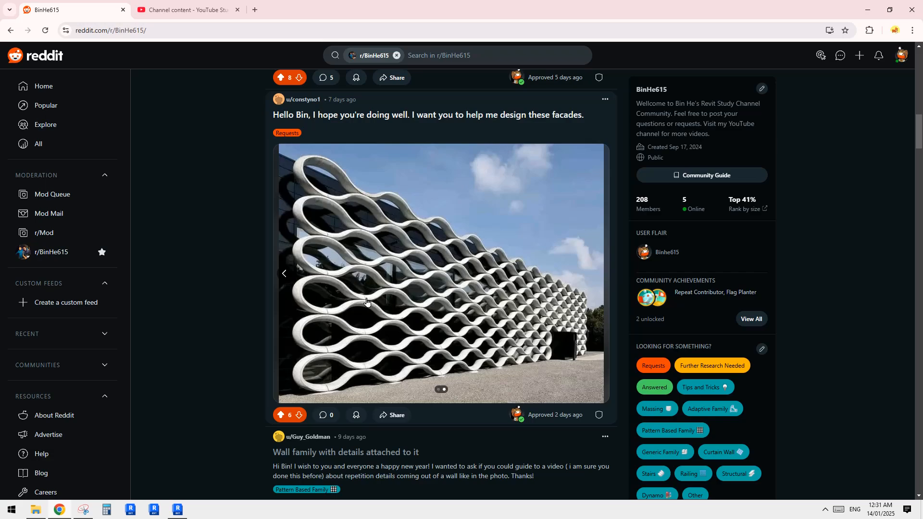
click(179, 510)
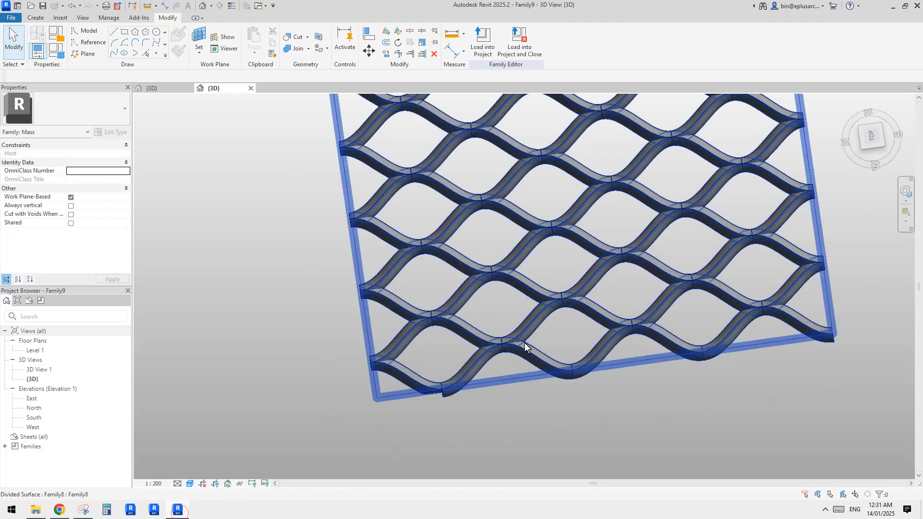
scroll(508, 345, up, 2)
mouse_move(592, 281)
shift+middle_down()
mouse_move(550, 305)
mouse_move(584, 299)
mouse_move(575, 288)
shift+middle_up()
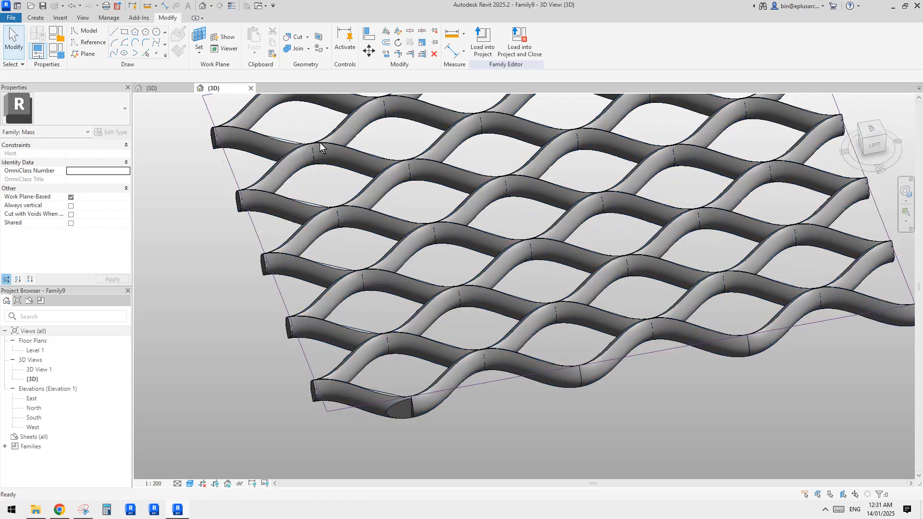
- Return to the Family8 curtain panel family and delete the solid form that follows the spline
click(168, 89)
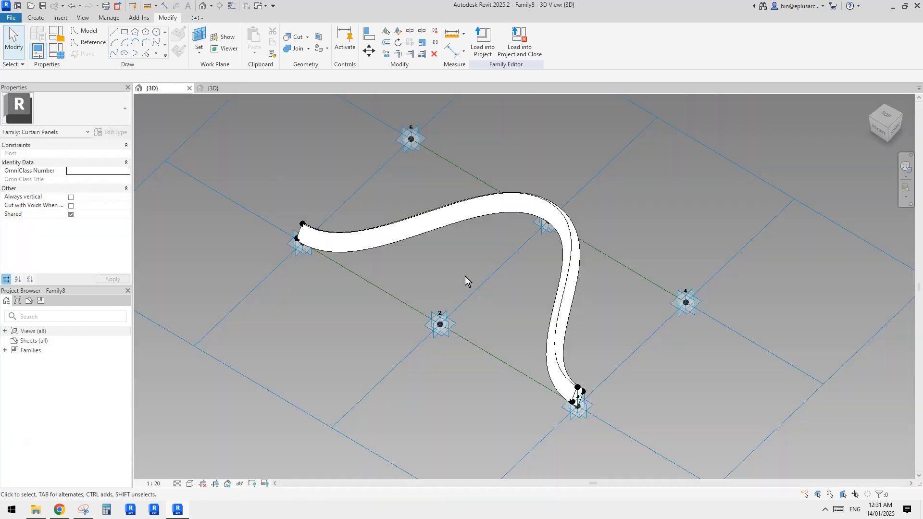
shift+middle_drag(465, 276, 463, 367)
scroll(464, 325, up, 2)
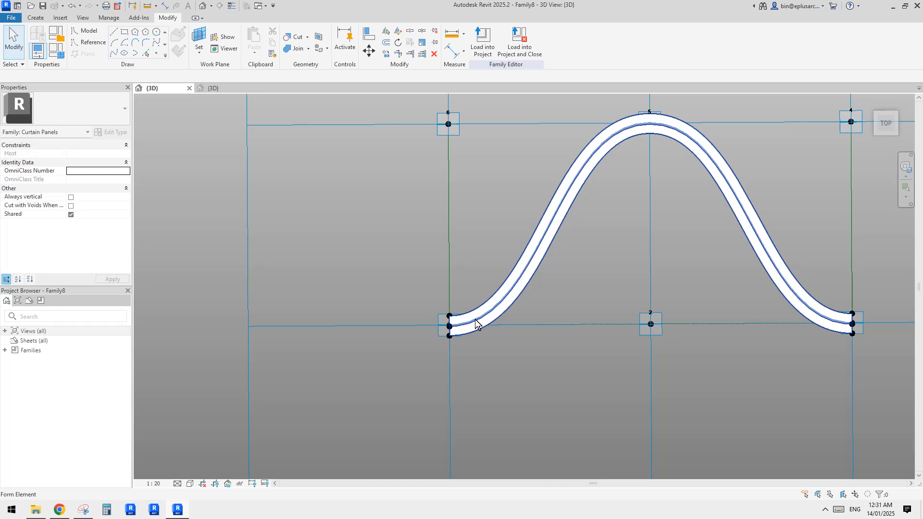
shift+middle_drag(476, 322, 580, 331)
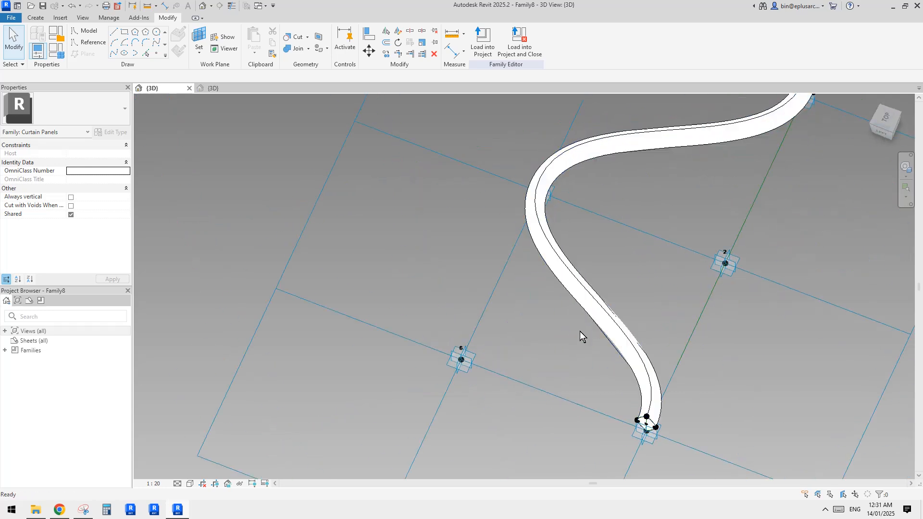
middle_drag(699, 395, 637, 296)
scroll(595, 328, up, 3)
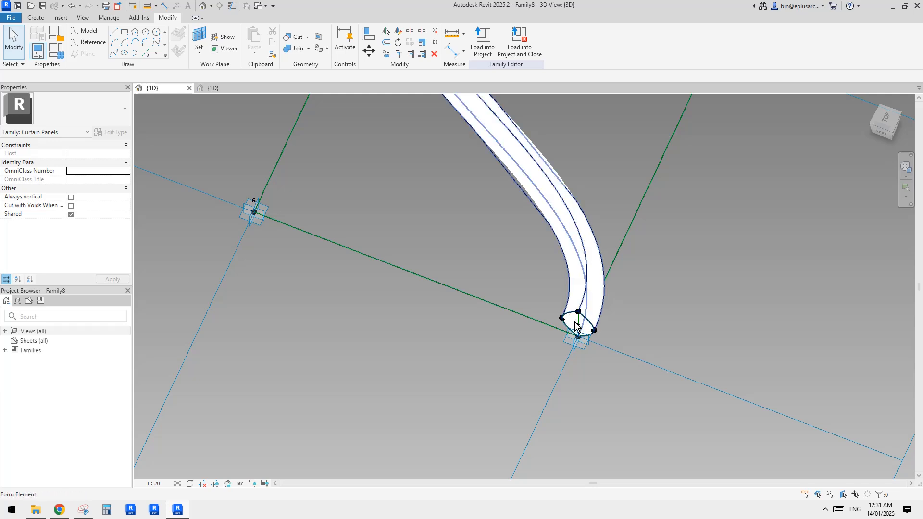
shift+middle_drag(577, 326, 615, 178)
click(613, 193)
scroll(614, 211, up, 2)
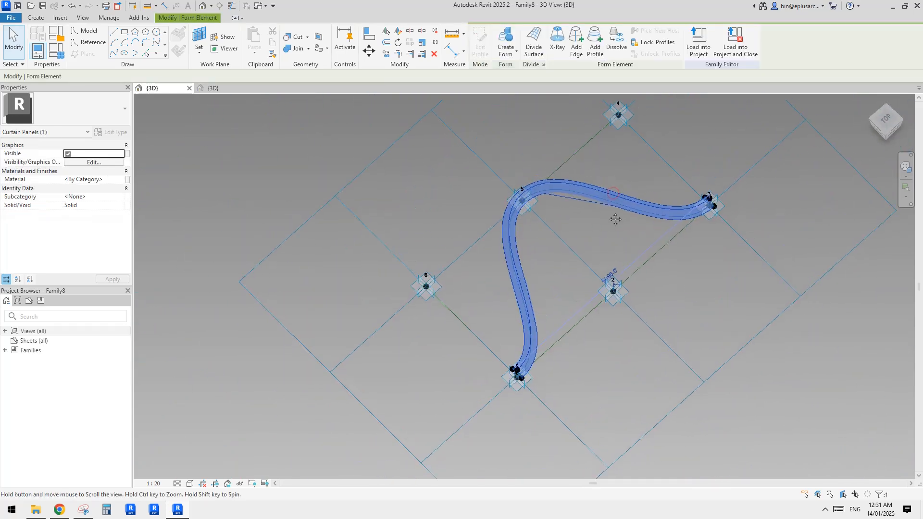
key(Delete)
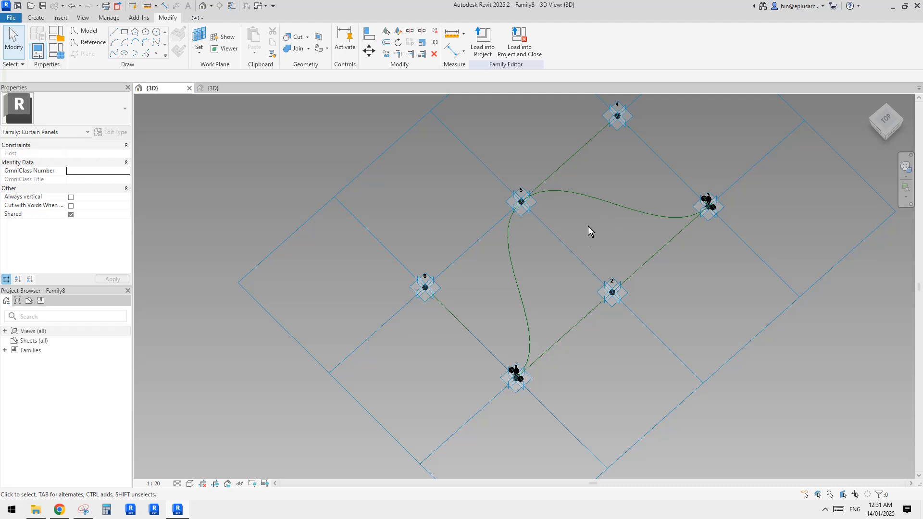
- Move the profile's host reference point along the spline, a short distance away from placement point 1
shift+middle_drag(588, 226, 599, 383)
scroll(450, 340, up, 4)
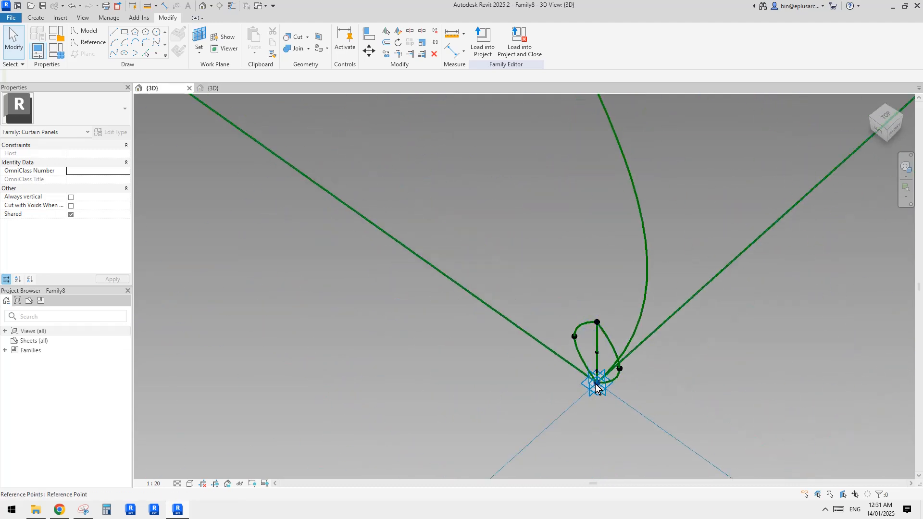
drag(596, 385, 652, 307)
scroll(639, 306, down, 2)
shift+middle_drag(639, 306, 547, 299)
click(617, 302)
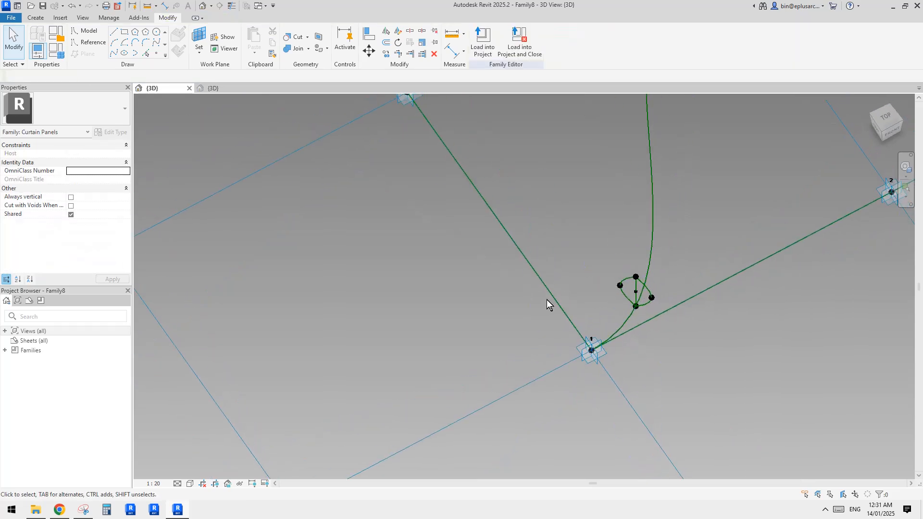
- Place a reference point on the reference line between points 6 and 1, near point 1, and set its measurement type to Segment Length
click(155, 52)
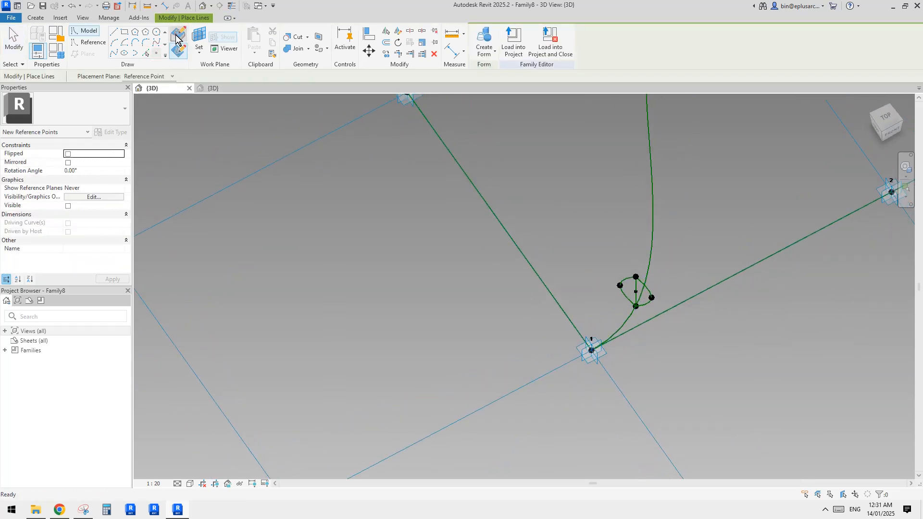
click(569, 317)
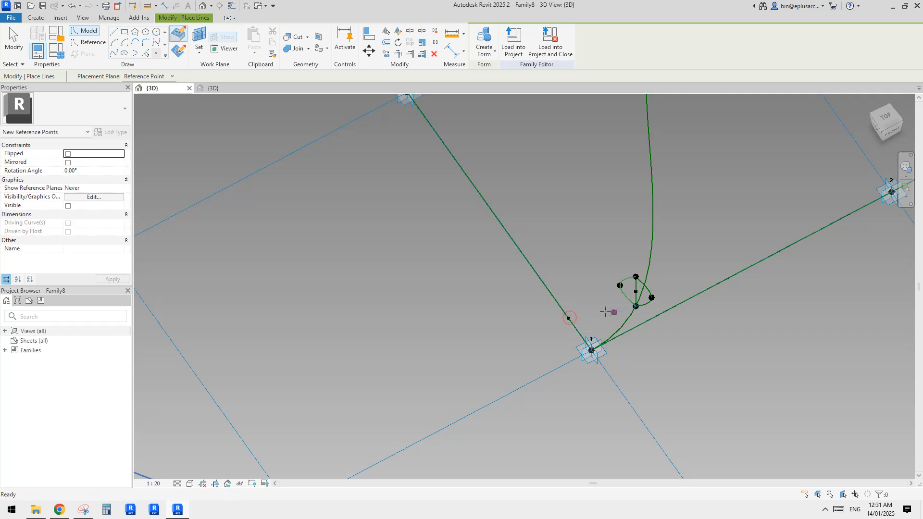
key(Escape)
key(Escape)
click(568, 318)
scroll(577, 321, down, 2)
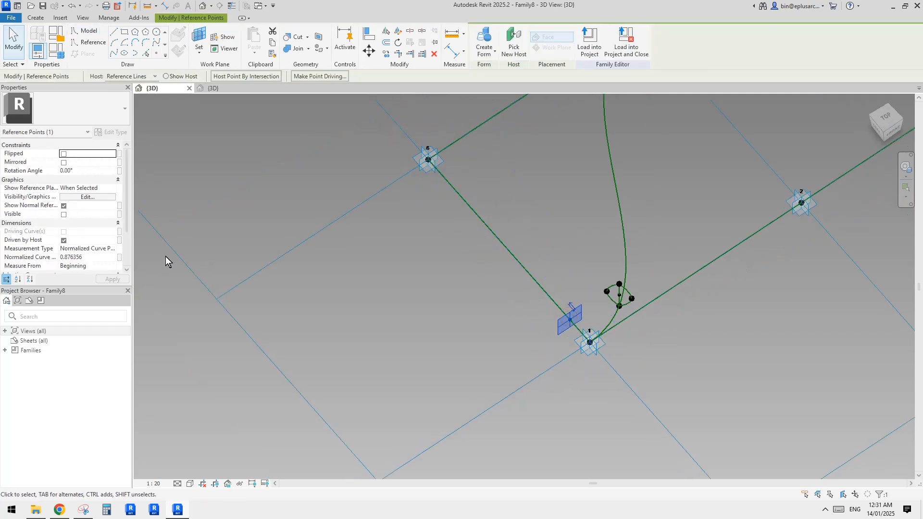
click(113, 249)
click(74, 272)
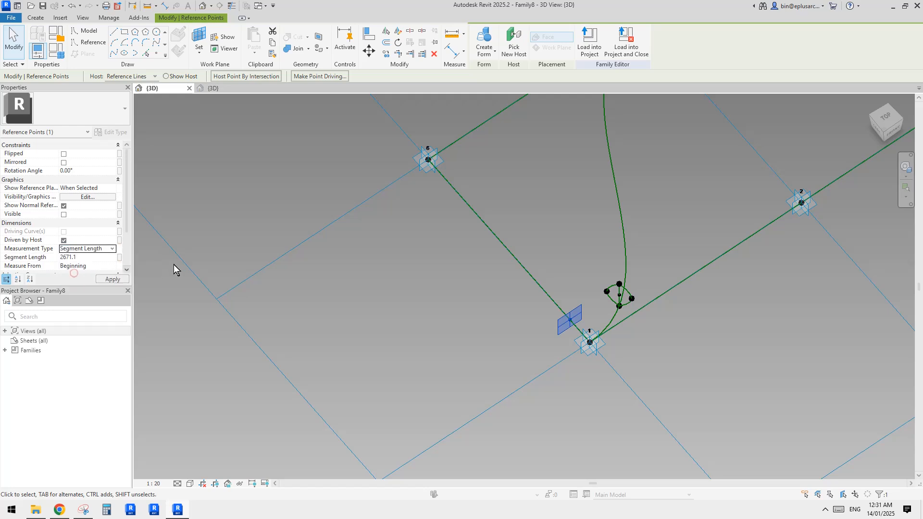
- Try to associate the new point's segment length with ofs2 and measure it from the end of the line
click(120, 259)
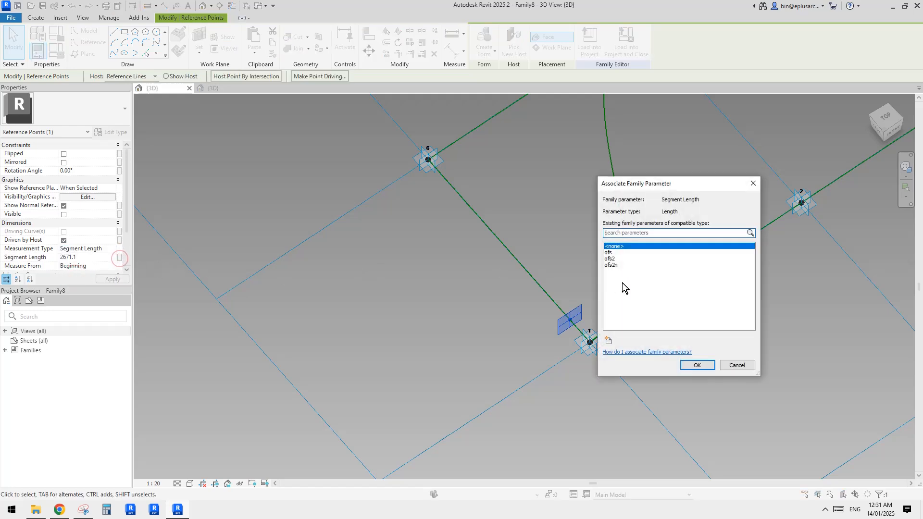
click(604, 259)
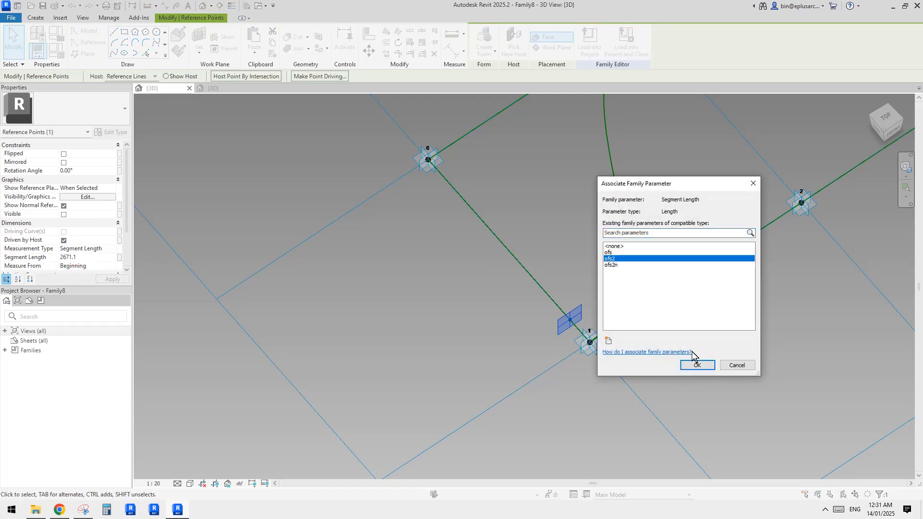
click(697, 366)
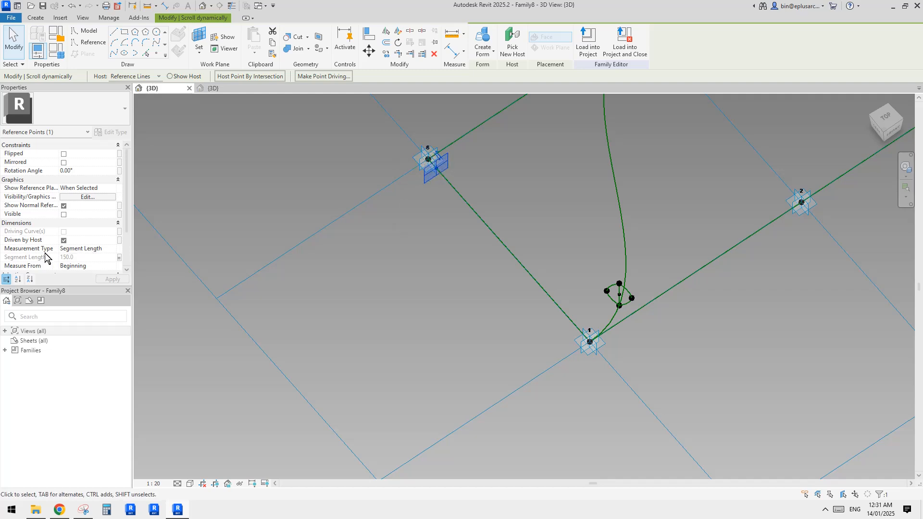
click(112, 266)
click(76, 284)
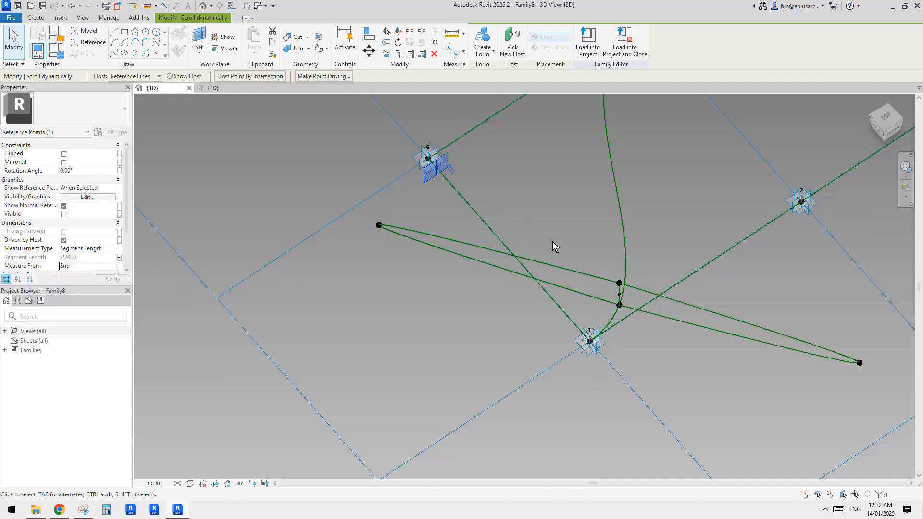
key(ctrl+z)
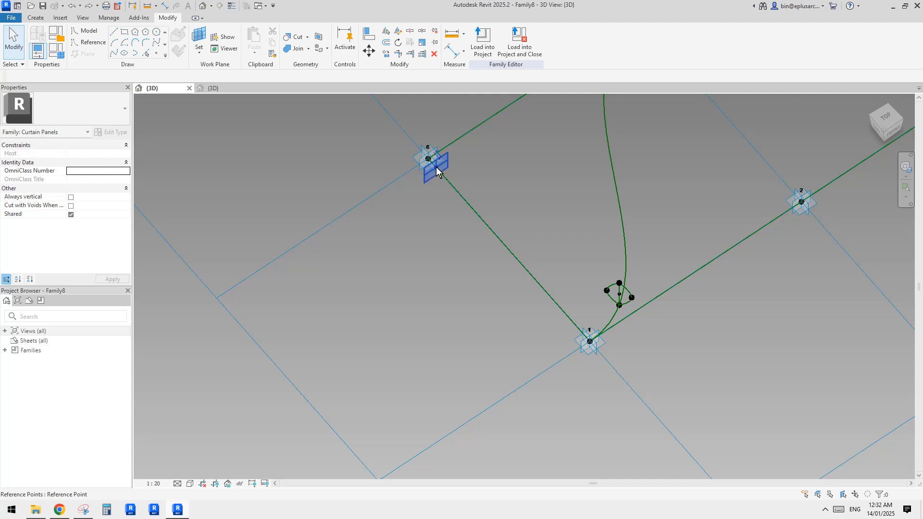
- Remove the ofs2 association from the reference point's segment length
click(436, 166)
click(118, 258)
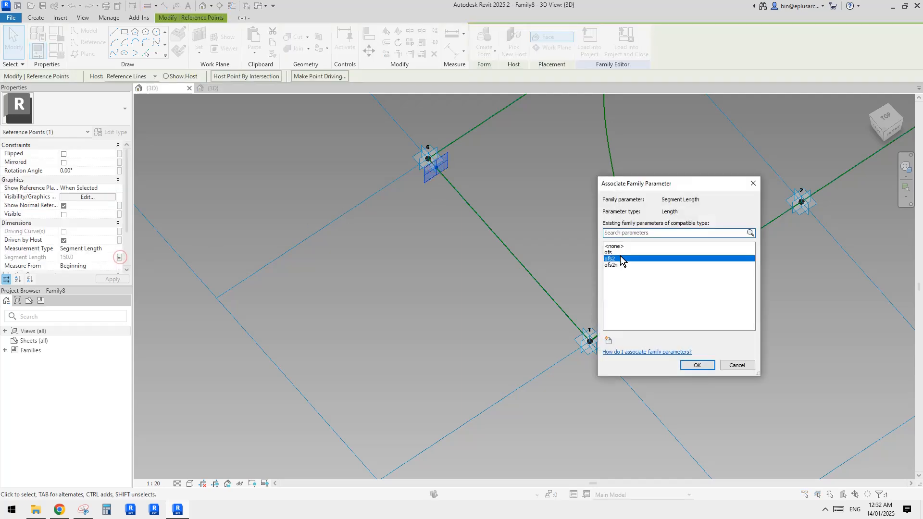
click(696, 364)
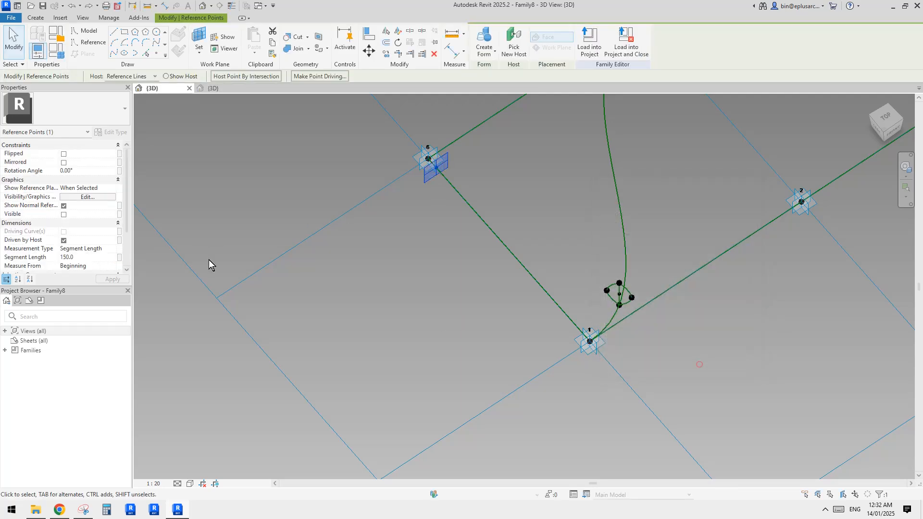
- Set the reference point to measure from End, and associate its segment length with the ofs2 parameter
click(113, 266)
click(83, 282)
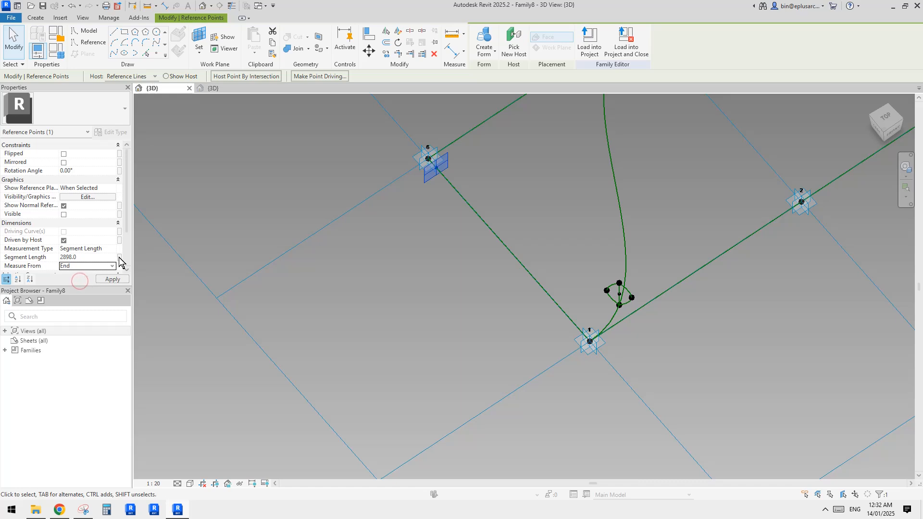
click(120, 258)
click(611, 259)
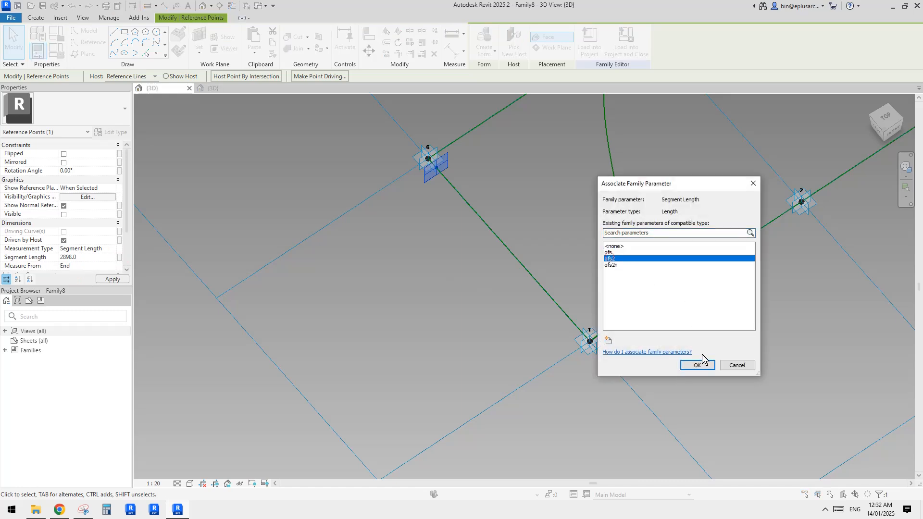
click(698, 365)
- Place a reference point on the reference line between points 4 and 3, close to point 3
shift+middle_drag(705, 365, 679, 370)
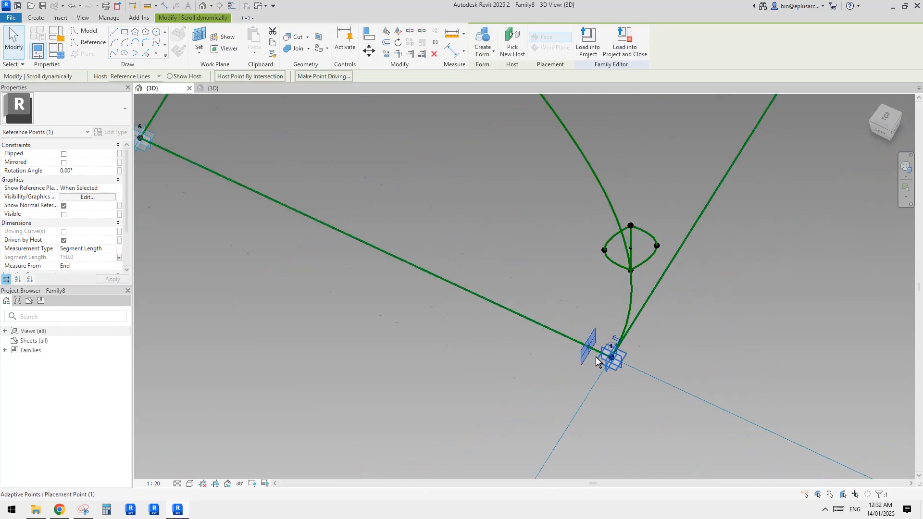
shift+middle_drag(589, 350, 643, 325)
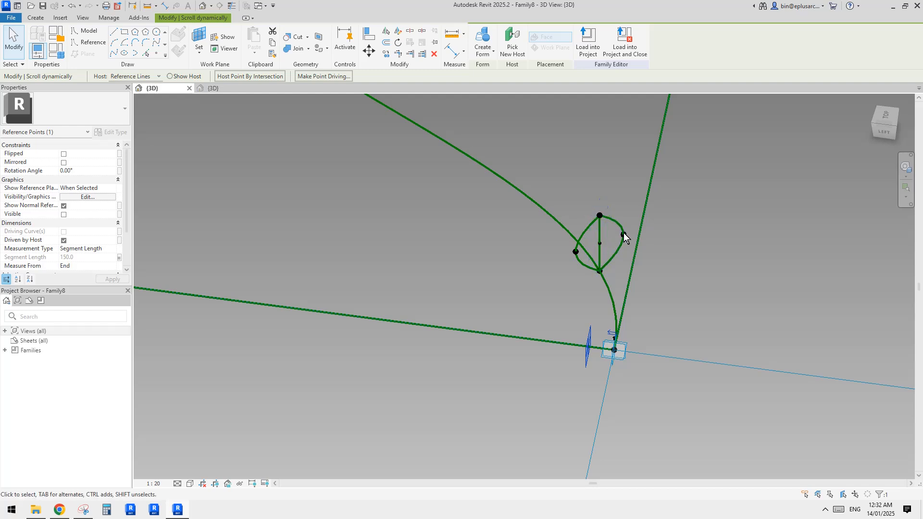
shift+middle_drag(619, 242, 458, 380)
scroll(560, 355, down, 4)
scroll(682, 217, down, 3)
middle_drag(683, 216, 507, 349)
middle_drag(648, 221, 571, 254)
scroll(607, 231, down, 1)
key(Tab)
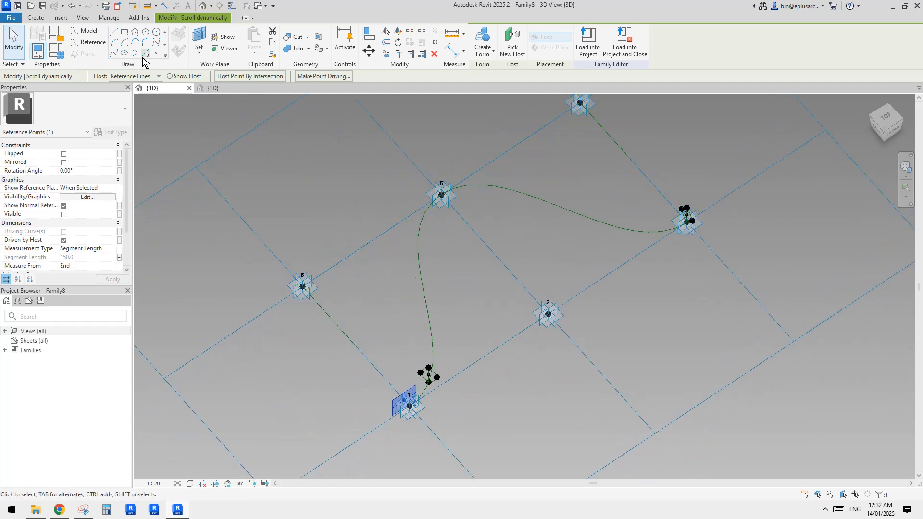
click(156, 53)
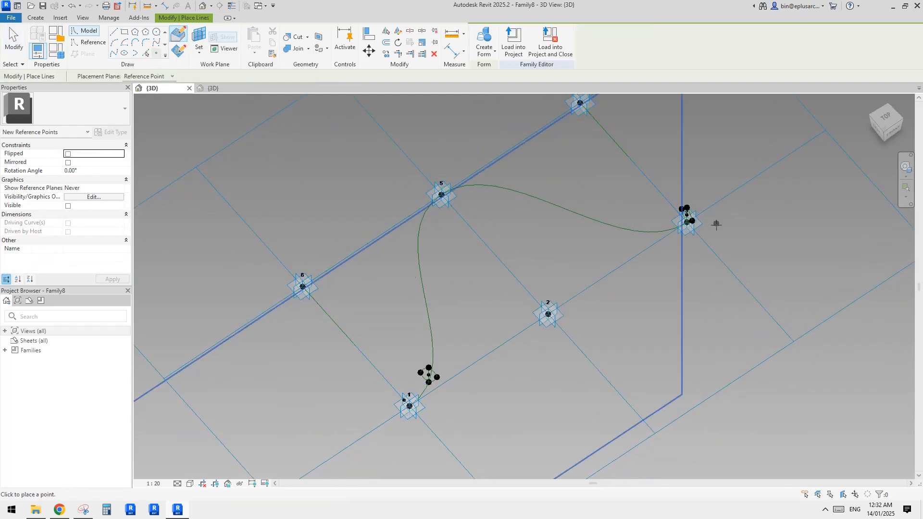
scroll(716, 233, up, 1)
middle_drag(715, 235, 713, 249)
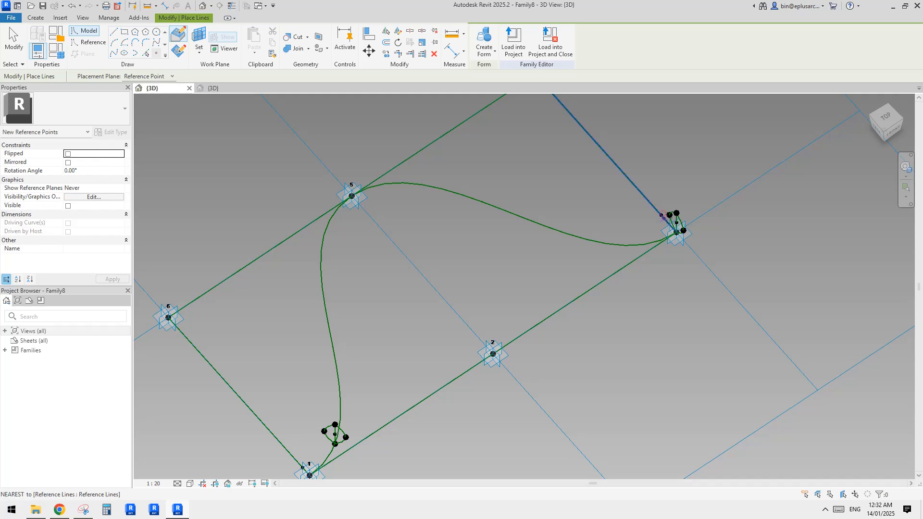
click(662, 216)
key(Escape)
click(662, 218)
shift+middle_drag(664, 218, 744, 253)
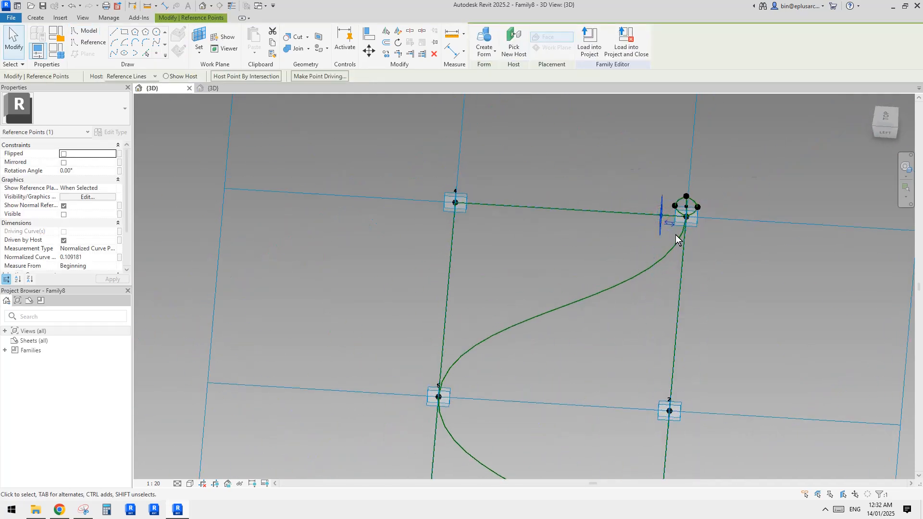
shift+middle_drag(670, 224, 676, 241)
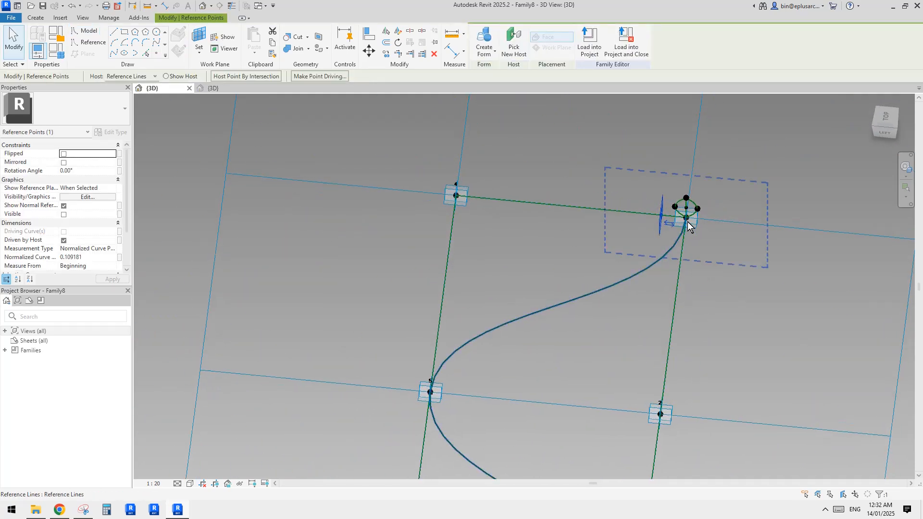
- Set the measurement type of the new point near point 3 to Segment Length and associate its segment length with ofs2
click(119, 258)
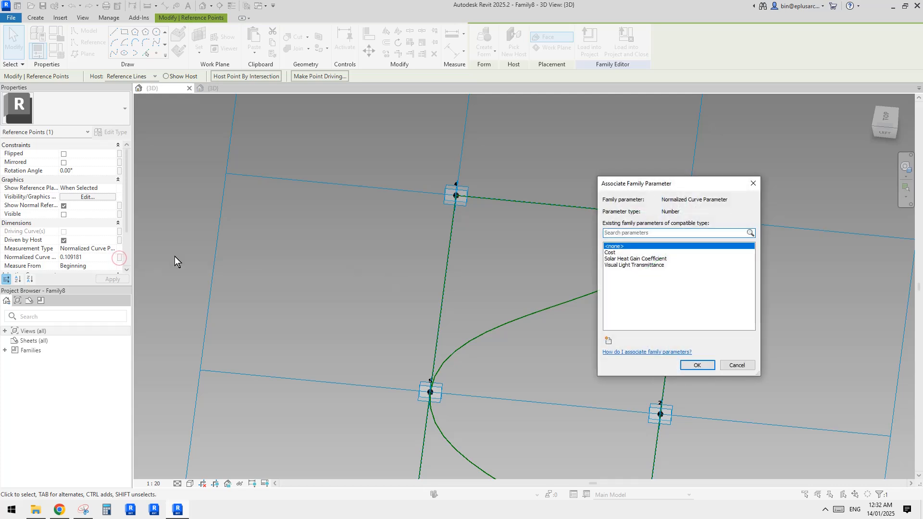
key(Escape)
click(85, 249)
click(80, 272)
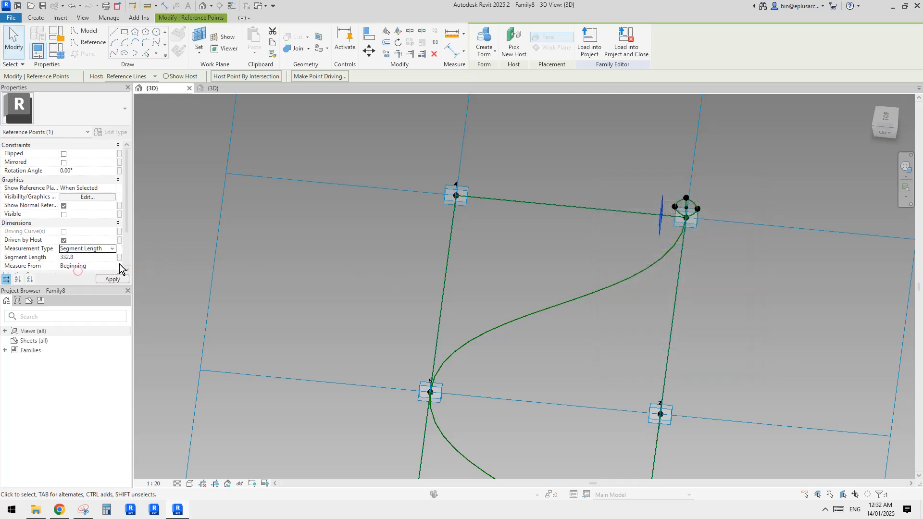
click(120, 258)
click(616, 259)
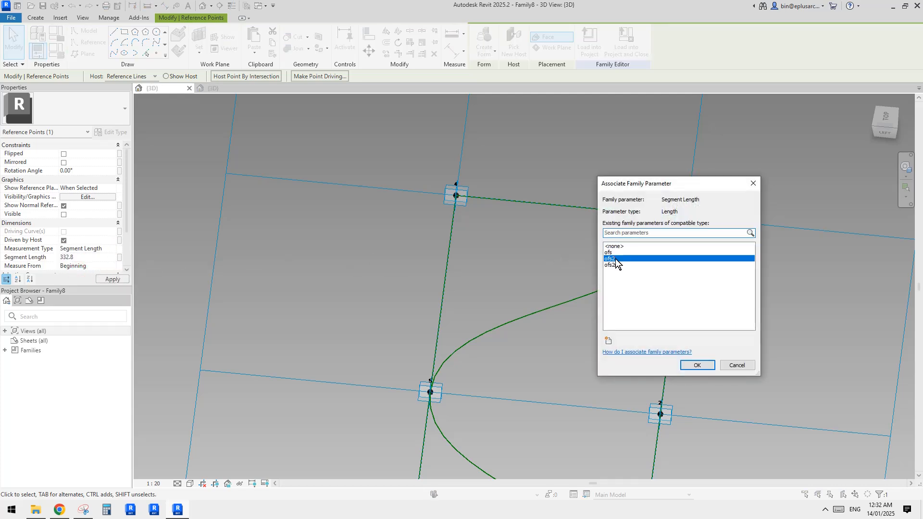
click(697, 366)
- Set the work plane to the reference point beside point 1 and place another reference point on it, using Draw on Work Plane
shift+middle_drag(778, 298, 587, 299)
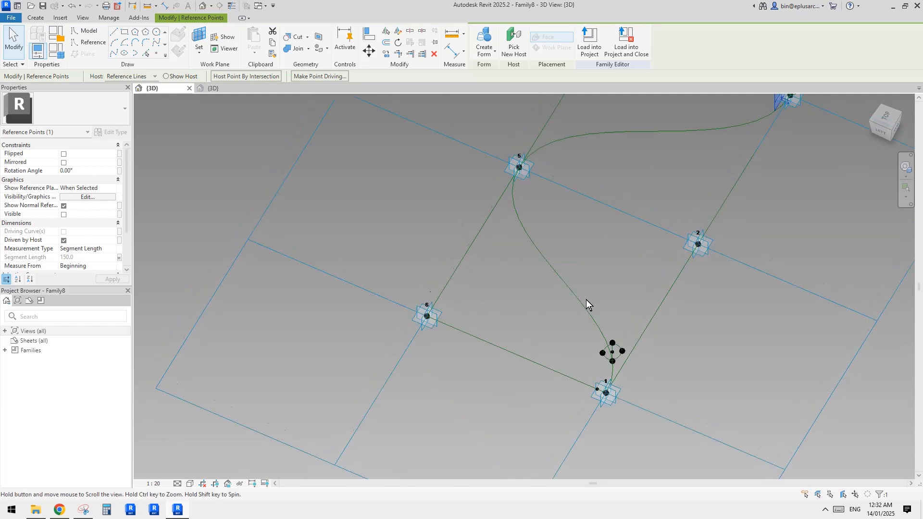
scroll(594, 368, up, 3)
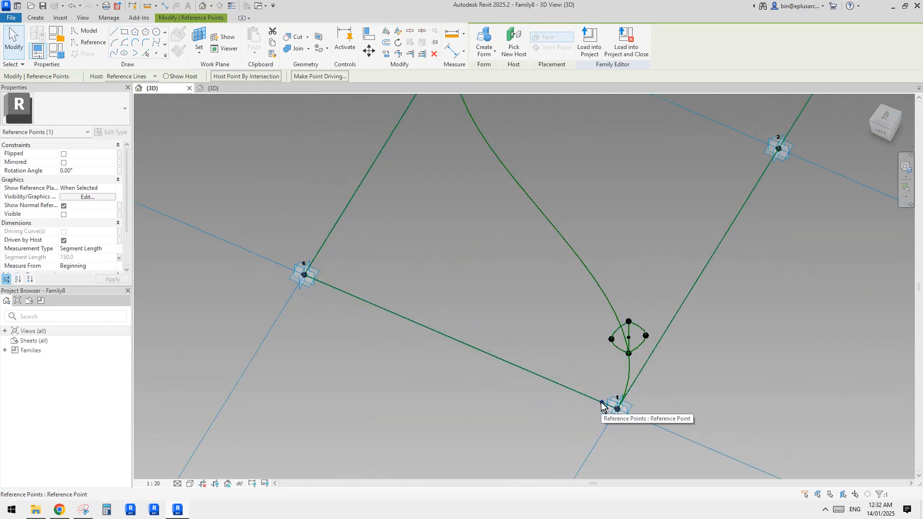
scroll(604, 404, down, 2)
shift+middle_drag(610, 404, 598, 410)
scroll(604, 407, up, 1)
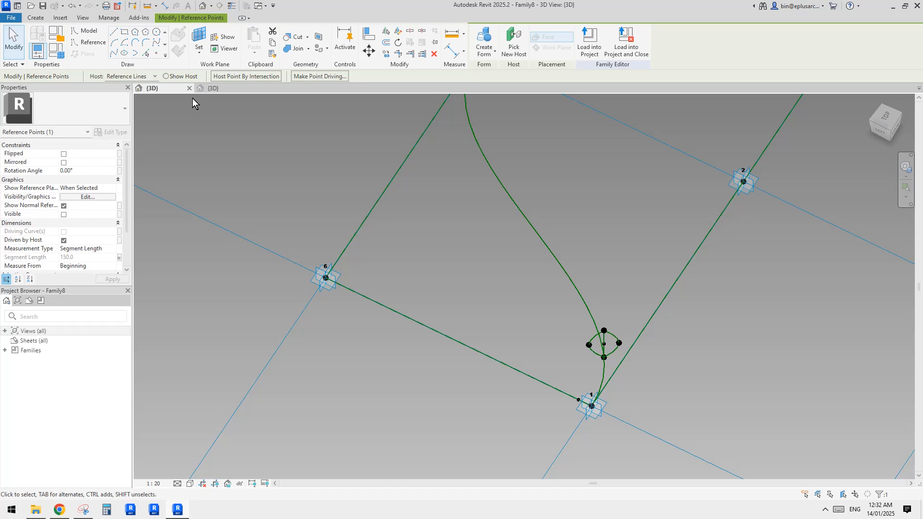
click(157, 55)
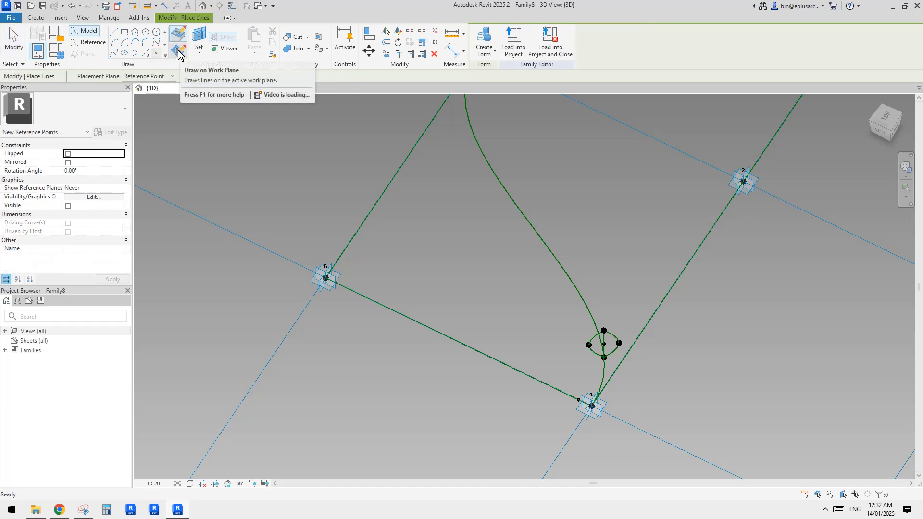
click(177, 53)
click(199, 41)
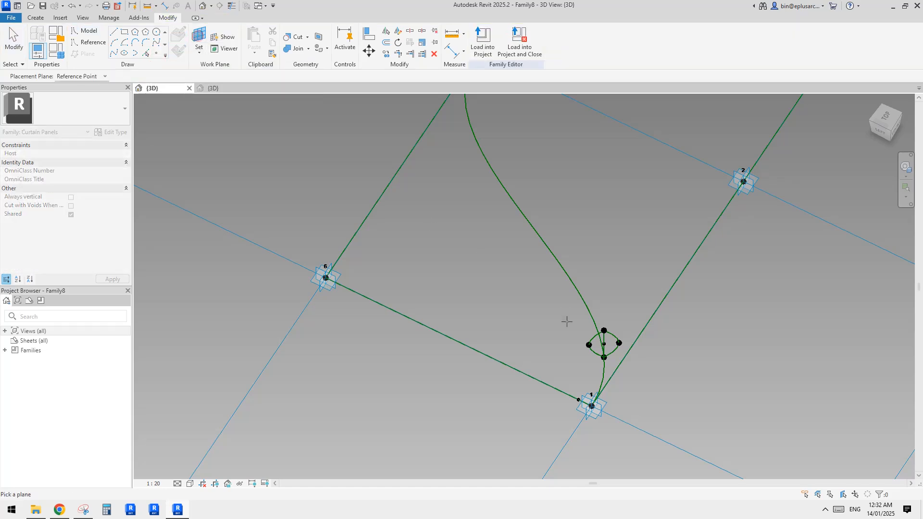
click(579, 400)
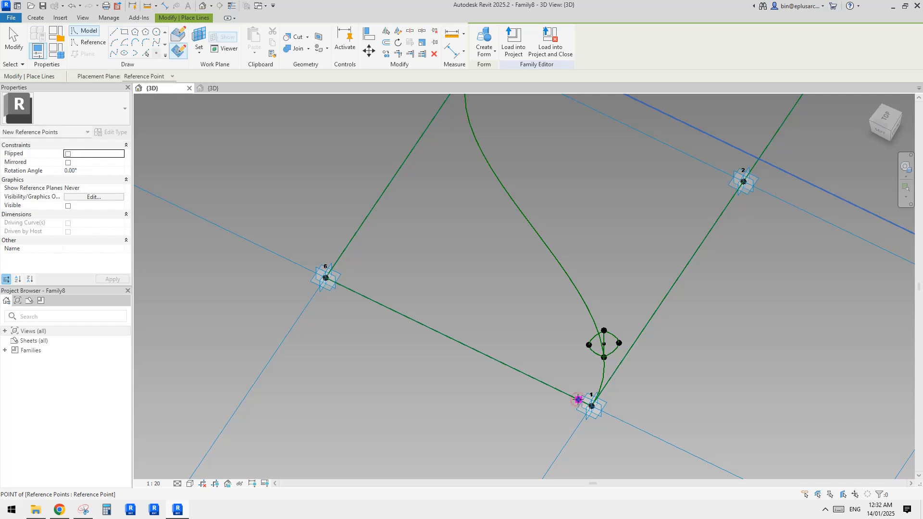
click(579, 400)
click(509, 287)
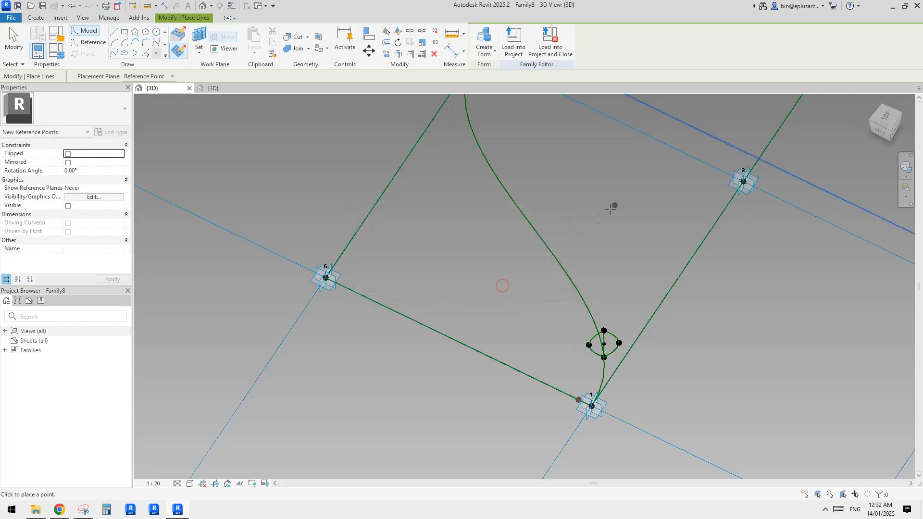
- Set the work plane to the reference point beside point 3, place another reference point on it, and leave the point command
middle_drag(613, 207, 528, 257)
click(199, 44)
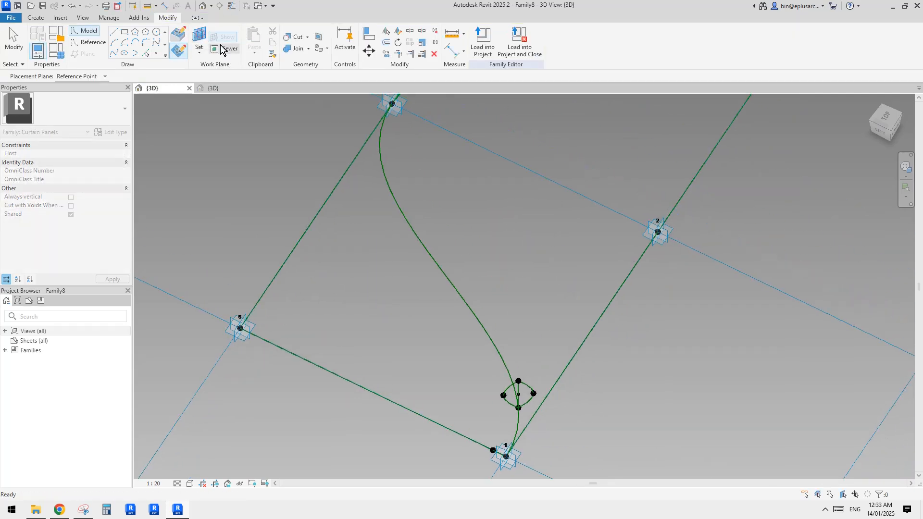
middle_drag(670, 207, 535, 355)
scroll(650, 163, up, 2)
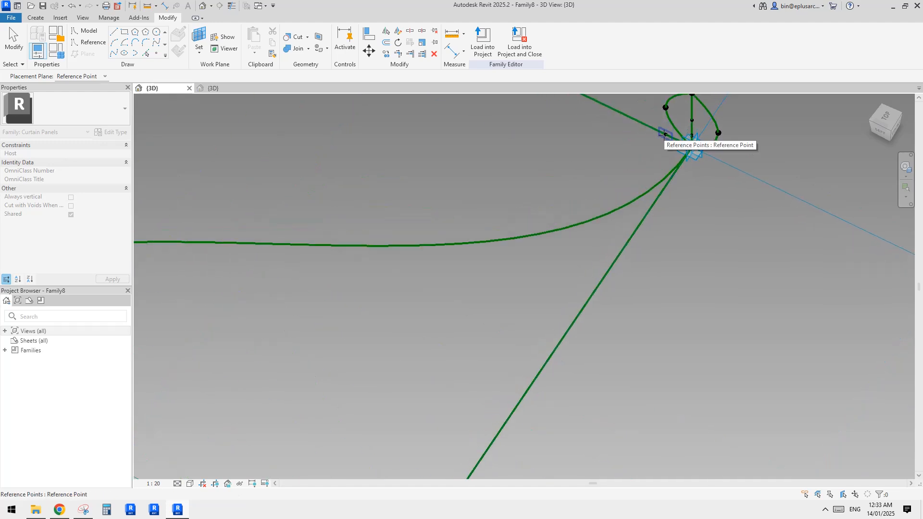
click(665, 136)
click(664, 146)
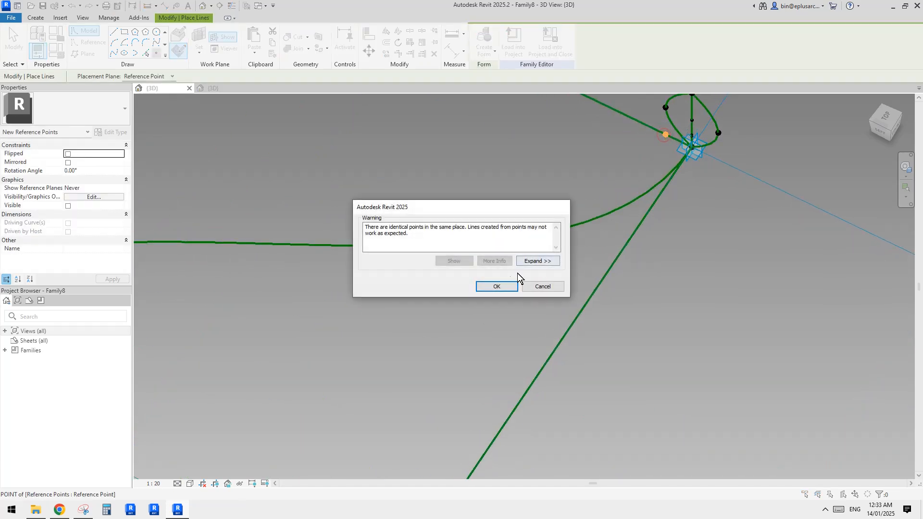
click(499, 286)
key(Escape)
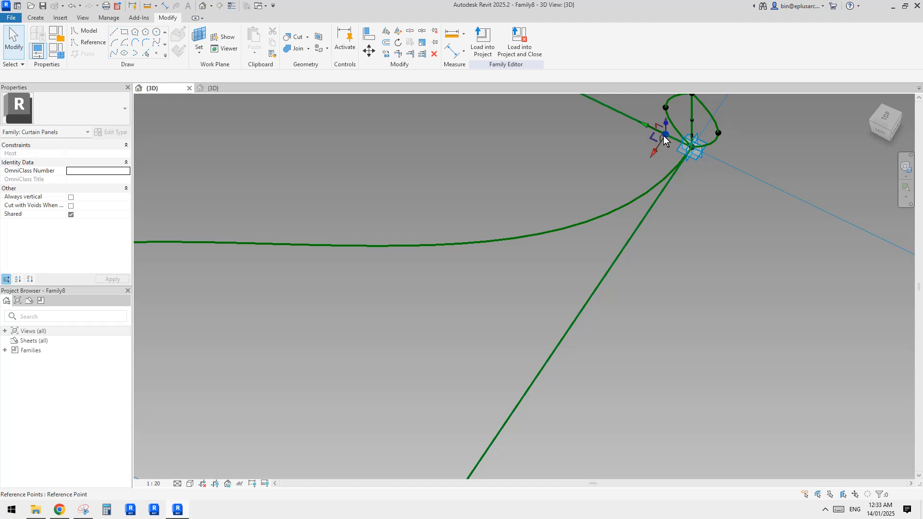
- Set the offset of the hosted reference points beside points 3 and 1 to 1.0
click(664, 135)
click(87, 247)
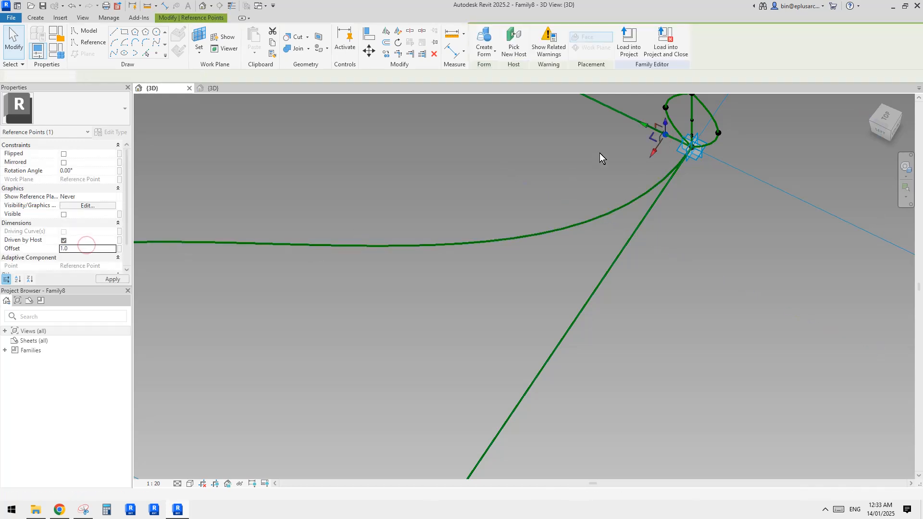
scroll(541, 210, down, 2)
middle_drag(487, 340, 594, 113)
scroll(404, 420, up, 3)
middle_drag(404, 420, 483, 346)
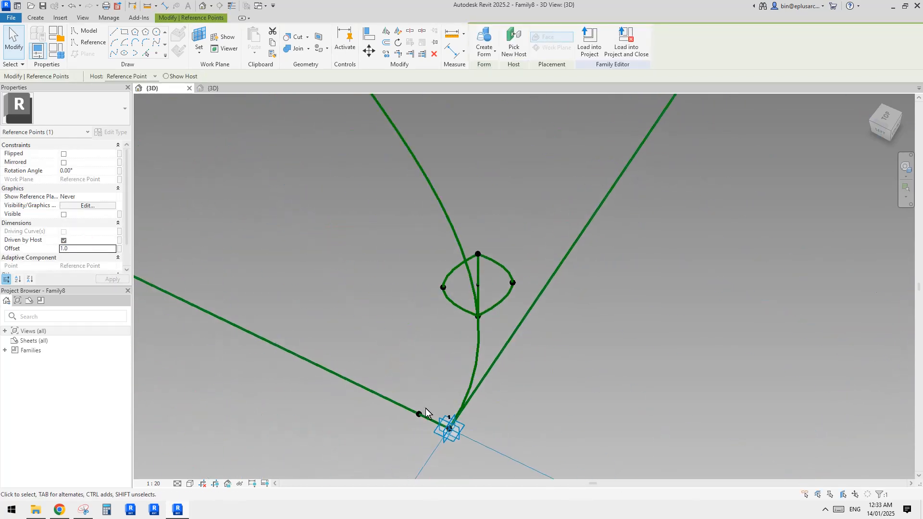
click(418, 412)
click(91, 249)
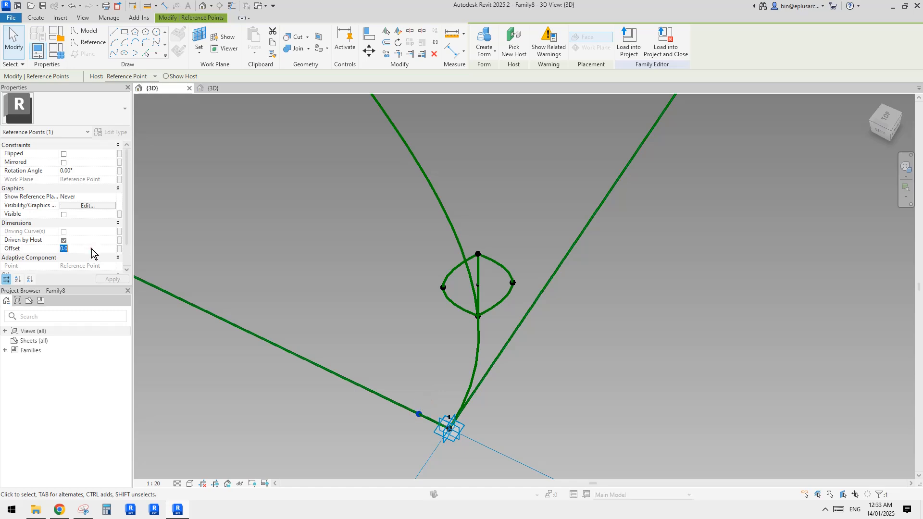
middle_drag(418, 427, 466, 336)
scroll(466, 336, up, 4)
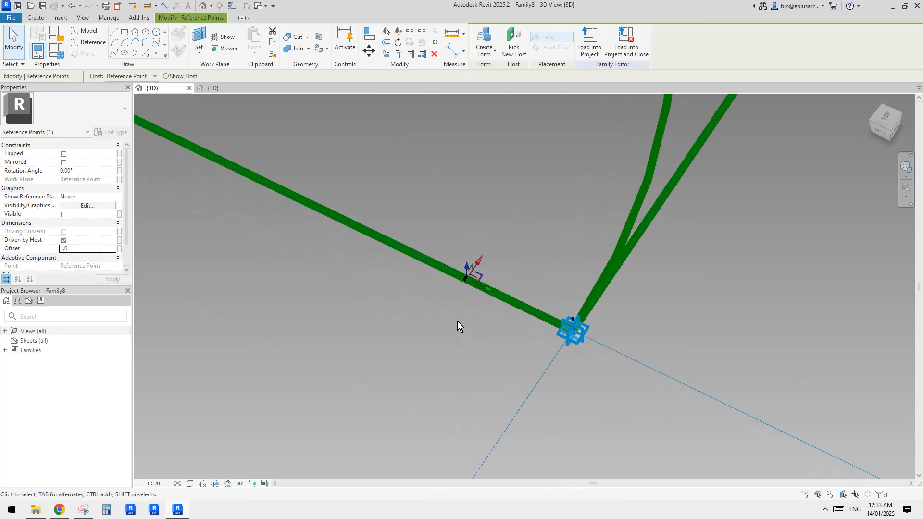
- Examine the gap between the offset point and its host point beside point 1, using thin lines temporarily
click(458, 320)
scroll(461, 289, up, 2)
scroll(476, 268, up, 3)
middle_drag(469, 277, 466, 293)
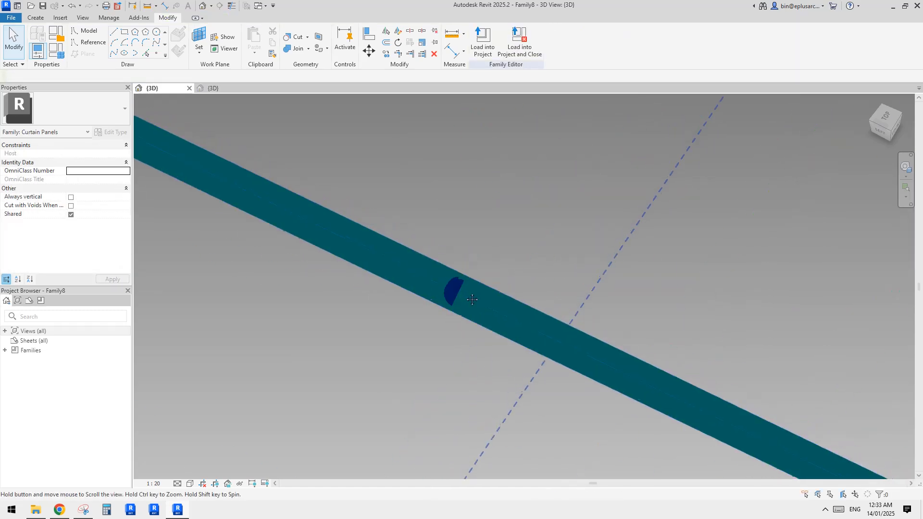
key(t)
key(l)
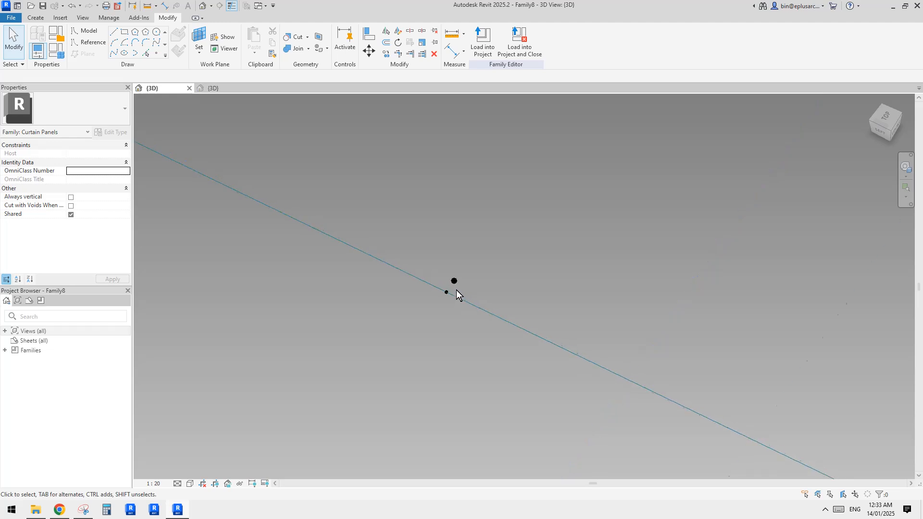
click(454, 281)
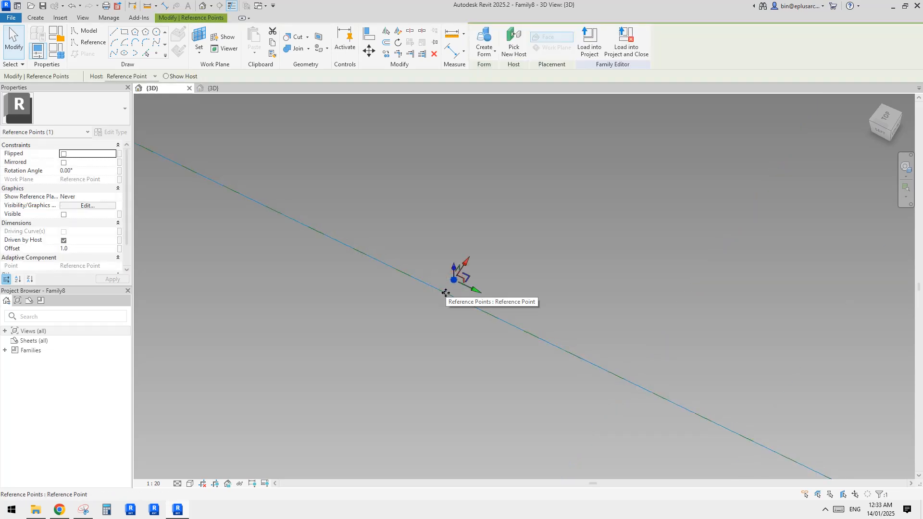
scroll(452, 303, down, 6)
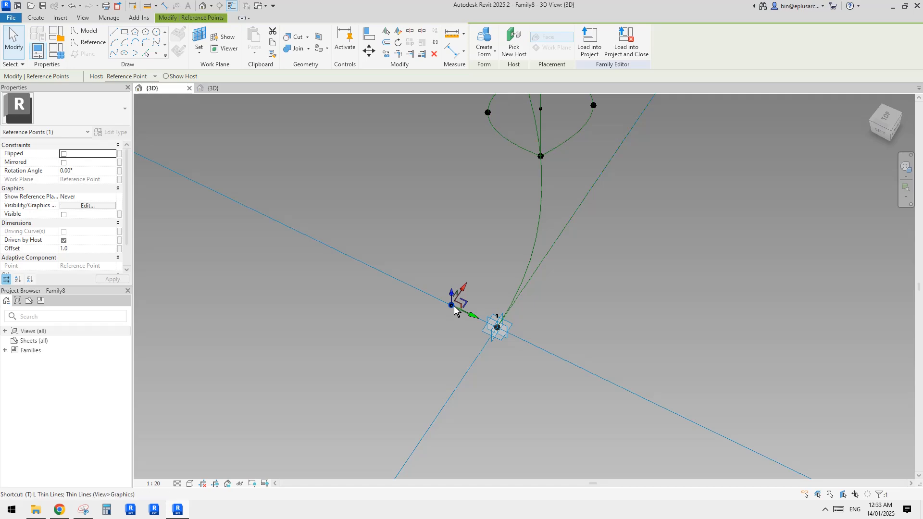
key(l)
key(Escape)
- Create a spline through the offset point beside point 1, point 5 and the offset point beside point 3, as a reference line
scroll(462, 303, down, 3)
middle_drag(478, 313, 519, 373)
scroll(501, 333, down, 2)
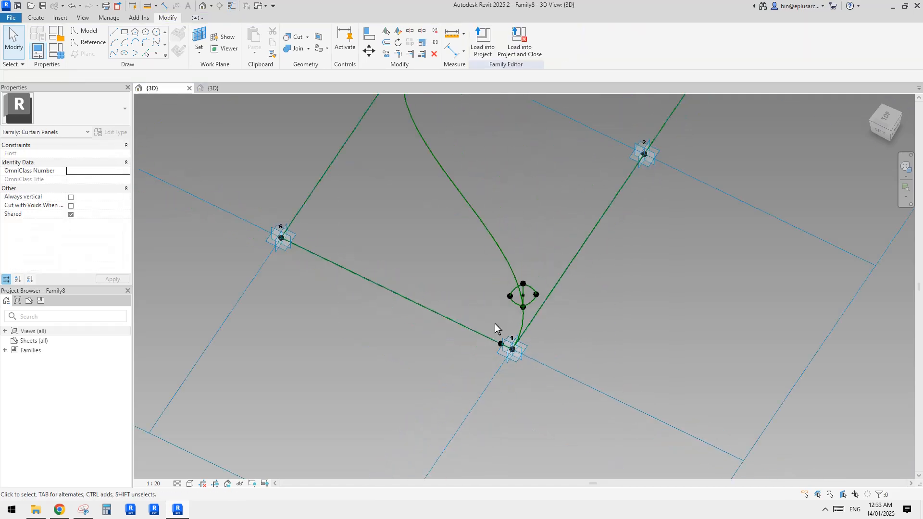
drag(505, 357, 505, 358)
middle_drag(438, 120, 482, 303)
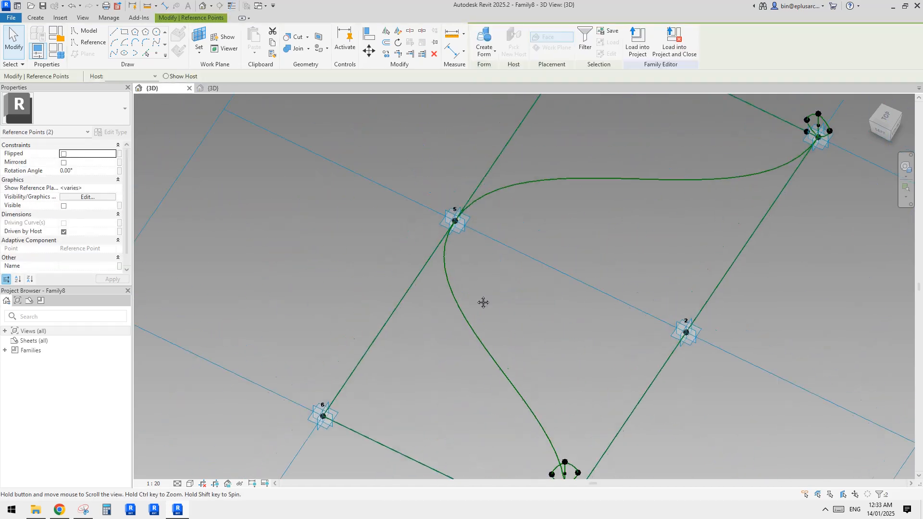
ctrl+drag(428, 183, 486, 264)
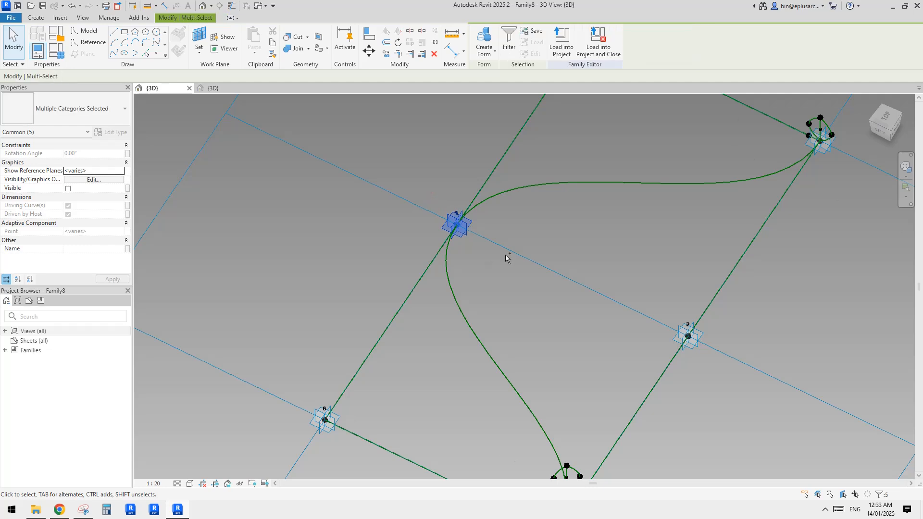
middle_drag(816, 116, 737, 192)
scroll(738, 191, up, 5)
ctrl+drag(702, 183, 711, 223)
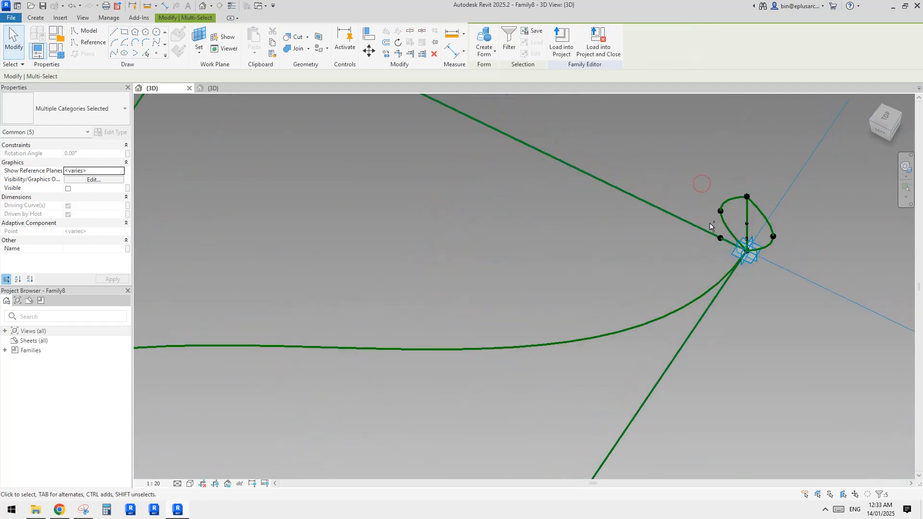
click(510, 43)
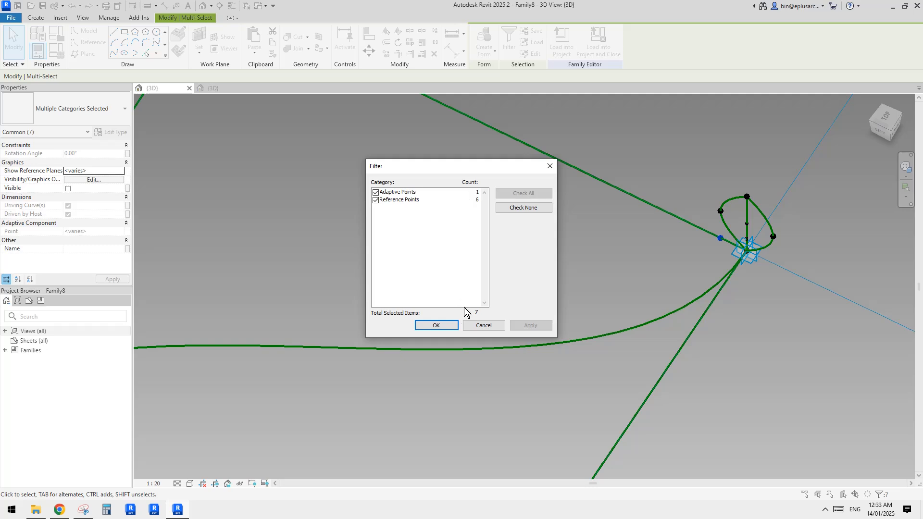
click(443, 326)
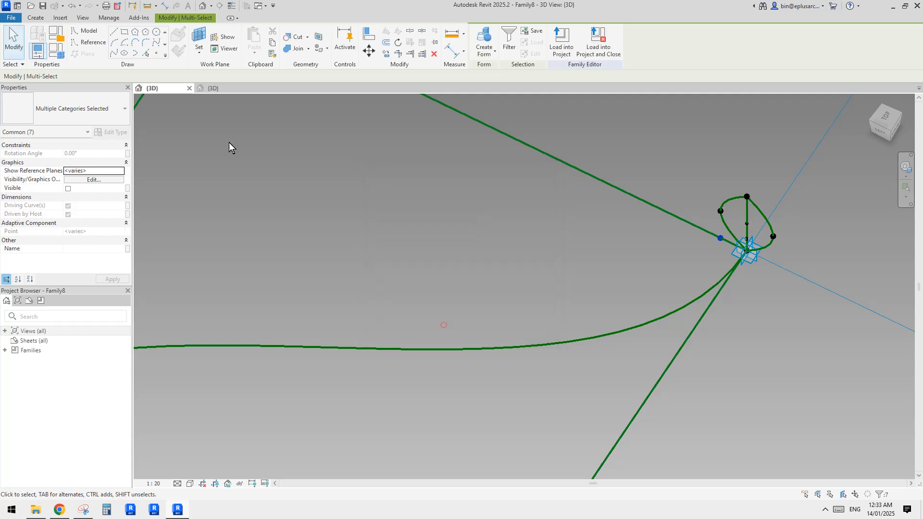
click(112, 53)
scroll(591, 204, down, 5)
shift+middle_drag(580, 267, 551, 256)
click(68, 223)
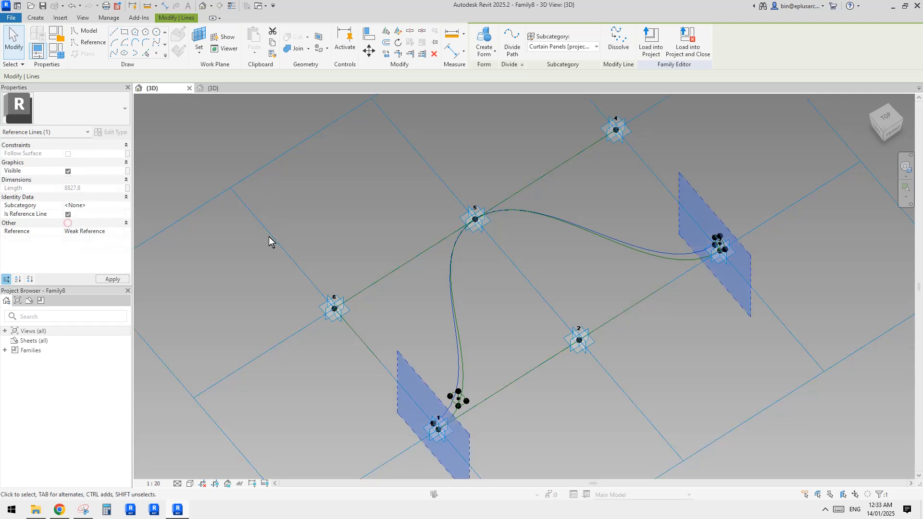
- Rehost the base point of the profile near point 1 onto the new reference curve
middle_drag(513, 315, 518, 245)
click(518, 246)
scroll(466, 328, up, 4)
drag(377, 268, 506, 381)
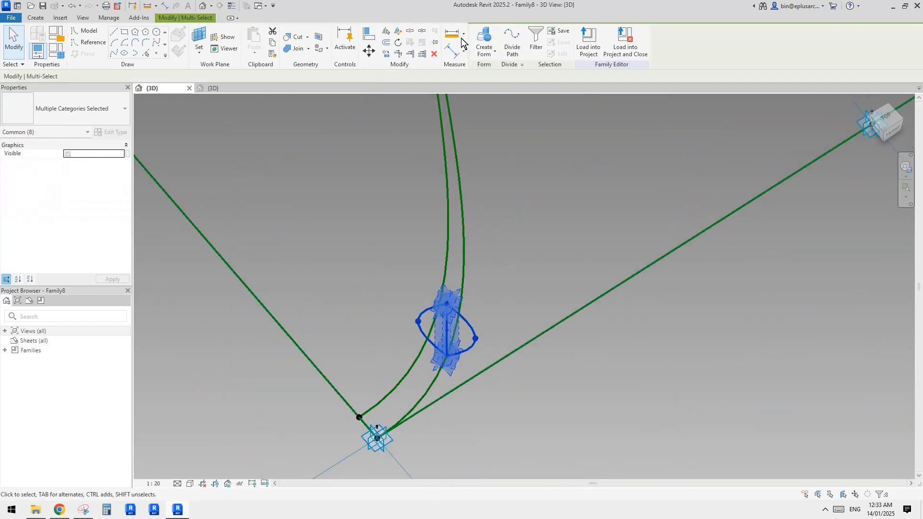
scroll(445, 366, up, 2)
click(431, 356)
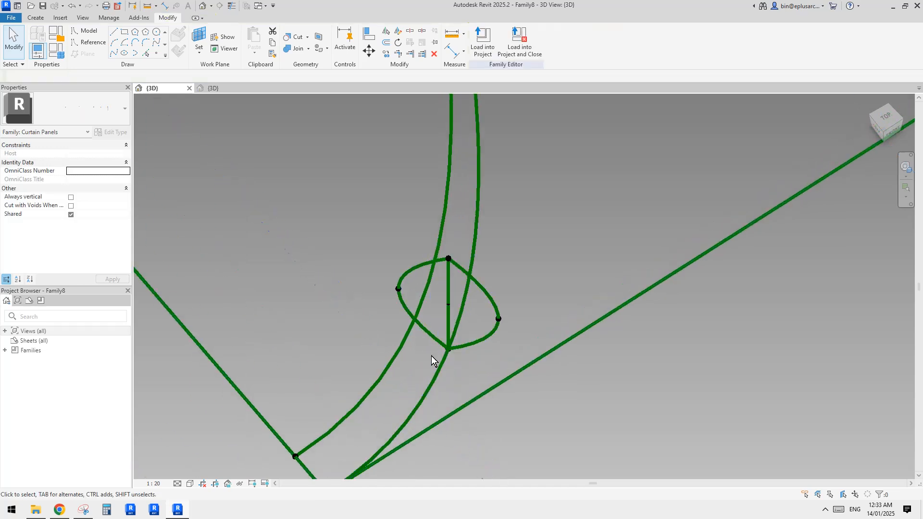
drag(467, 360, 467, 360)
scroll(443, 298, down, 3)
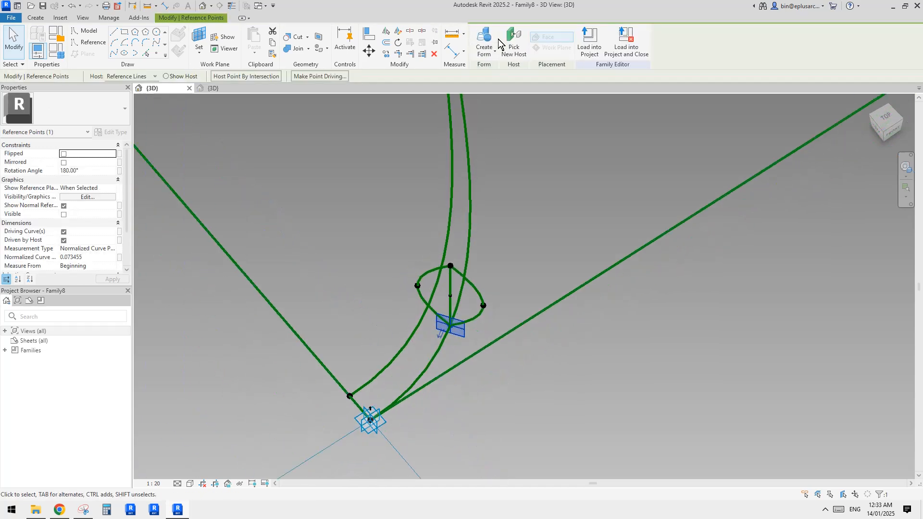
click(513, 43)
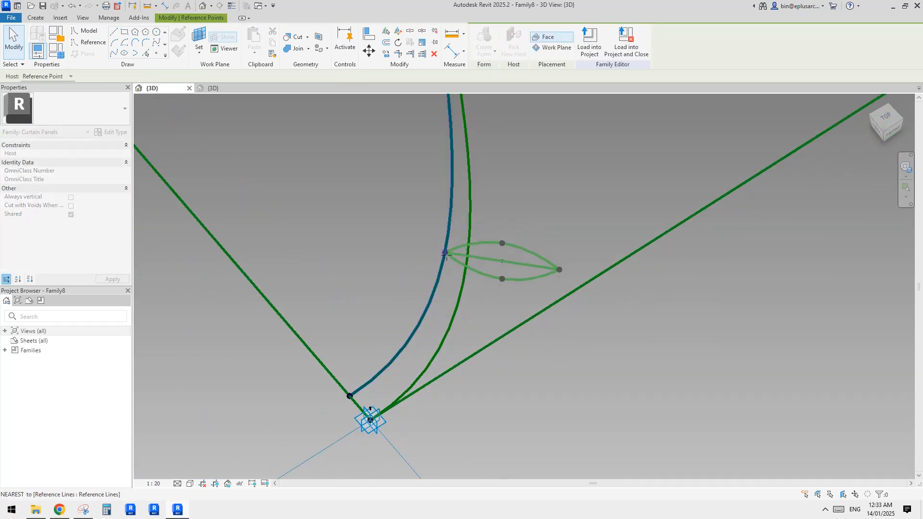
scroll(443, 255, down, 3)
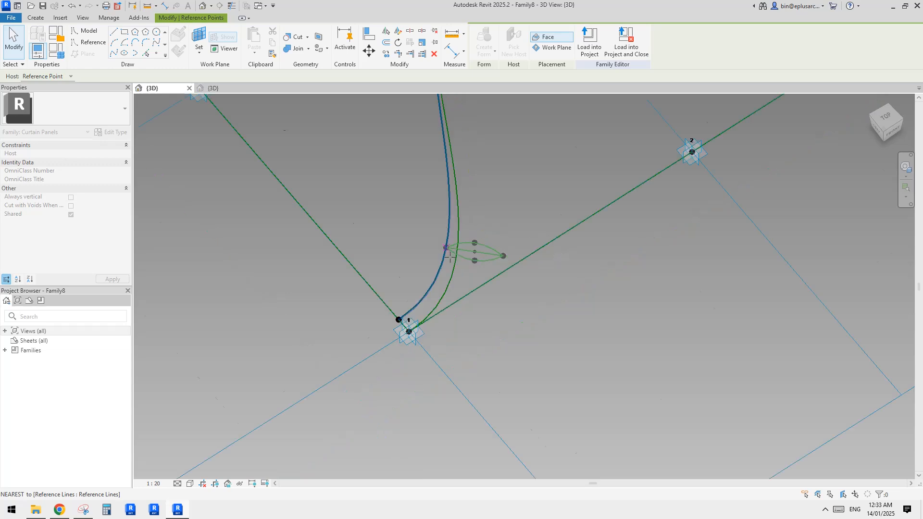
click(443, 264)
scroll(447, 269, up, 2)
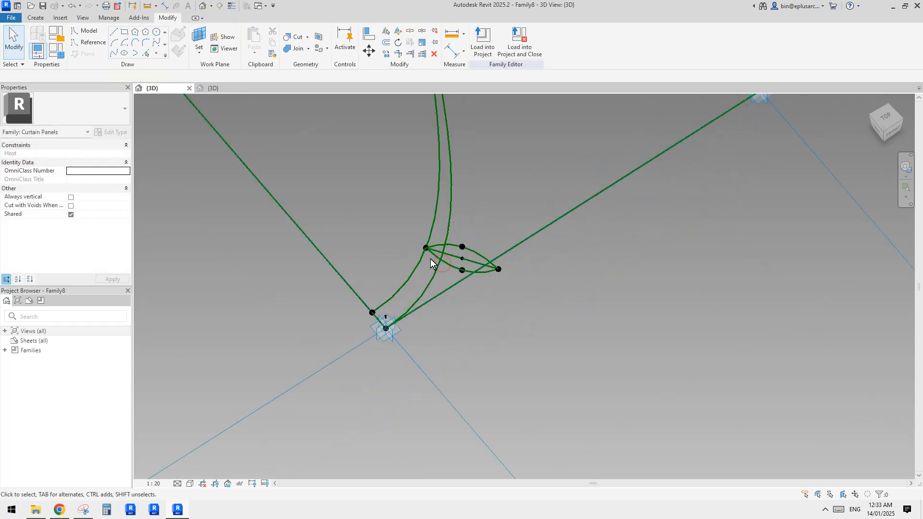
- Set the rotation angle of the rehosted base point near point 1 to -90°
click(426, 249)
shift+middle_drag(426, 249, 439, 296)
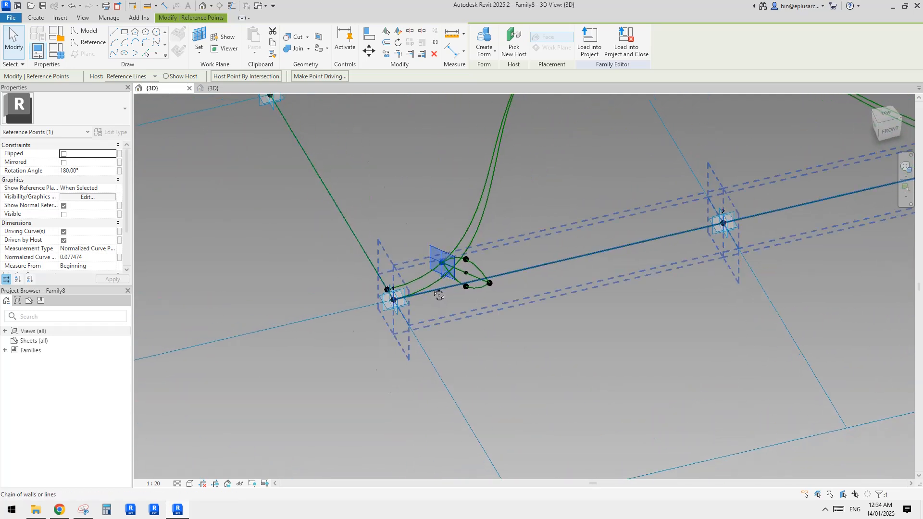
click(91, 172)
text(9)
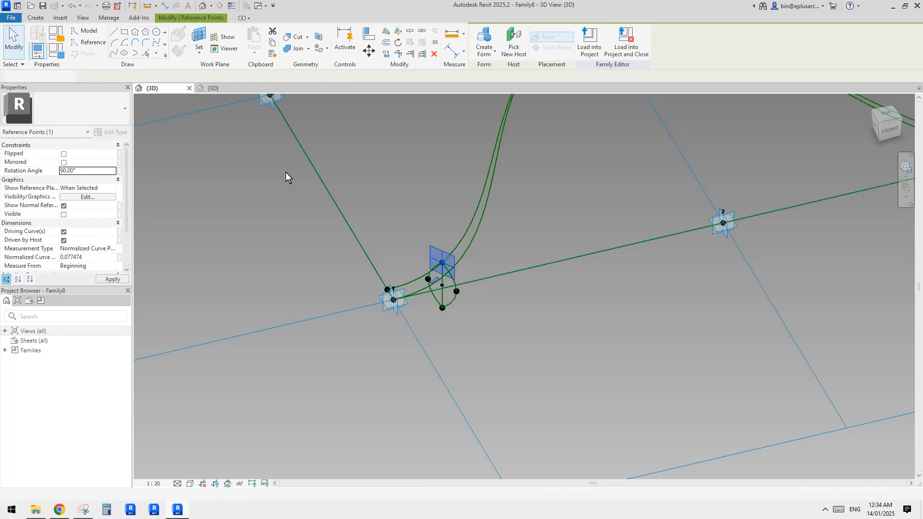
click(94, 173)
text(-)
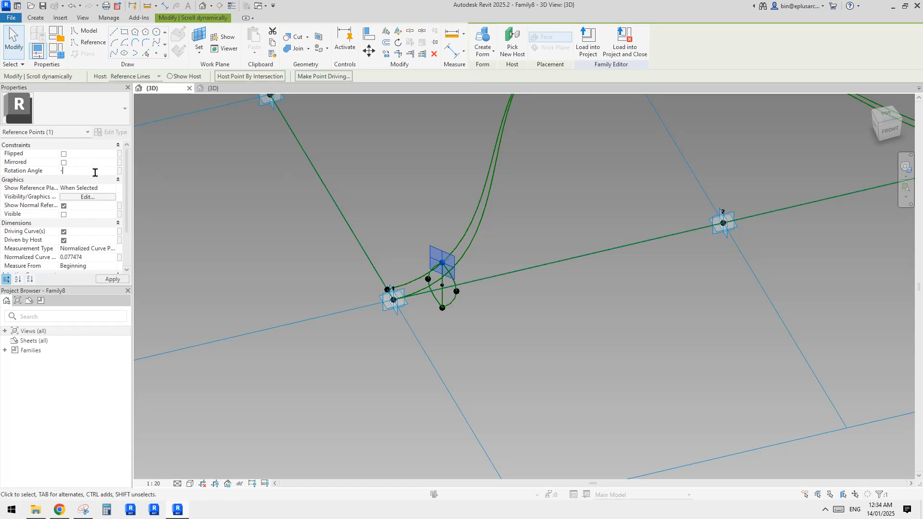
text(90)
key(Return)
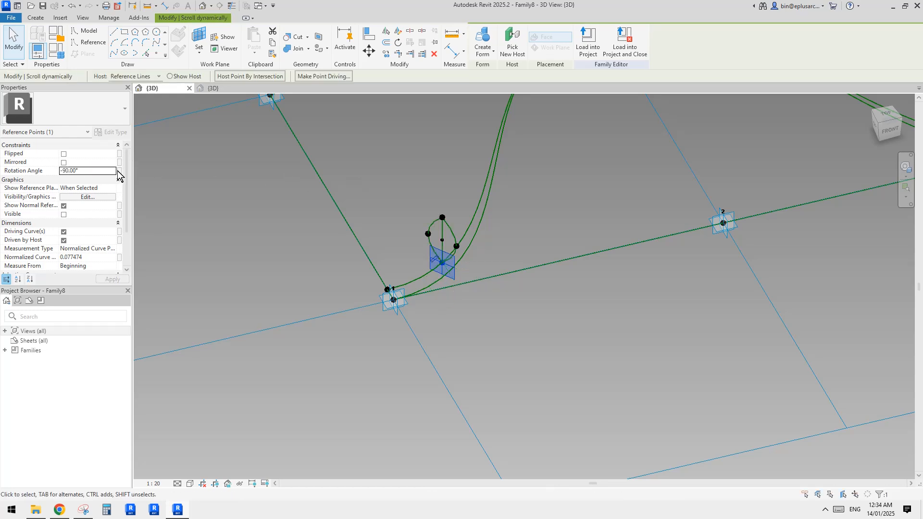
- Create a type family parameter named a and associate it with that point's rotation angle
click(119, 171)
click(608, 341)
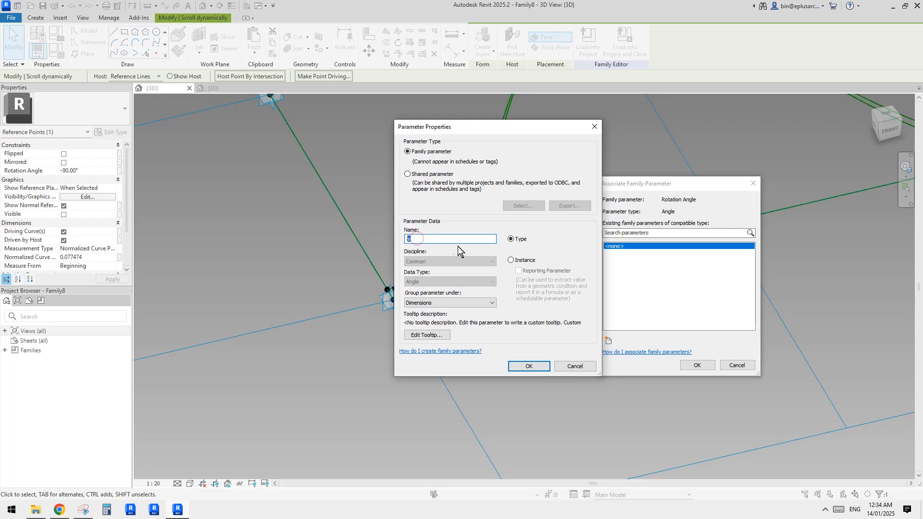
click(540, 368)
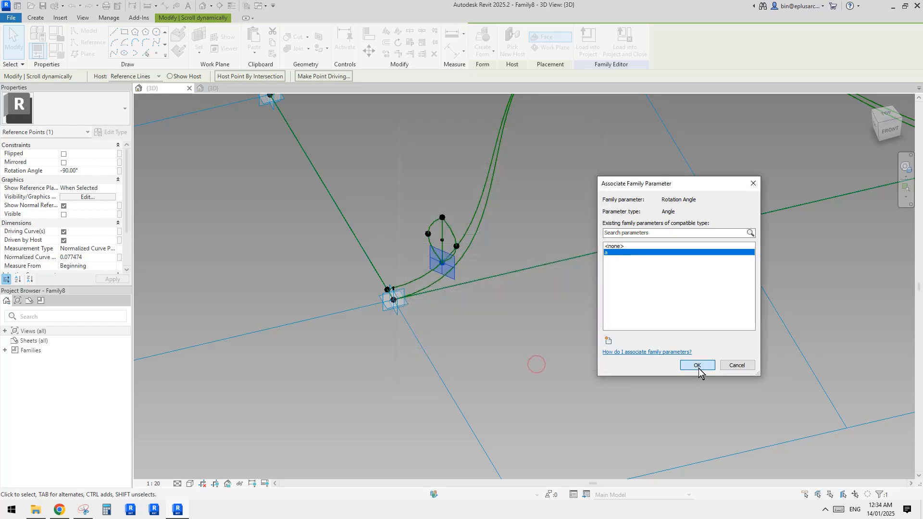
click(699, 368)
- Move the other profile's base point away from point 3 along its curve, and rehost it onto the new reference curve
scroll(505, 260, up, 3)
shift+middle_drag(534, 265, 721, 271)
scroll(666, 256, up, 2)
scroll(720, 265, up, 2)
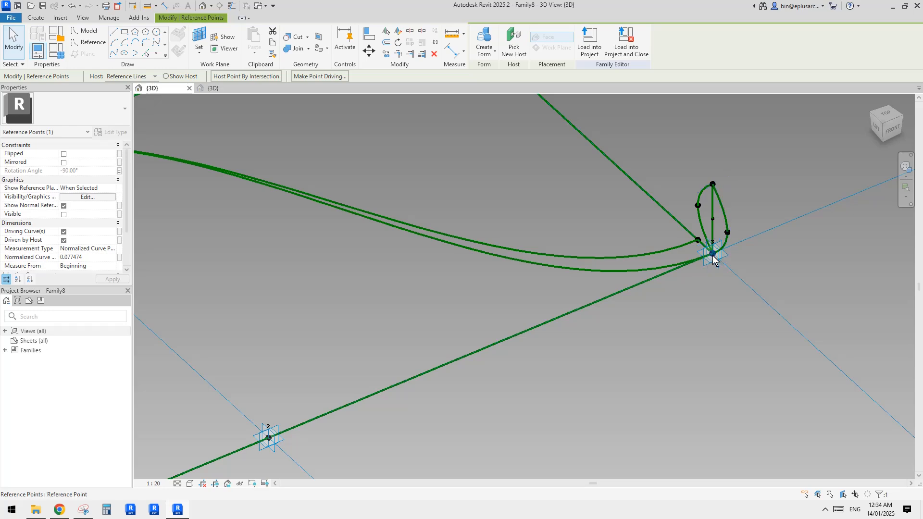
drag(713, 258, 627, 268)
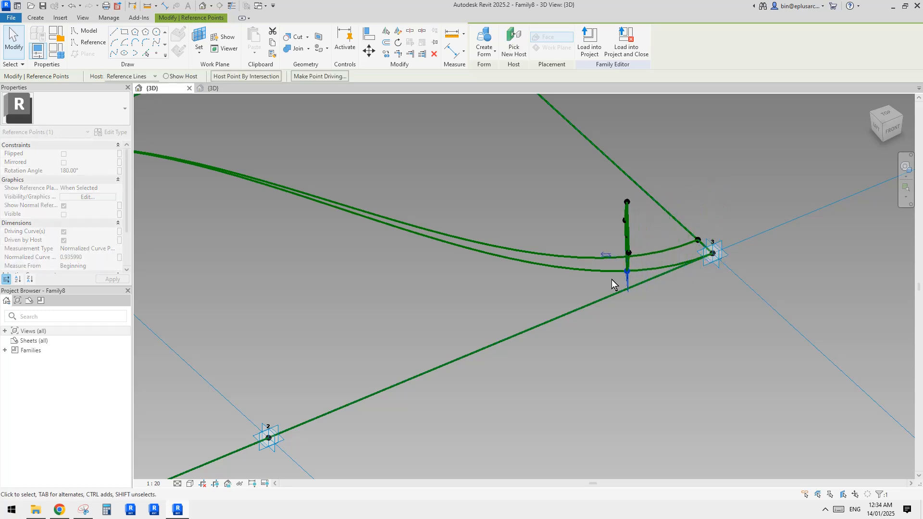
shift+middle_drag(612, 278, 687, 248)
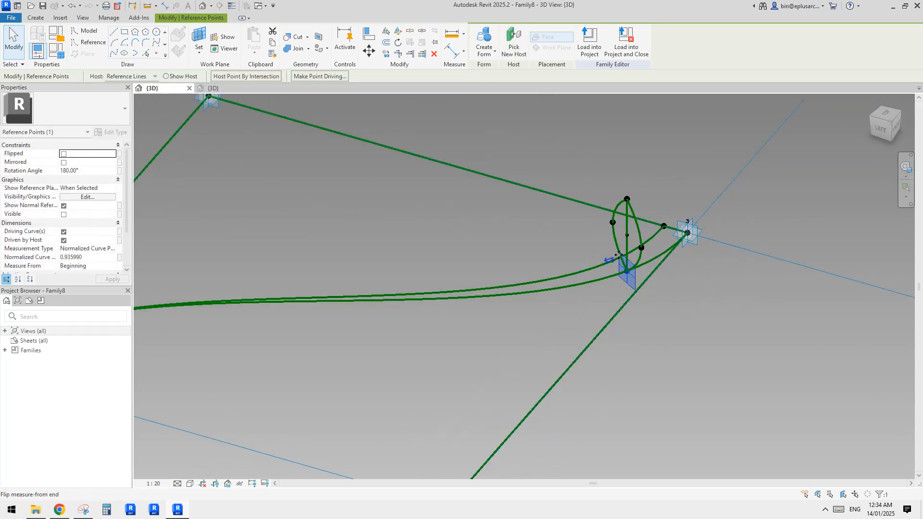
click(514, 45)
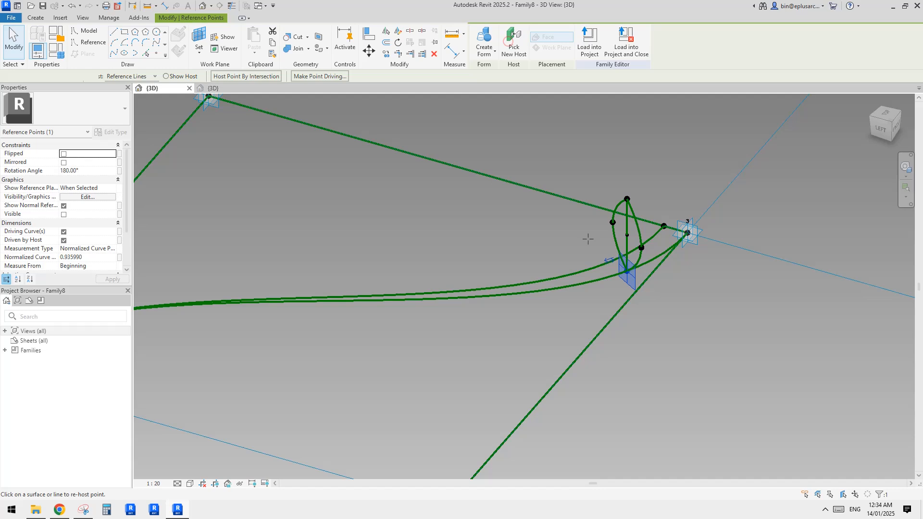
click(591, 269)
click(555, 257)
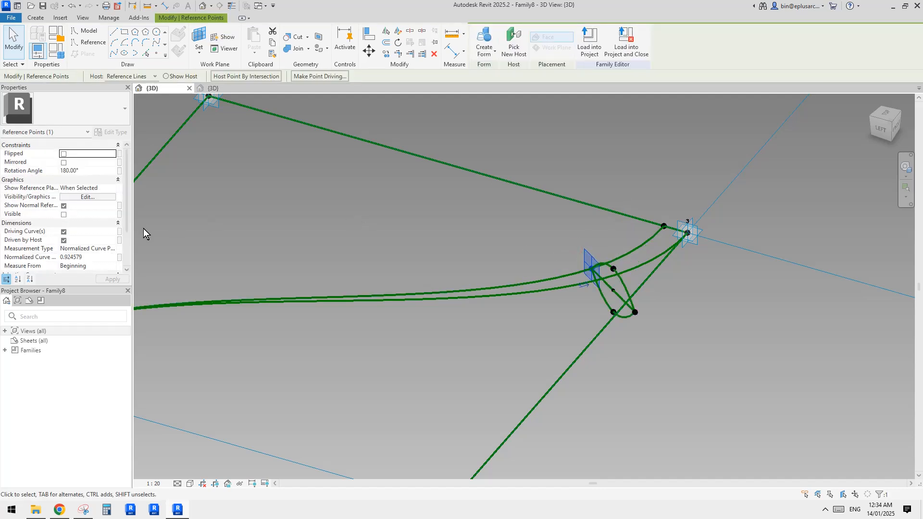
- Associate the rotation angle of the rehosted base point near point 3 with the existing parameter a
click(120, 171)
click(610, 252)
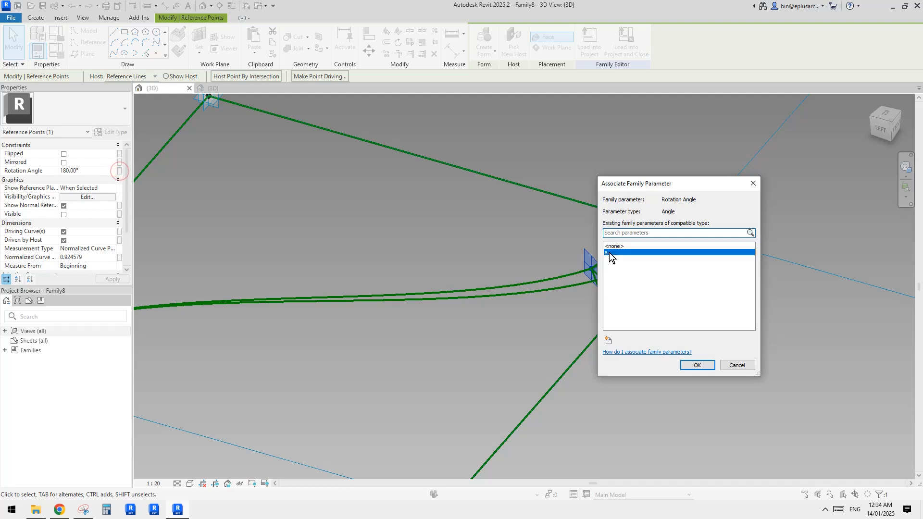
click(699, 363)
- Create a form from the two end profiles and the new reference curve
scroll(649, 317, down, 2)
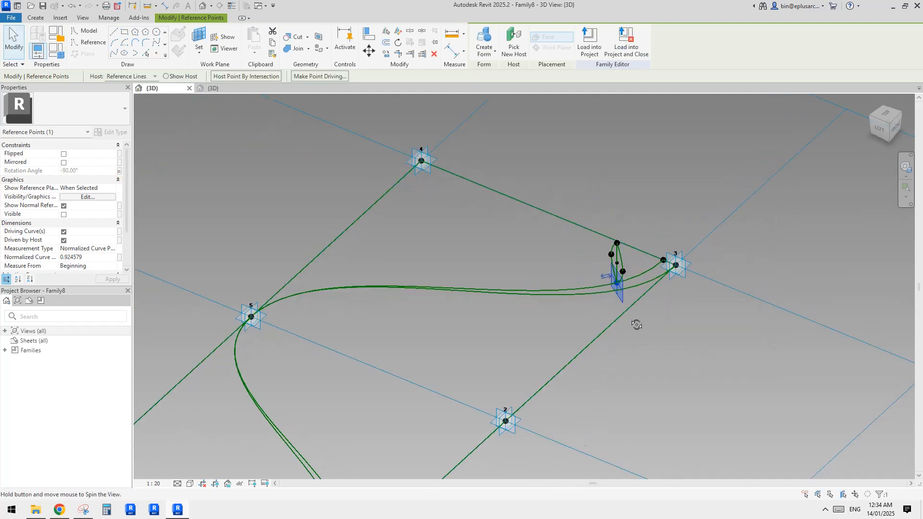
scroll(622, 284, down, 3)
scroll(625, 245, up, 2)
click(623, 239)
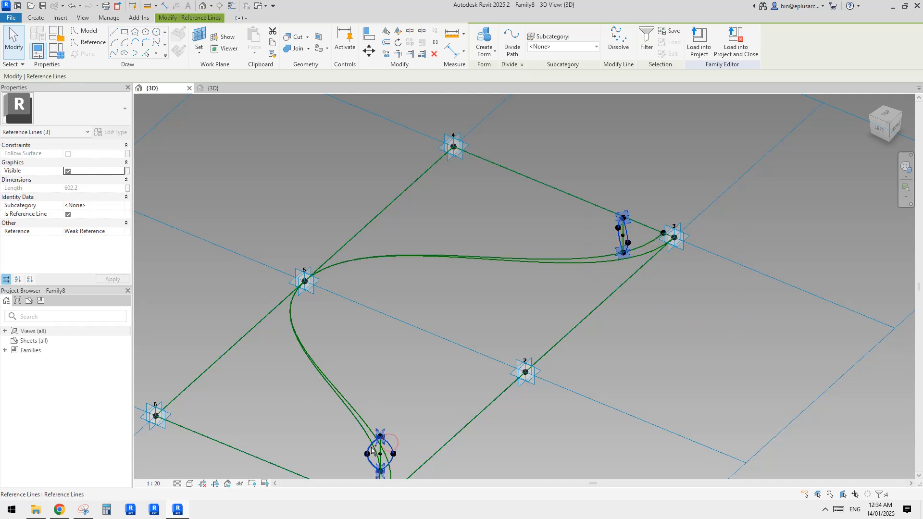
scroll(411, 383, down, 1)
middle_drag(411, 384, 410, 342)
ctrl+click(573, 231)
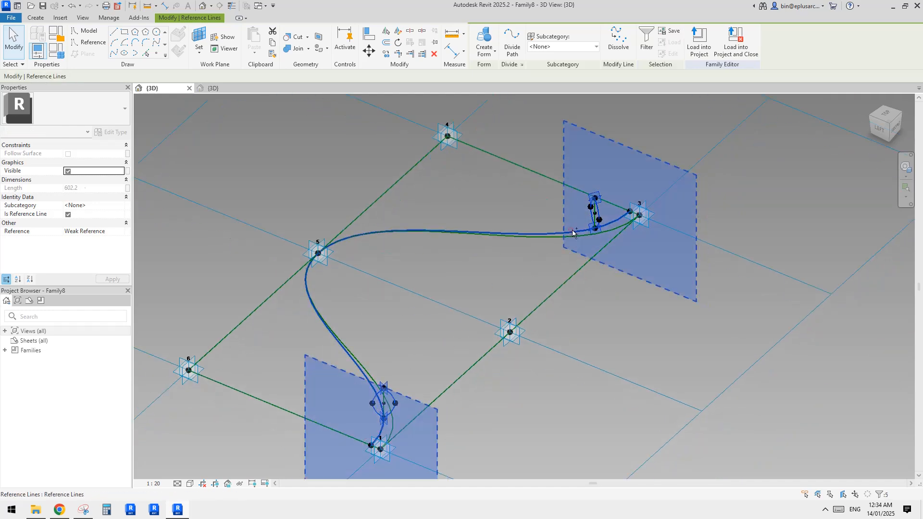
click(484, 41)
scroll(583, 209, up, 1)
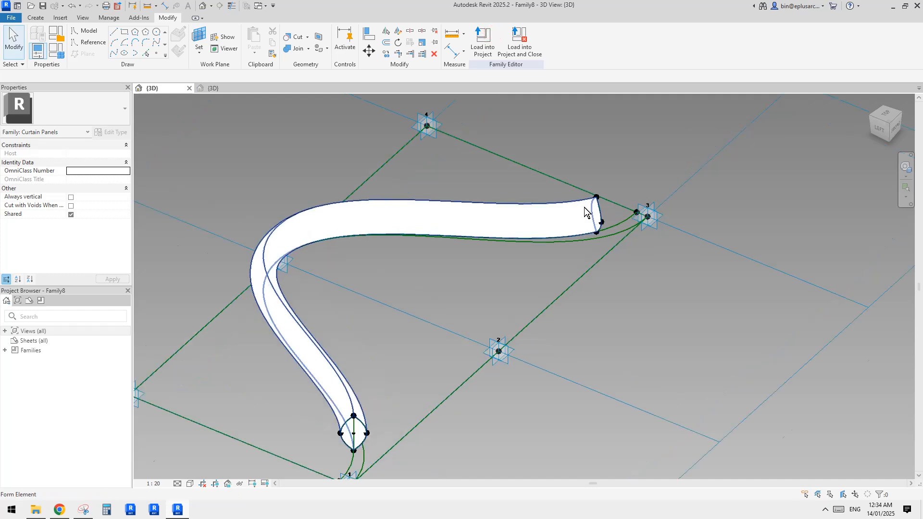
- Move the form's profile base point near point 3 to the very end of the reference curve
shift+middle_drag(586, 212, 596, 238)
click(599, 237)
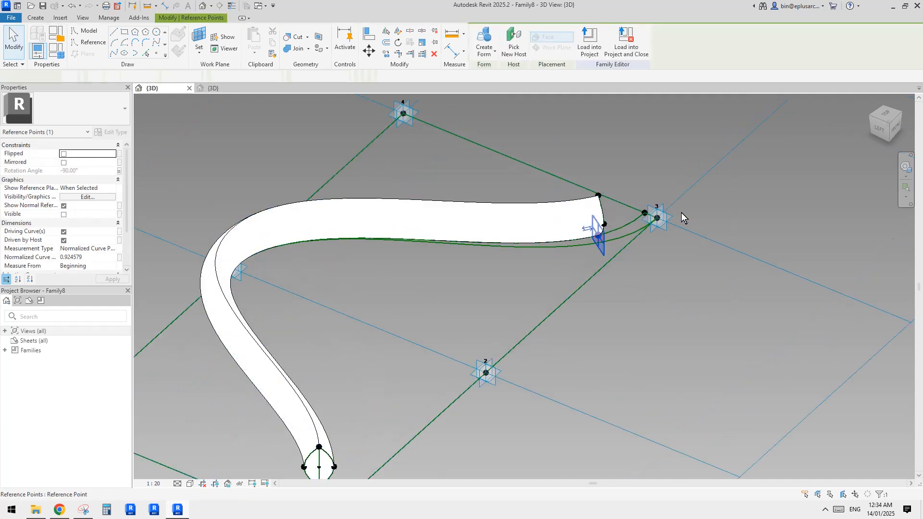
drag(600, 238, 682, 213)
- Move the profile's base point near point 1 to the start of the reference curve through its normalized curve parameter
scroll(586, 315, down, 1)
middle_drag(587, 316, 514, 204)
scroll(217, 187, up, 2)
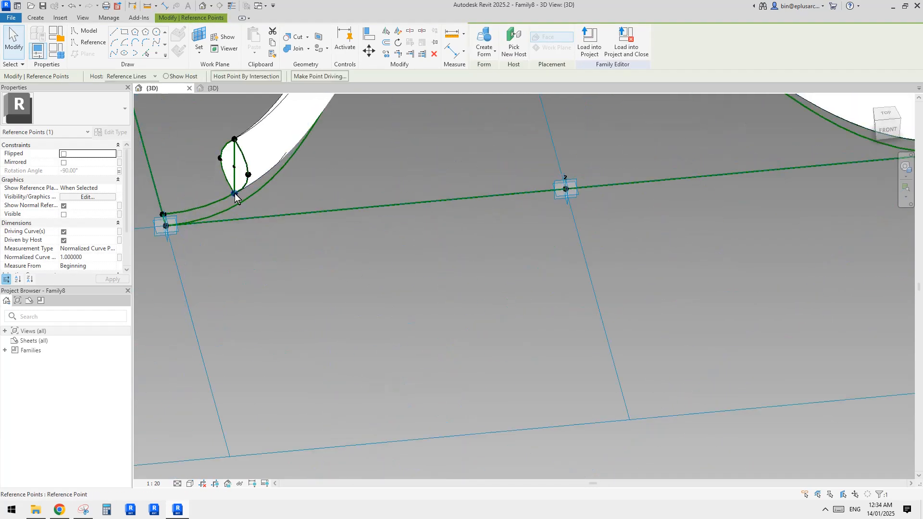
click(235, 195)
click(240, 205)
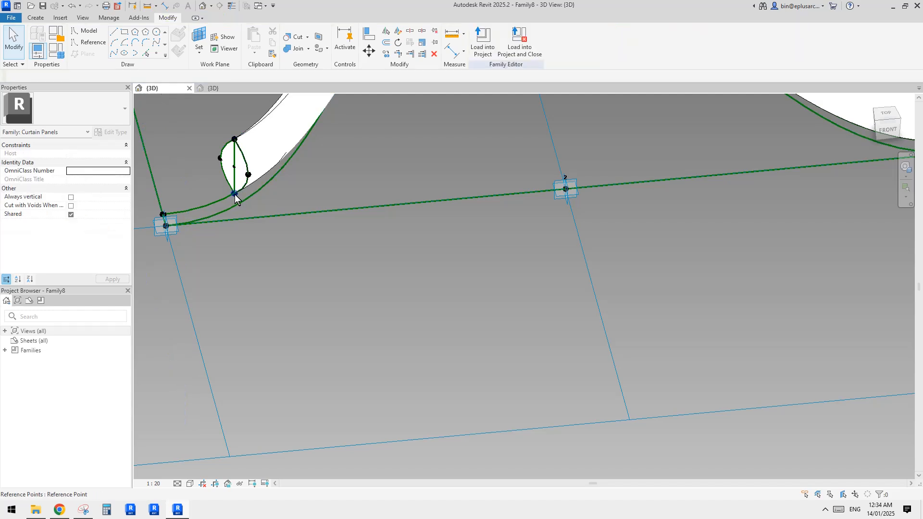
click(94, 258)
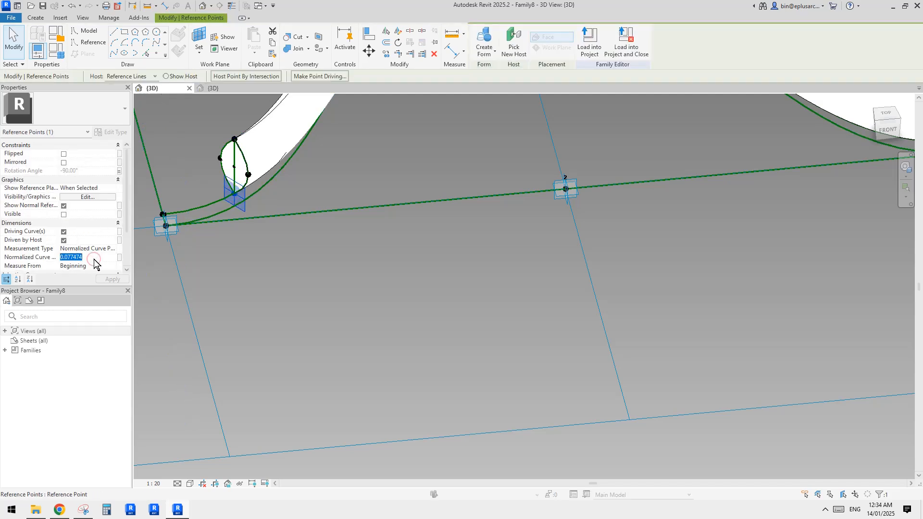
key(Return)
- Remove the original reference curve running through points 1, 5 and 3, and clear the selection
scroll(309, 248, down, 1)
middle_drag(271, 200, 310, 292)
click(310, 247)
click(306, 237)
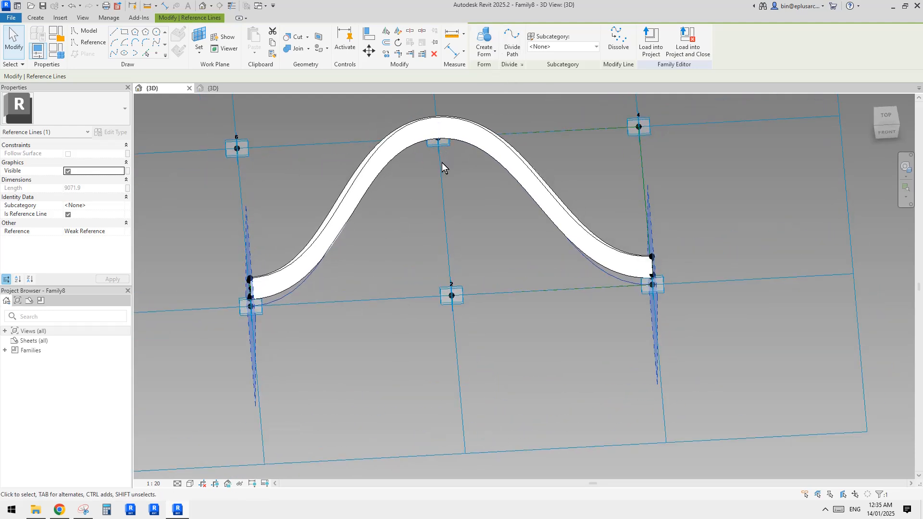
click(437, 175)
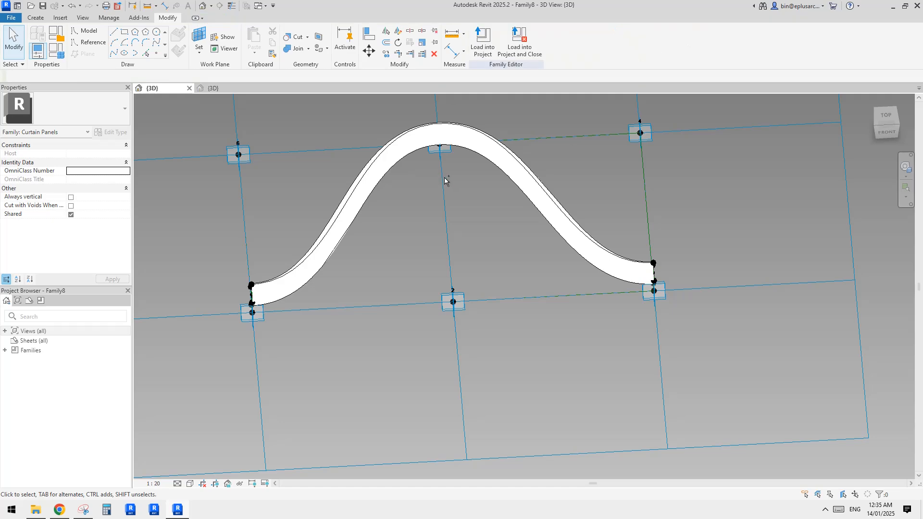
- Load the revised curtain panel family into the Family9 mass and inspect the updated lattice from several angles
shift+middle_drag(439, 207, 489, 179)
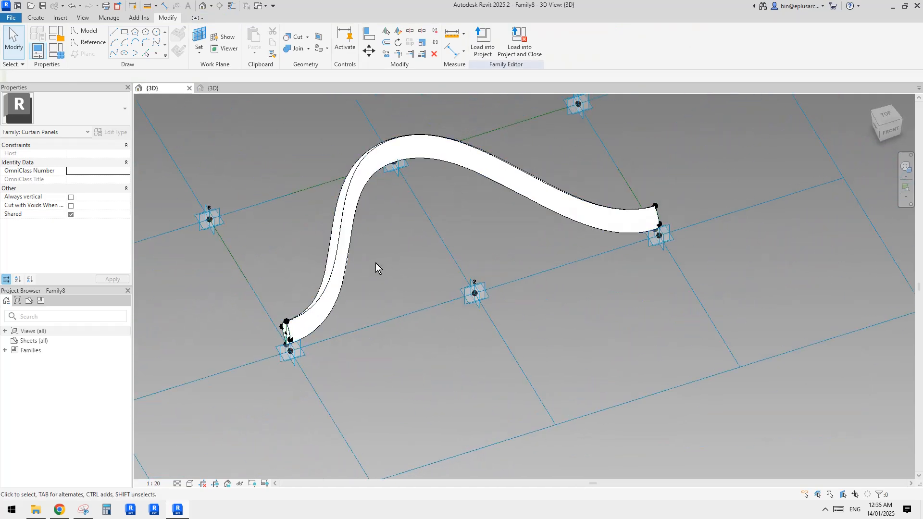
shift+middle_drag(376, 264, 441, 256)
shift+middle_drag(413, 220, 567, 168)
shift+middle_drag(514, 202, 495, 245)
click(485, 44)
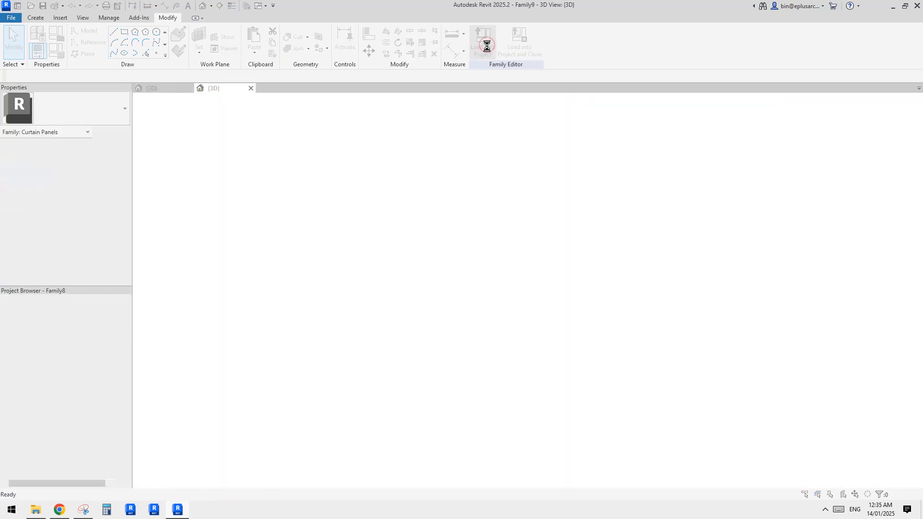
click(457, 229)
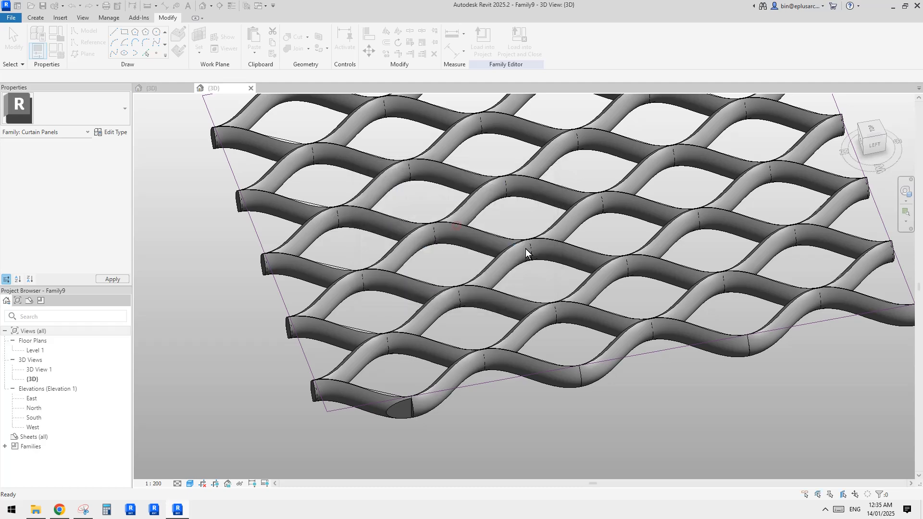
shift+middle_drag(664, 267, 573, 254)
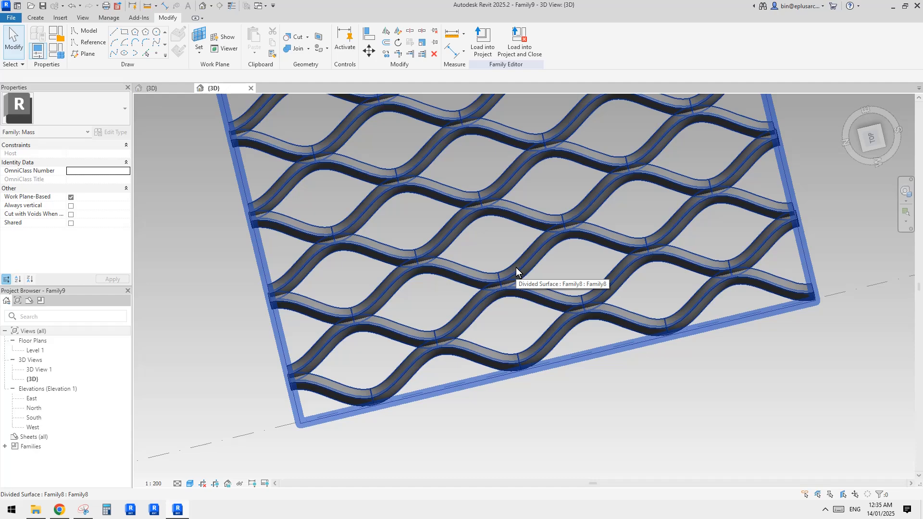
shift+middle_drag(516, 267, 180, 91)
- Back in the Family8 panel family, set the parameters ofs to 900 and ofs2 to 300 and apply them
click(180, 91)
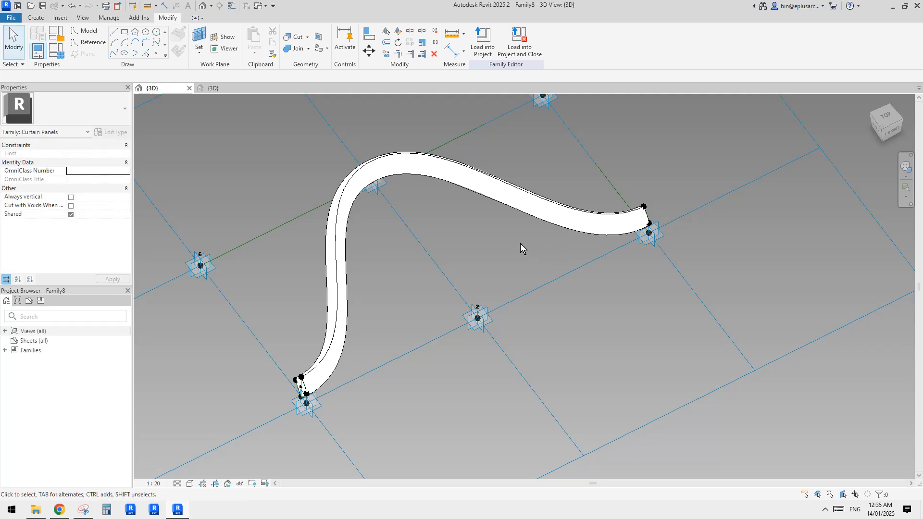
shift+middle_drag(521, 243, 486, 246)
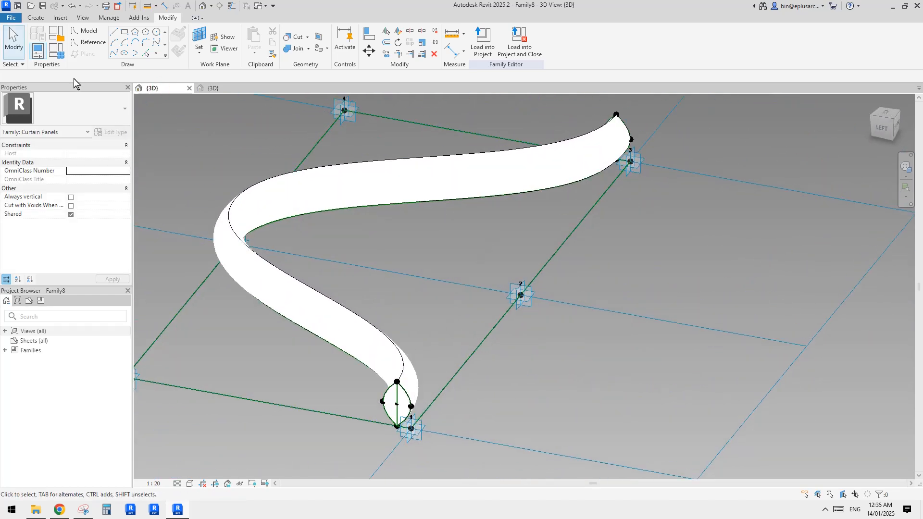
click(59, 53)
drag(256, 48, 767, 101)
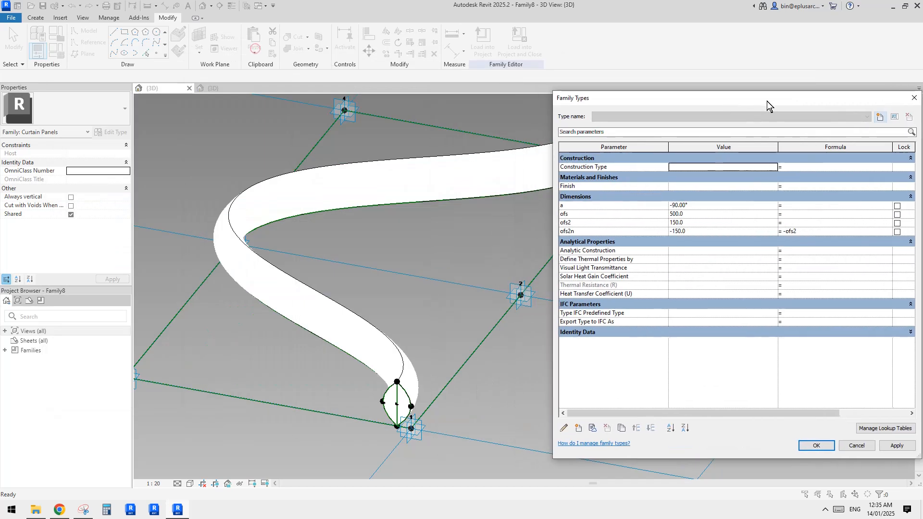
click(700, 214)
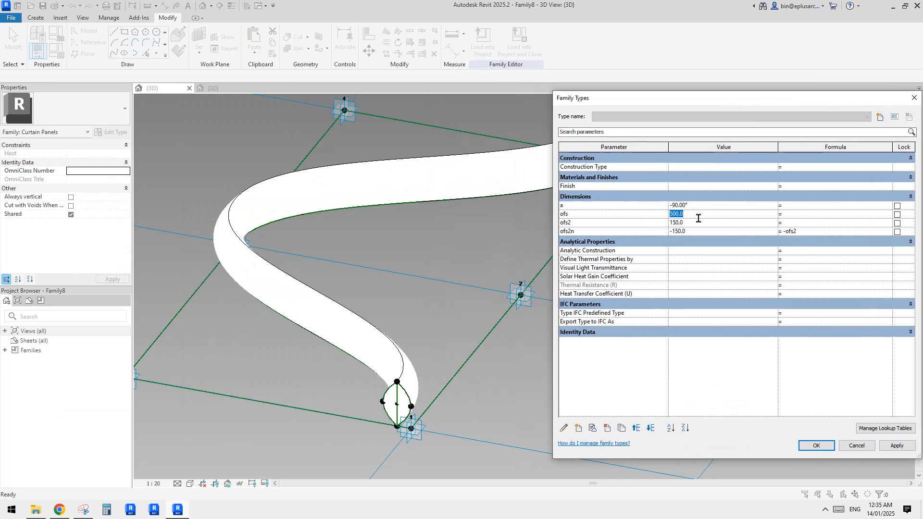
click(697, 227)
click(698, 215)
text(900)
click(697, 224)
text(300)
click(895, 446)
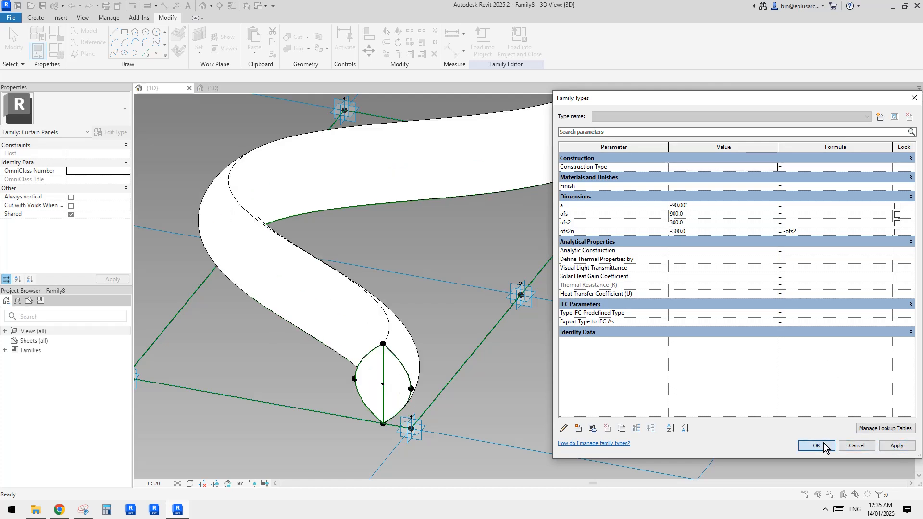
click(816, 446)
- Examine the thickened swept form from several angles, especially its bend around point 5 and its end profiles
shift+middle_drag(561, 298, 609, 259)
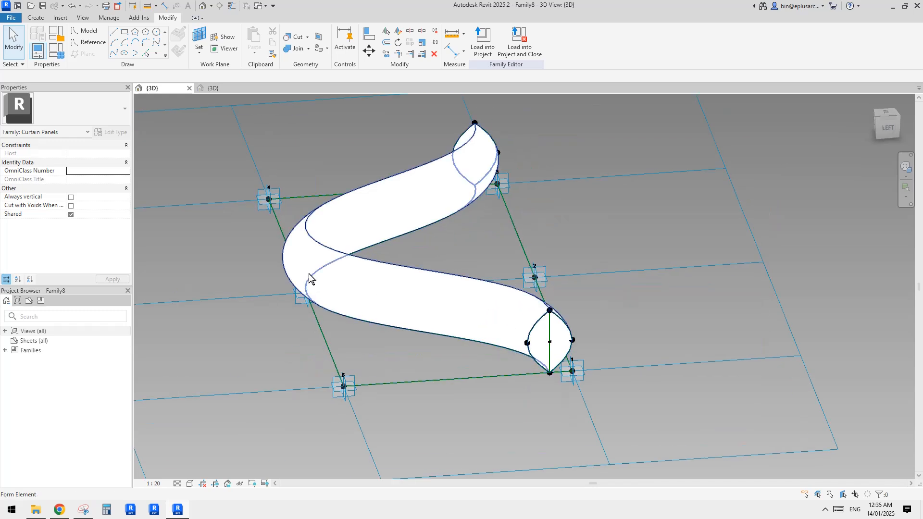
shift+middle_drag(288, 274, 469, 288)
click(388, 298)
click(453, 264)
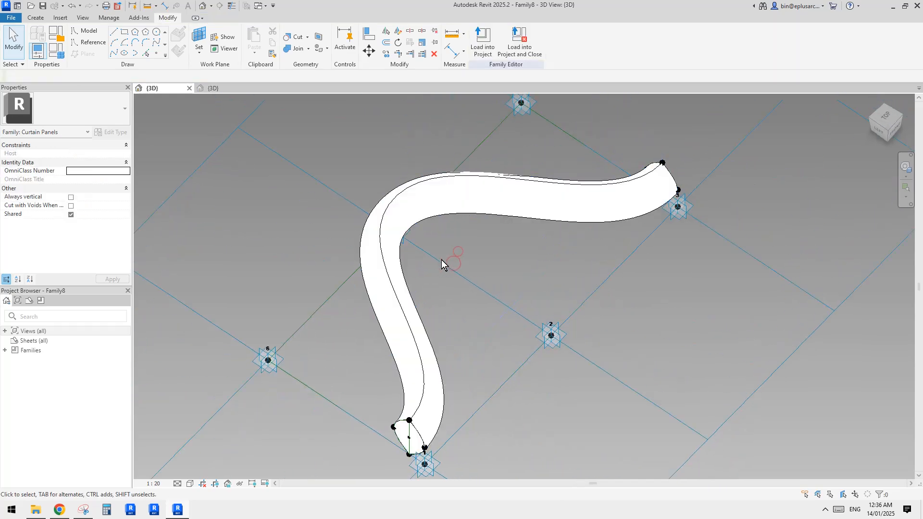
mouse_move(442, 260)
shift+middle_down()
mouse_move(423, 277)
mouse_move(480, 282)
mouse_move(447, 276)
shift+middle_up()
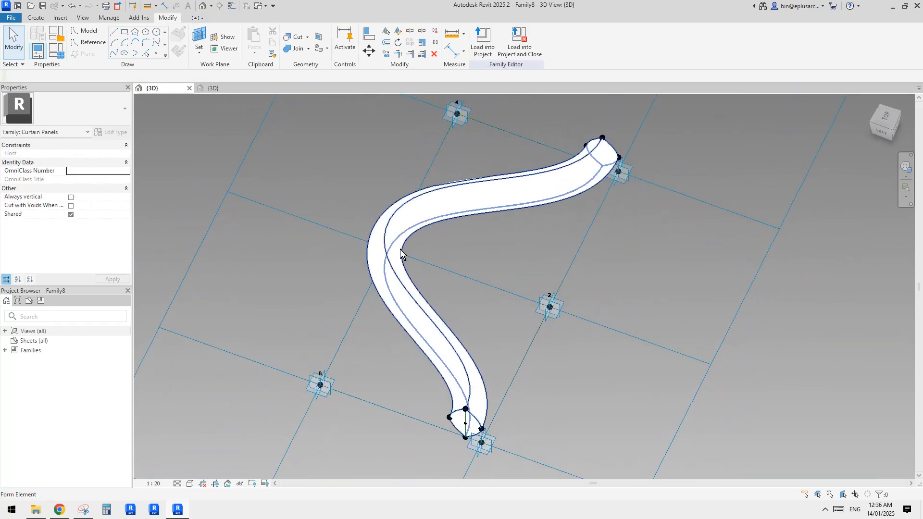
shift+middle_drag(402, 254, 393, 265)
click(391, 265)
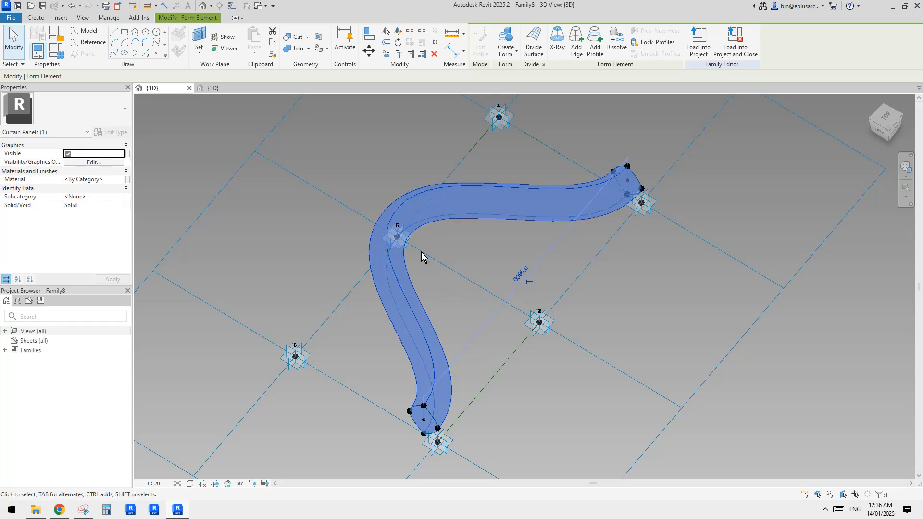
shift+middle_drag(439, 306, 433, 276)
click(408, 266)
- Delete the swept form element, keeping its reference curve and the adaptive points
click(395, 278)
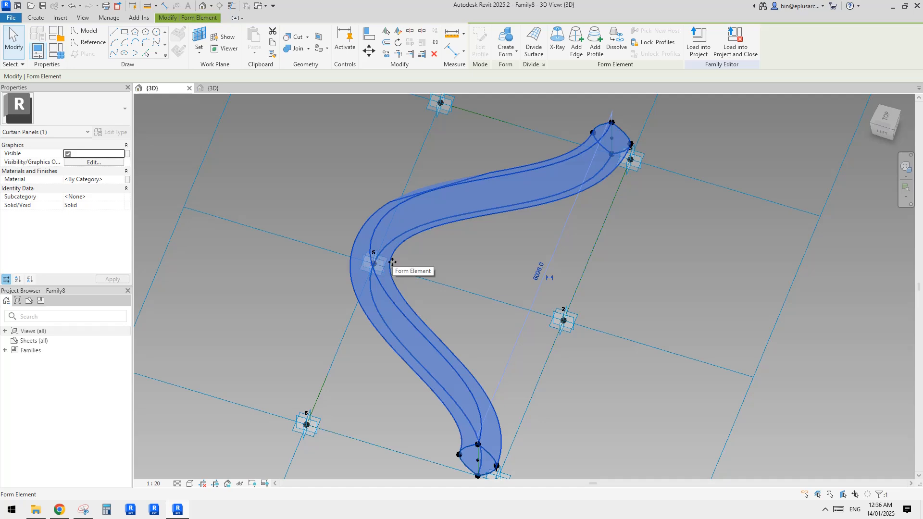
middle_drag(473, 236, 470, 251)
key(d)
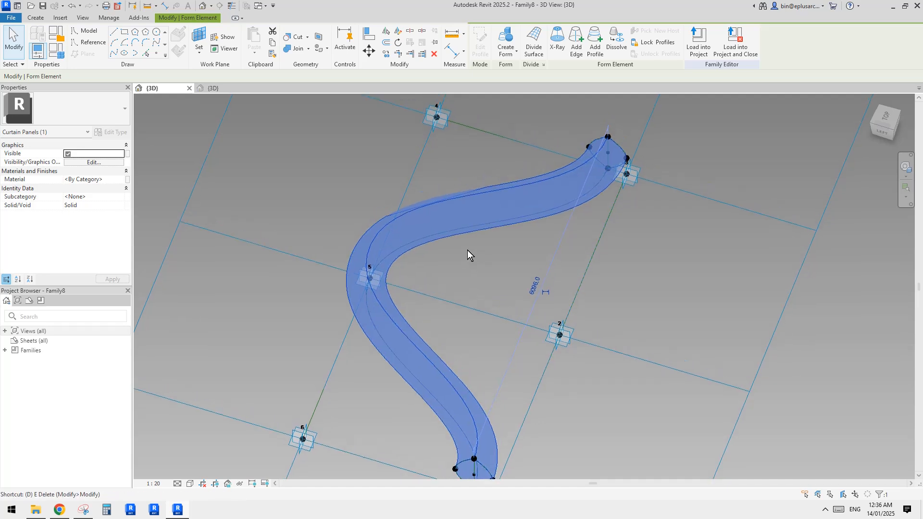
key(e)
- Connect adaptive points 5 and 2 with a line and make it a reference line
scroll(429, 267, up, 3)
click(405, 259)
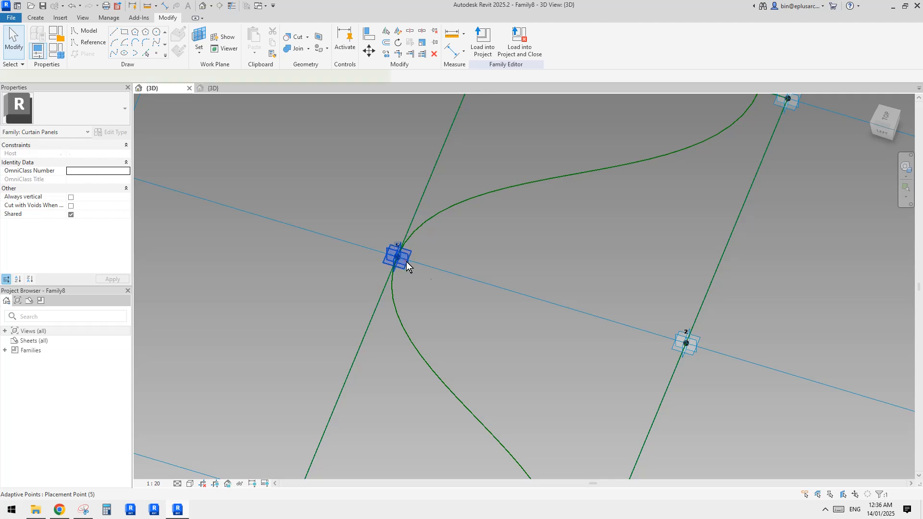
ctrl+click(686, 343)
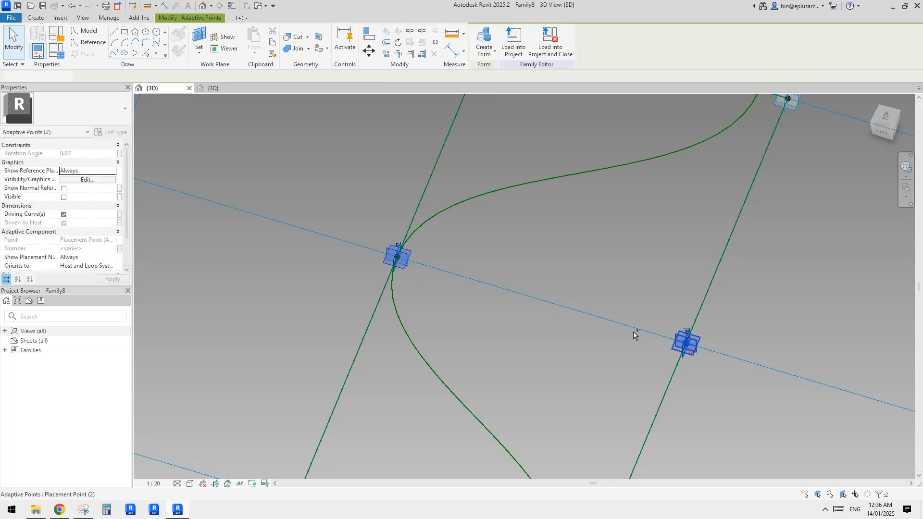
click(121, 55)
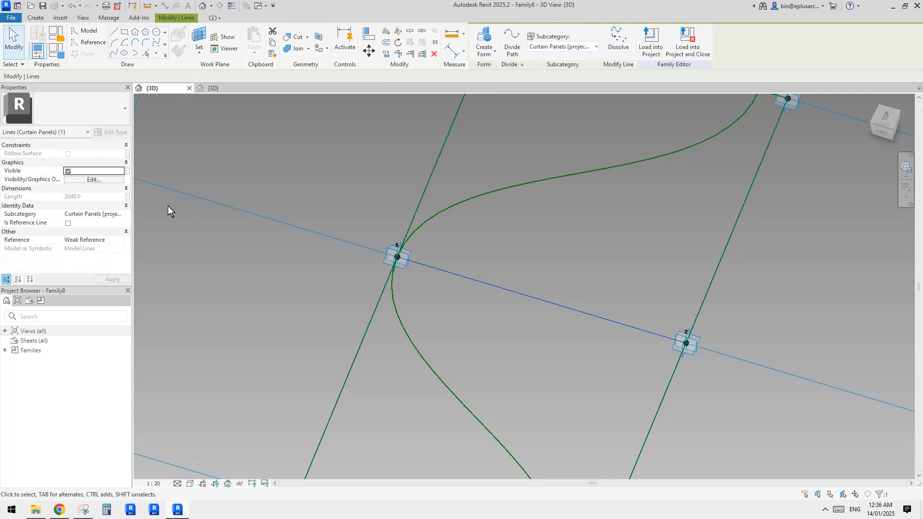
click(68, 224)
scroll(374, 252, up, 2)
click(208, 129)
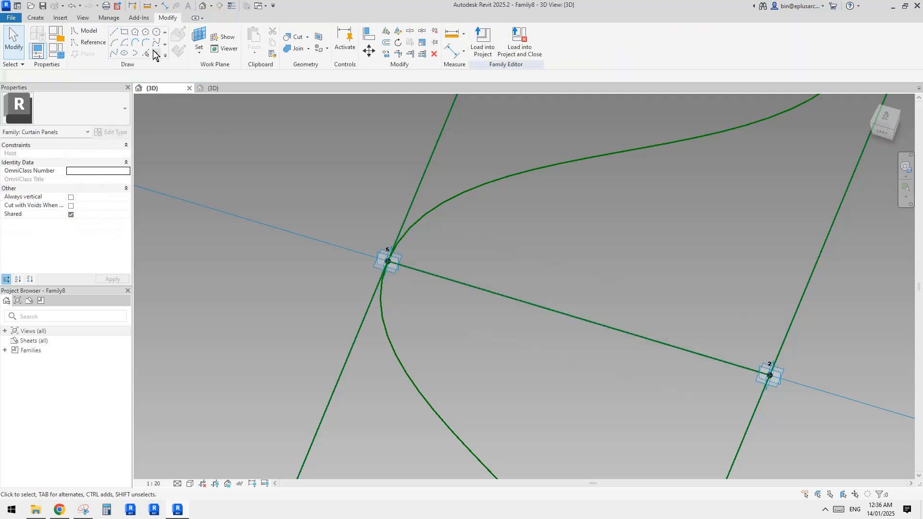
- Place a reference point on the line between points 5 and 2, close to point 5
click(156, 53)
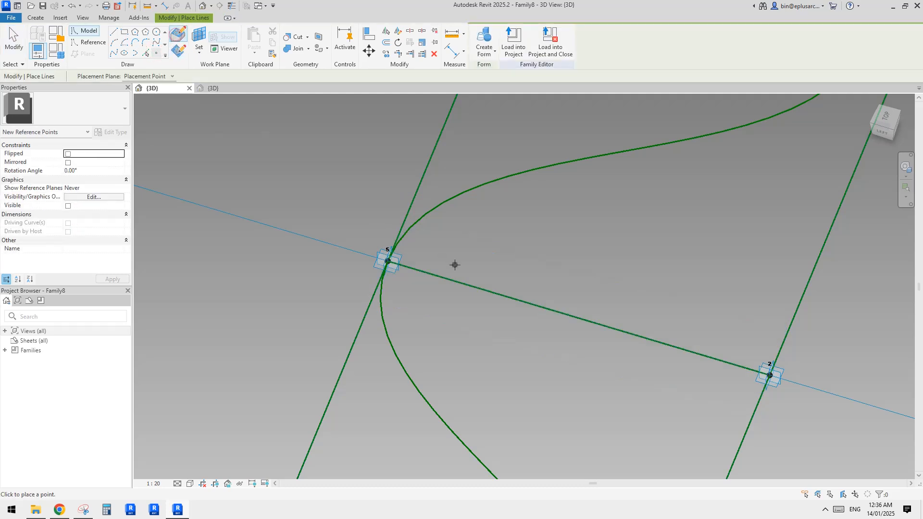
click(418, 270)
key(Escape)
key(Escape)
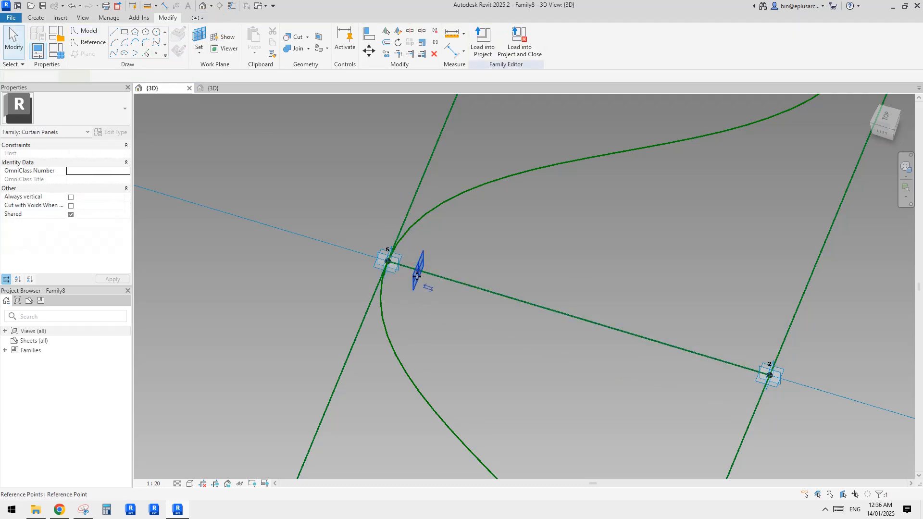
- Measure the new reference point by Segment Length and associate that length with the ofs2 parameter
scroll(417, 276, down, 1)
middle_drag(417, 277, 409, 197)
shift+middle_drag(419, 267, 406, 218)
click(413, 209)
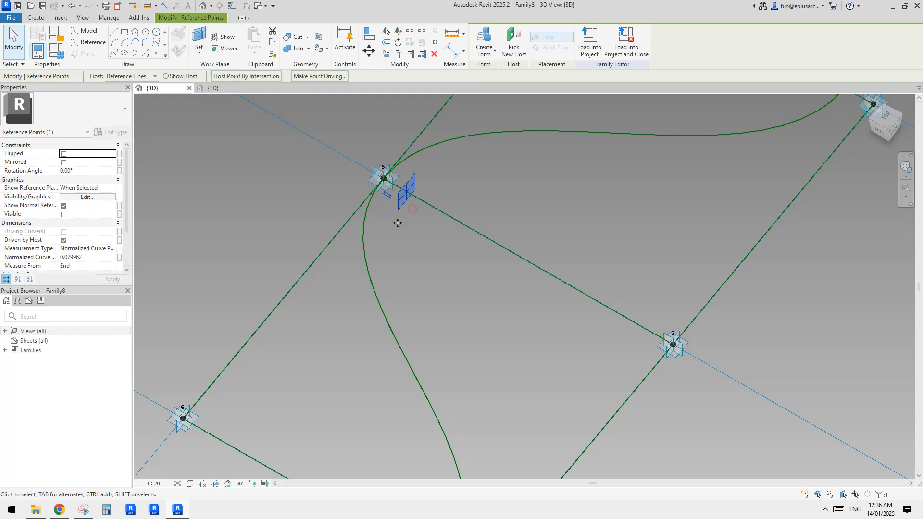
click(120, 248)
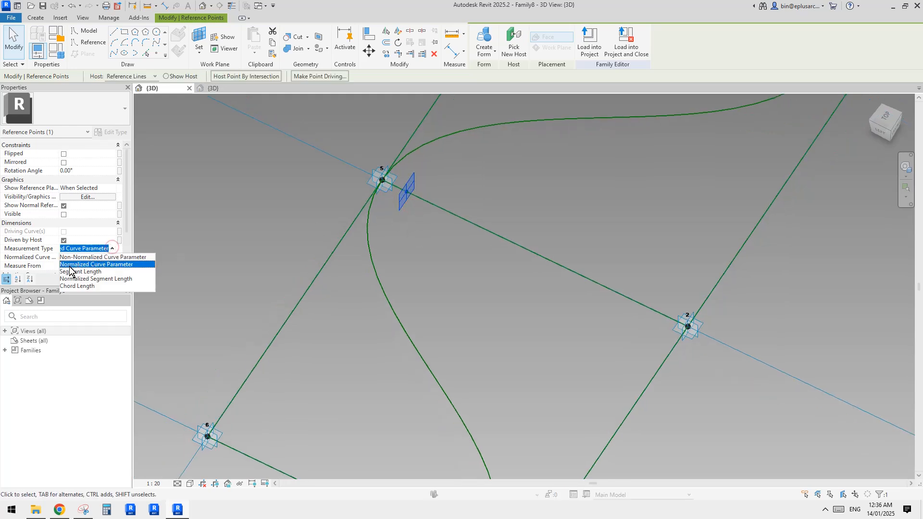
click(72, 272)
click(119, 258)
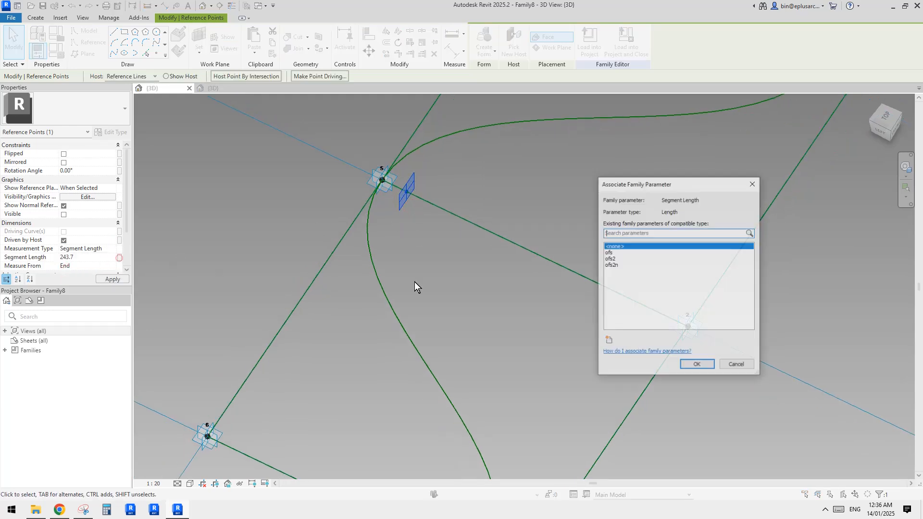
click(621, 259)
click(698, 365)
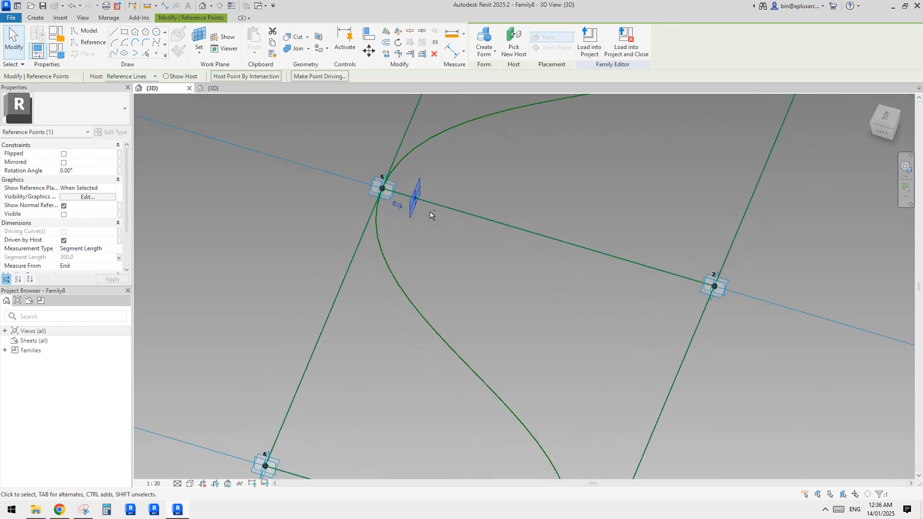
- Place a second reference point at the same spot, hosted on the horizontal work plane of the point near point 5
click(156, 54)
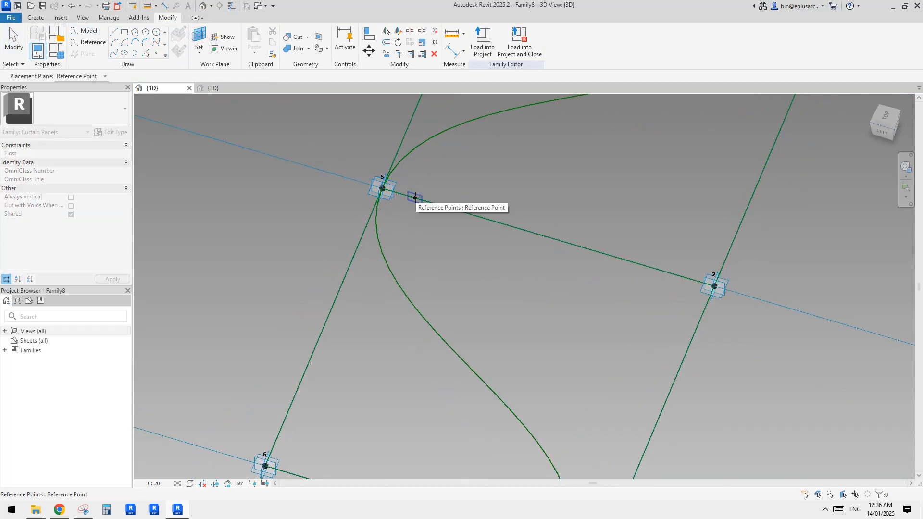
click(415, 197)
click(500, 286)
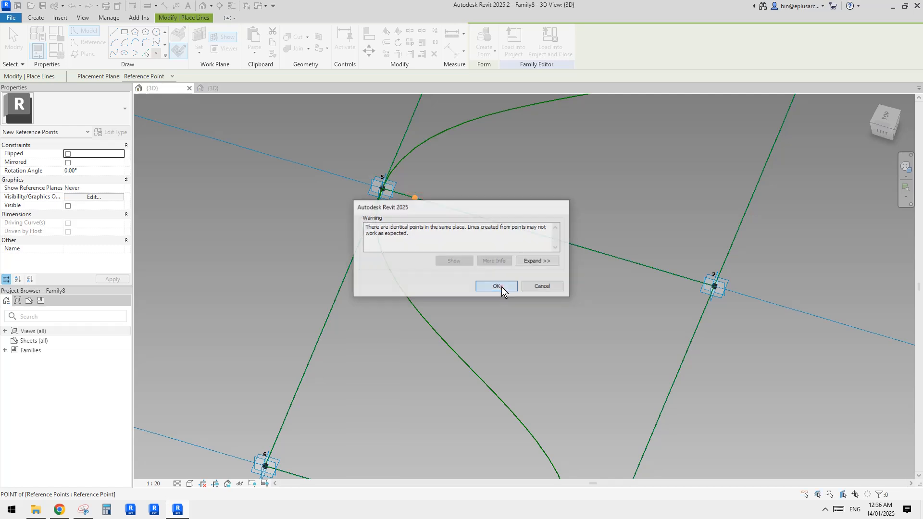
key(Escape)
- Set the newly hosted reference point's offset to 1.0 and temporarily hide it in the view
click(416, 198)
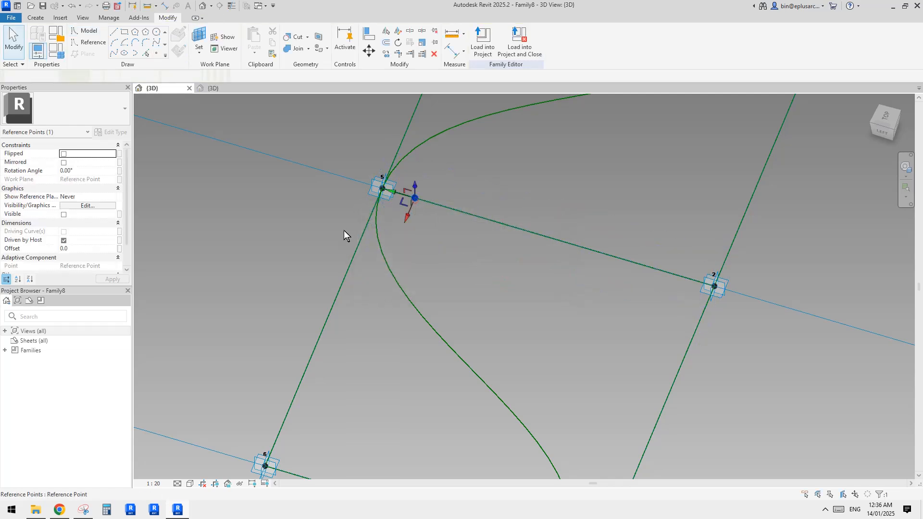
click(82, 248)
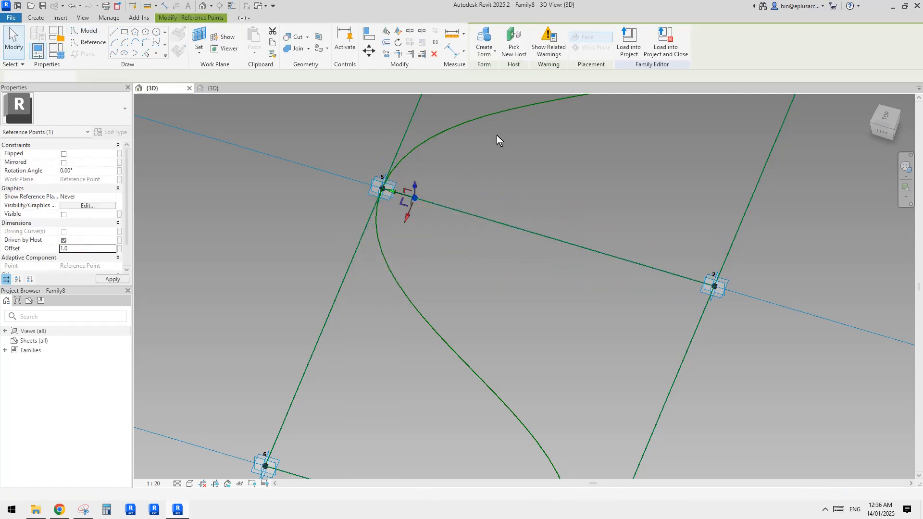
middle_drag(460, 182, 459, 185)
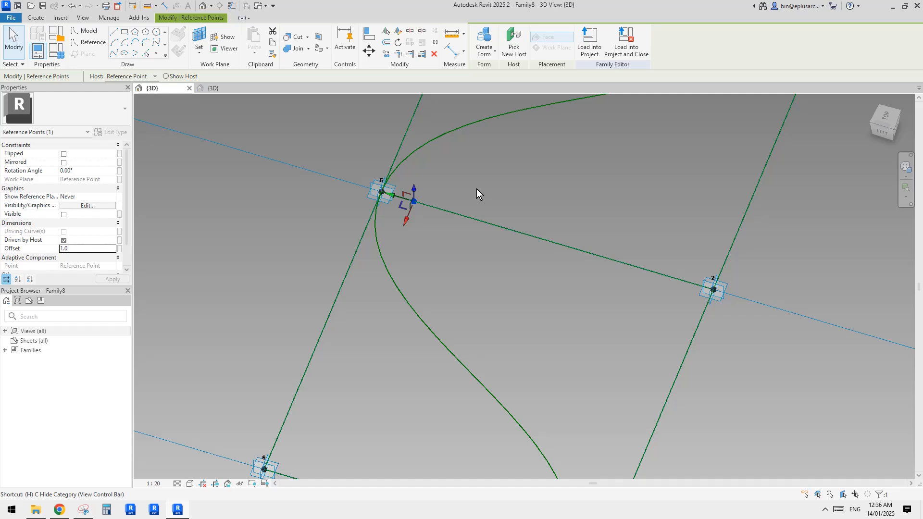
key(c)
- Place a third reference point at the same spot beside point 5, hosted on the work plane of the existing point there
click(157, 53)
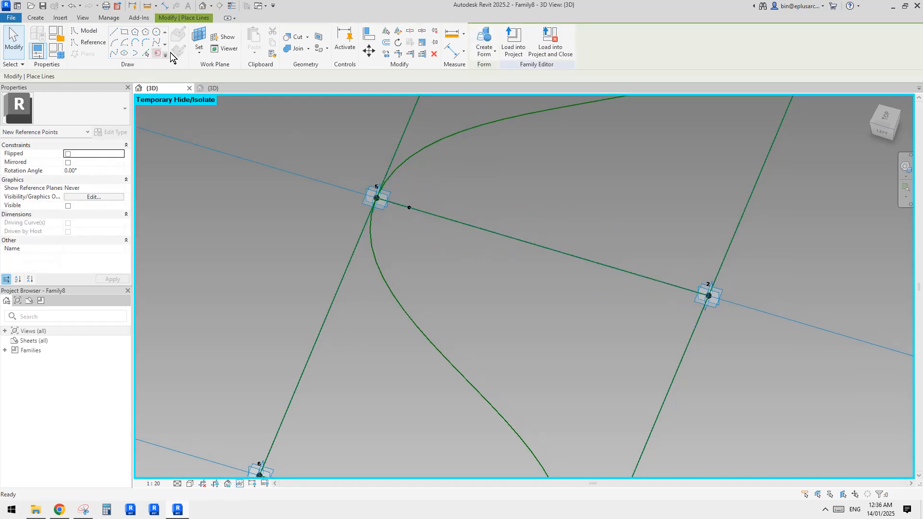
click(200, 39)
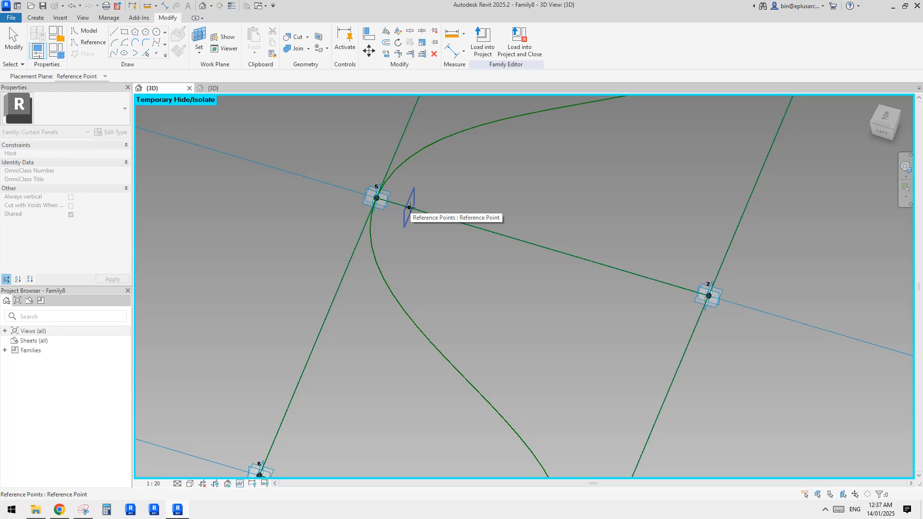
key(Tab)
click(409, 208)
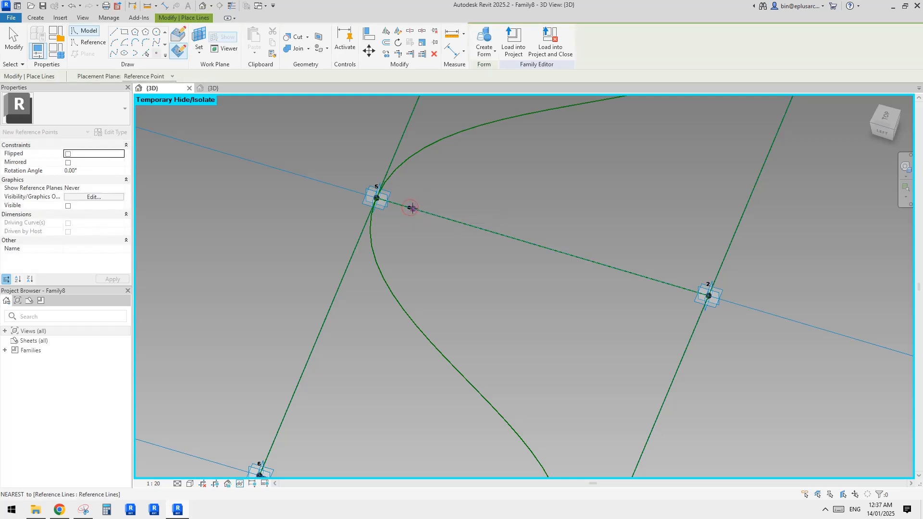
click(494, 287)
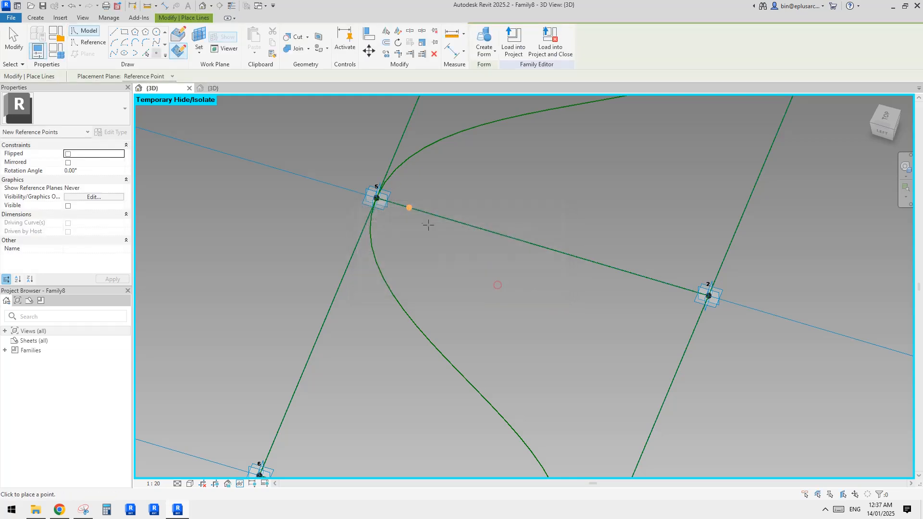
- Set the offset of the newly placed reference point beside point 5 to -1.0
key(Escape)
click(410, 209)
click(83, 249)
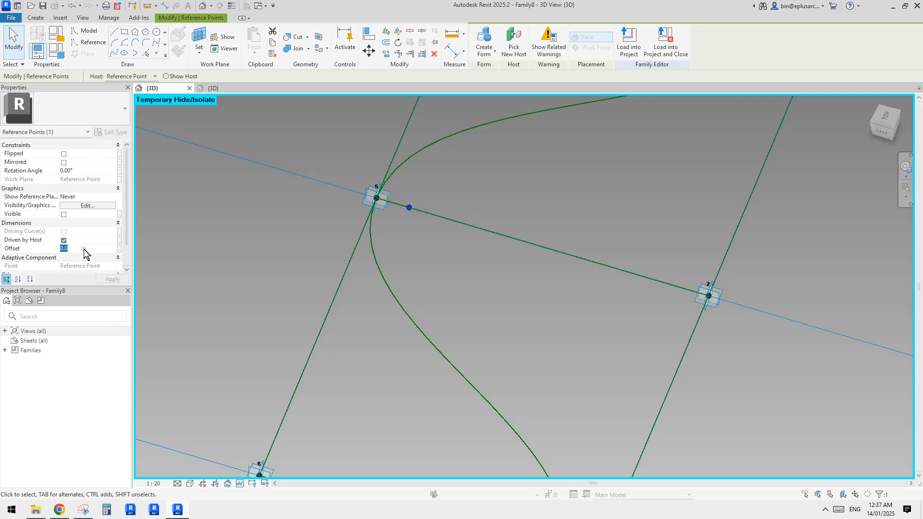
text(-15)
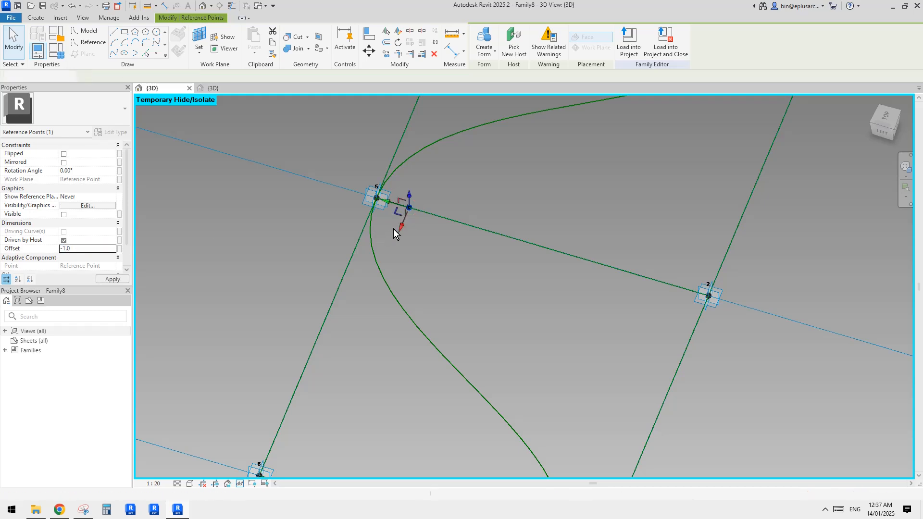
scroll(393, 229, down, 3)
click(402, 244)
- Temporarily hide the offset point and the segment-length point that overlap the base of the profile near point 1
shift+middle_drag(402, 244, 417, 228)
scroll(385, 227, up, 1)
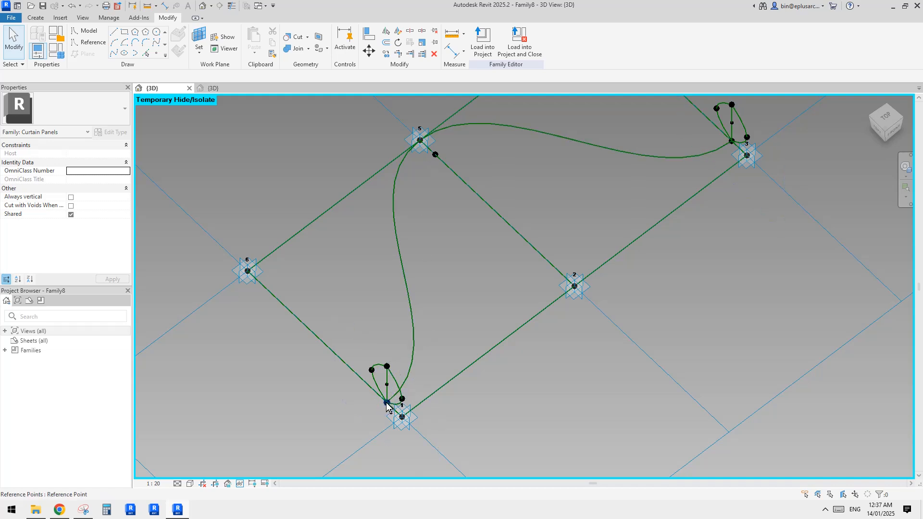
drag(387, 403, 430, 361)
key(Escape)
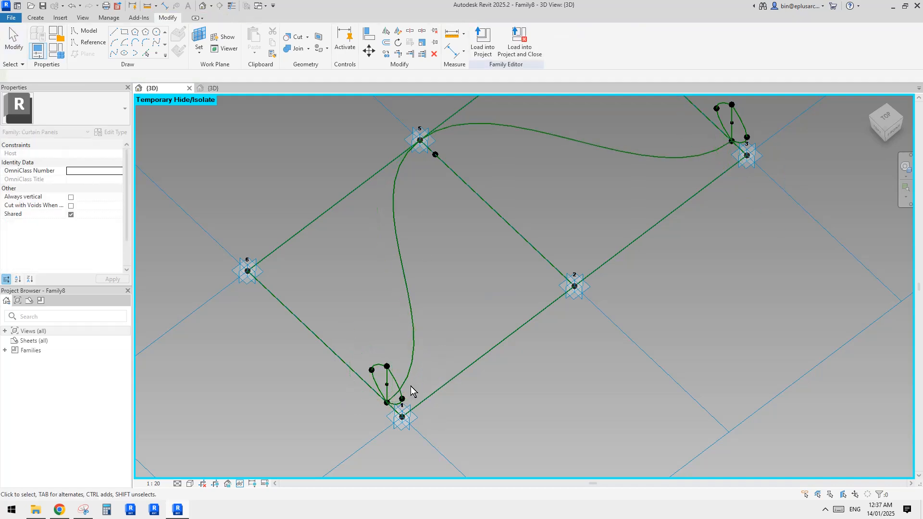
click(386, 403)
scroll(394, 397, up, 3)
key(Escape)
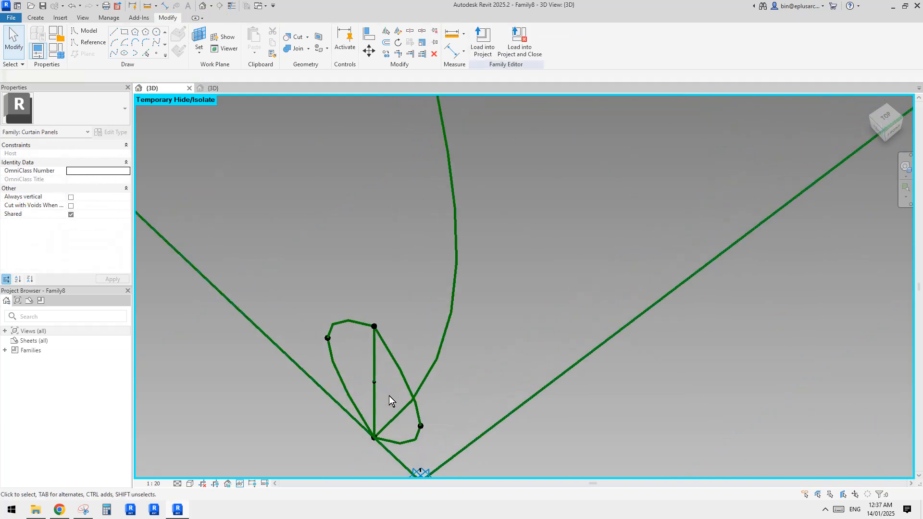
middle_drag(388, 397, 418, 326)
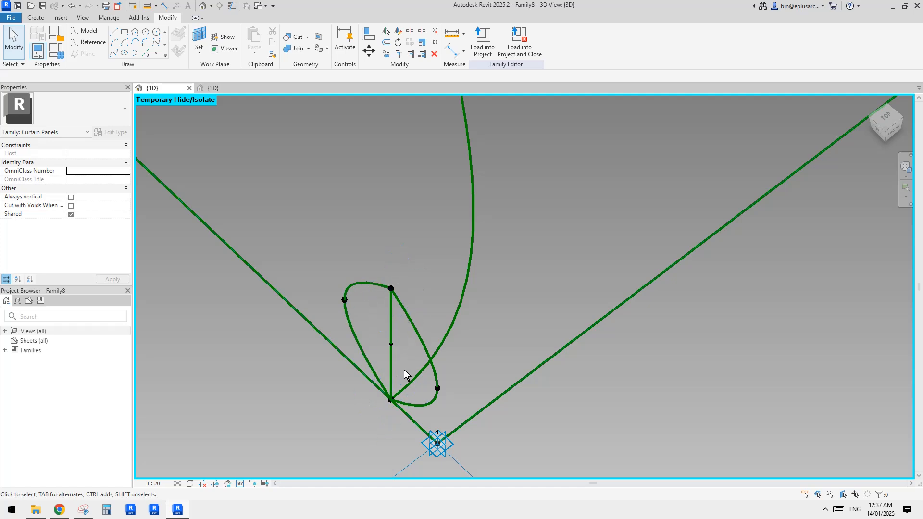
click(391, 402)
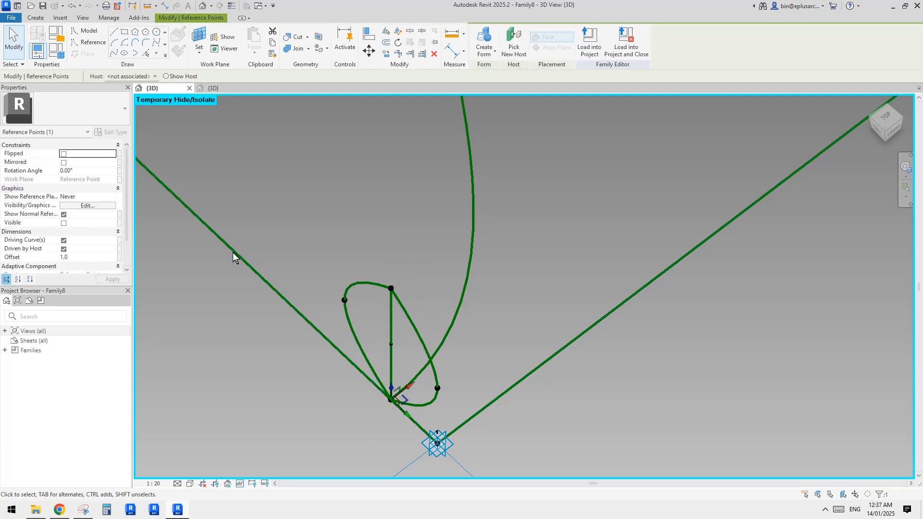
key(Escape)
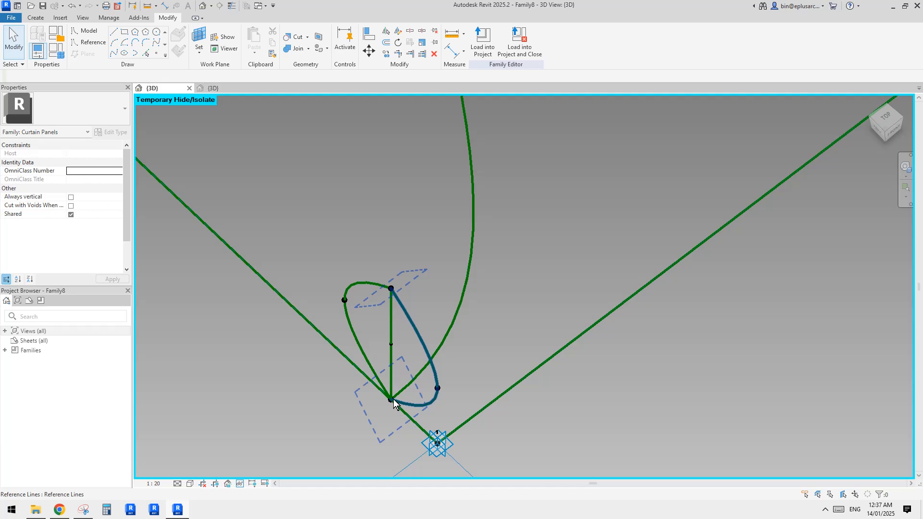
click(391, 404)
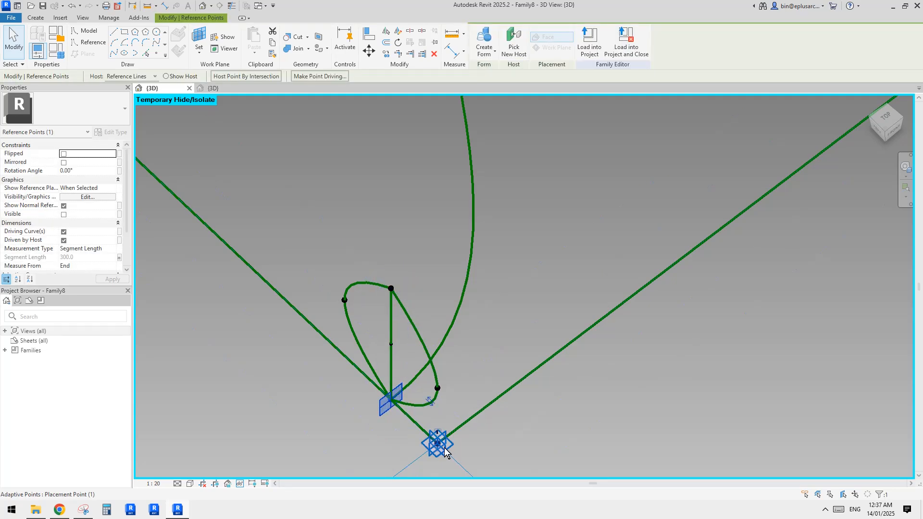
key(h)
key(h)
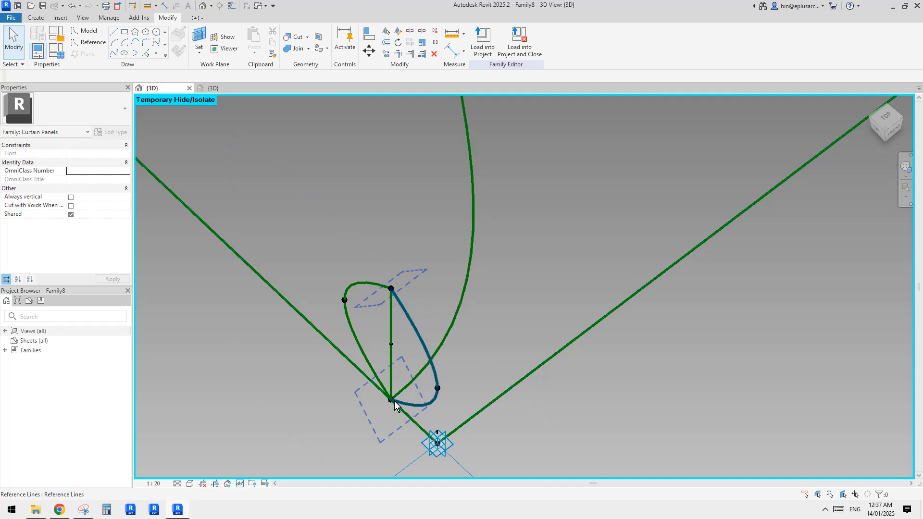
- Move the base point of the profile near point 1 along the wavy curve to a normalized curve parameter of about 0.094
click(389, 401)
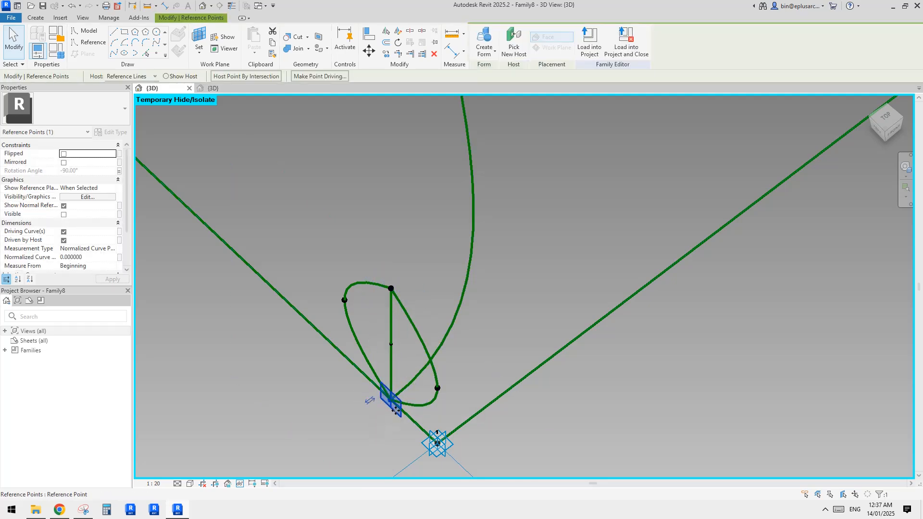
drag(398, 410, 487, 287)
scroll(487, 287, down, 5)
middle_drag(488, 287, 434, 414)
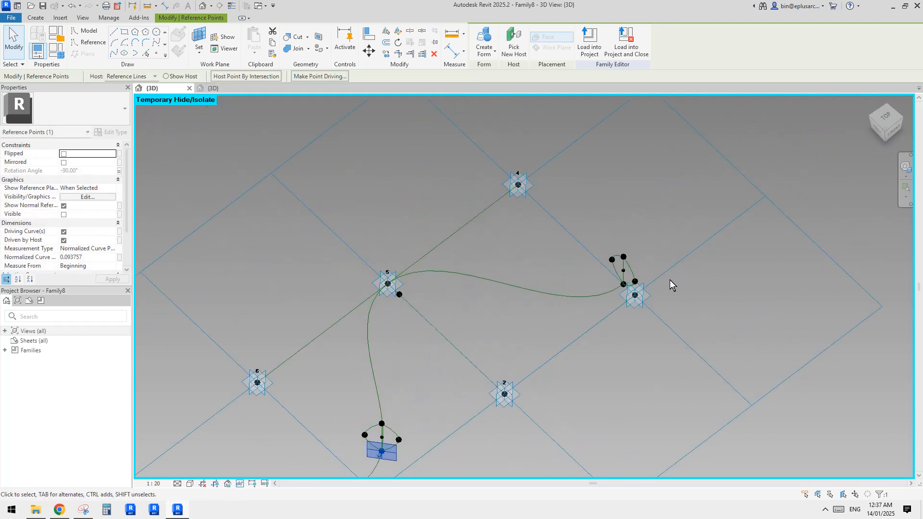
middle_drag(554, 319, 639, 212)
shift+middle_drag(568, 292, 546, 290)
scroll(525, 305, up, 3)
click(457, 362)
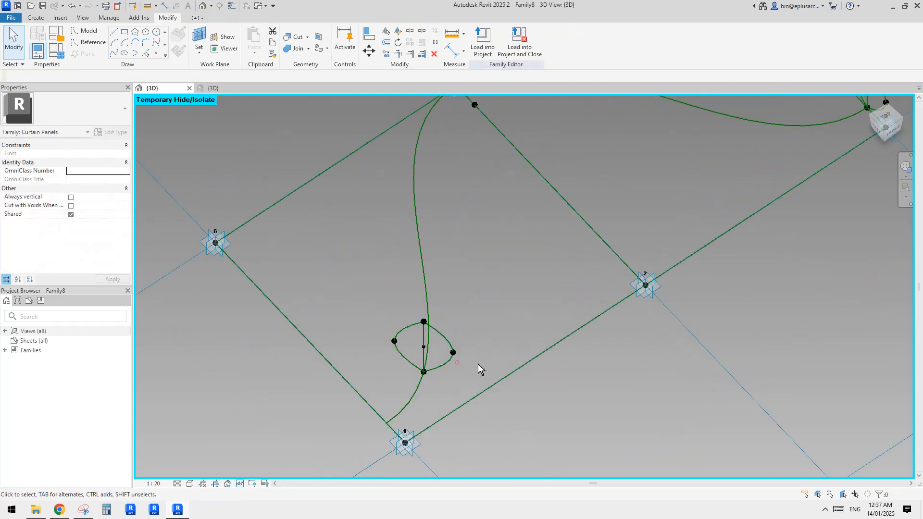
- Set the reference planes of the profile's base point near point 1 to show Always
click(428, 372)
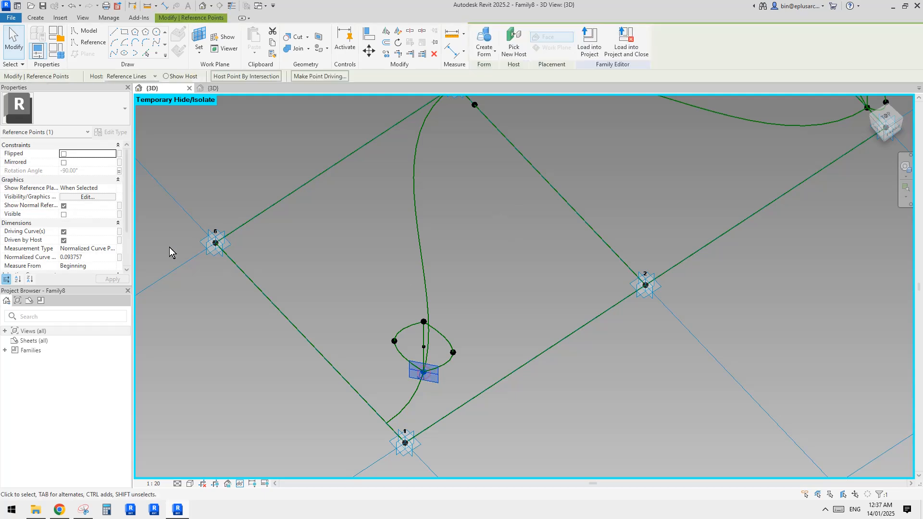
click(113, 190)
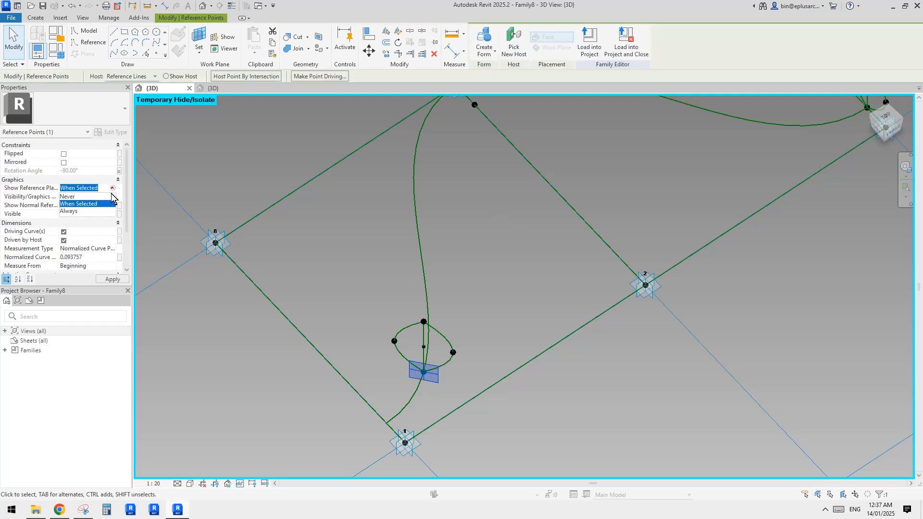
click(70, 211)
click(536, 298)
- Slide the same profile's base point further along the curve to a normalized curve parameter of about 0.136
scroll(506, 335, down, 1)
shift+middle_drag(506, 335, 478, 358)
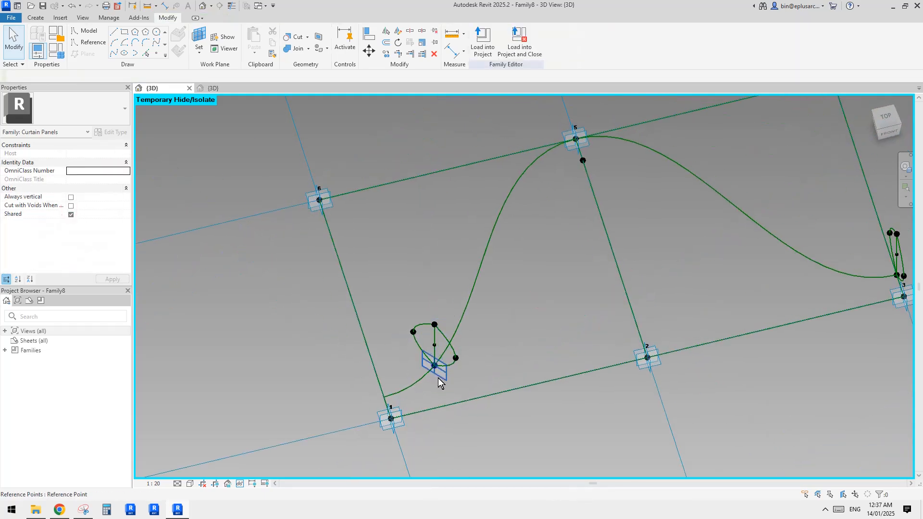
drag(442, 375, 459, 350)
shift+middle_drag(467, 330, 486, 333)
click(513, 349)
click(463, 350)
- Isolate the curve-hosted base point of the profile near point 3 and move it along the curve to a normalized parameter of about 0.918
middle_drag(601, 298, 717, 275)
middle_drag(703, 148, 704, 211)
scroll(719, 189, up, 2)
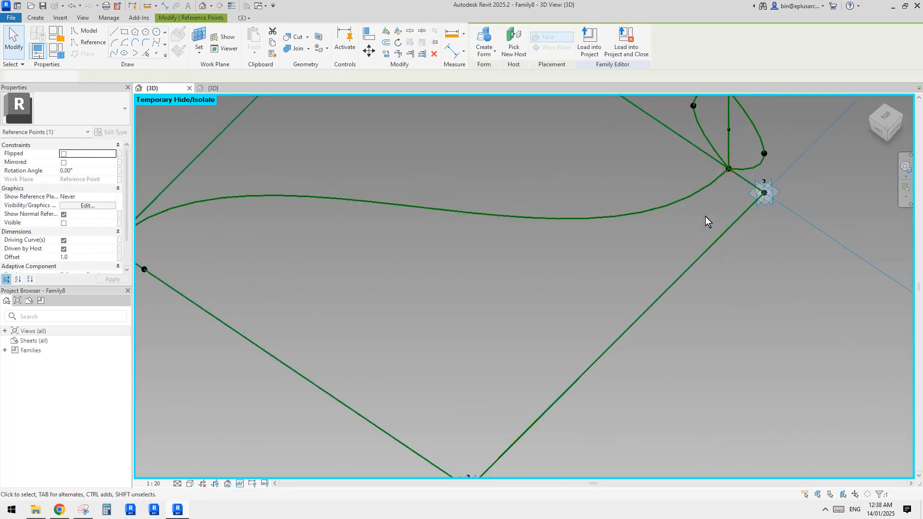
click(706, 216)
click(728, 169)
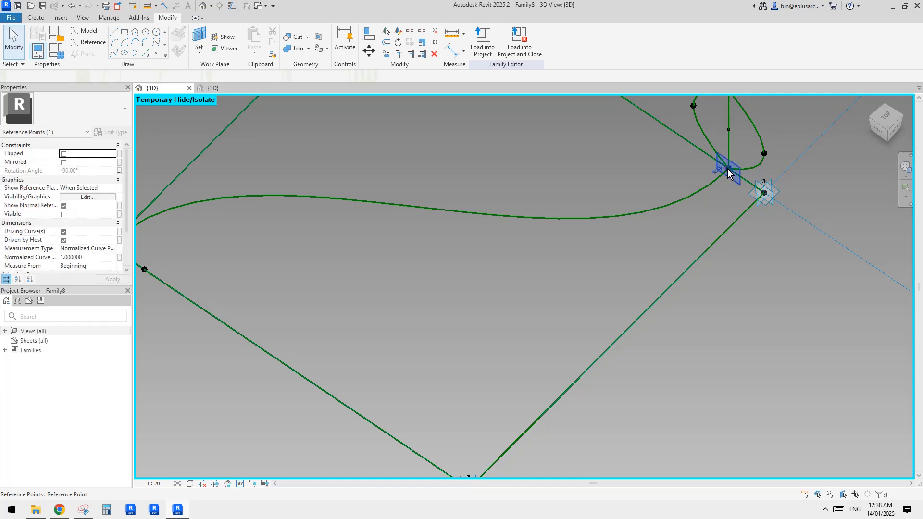
drag(729, 169, 661, 217)
scroll(621, 232, down, 2)
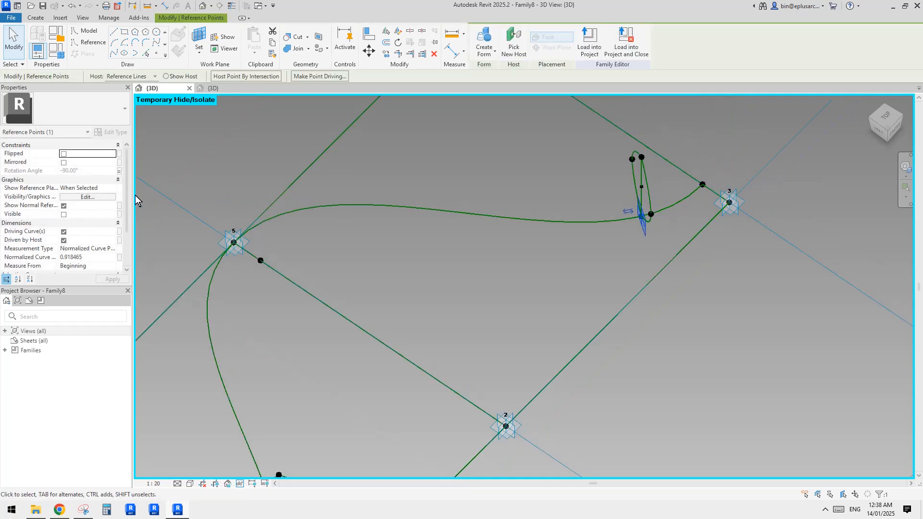
- Set the reference planes of the profile's base point near point 3 to show Always
click(116, 191)
click(77, 214)
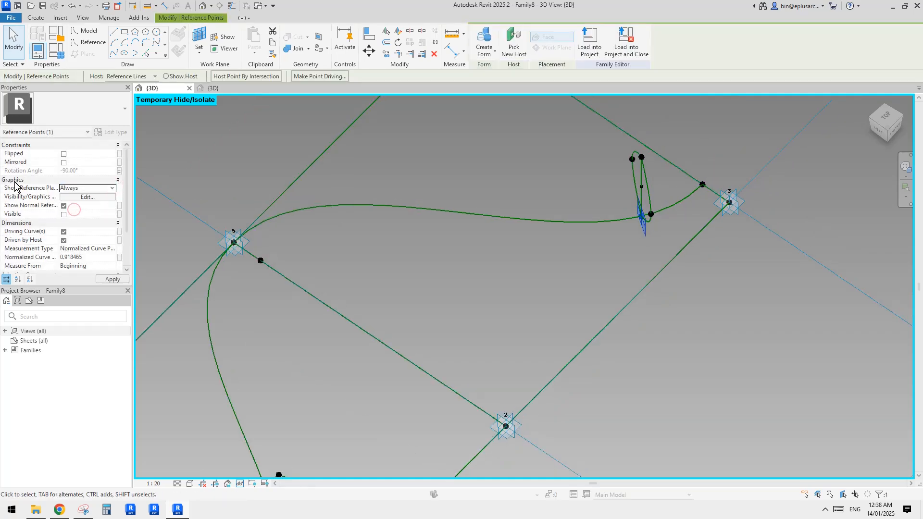
click(556, 198)
- Restore the temporarily hidden elements and create a spline reference line through the reference points beside points 1, 5 and 3
scroll(575, 212, down, 3)
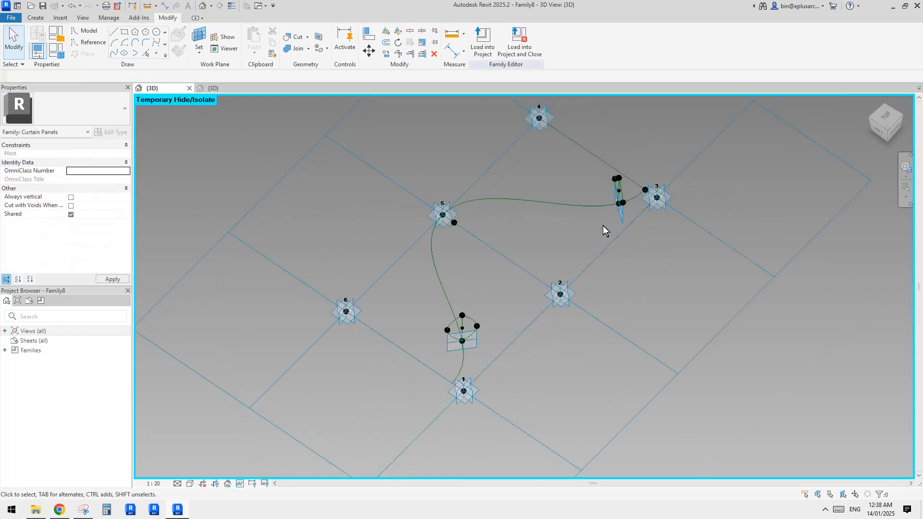
shift+middle_drag(576, 197, 453, 354)
scroll(437, 388, up, 2)
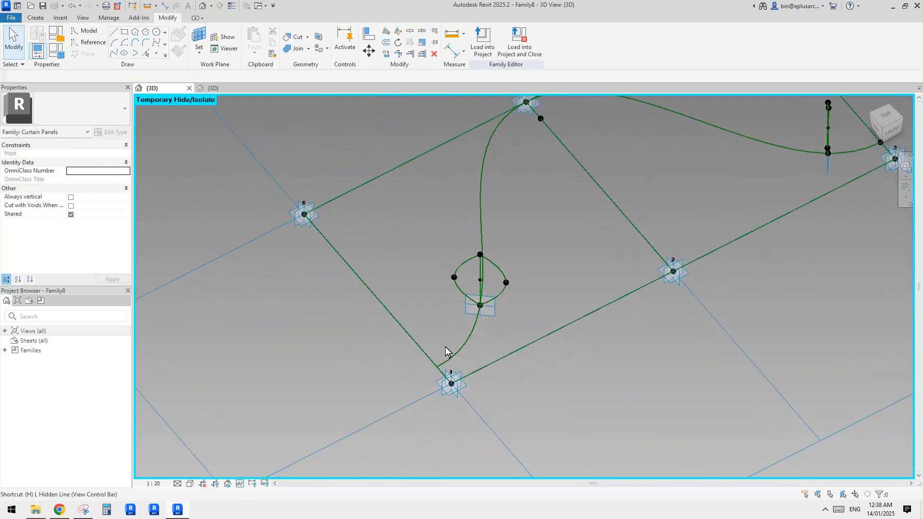
drag(438, 373, 390, 361)
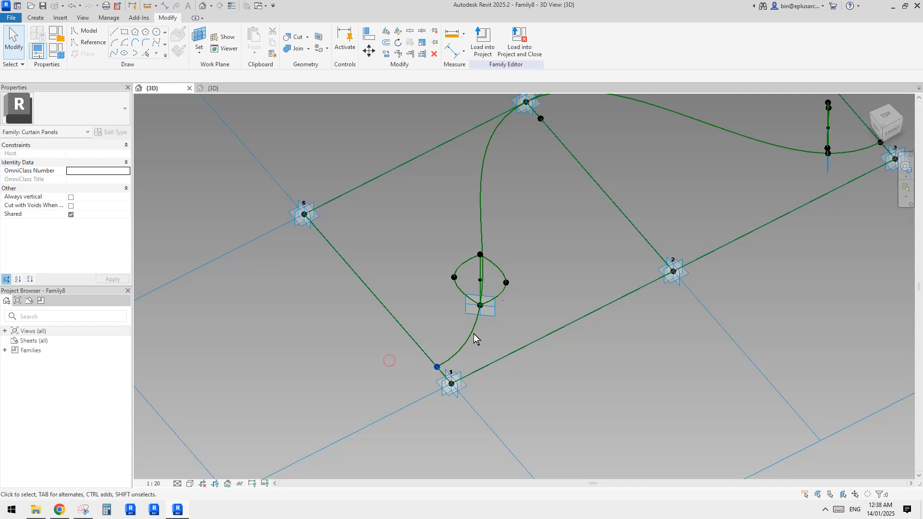
middle_drag(549, 98, 514, 250)
scroll(506, 284, up, 3)
ctrl+drag(487, 245, 536, 261)
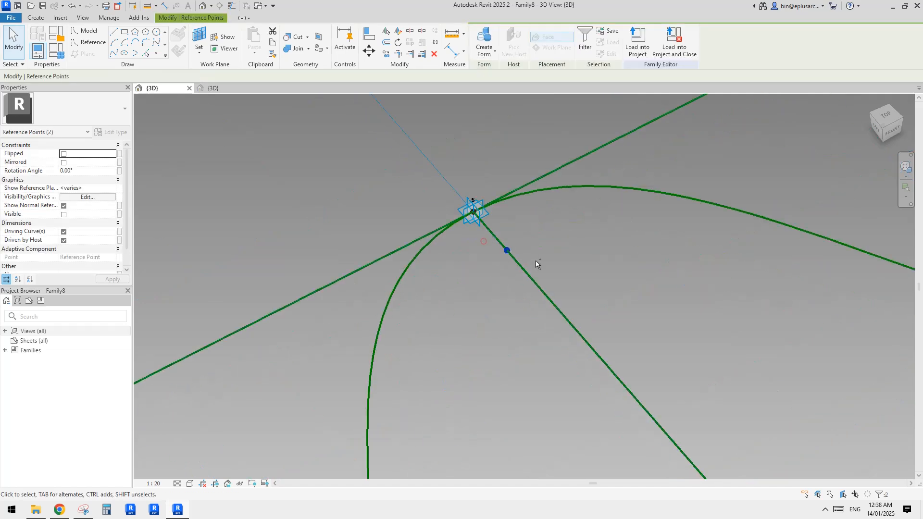
scroll(536, 263, down, 2)
middle_drag(763, 294, 425, 315)
scroll(703, 326, up, 2)
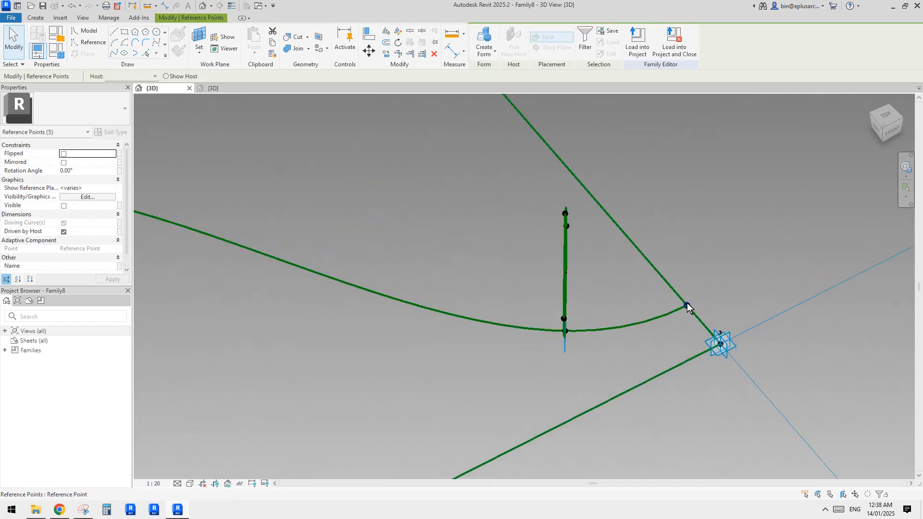
ctrl+drag(652, 293, 698, 315)
scroll(701, 315, down, 3)
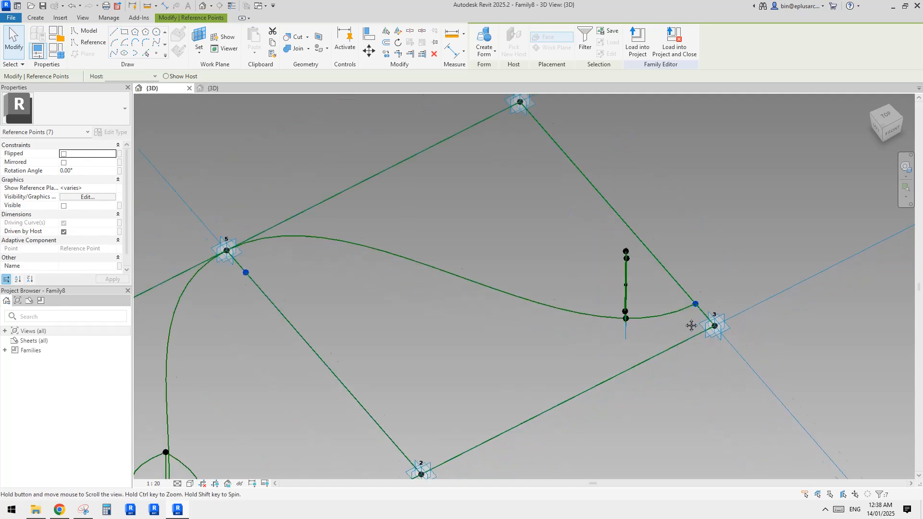
click(115, 54)
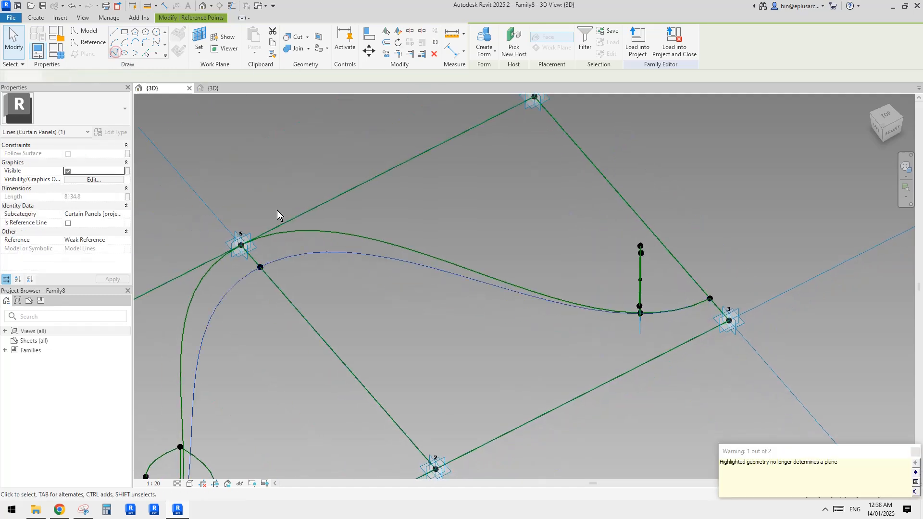
click(67, 223)
click(539, 206)
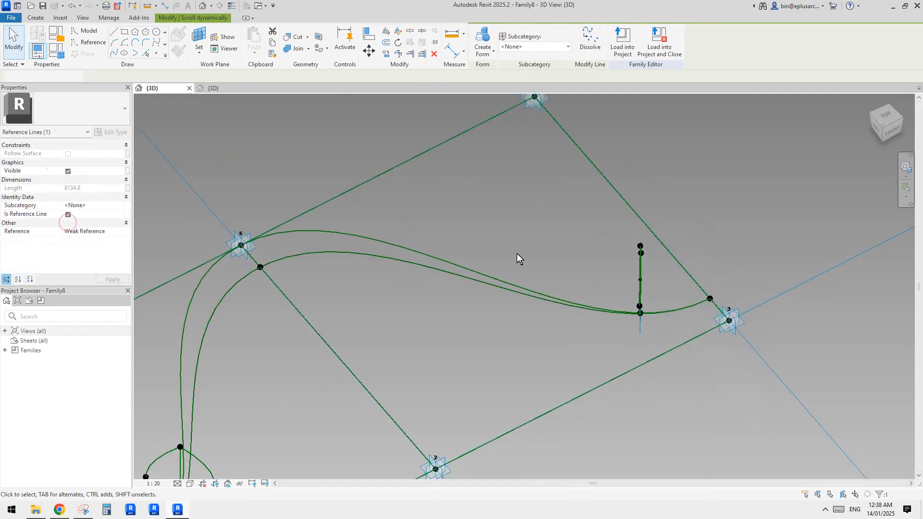
- Rehost the base point of the profile near point 1 onto the new spline, partway between points 1 and 5
scroll(518, 253, down, 1)
middle_drag(499, 292, 532, 212)
shift+middle_drag(409, 250, 307, 373)
click(293, 376)
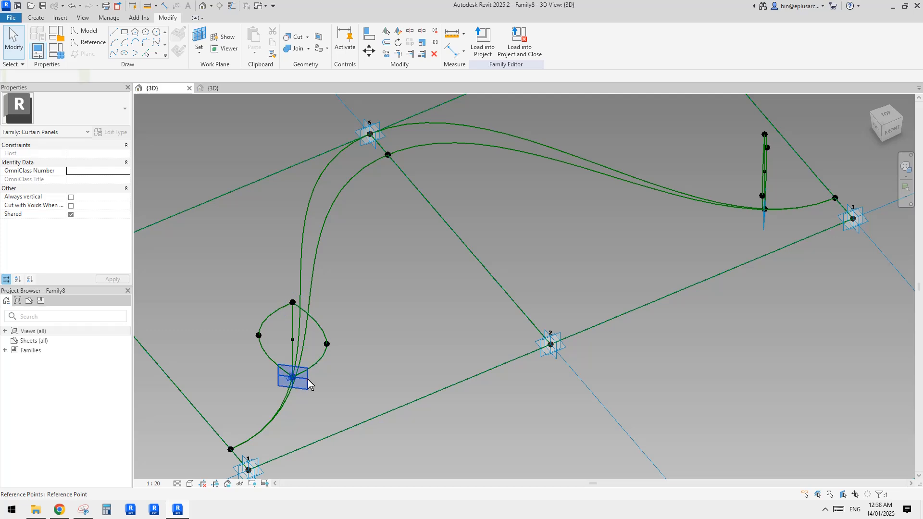
click(513, 53)
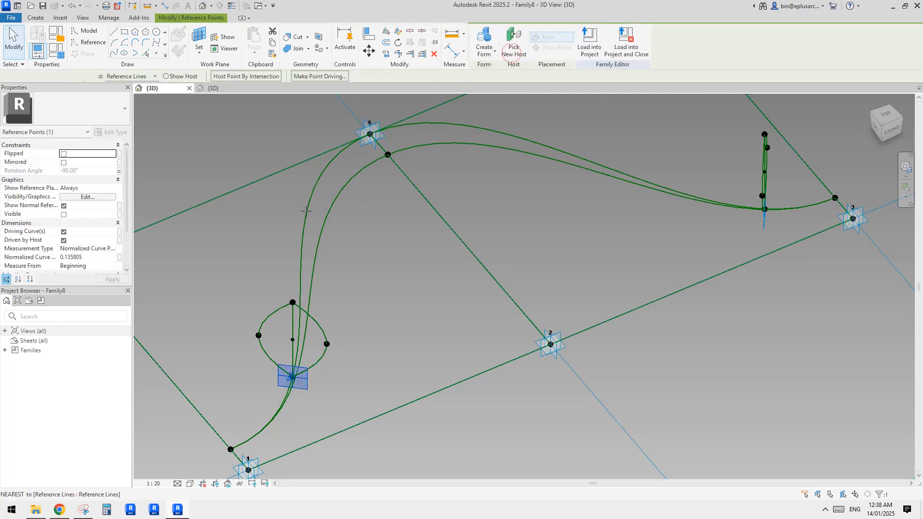
click(323, 225)
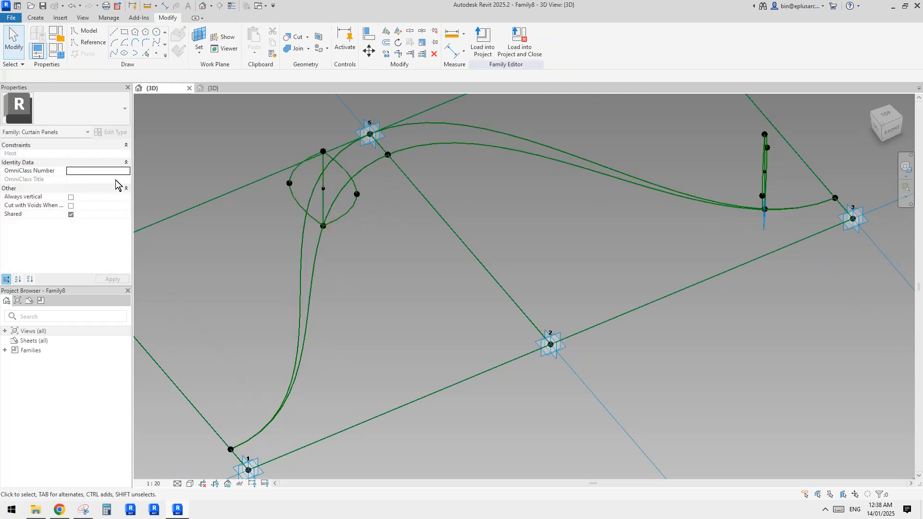
- Rehost the base point of the profile near point 3 onto the new spline, partway between points 5 and 3
click(326, 229)
key(Escape)
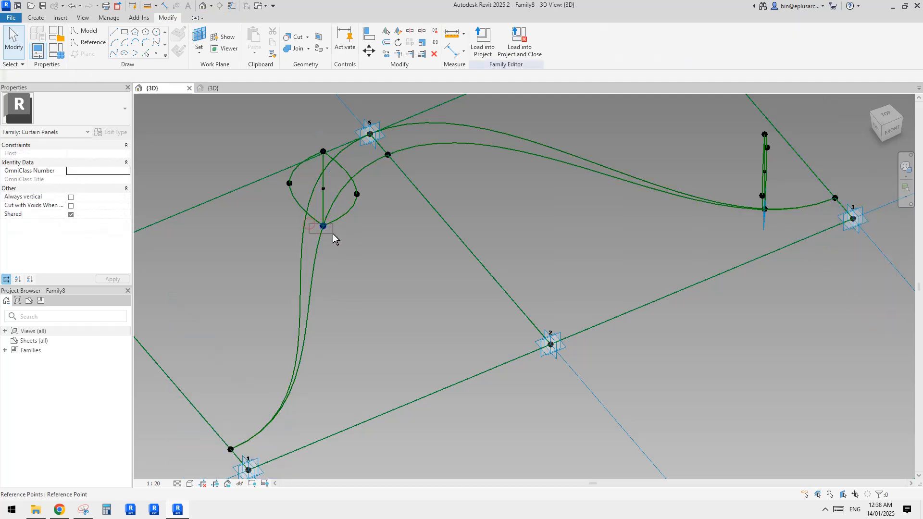
click(332, 233)
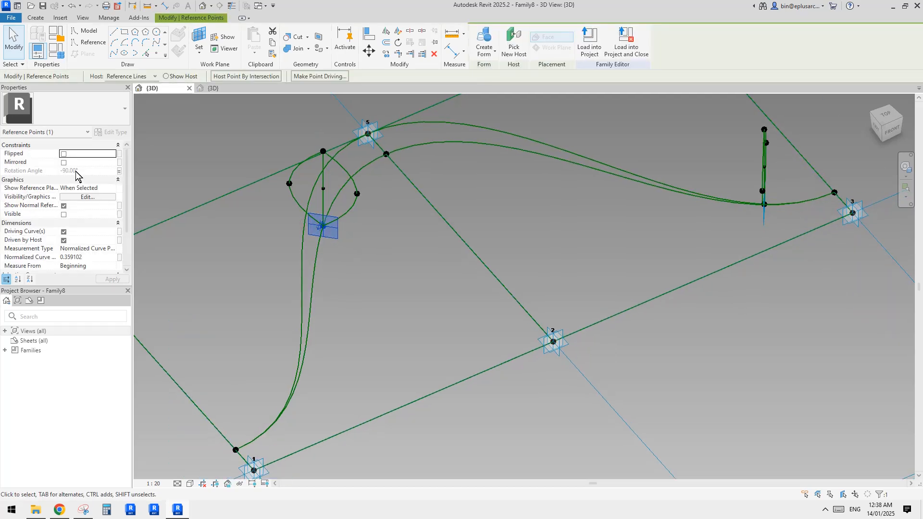
shift+middle_drag(553, 202, 635, 196)
middle_drag(556, 177, 565, 307)
shift+middle_drag(564, 307, 567, 337)
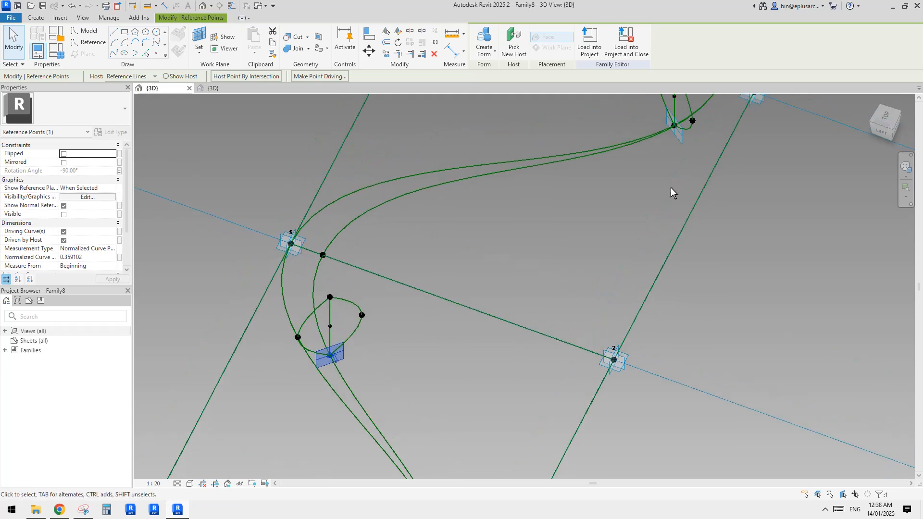
middle_drag(671, 187, 662, 213)
key(Escape)
click(674, 163)
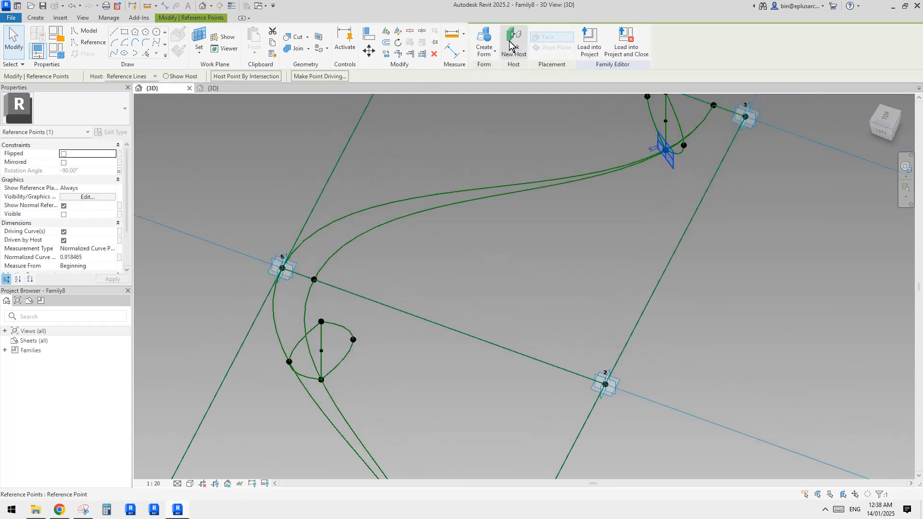
click(514, 43)
click(436, 210)
key(Escape)
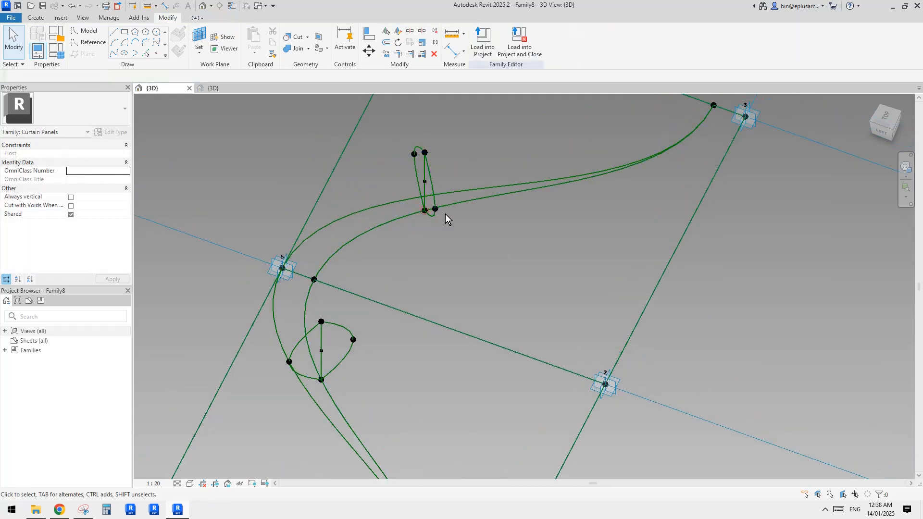
- Delete the old spline reference line that passes directly through adaptive point 5, keeping the new offset spline
shift+middle_drag(447, 220, 414, 209)
key(Tab)
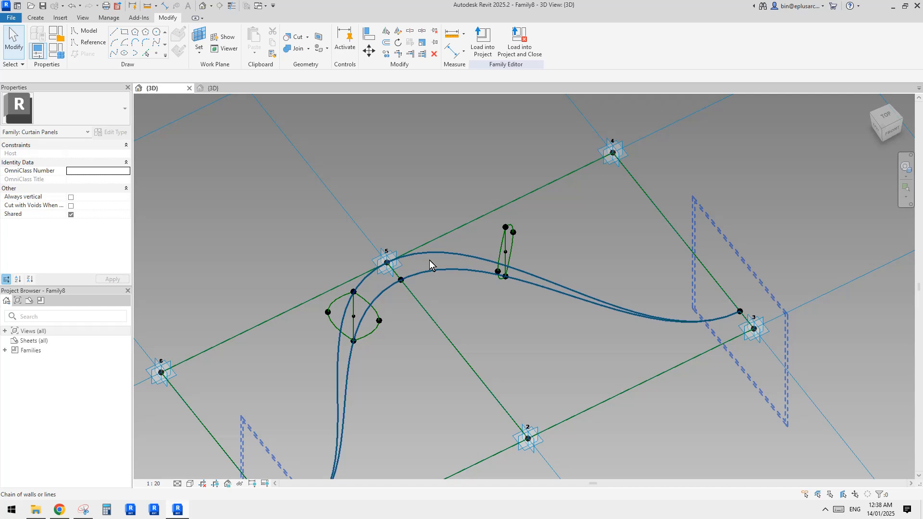
click(456, 256)
scroll(452, 261, down, 1)
key(Escape)
click(461, 255)
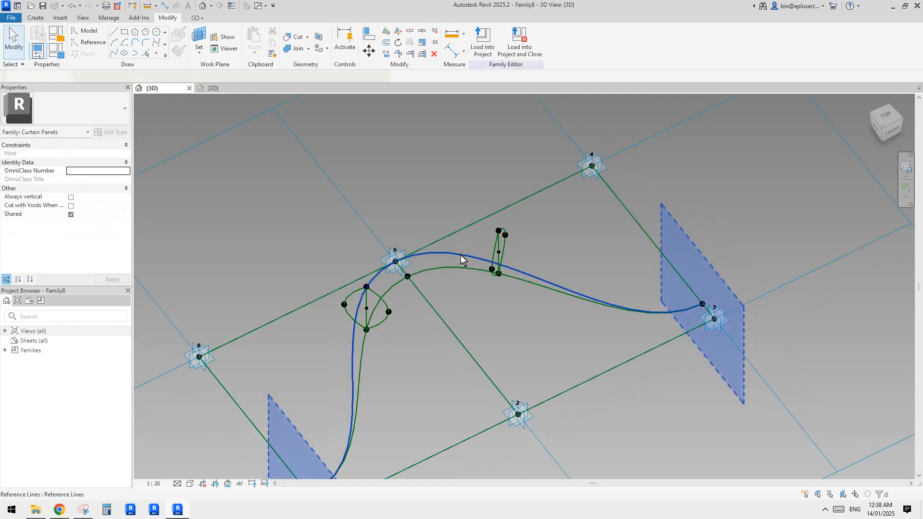
scroll(457, 262, down, 2)
mouse_move(452, 270)
middle_down()
mouse_move(454, 235)
mouse_move(445, 253)
middle_up()
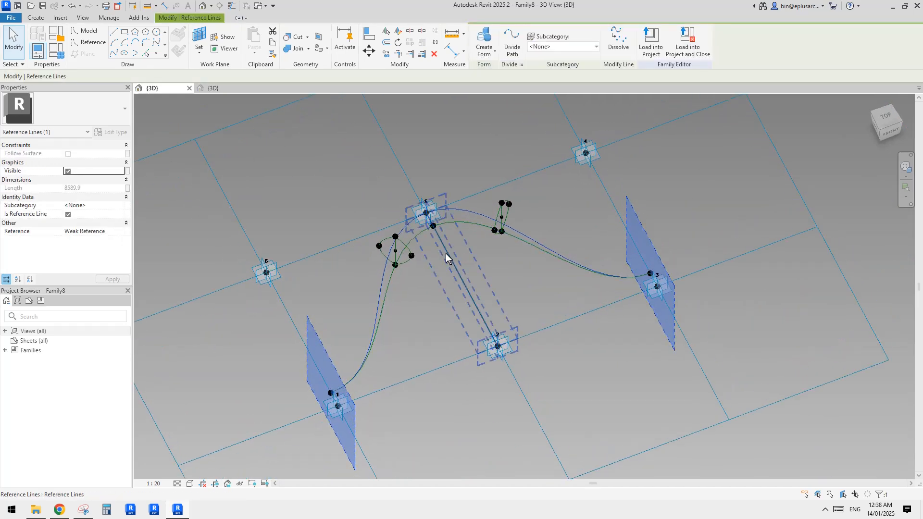
key(Escape)
- Select adaptive point 5 and check its location for leftover reference points
scroll(423, 209, up, 6)
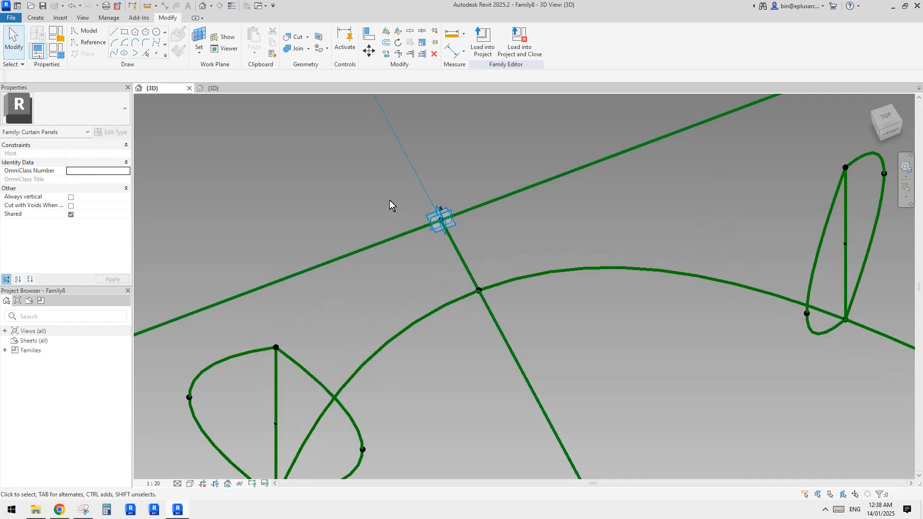
drag(389, 200, 457, 226)
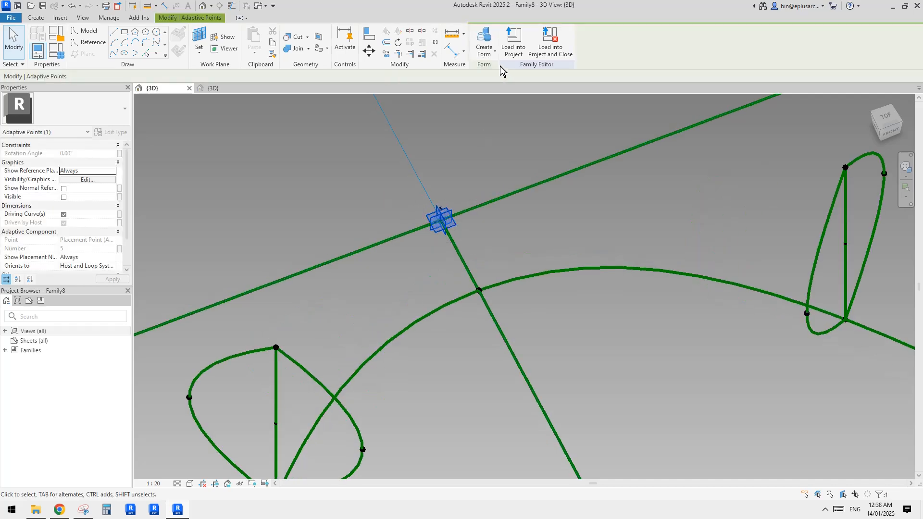
scroll(461, 226, down, 1)
drag(375, 188, 447, 224)
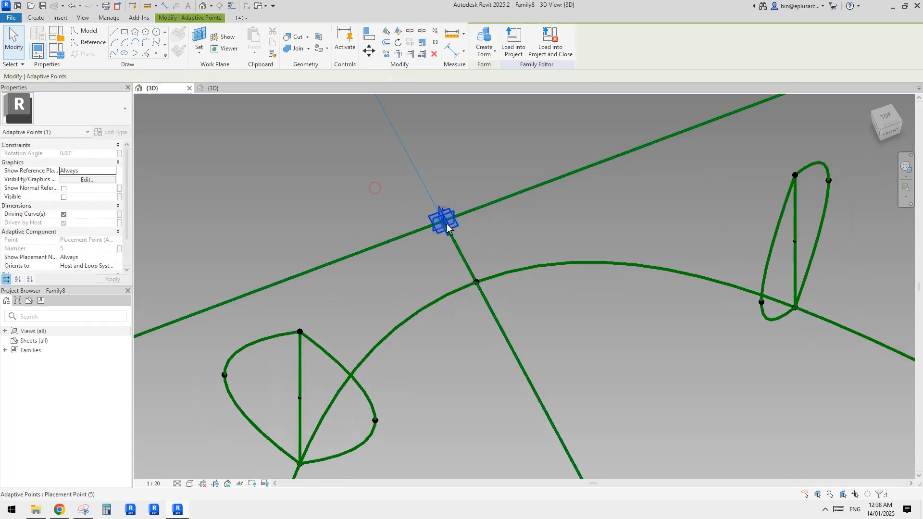
scroll(430, 247, down, 4)
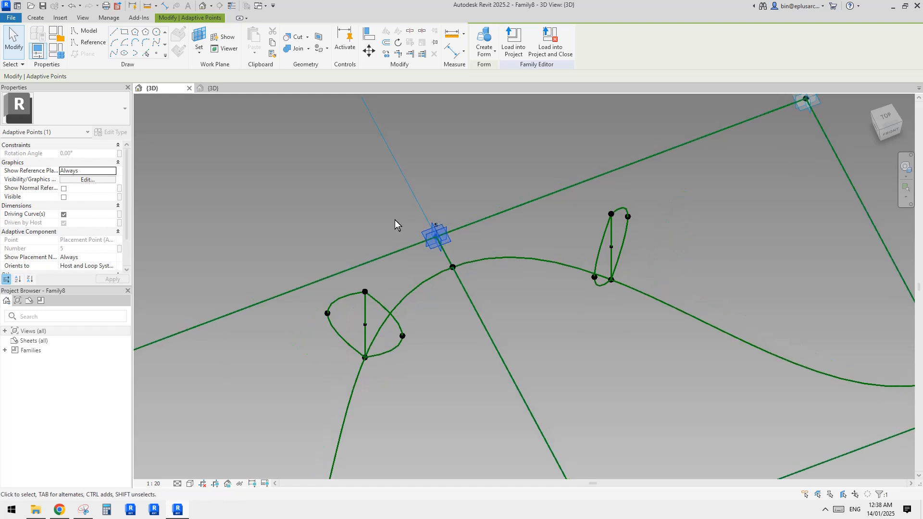
scroll(478, 232, down, 1)
scroll(569, 238, down, 1)
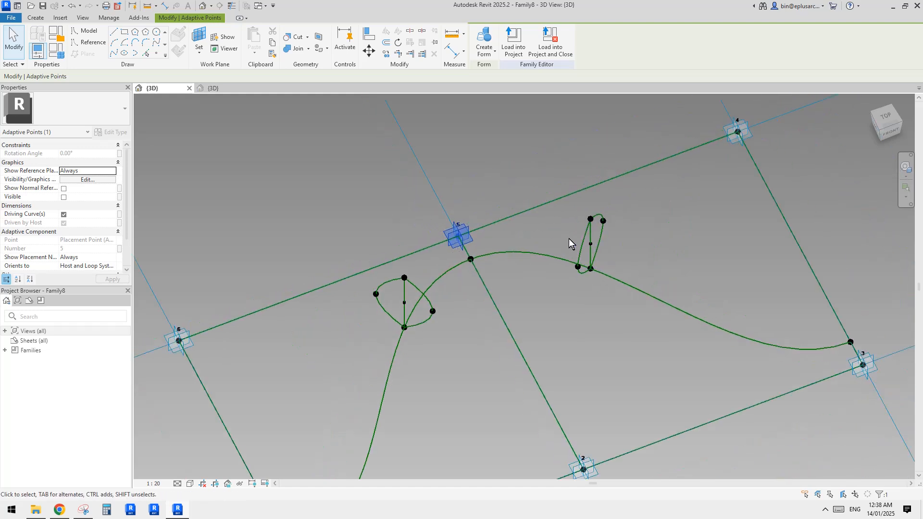
scroll(513, 240, down, 3)
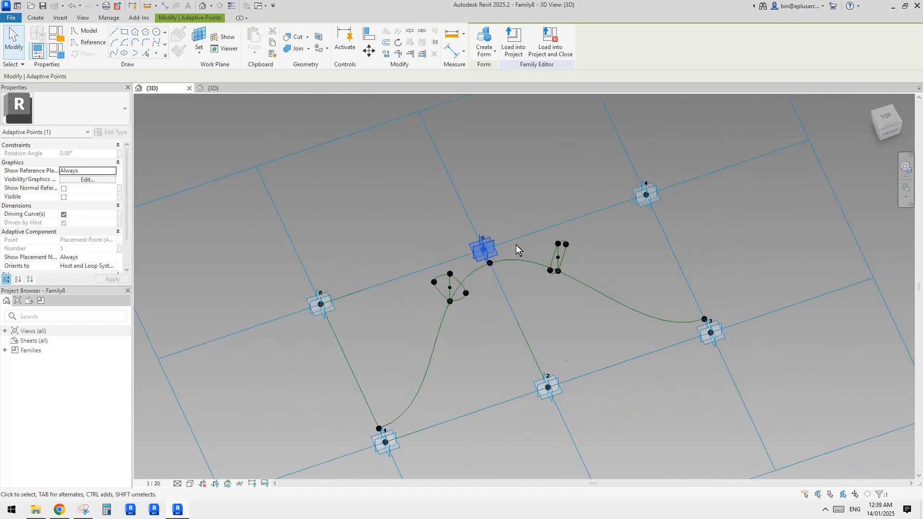
- Create a swept form from the two closed profiles and the new spline between them
shift+middle_drag(619, 274, 419, 261)
key(Escape)
click(422, 261)
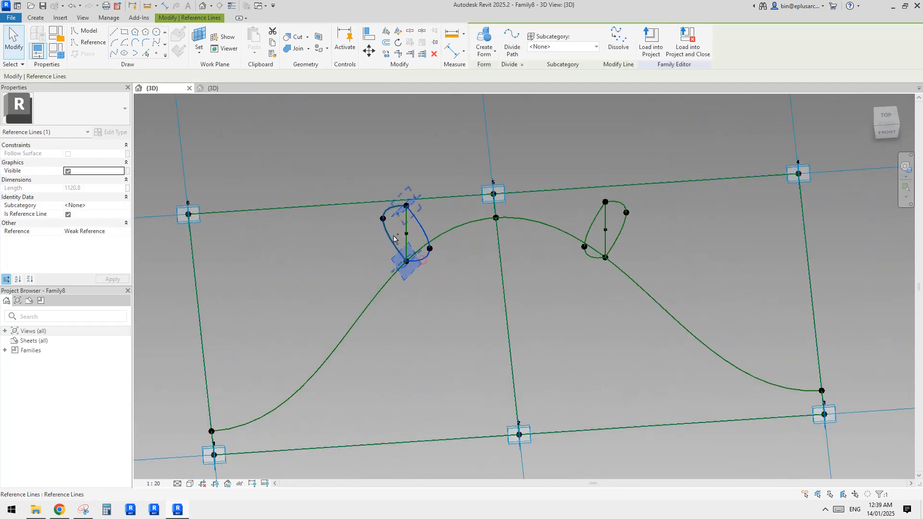
ctrl+click(620, 230)
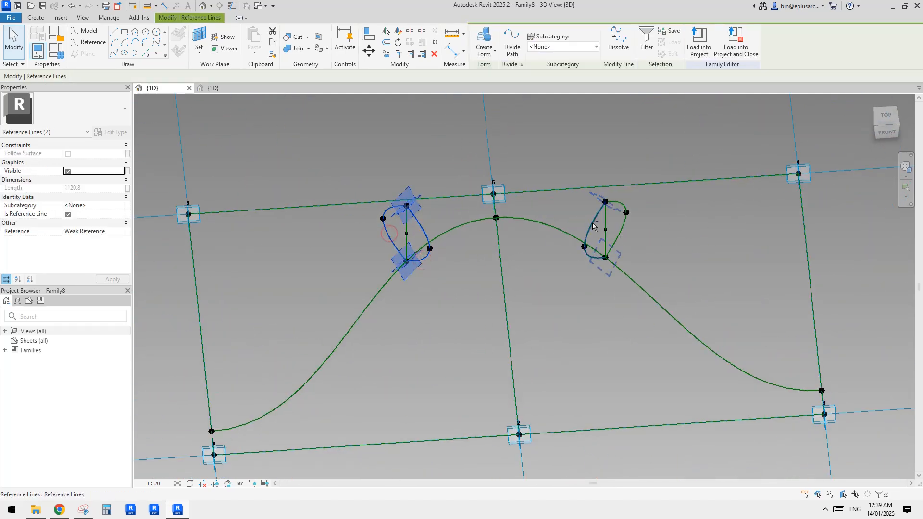
ctrl+click(544, 227)
click(485, 41)
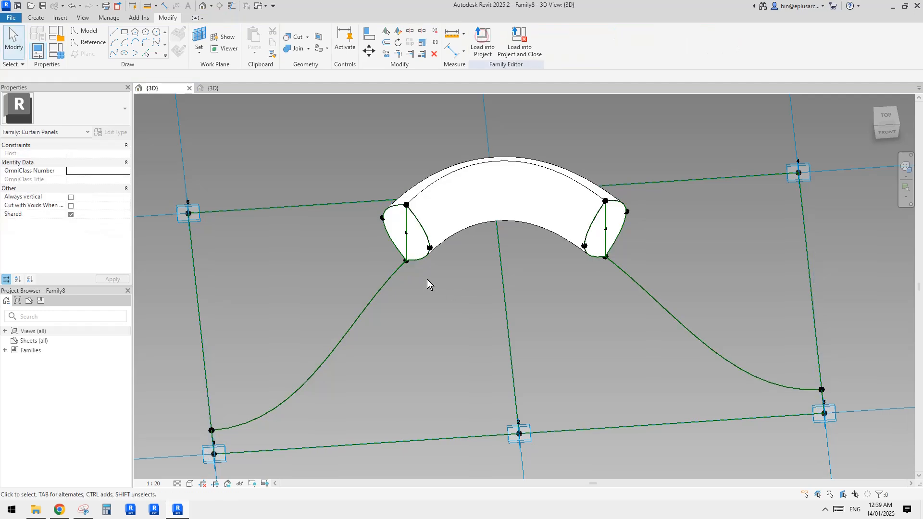
- Set the reference planes of the base point of the profile on the point 1 side to show Always
shift+middle_drag(412, 267, 432, 274)
click(444, 263)
scroll(432, 263, up, 3)
key(Escape)
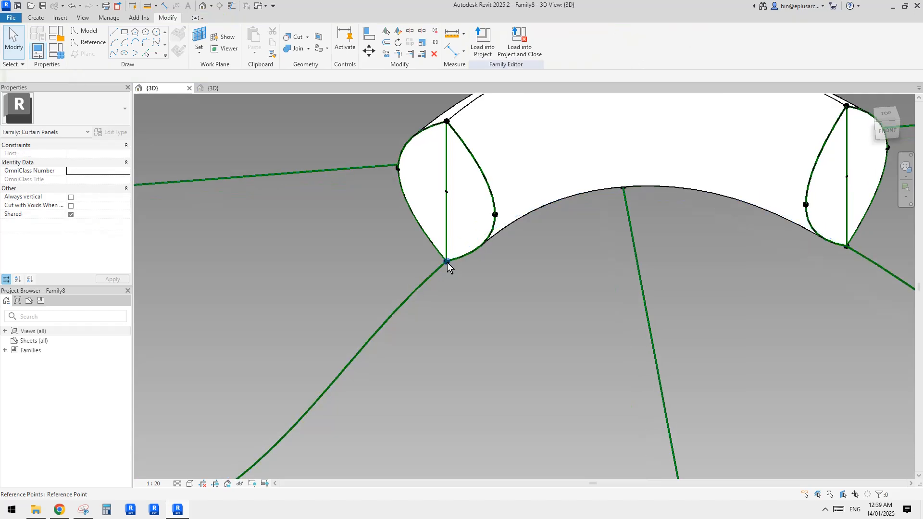
click(447, 263)
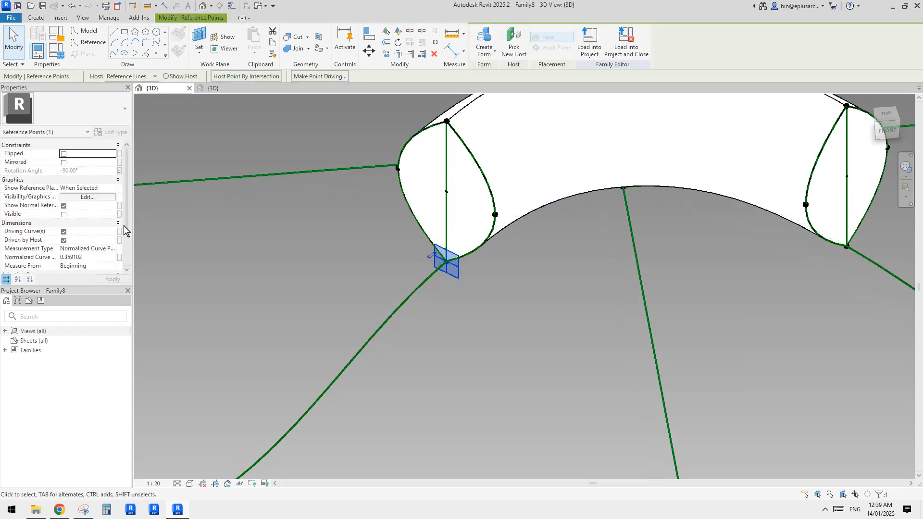
click(107, 190)
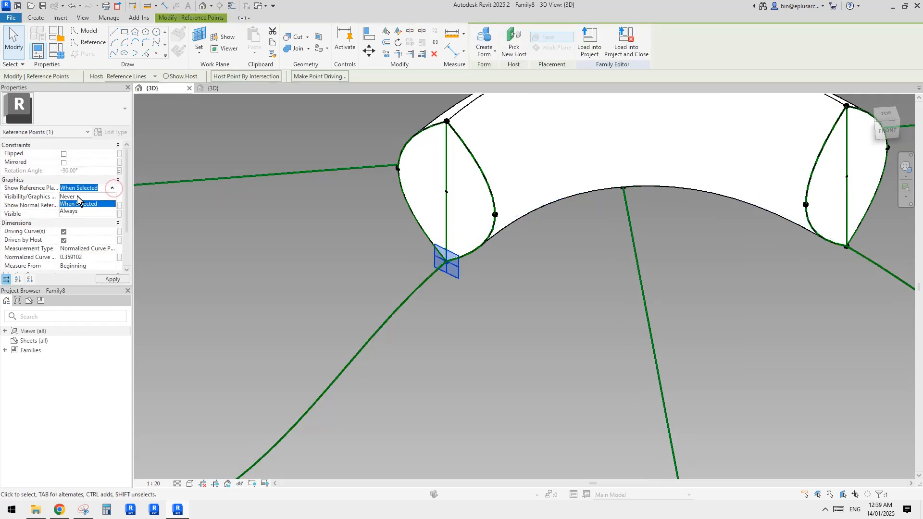
click(71, 212)
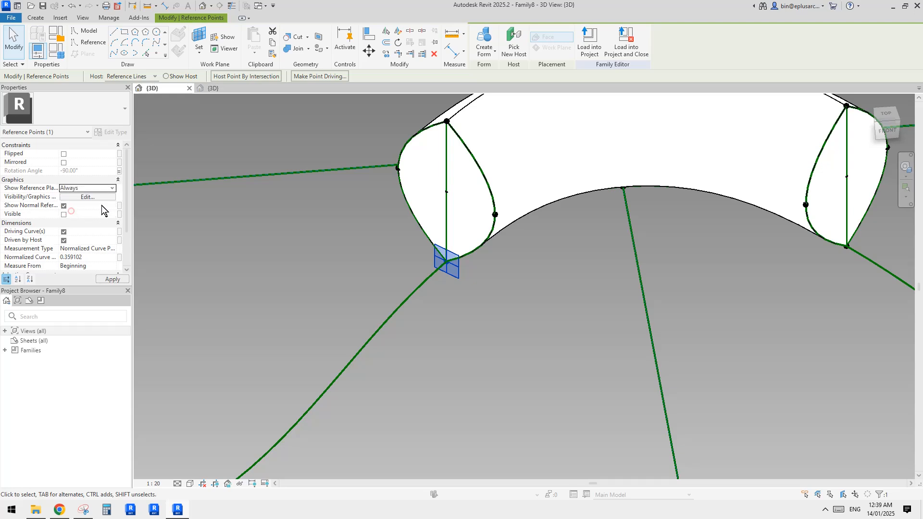
scroll(258, 255, down, 4)
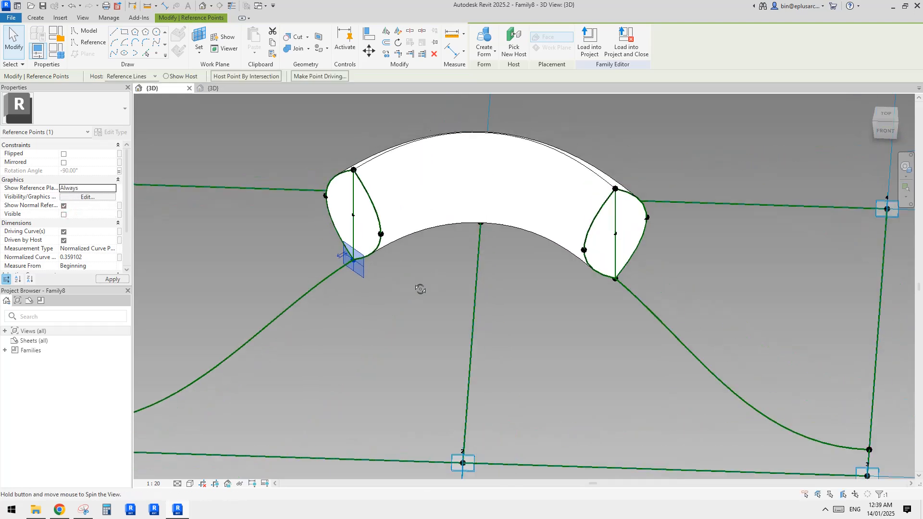
- Set the reference planes of the base point of the profile on the point 3 side to show Always
click(588, 307)
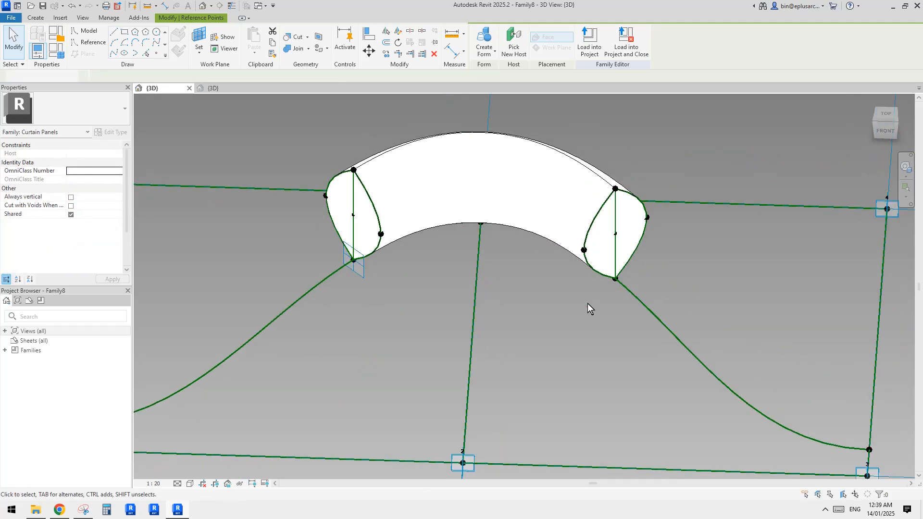
click(616, 279)
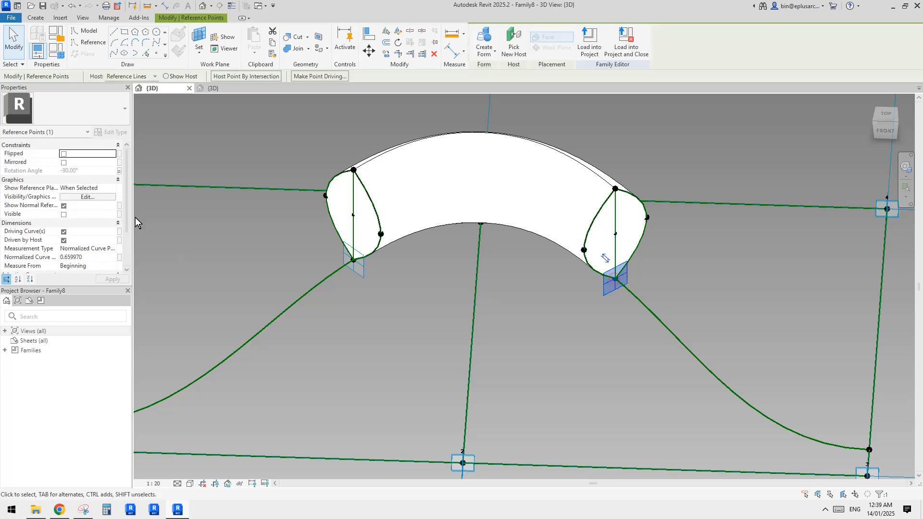
click(113, 188)
click(85, 211)
scroll(429, 252, down, 2)
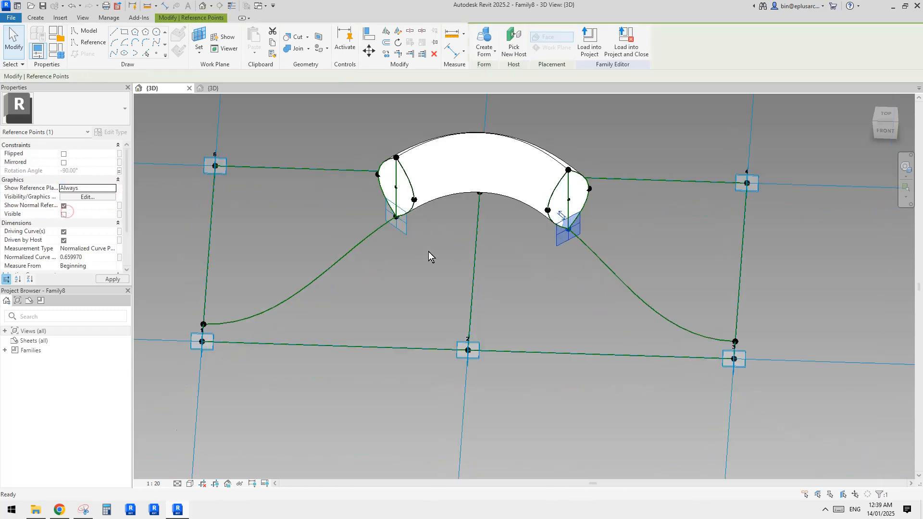
- Move both profile base points along the spline to its ends beside points 1 and 3, extending the form over its full length
shift+middle_drag(429, 252, 412, 273)
drag(407, 256, 269, 357)
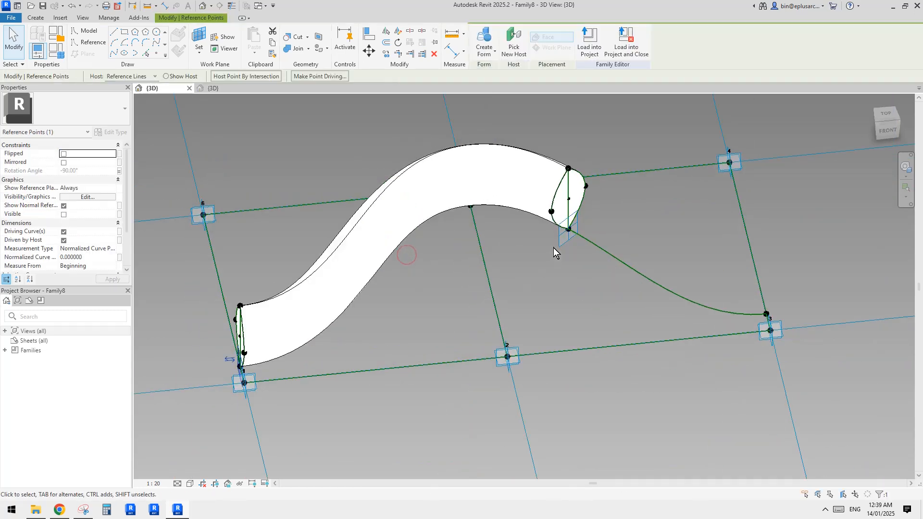
drag(561, 246, 798, 303)
- Load the panel family into Family9, overwriting the existing version, and compare the lattice with the facade photo on Reddit in Chrome
shift+middle_drag(581, 247, 553, 346)
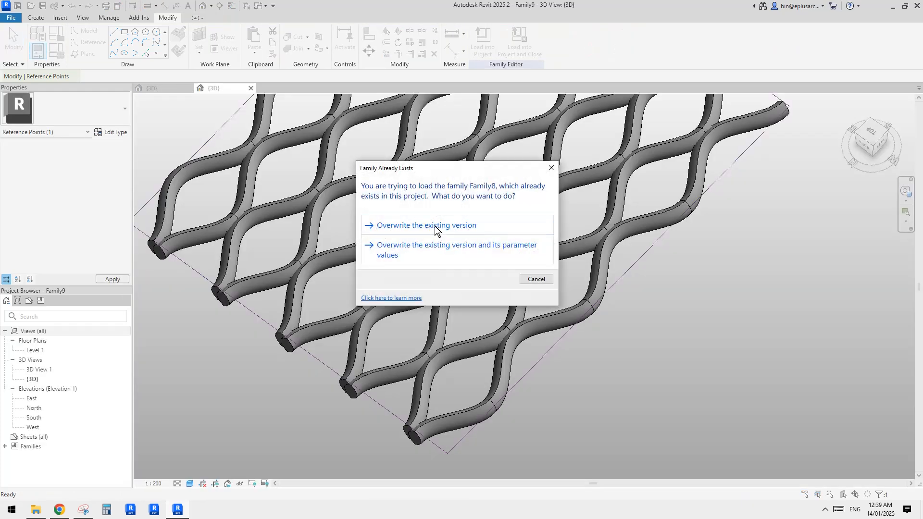
click(443, 227)
shift+middle_drag(730, 290, 542, 423)
shift+middle_drag(553, 375, 567, 315)
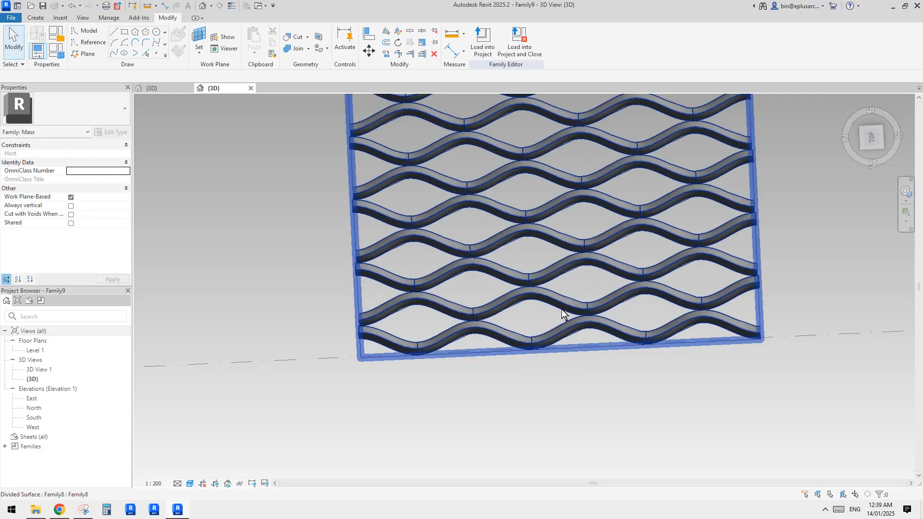
click(63, 510)
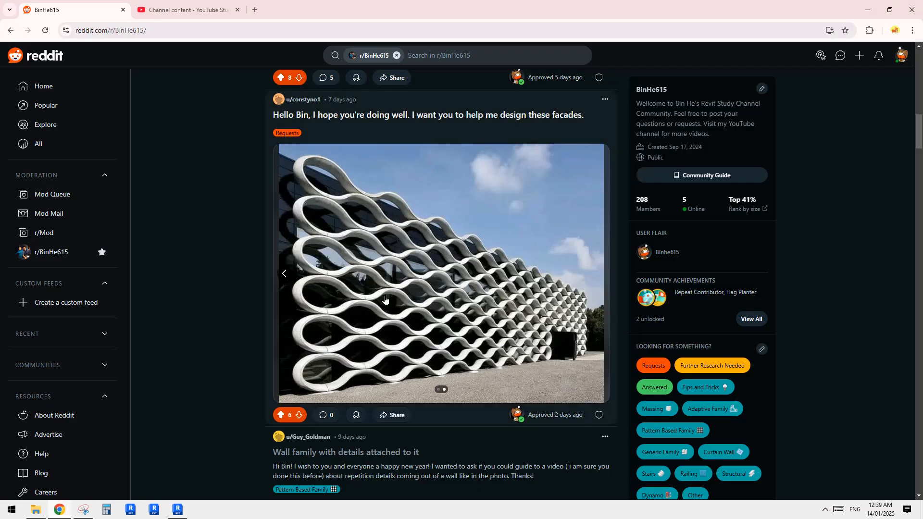
click(178, 510)
- Set the V Grid distance of the divided surface to 2000
shift+middle_drag(319, 428, 567, 270)
click(564, 258)
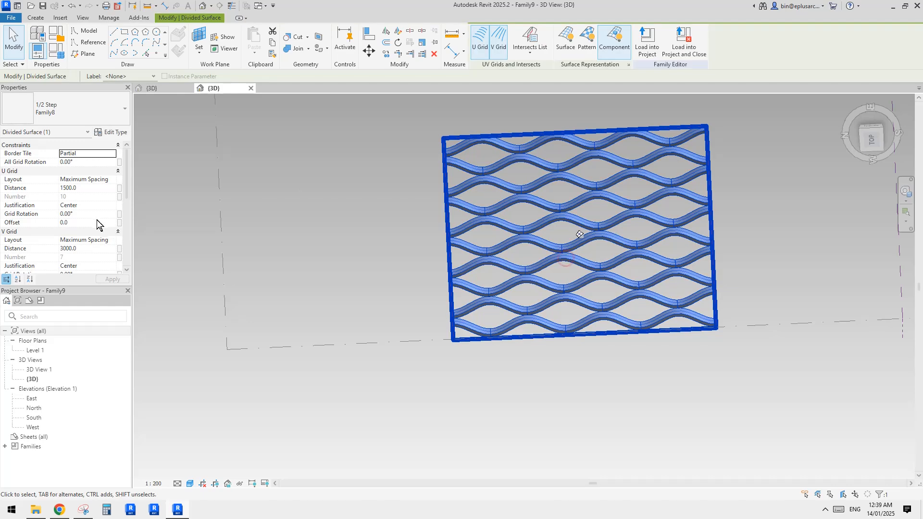
click(88, 249)
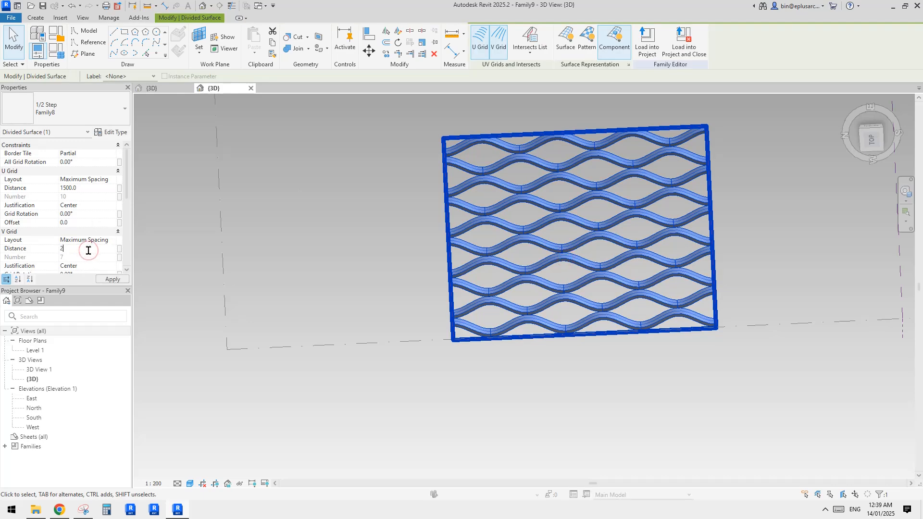
text(2000)
key(Return)
mouse_move(529, 246)
shift+middle_down()
mouse_move(697, 273)
mouse_move(543, 246)
shift+middle_up()
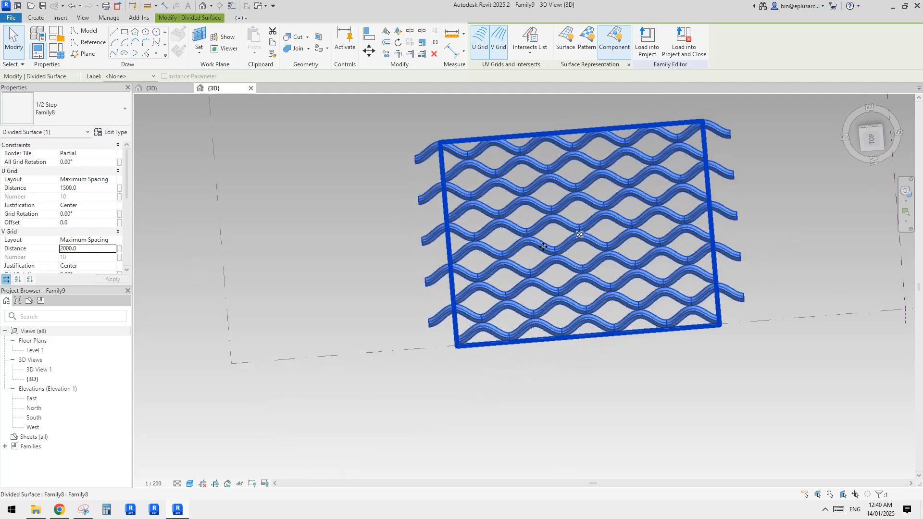
- Try a U Grid distance of 1000 on the divided surface and set it back to 1500
click(88, 190)
text(1000)
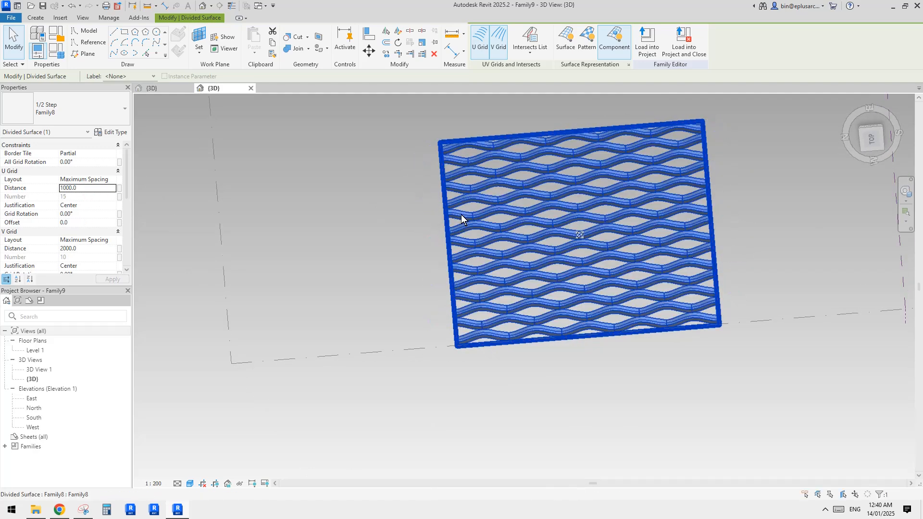
click(91, 192)
text(1)
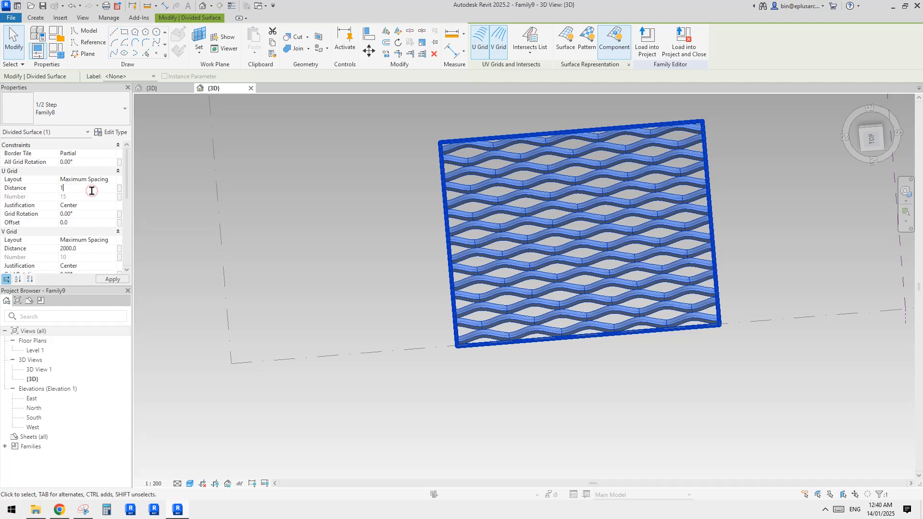
text(500.0)
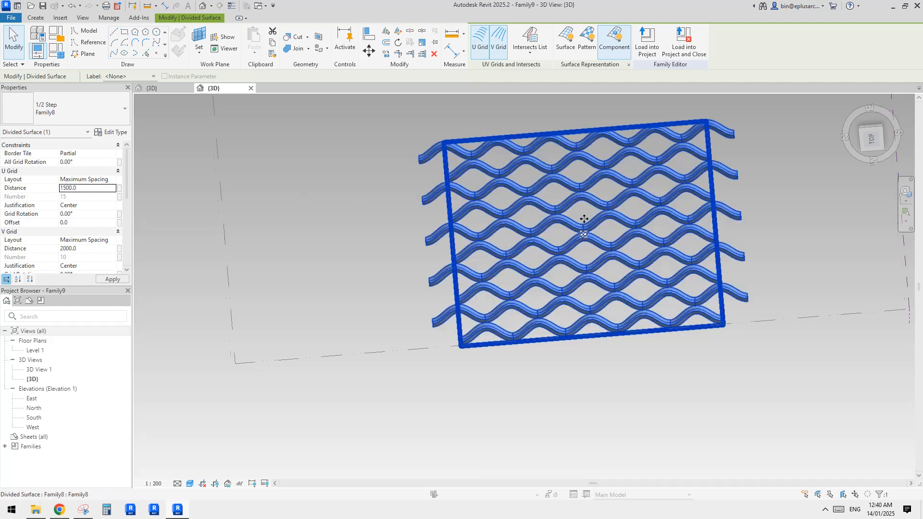
- Set the V Grid distance of the divided surface to 2700 and clear the selection
click(90, 251)
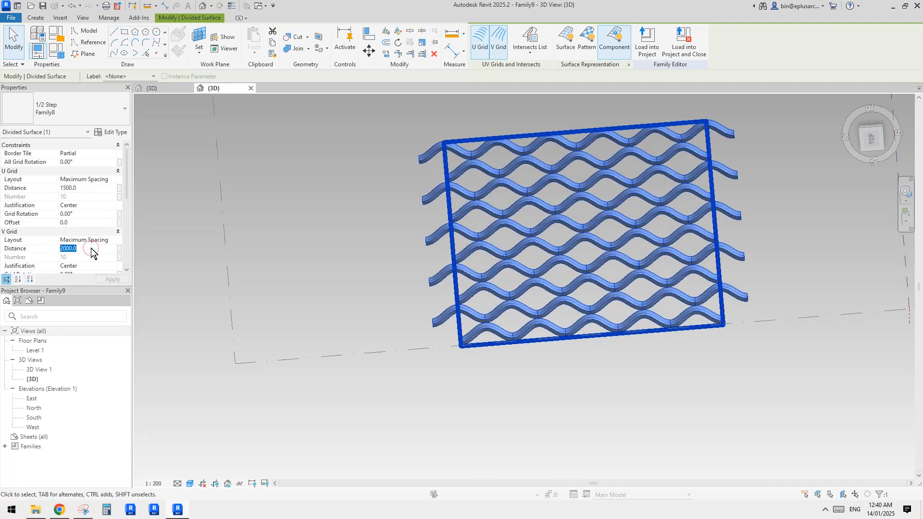
text(27)
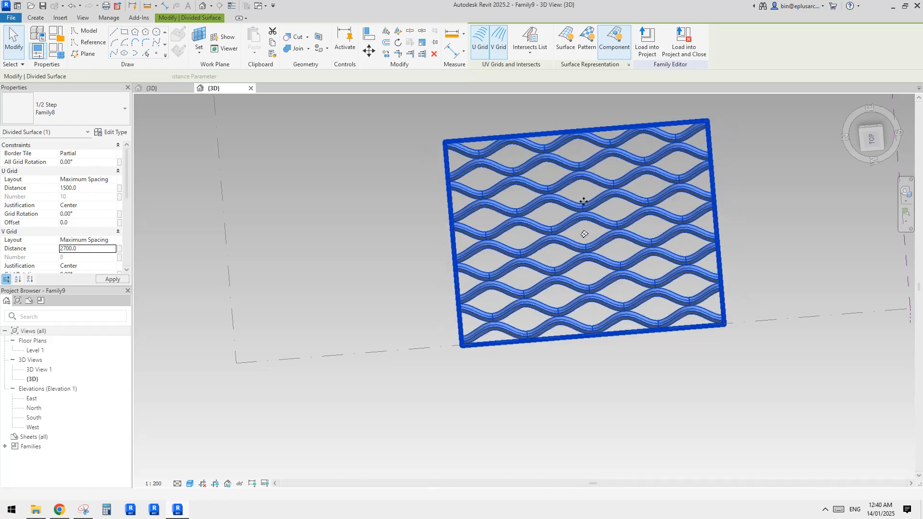
click(717, 215)
mouse_move(725, 210)
middle_down()
mouse_move(636, 266)
mouse_move(611, 272)
mouse_move(621, 253)
mouse_move(563, 283)
mouse_move(540, 269)
mouse_move(543, 288)
mouse_move(526, 297)
mouse_move(522, 282)
mouse_move(412, 332)
middle_up()
scroll(610, 272, up, 5)
click(620, 253)
click(212, 423)
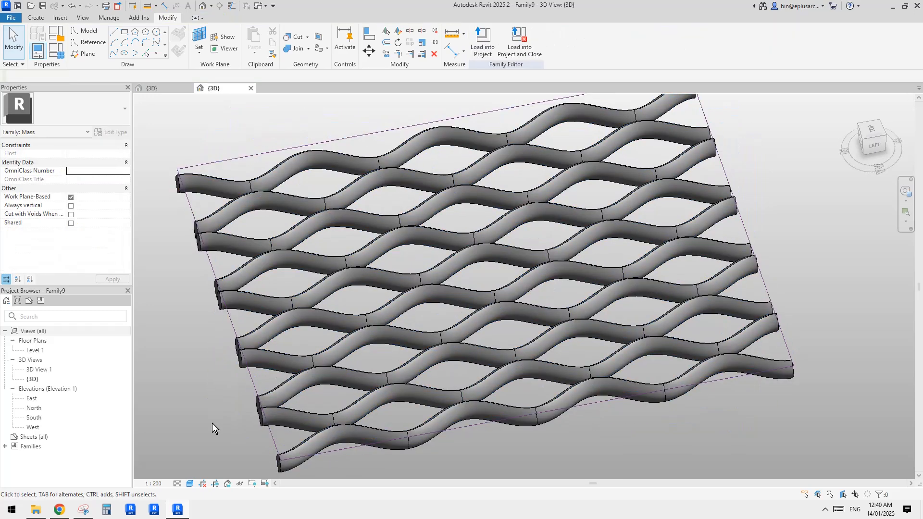
- Check both reference images of the facade request on Reddit in Chrome and compare them with the lattice in Revit from another angle
click(59, 512)
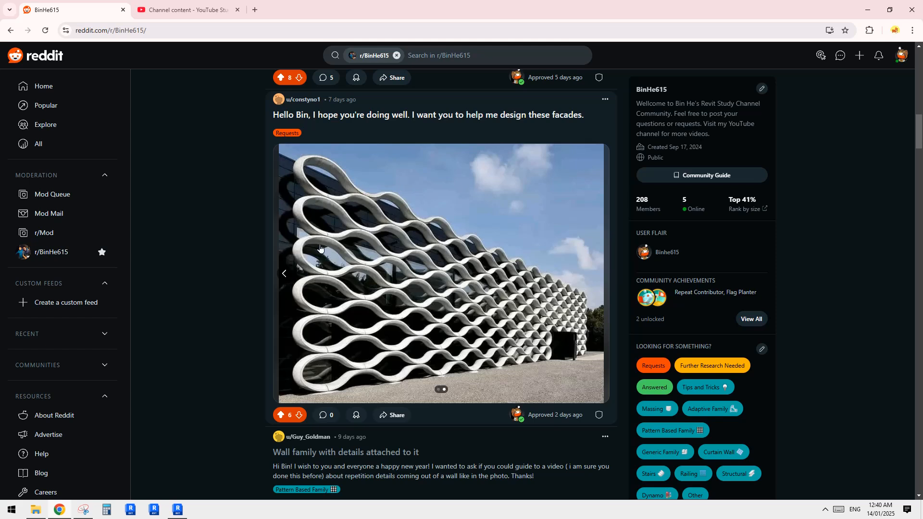
click(284, 274)
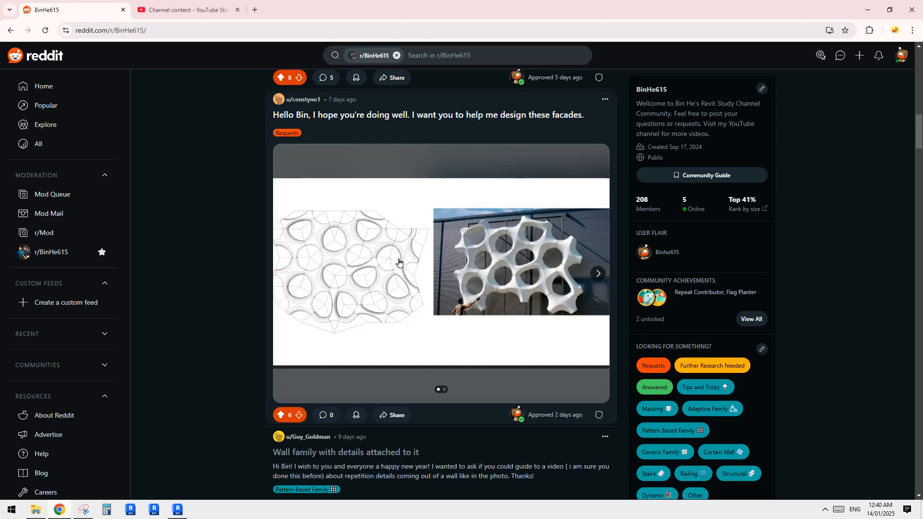
click(599, 275)
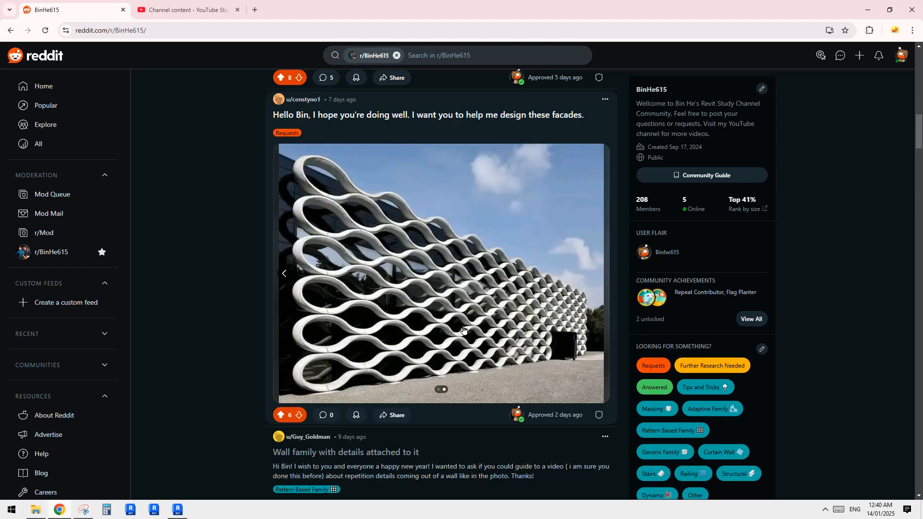
click(178, 511)
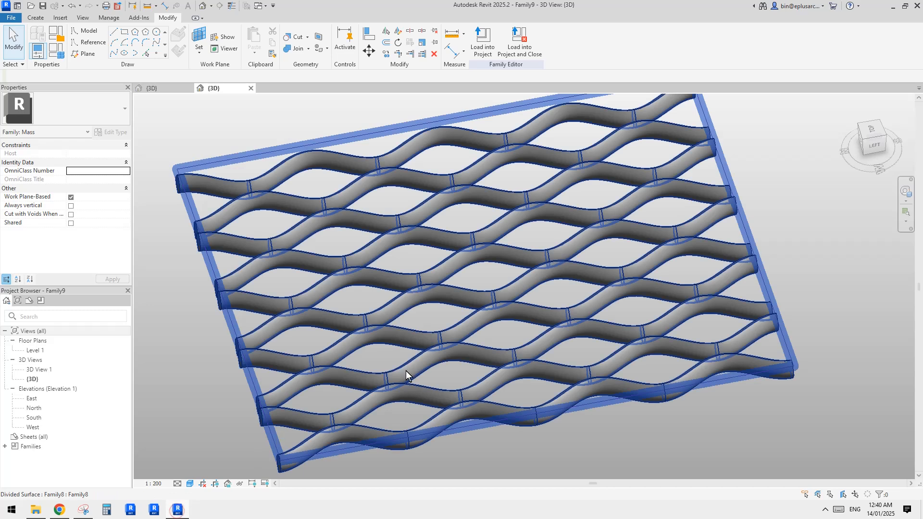
shift+middle_drag(406, 371, 526, 331)
shift+middle_drag(865, 205, 626, 285)
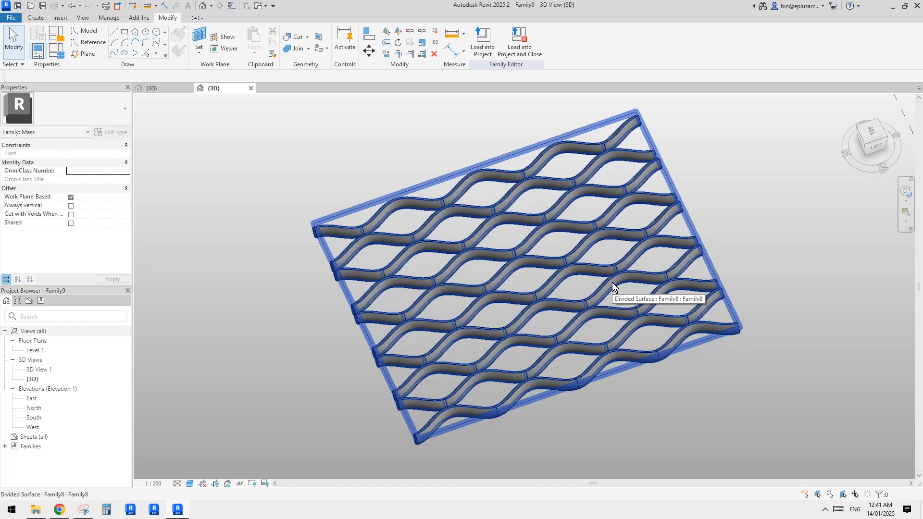
scroll(596, 292, up, 2)
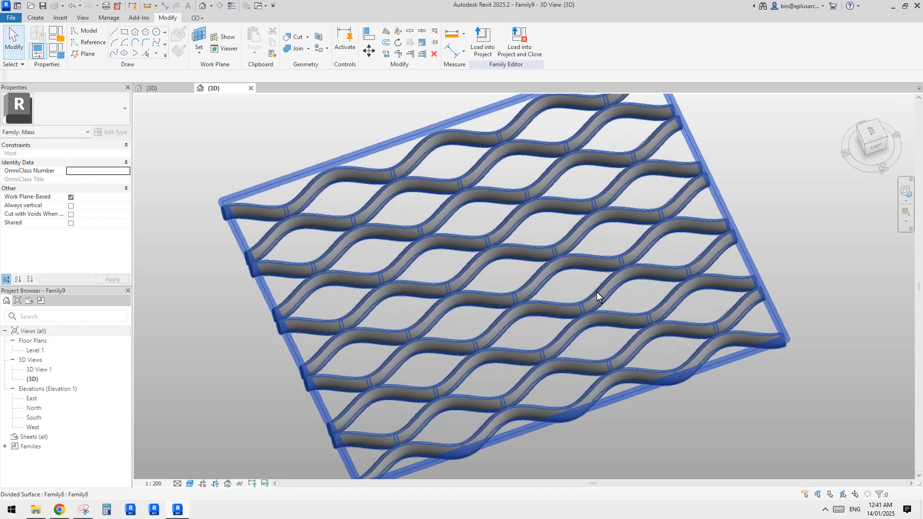